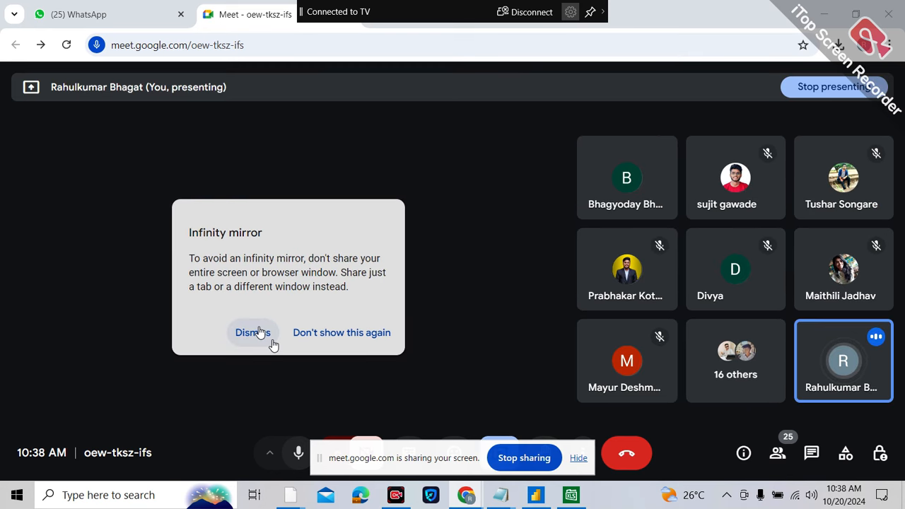
Dismiss Meet's infinity-mirror warning and switch to the DA14 PowerBI Summary report window
{"action": "left_click", "coordinate": [253, 332]}
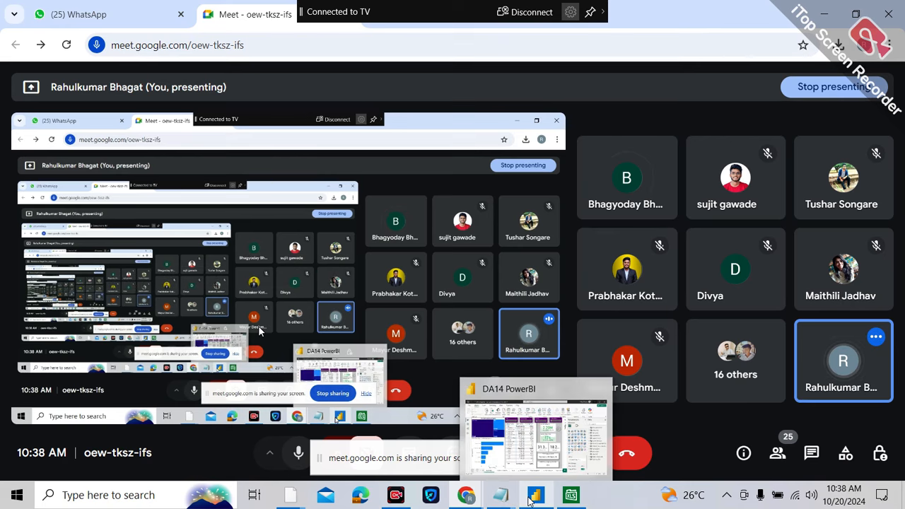
{"action": "left_click", "coordinate": [503, 42]}
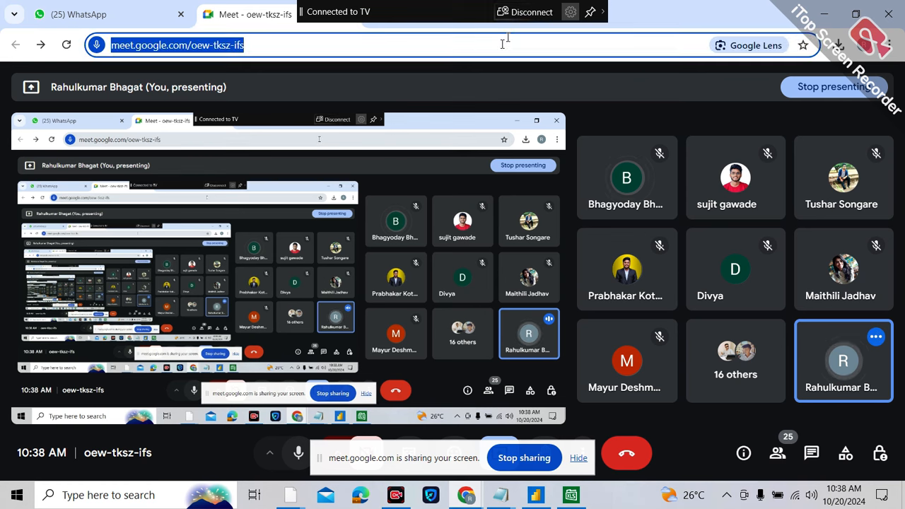
{"action": "left_click", "coordinate": [507, 41]}
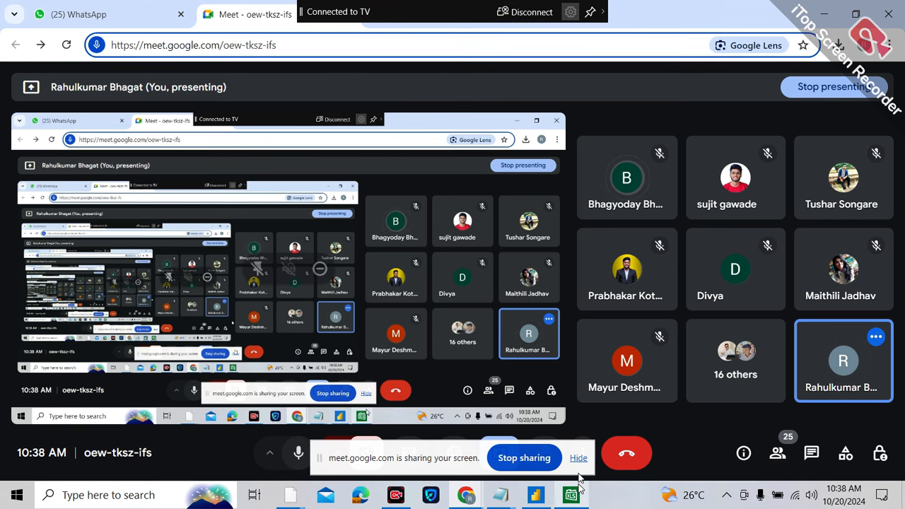
{"action": "left_click", "coordinate": [535, 495]}
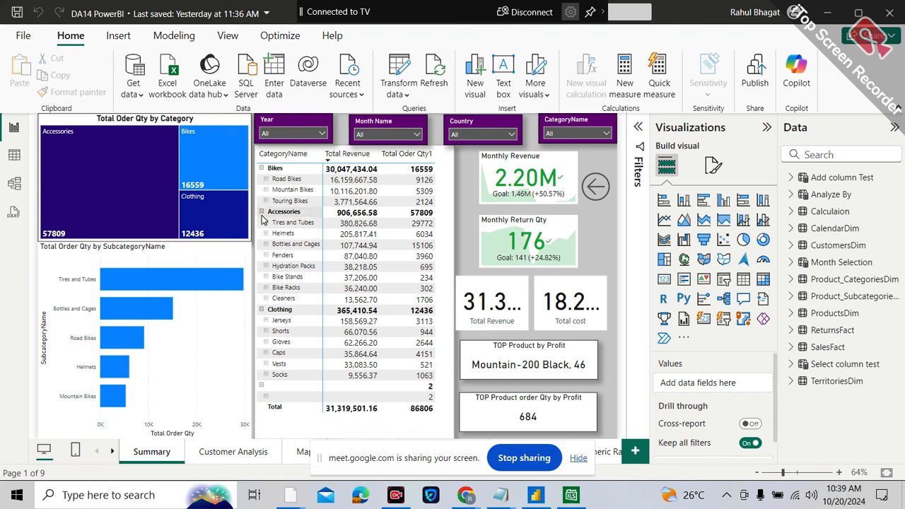
{"action": "left_click", "coordinate": [511, 134]}
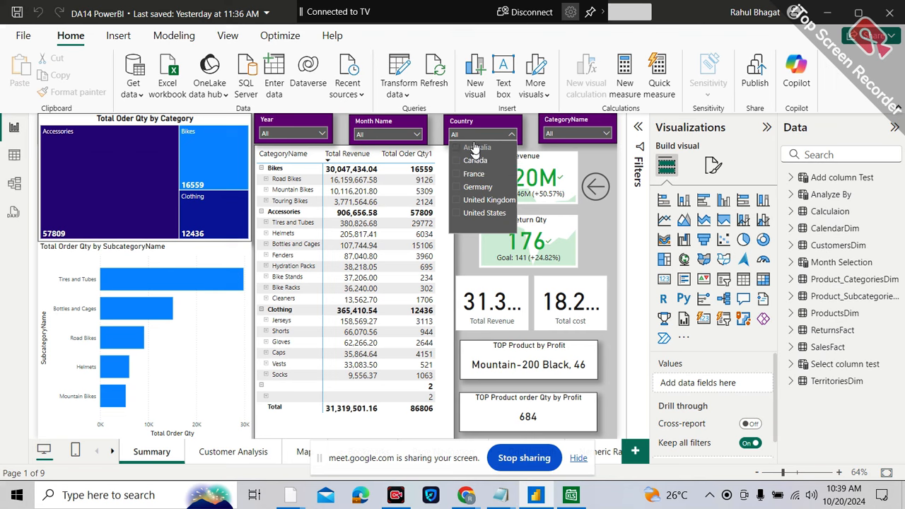
{"action": "left_click", "coordinate": [475, 147]}
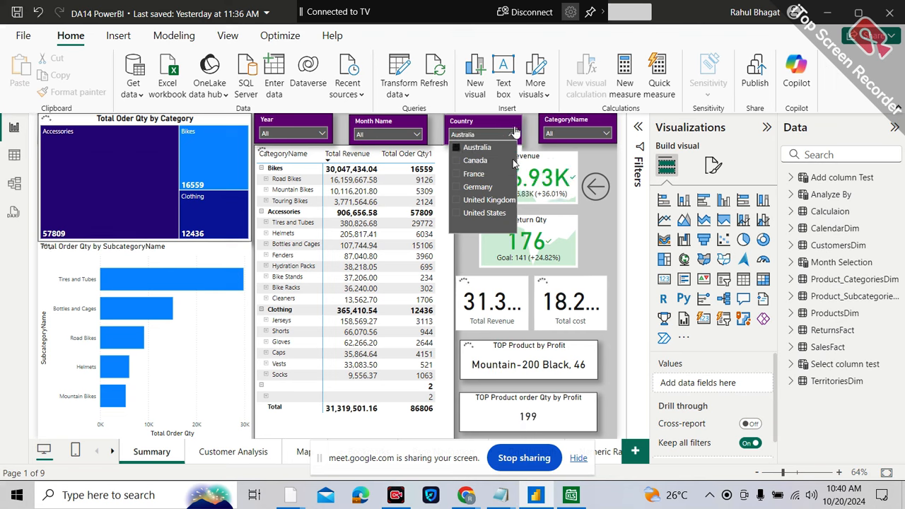
{"action": "left_click", "coordinate": [514, 133]}
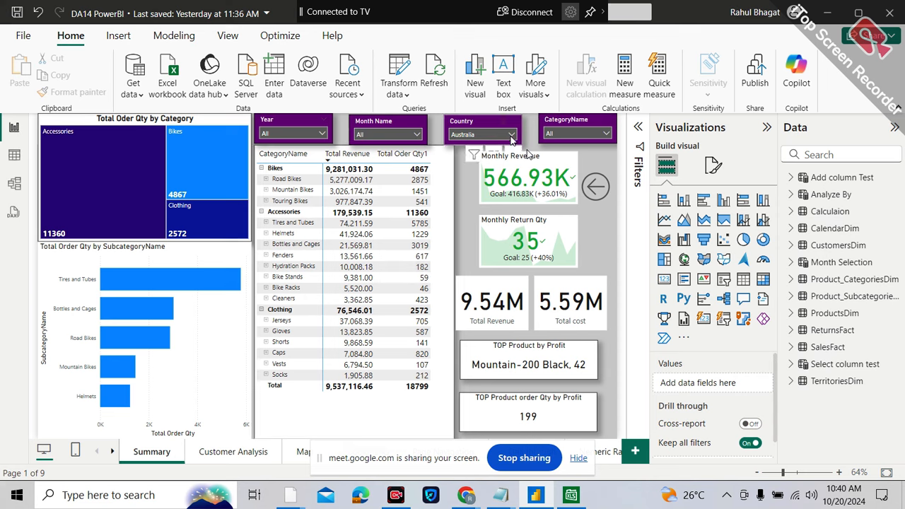
{"action": "left_click", "coordinate": [511, 136]}
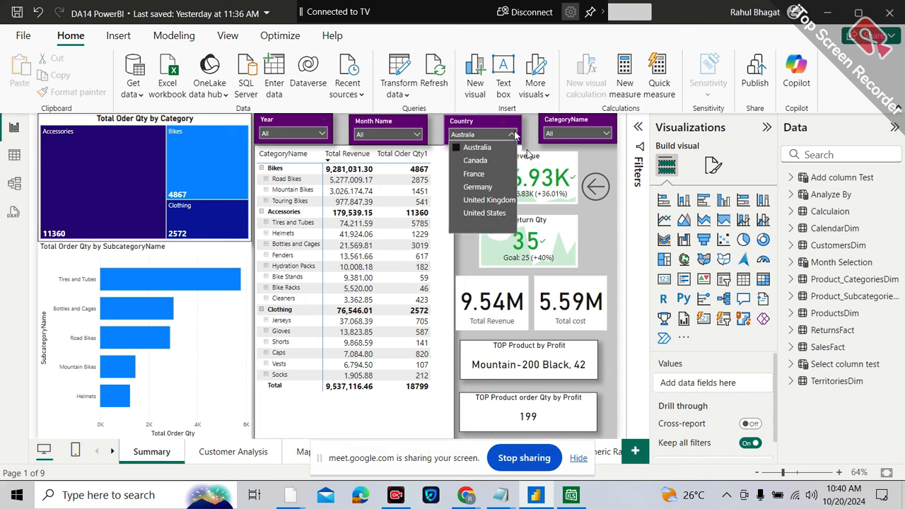
{"action": "left_click", "coordinate": [475, 161]}
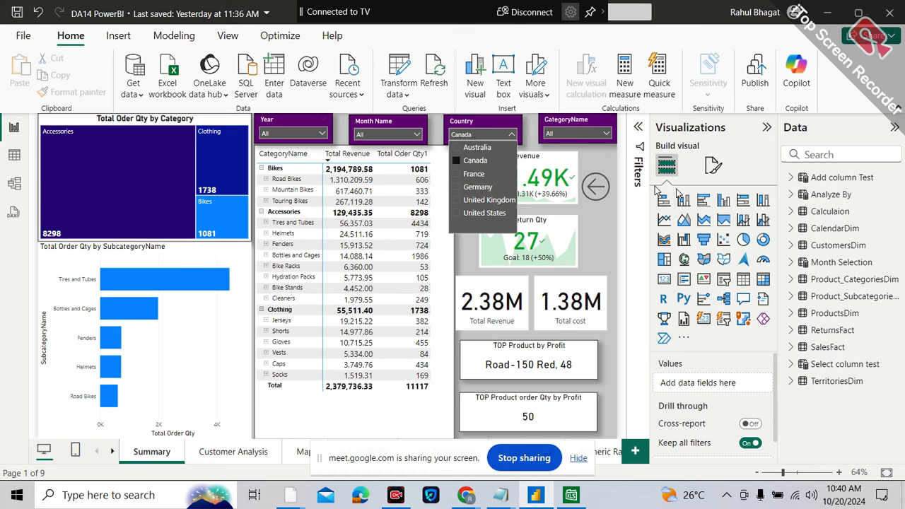
{"action": "left_click", "coordinate": [473, 162]}
{"action": "left_click", "coordinate": [473, 162]}
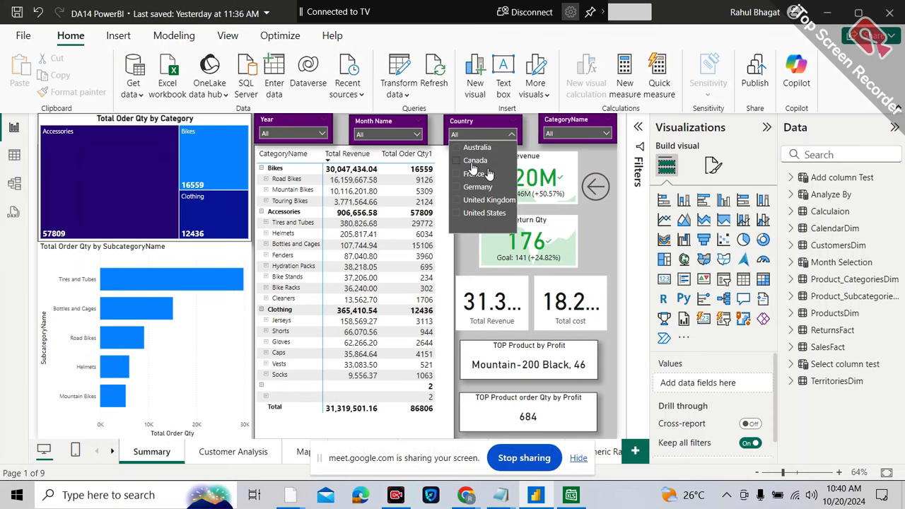
{"action": "left_click", "coordinate": [631, 245]}
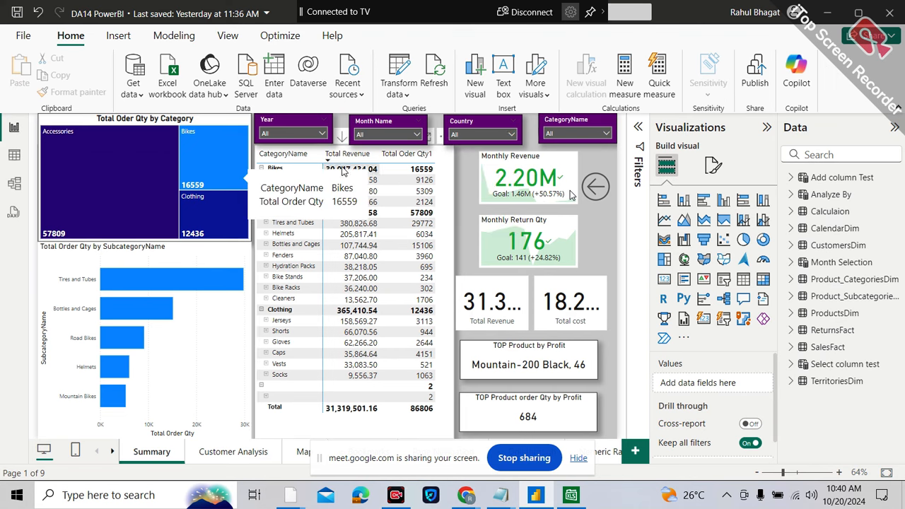
{"action": "left_click", "coordinate": [510, 134]}
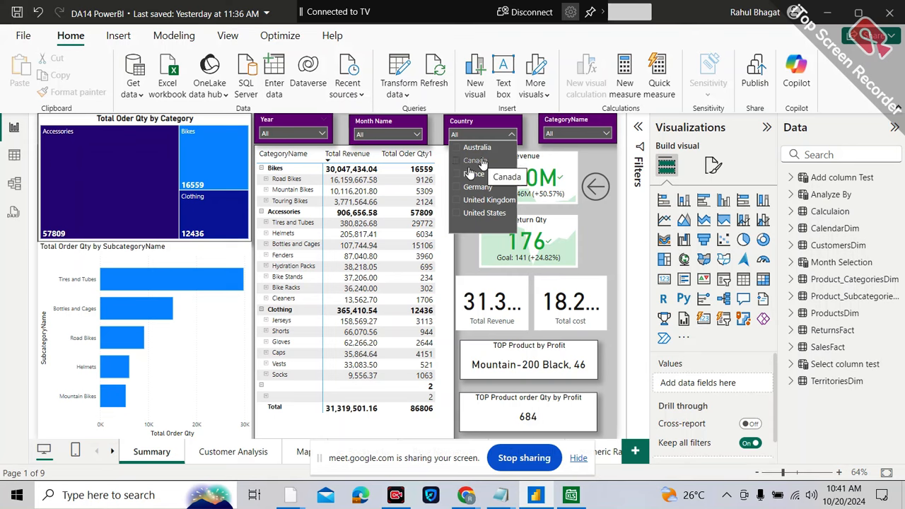
{"action": "left_click", "coordinate": [643, 304]}
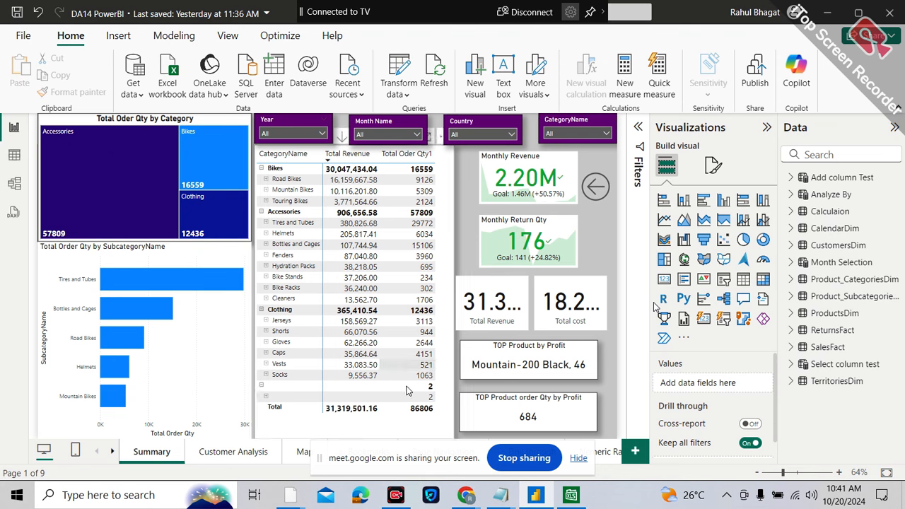
{"action": "mouse_move", "coordinate": [398, 497]}
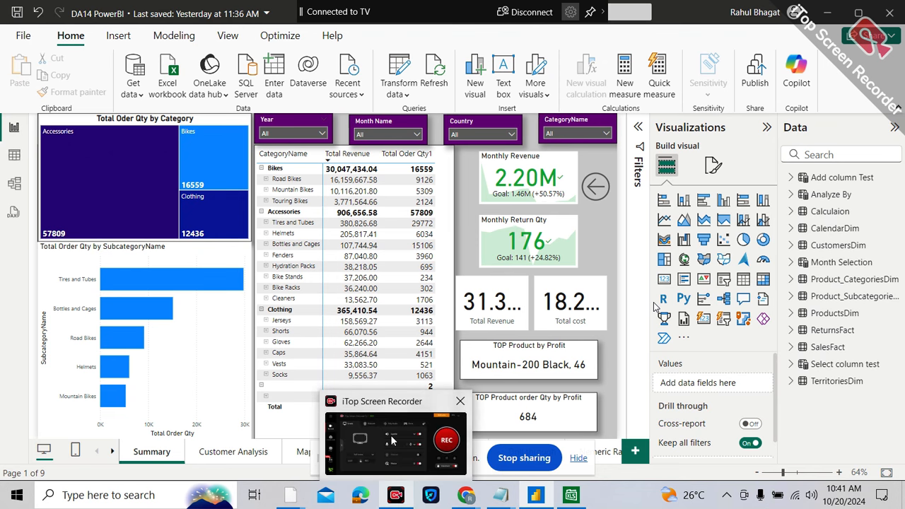
{"action": "mouse_move", "coordinate": [390, 435]}
{"action": "mouse_move", "coordinate": [465, 492]}
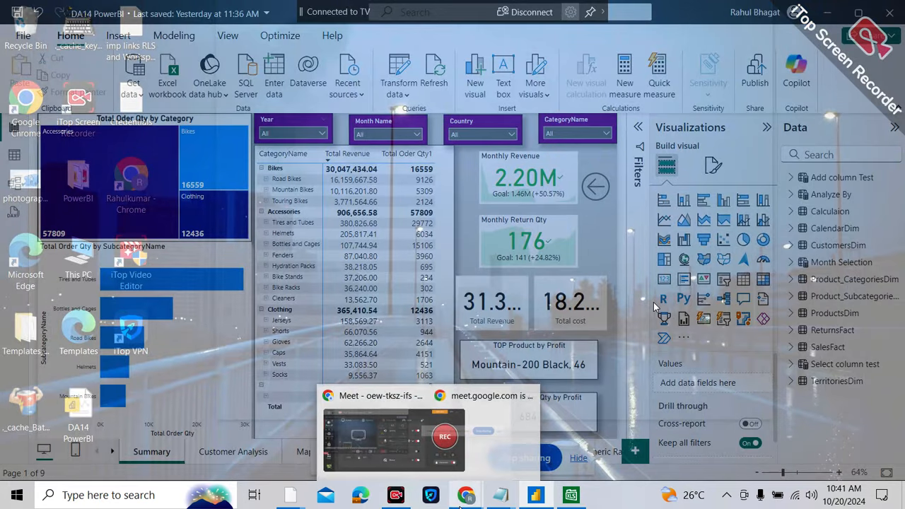
Admit the participant waiting in the Meet call, then return to the Power BI Summary page
{"action": "left_click", "coordinate": [444, 452]}
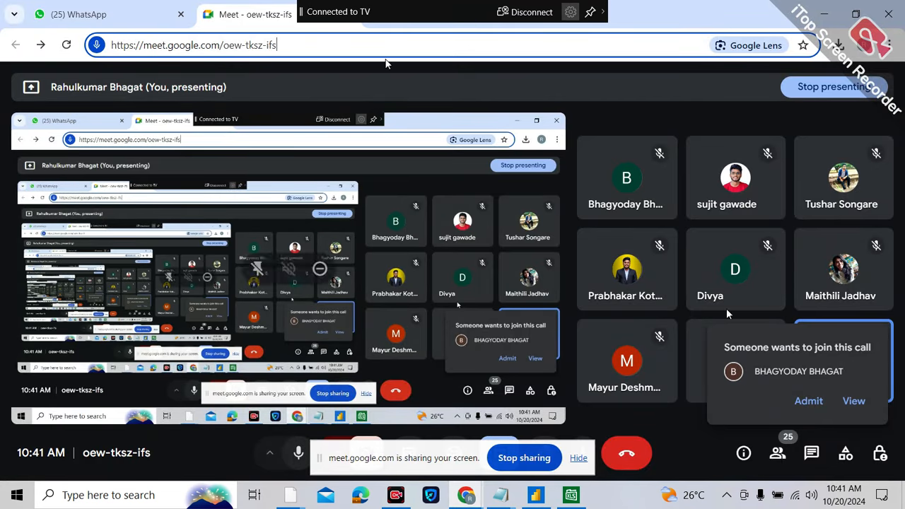
{"action": "left_click", "coordinate": [813, 400]}
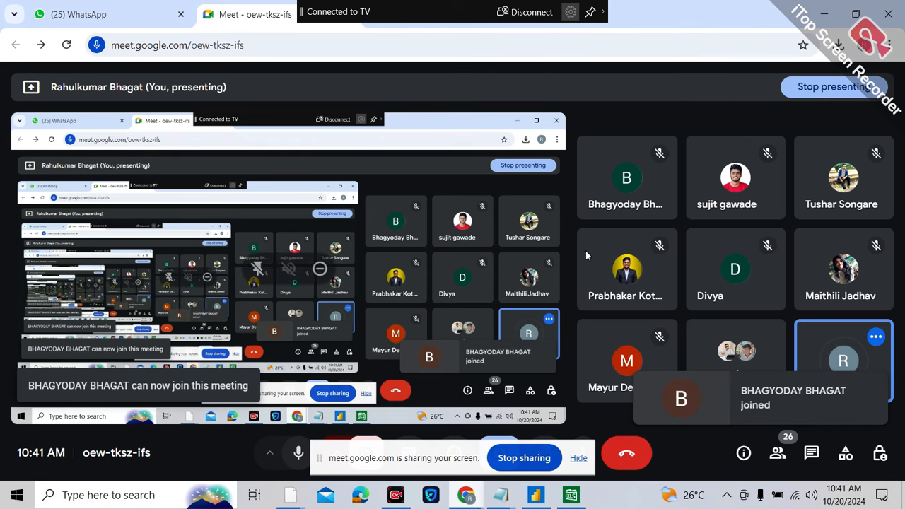
{"action": "mouse_move", "coordinate": [466, 495]}
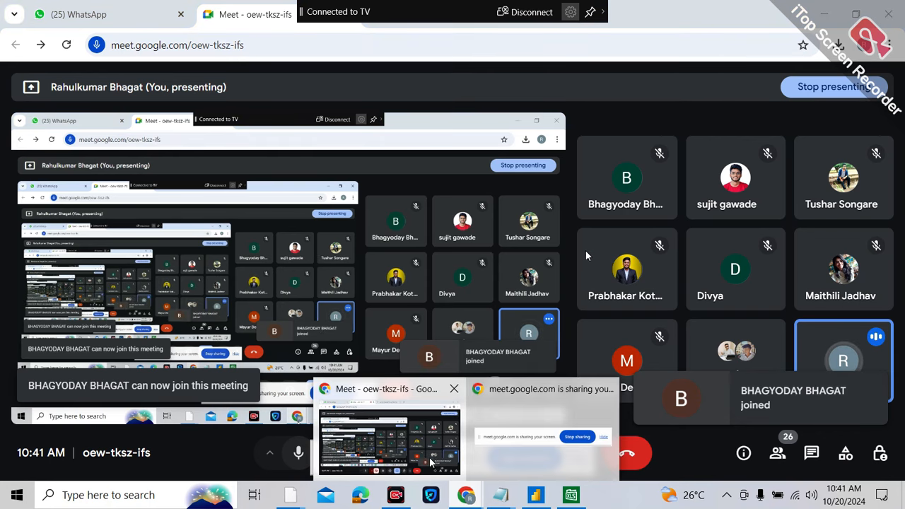
{"action": "left_click", "coordinate": [535, 495]}
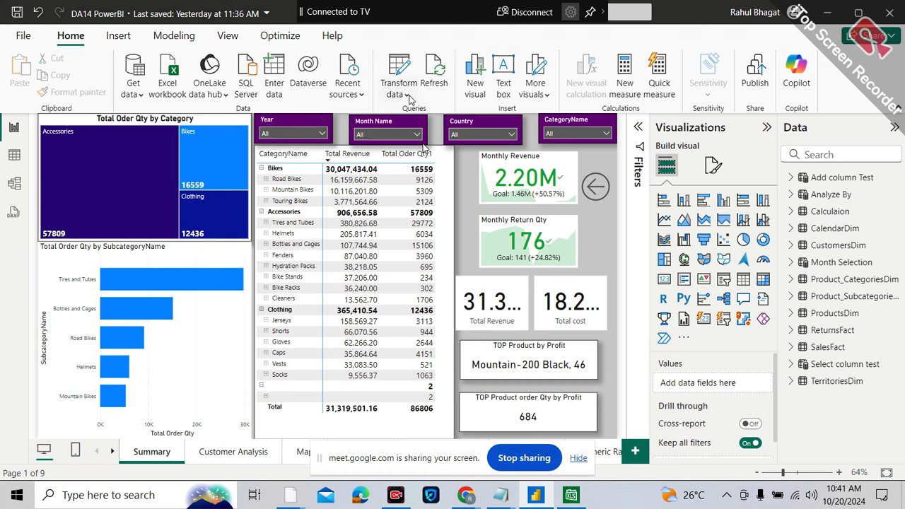
Open the Manage security roles dialog from the Modeling tab's Security group
{"action": "left_click", "coordinate": [409, 96]}
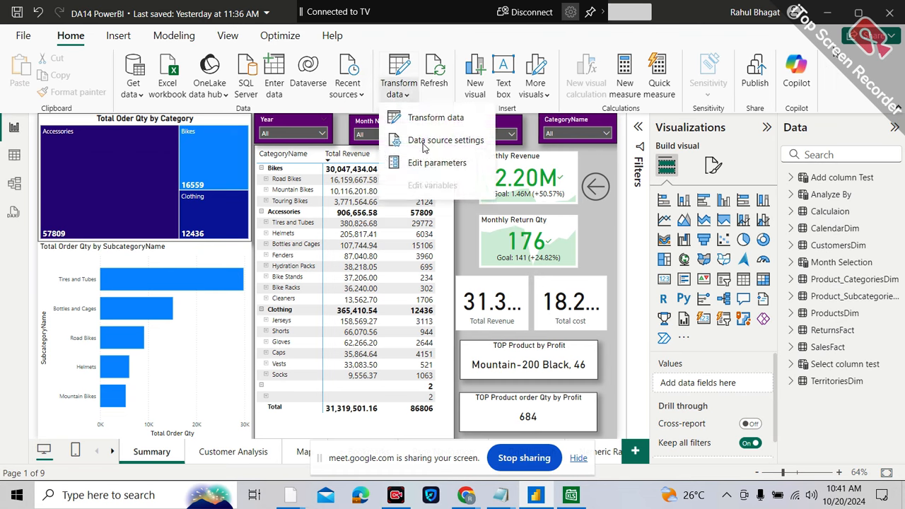
{"action": "left_click", "coordinate": [851, 79]}
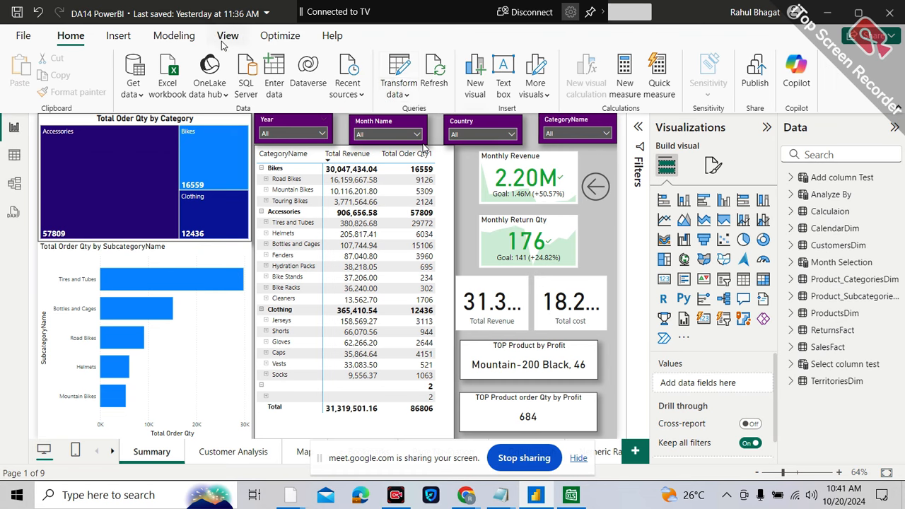
{"action": "left_click", "coordinate": [242, 39]}
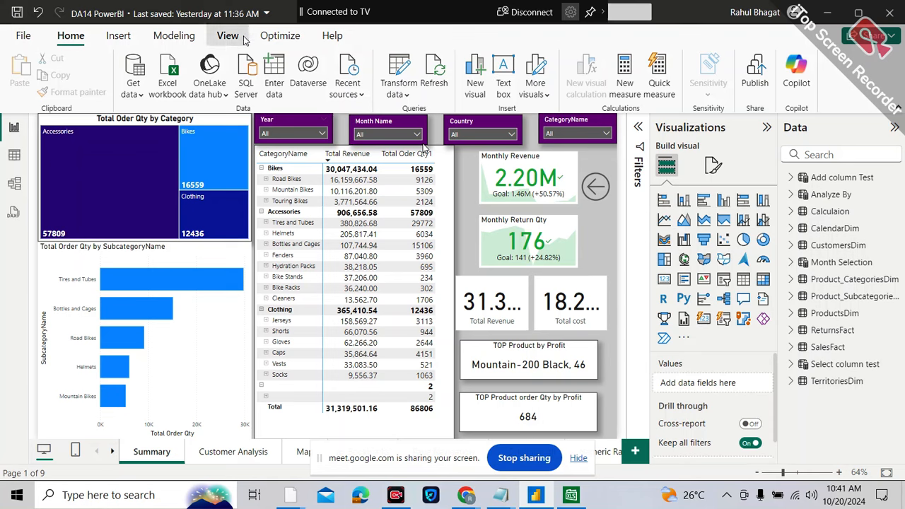
{"action": "left_click", "coordinate": [164, 37]}
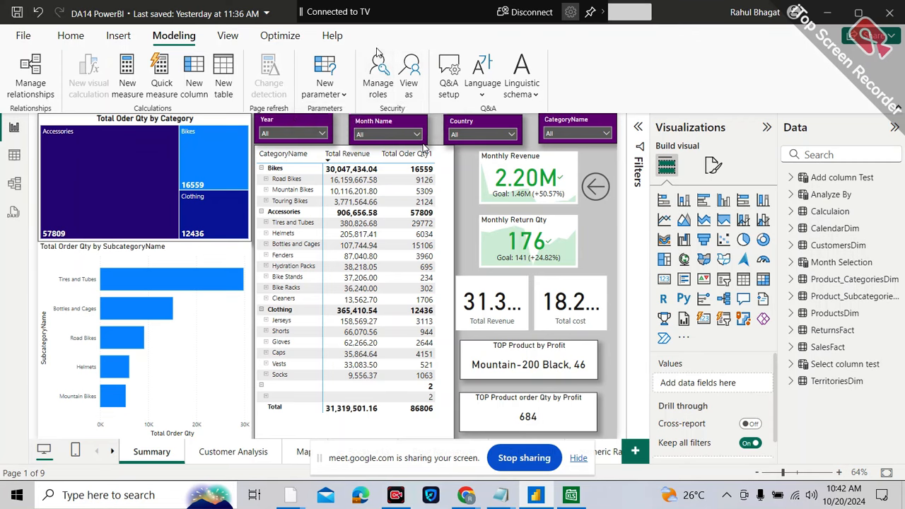
{"action": "left_click", "coordinate": [383, 83]}
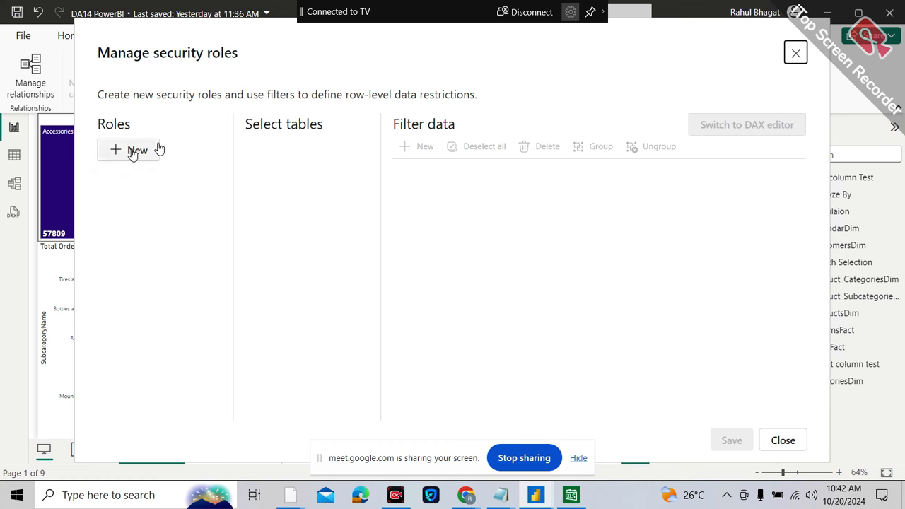
Add a new security role and rename it from Untitled to Canada
{"action": "left_click", "coordinate": [158, 148]}
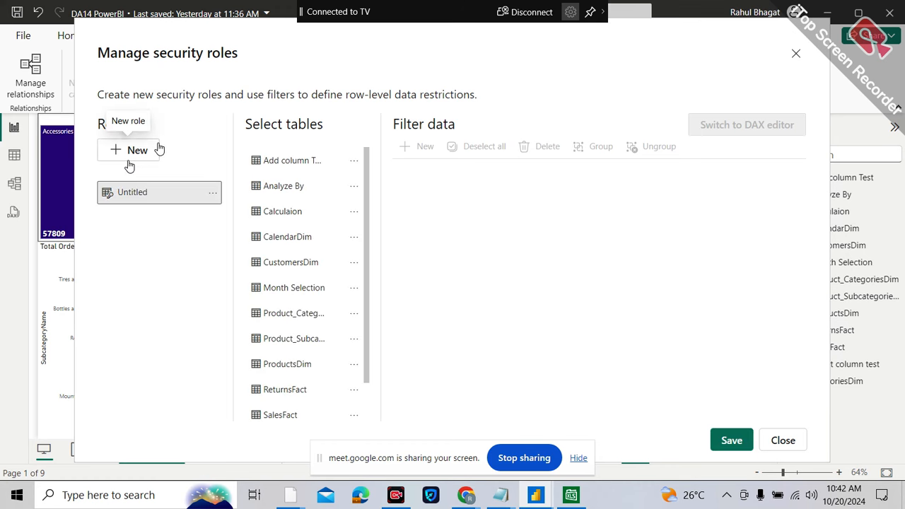
{"action": "double_click", "coordinate": [158, 197]}
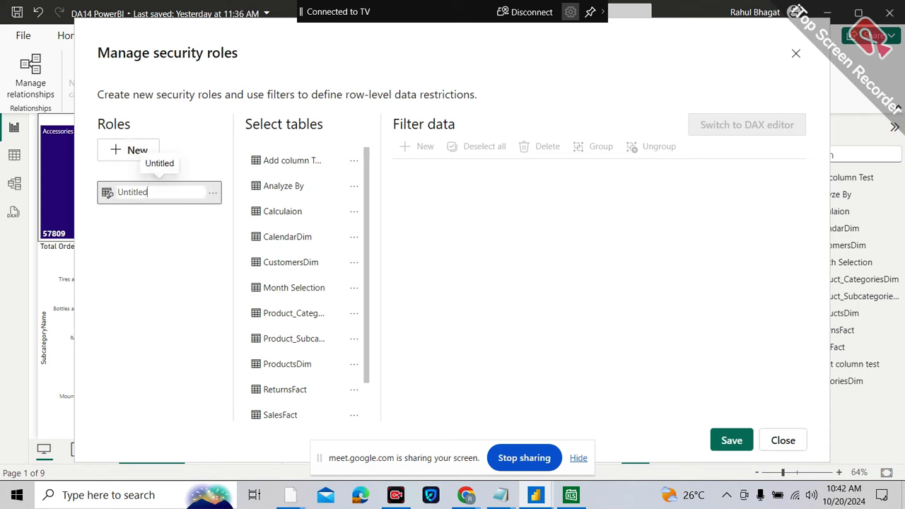
{"action": "key", "text": "BackSpace"}
{"action": "key", "text": "BackSpace"}
{"action": "key", "text": "BackSpace"}
{"action": "key", "text": "BackSpace"}
{"action": "key", "text": "BackSpace"}
{"action": "key", "text": "BackSpace"}
{"action": "key", "text": "BackSpace"}
{"action": "key", "text": "BackSpace"}
{"action": "type", "text": "Canada"}
{"action": "key", "text": "Return"}
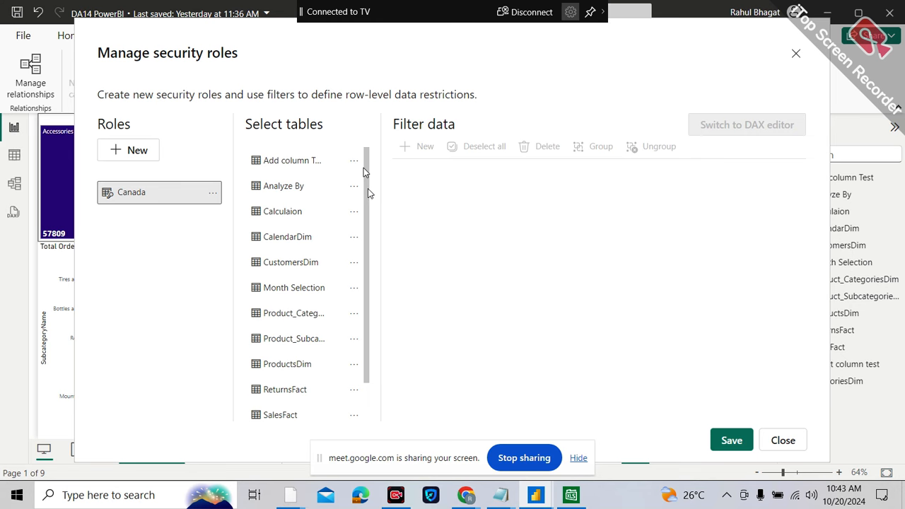
Filter the Canada role on TerritoriesDim where Country equals Canada, save, and close the dialog
{"action": "scroll", "coordinate": [373, 261], "scroll_direction": "down", "scroll_amount": 2}
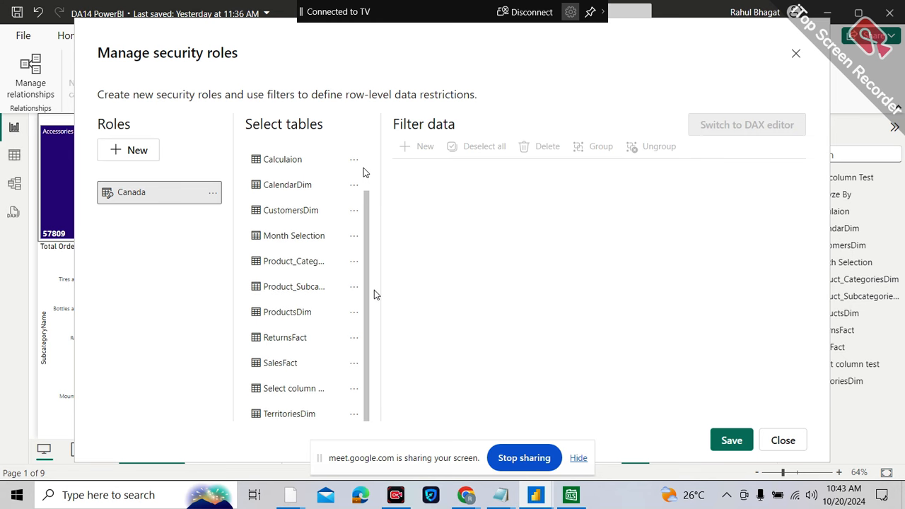
{"action": "left_click", "coordinate": [291, 421]}
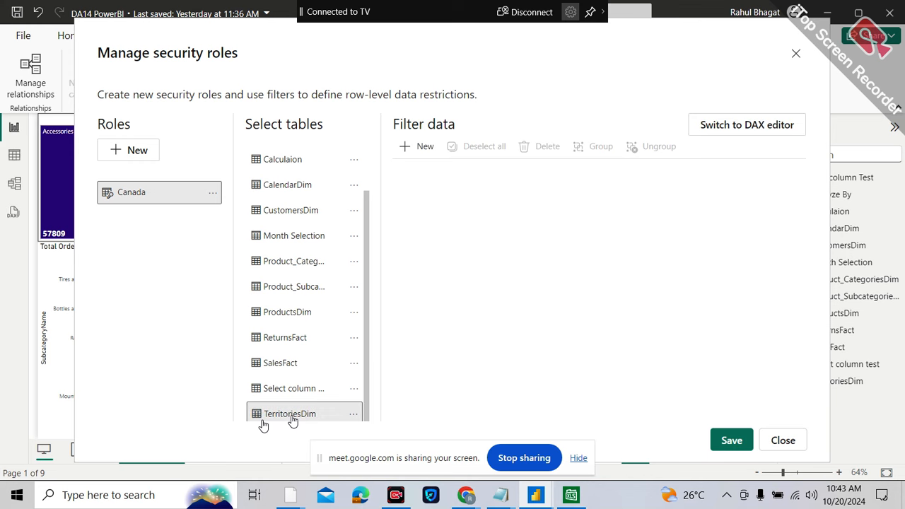
{"action": "left_click", "coordinate": [434, 147]}
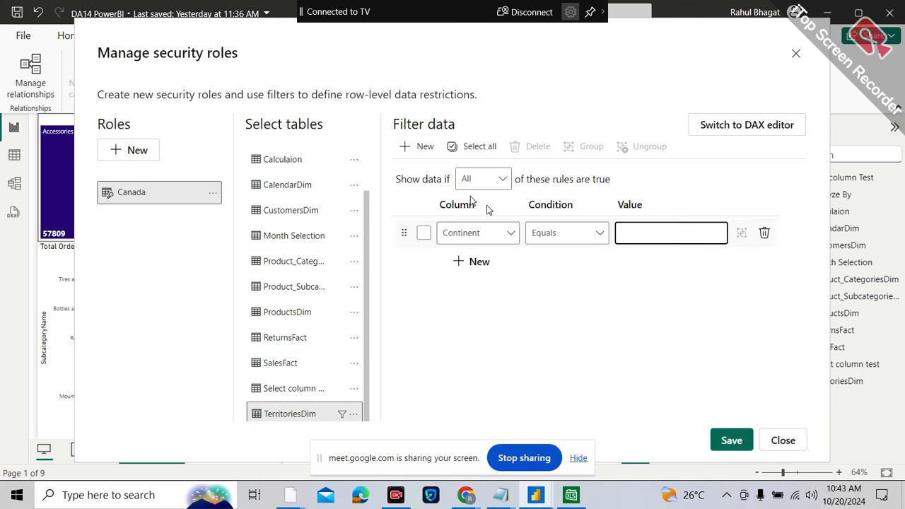
{"action": "left_click", "coordinate": [512, 235]}
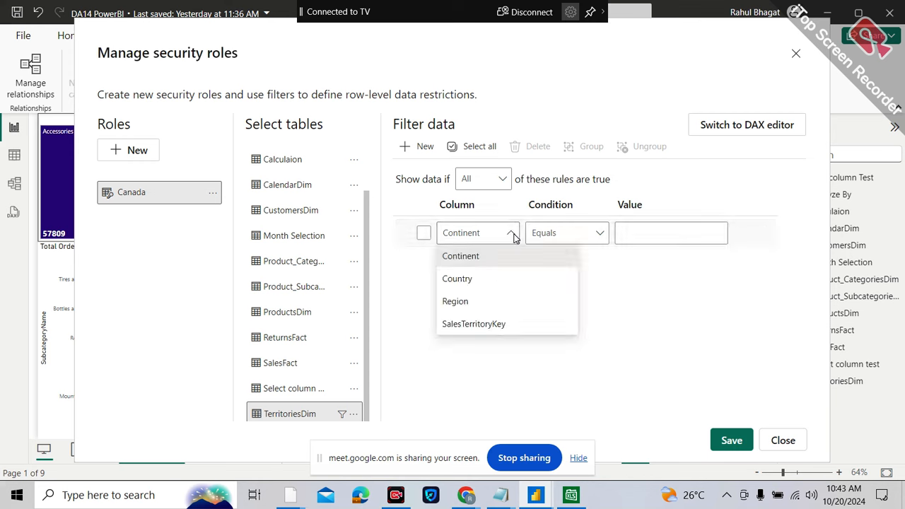
{"action": "left_click", "coordinate": [484, 280]}
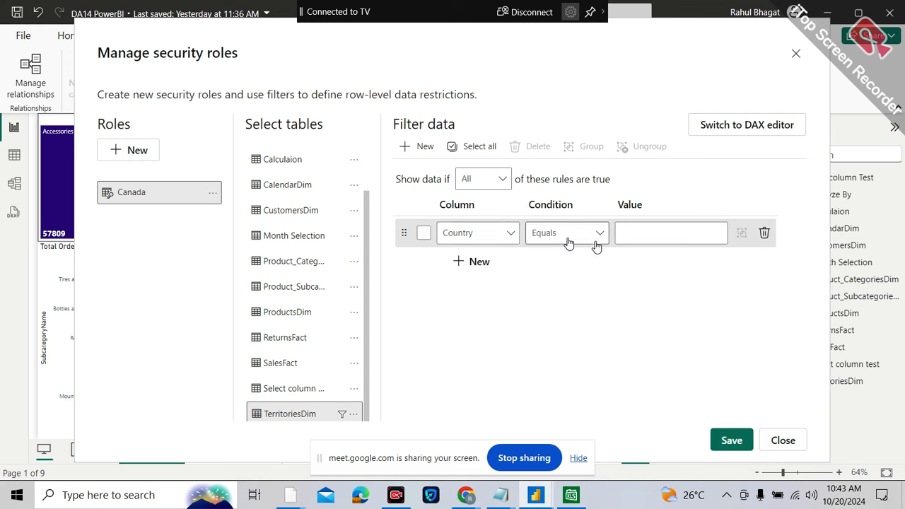
{"action": "left_click", "coordinate": [640, 234]}
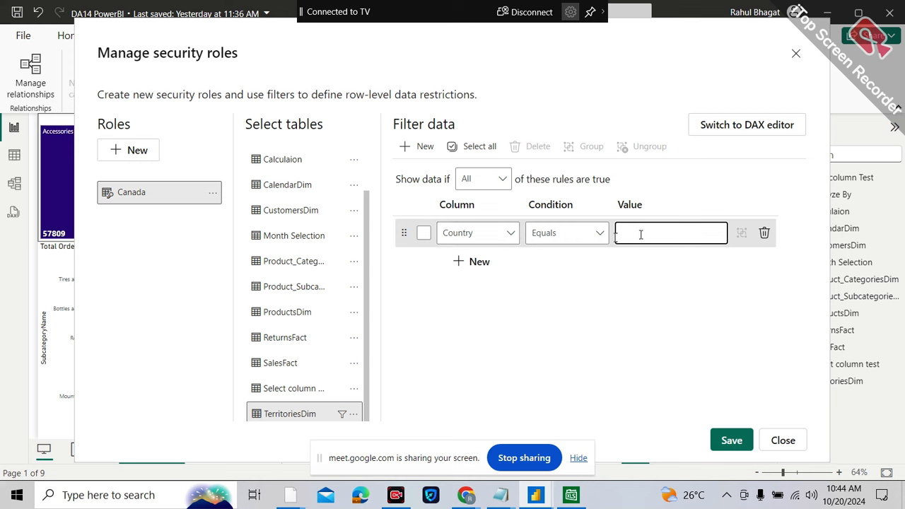
{"action": "type", "text": "Canada"}
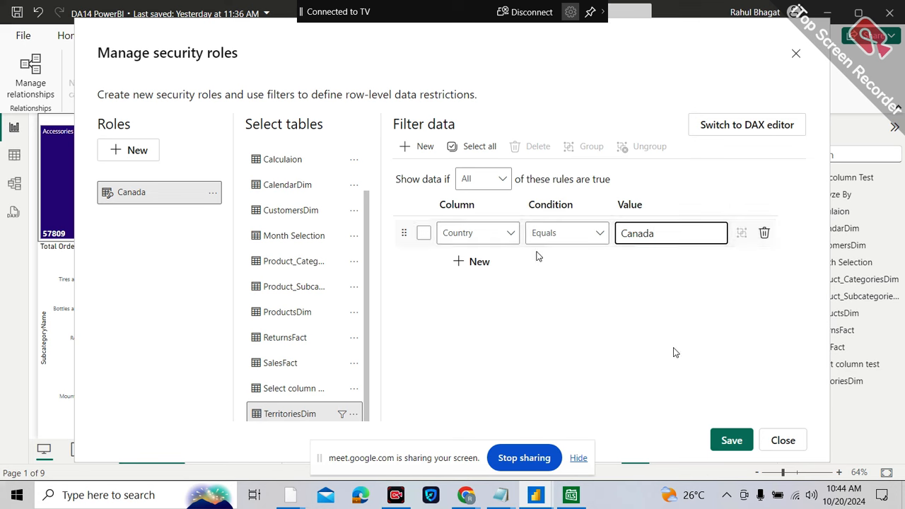
{"action": "left_click", "coordinate": [728, 440]}
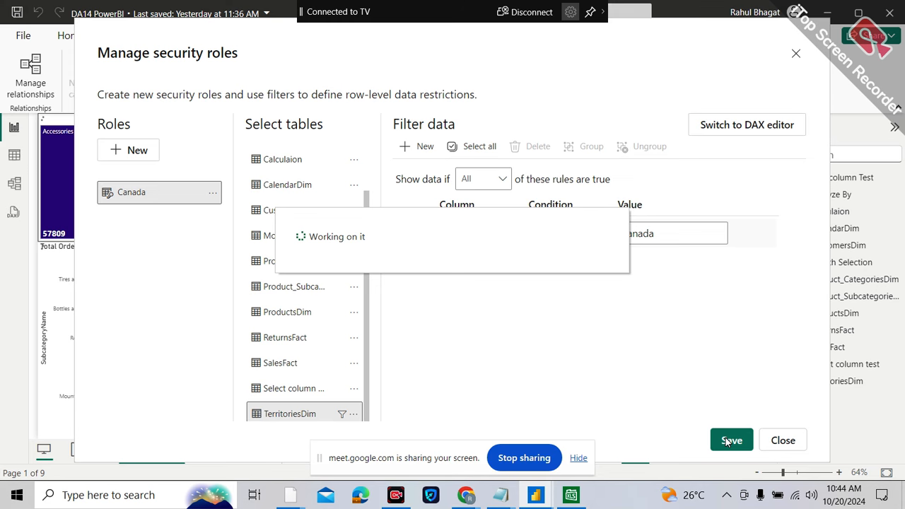
{"action": "left_click", "coordinate": [795, 56]}
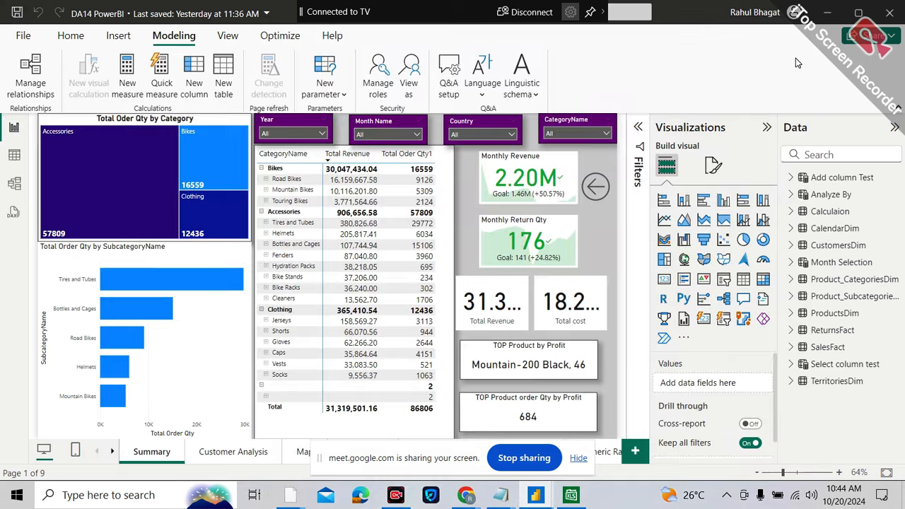
{"action": "left_click", "coordinate": [382, 85]}
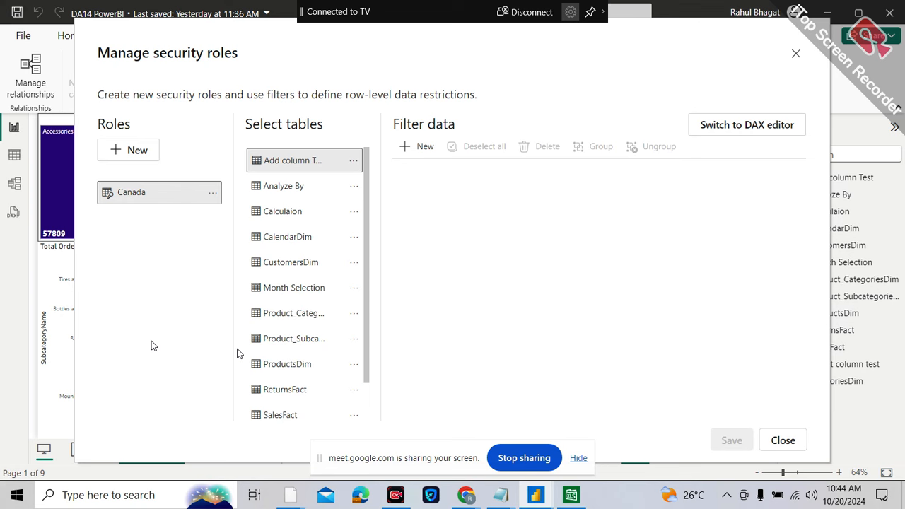
{"action": "left_click", "coordinate": [794, 57]}
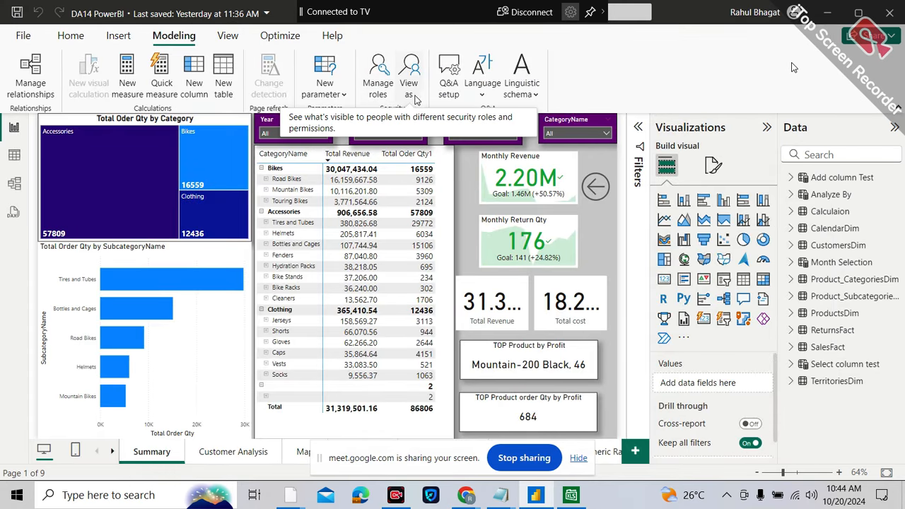
Use Modeling > View as with Canada ticked to preview the report filtered to Canada
{"action": "left_click", "coordinate": [413, 95]}
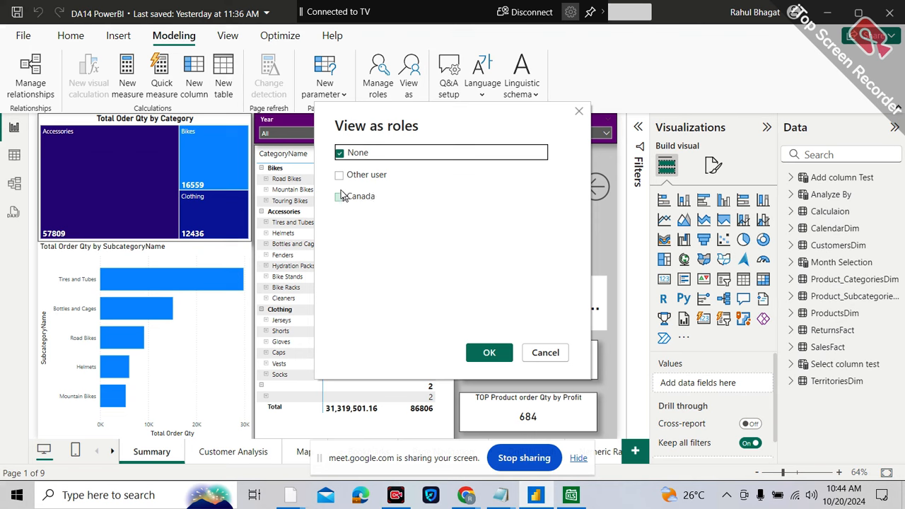
{"action": "left_click", "coordinate": [365, 202]}
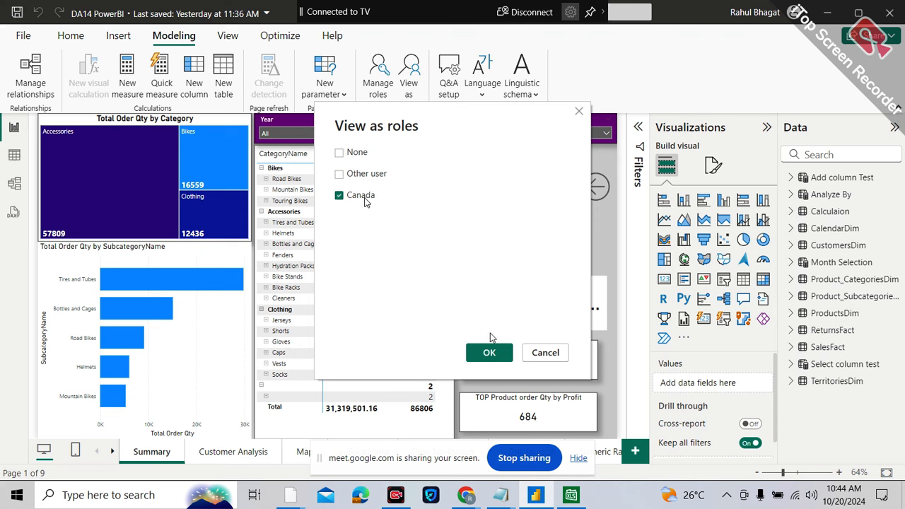
{"action": "left_click", "coordinate": [491, 353]}
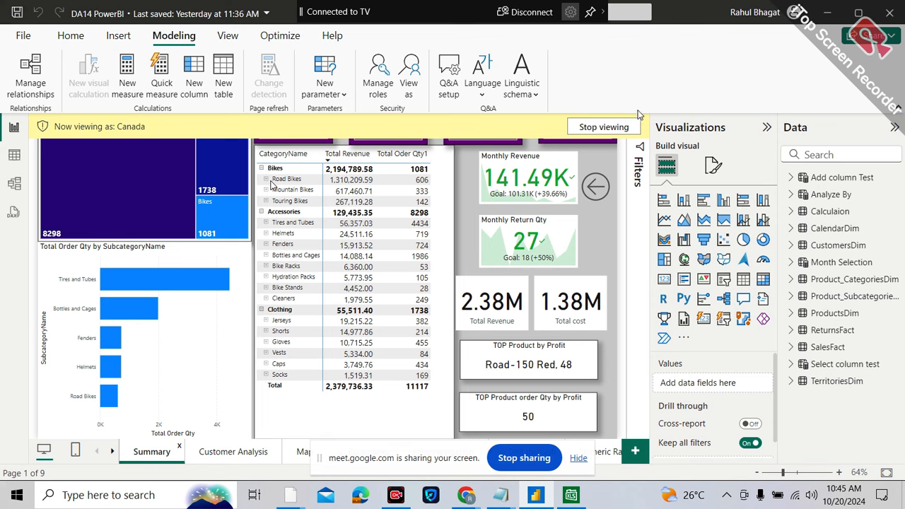
Stop viewing as Canada from the yellow 'Now viewing as' bar
{"action": "left_click", "coordinate": [621, 134]}
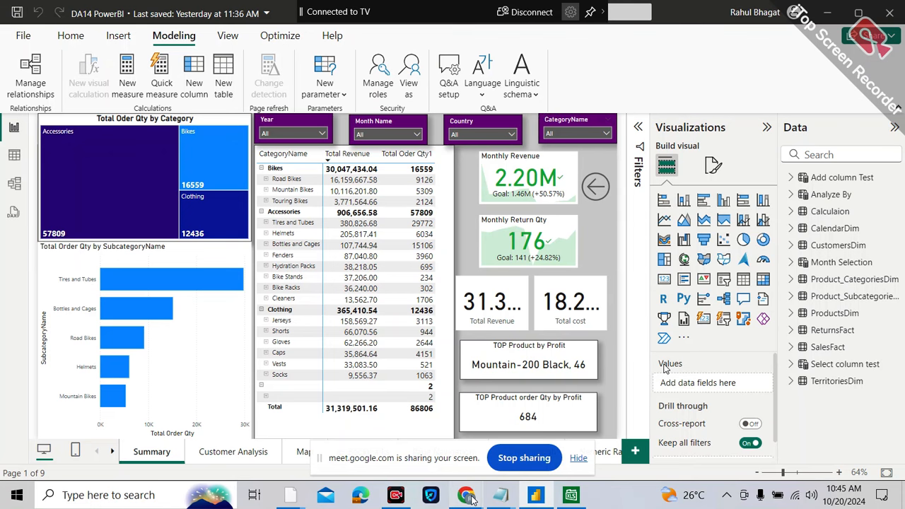
Switch to the Meet call, admit the waiting participant, and return to Power BI
{"action": "mouse_move", "coordinate": [470, 498]}
{"action": "left_click", "coordinate": [410, 438]}
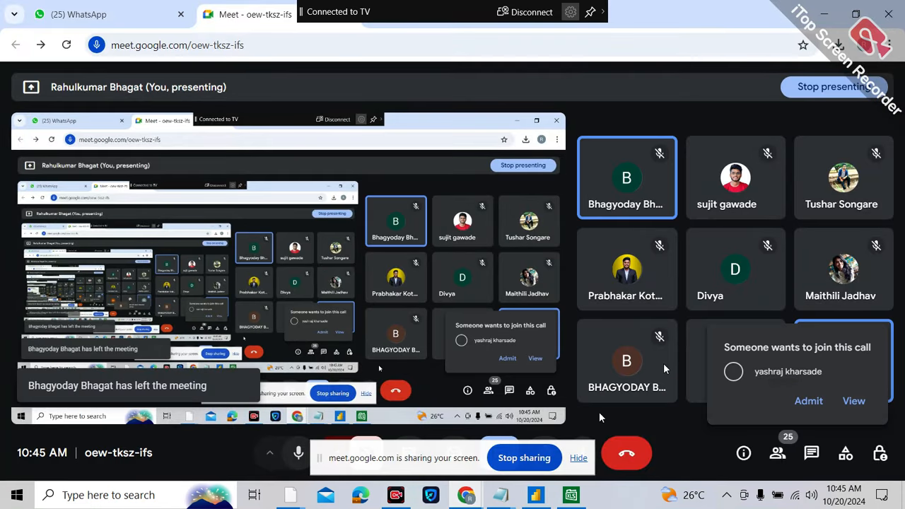
{"action": "left_click", "coordinate": [809, 401]}
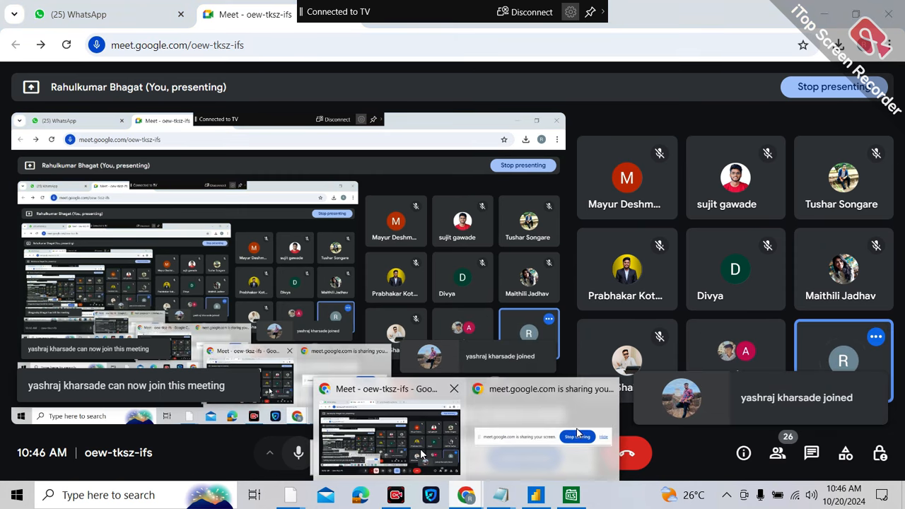
{"action": "left_click", "coordinate": [535, 495]}
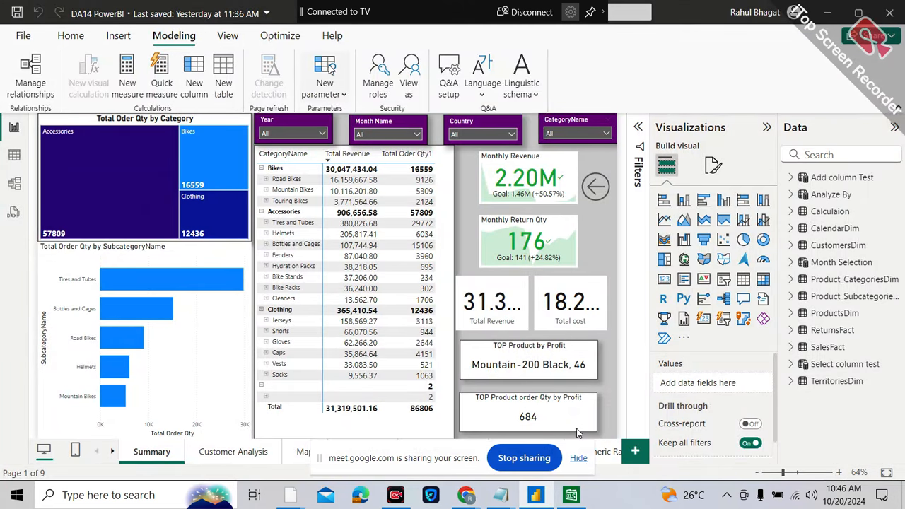
Publish DA14 PowerBI.pbix to RahulTest, replace the existing semantic model, and acknowledge success
{"action": "left_click", "coordinate": [76, 37]}
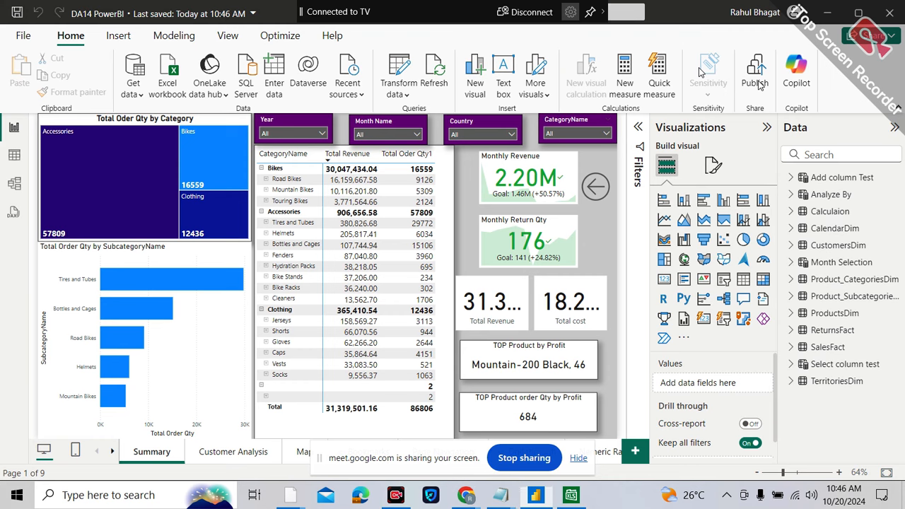
{"action": "left_click", "coordinate": [757, 83]}
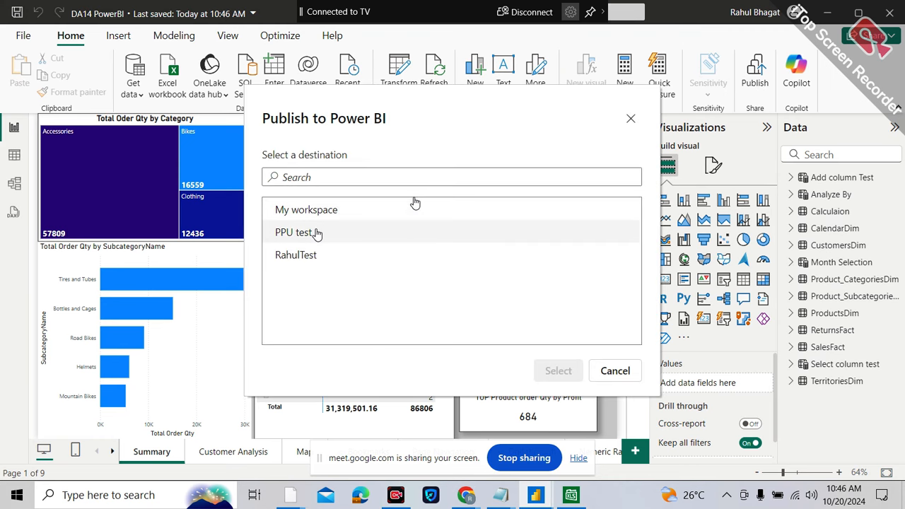
{"action": "left_click", "coordinate": [305, 255]}
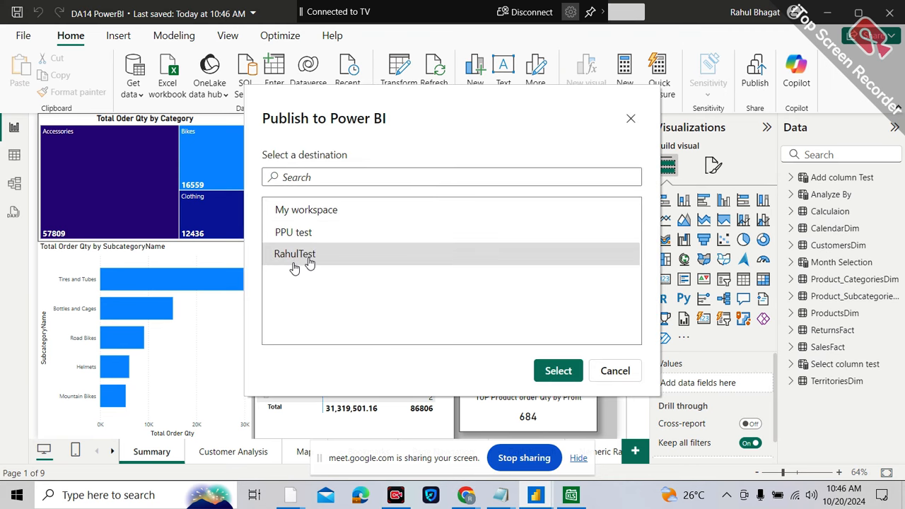
{"action": "left_click", "coordinate": [566, 370]}
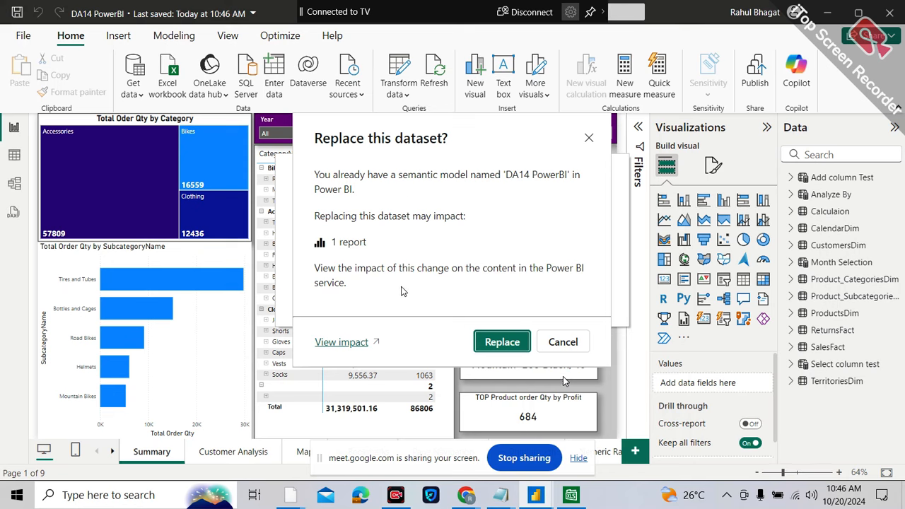
{"action": "left_click", "coordinate": [497, 341]}
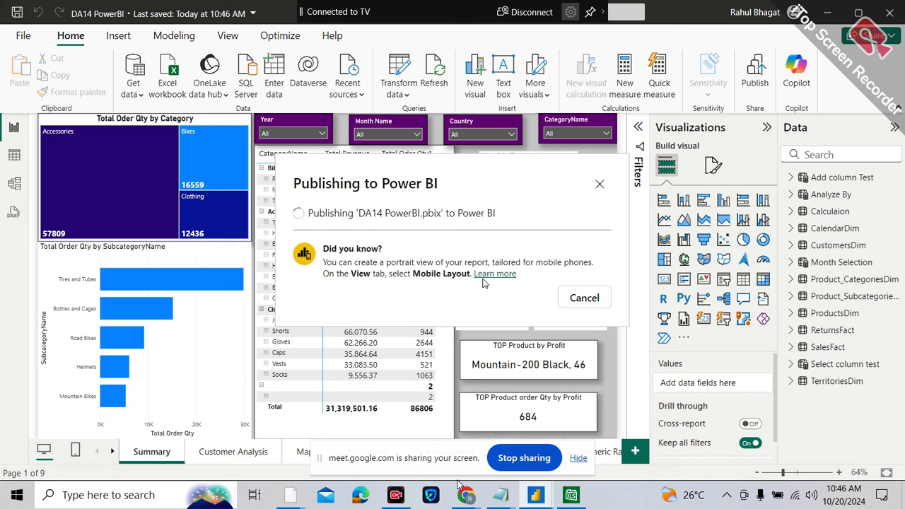
{"action": "mouse_move", "coordinate": [448, 485]}
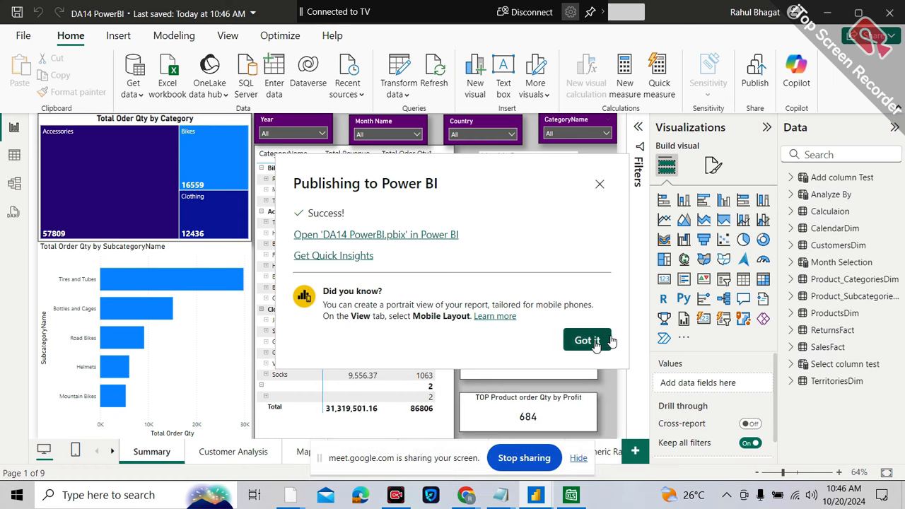
{"action": "left_click", "coordinate": [587, 340]}
Bring the Credentials - Notepad window in front of the Microsoft login page
{"action": "mouse_move", "coordinate": [463, 494]}
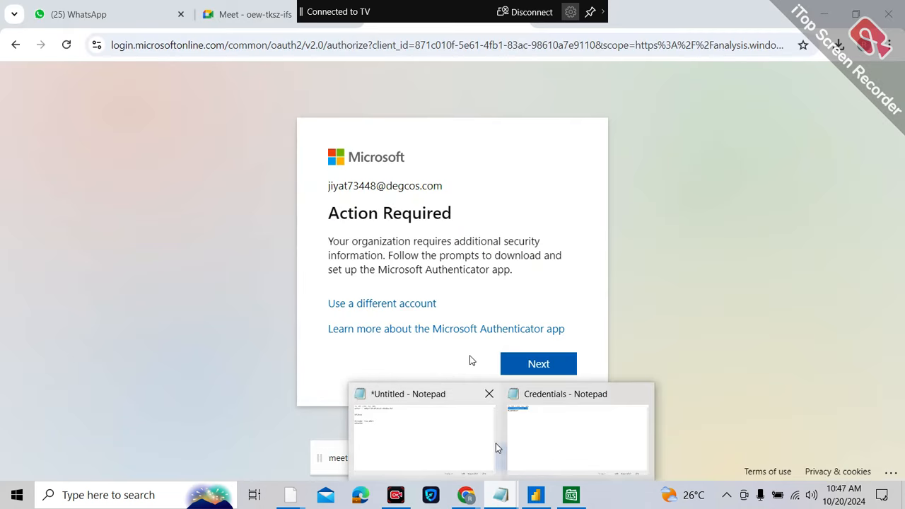
{"action": "left_click", "coordinate": [544, 451]}
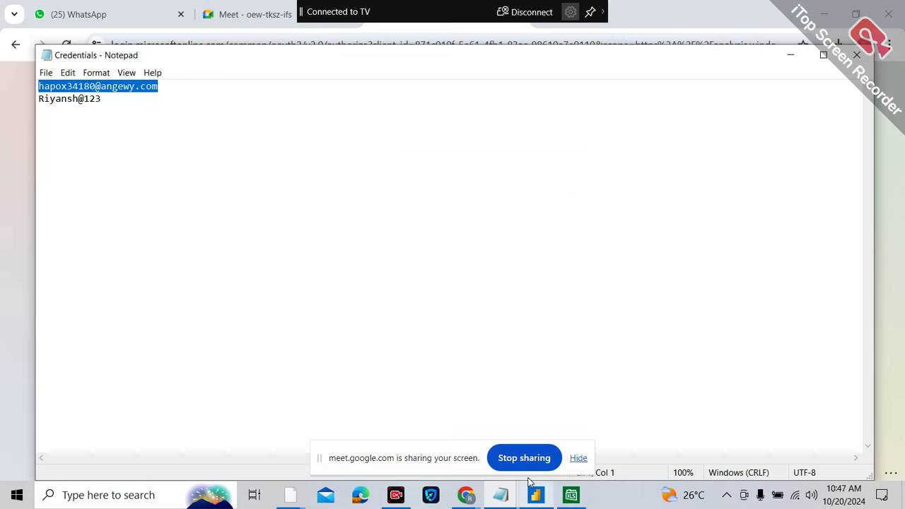
Return to the Microsoft sign-in page in Chrome and choose to use a different account
{"action": "mouse_move", "coordinate": [528, 483]}
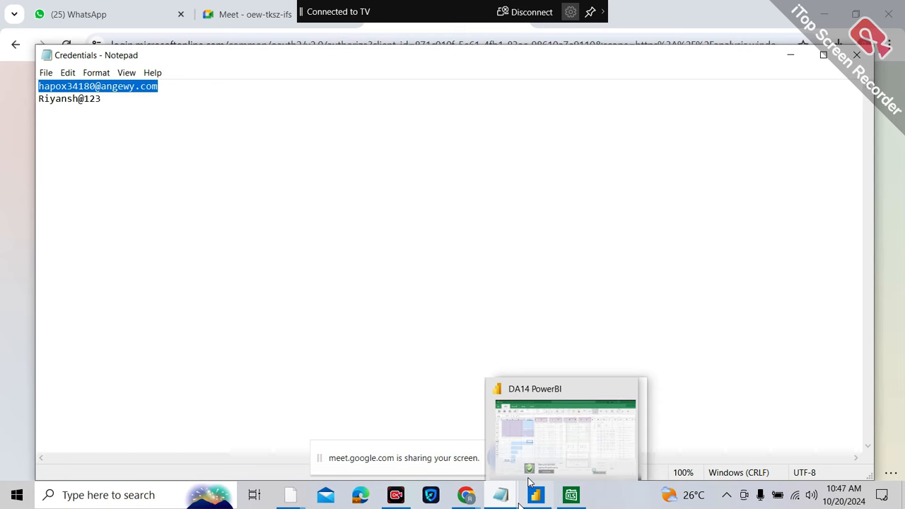
{"action": "left_click", "coordinate": [465, 495]}
{"action": "left_click", "coordinate": [421, 311]}
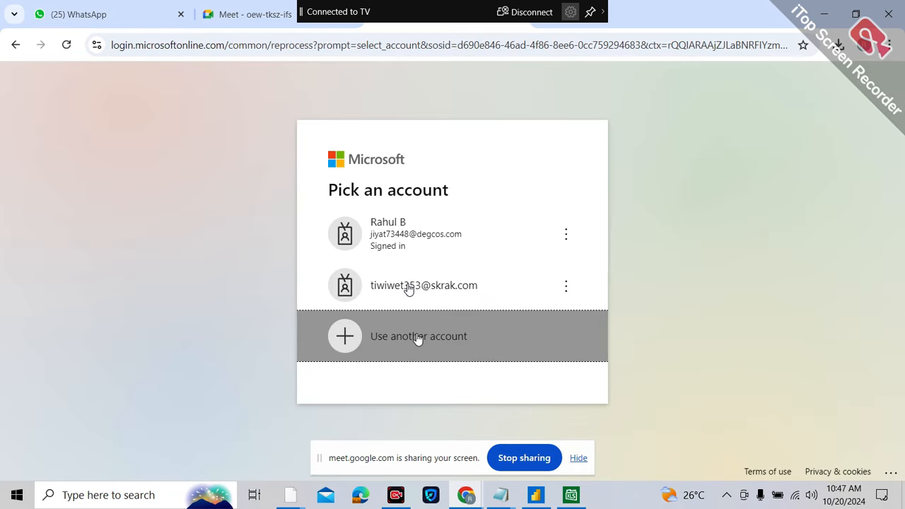
Sign in as another account by pasting its e-mail, continuing, and entering the account password
{"action": "left_click", "coordinate": [416, 337]}
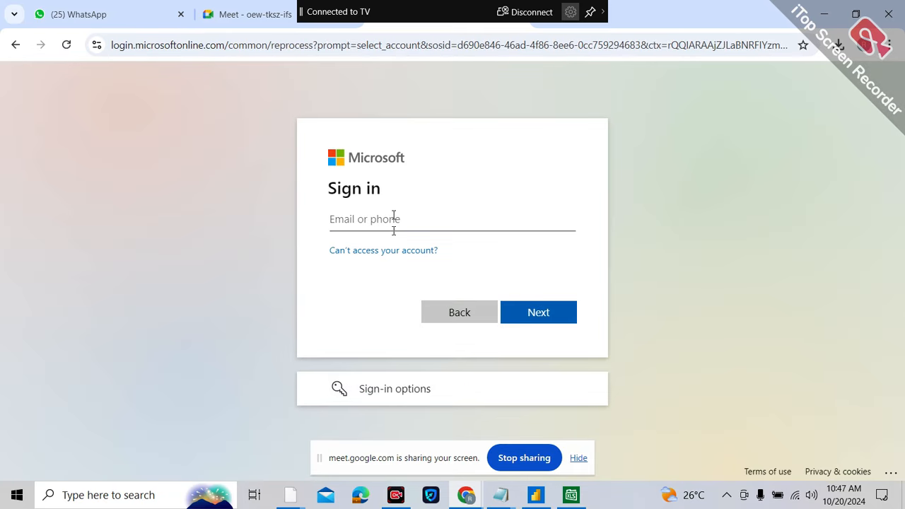
{"action": "key", "text": "ctrl+v"}
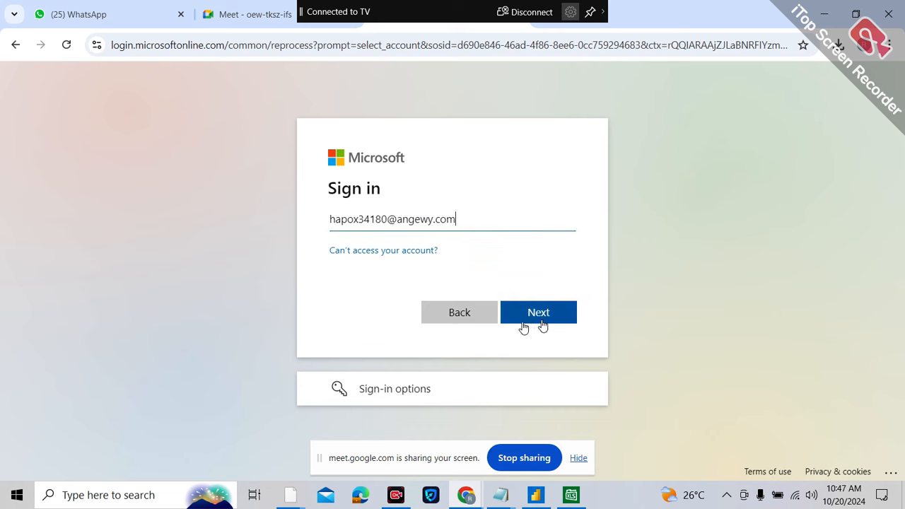
{"action": "left_click", "coordinate": [541, 322]}
{"action": "left_click", "coordinate": [434, 274]}
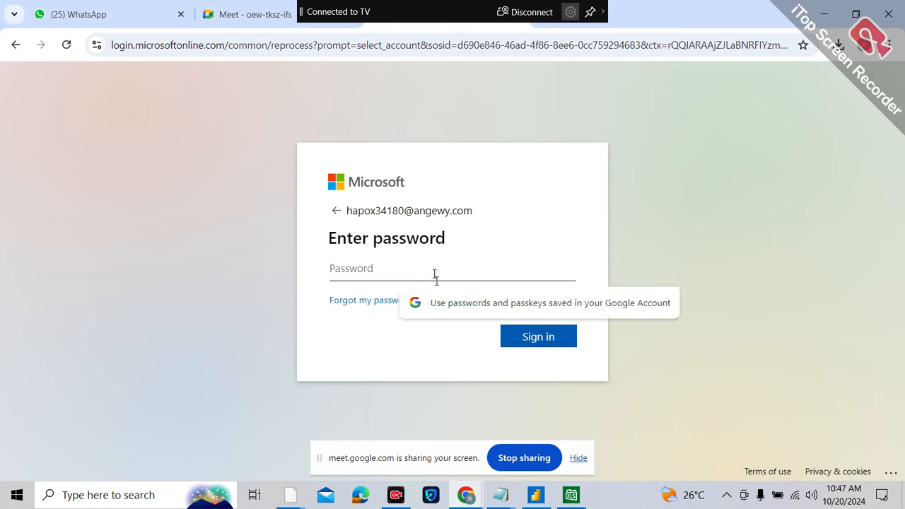
{"action": "type", "text": "••••"}
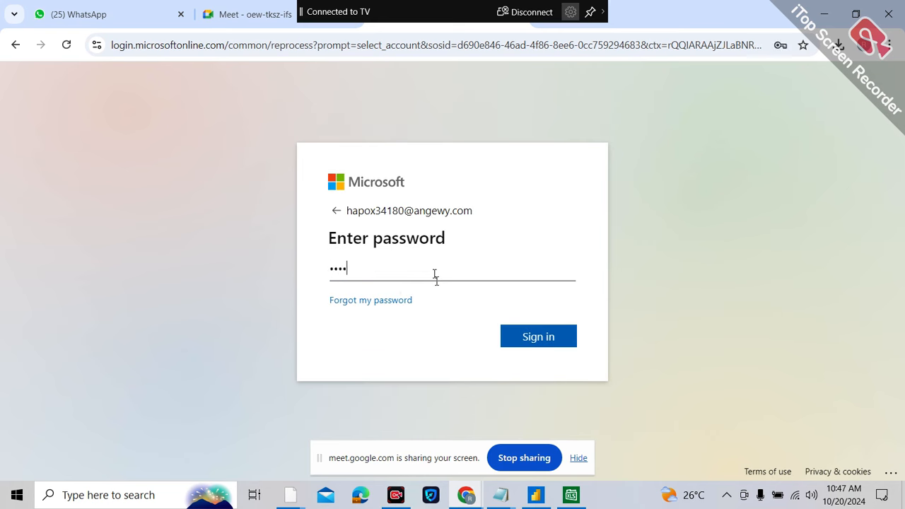
{"action": "type", "text": "••••••"}
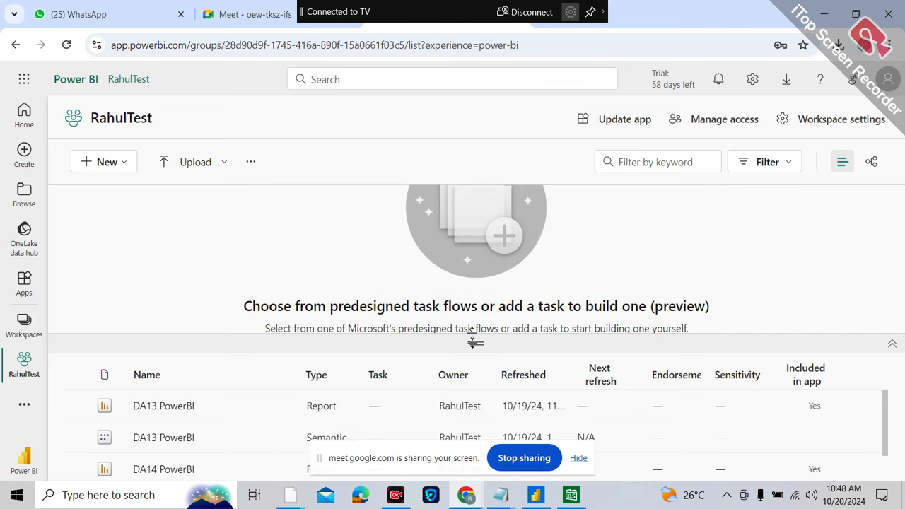
Collapse the RahulTest task-flow area and open the '...' actions for the DA14 PowerBI semantic model
{"action": "left_click_drag", "start_coordinate": [472, 335], "coordinate": [457, 182]}
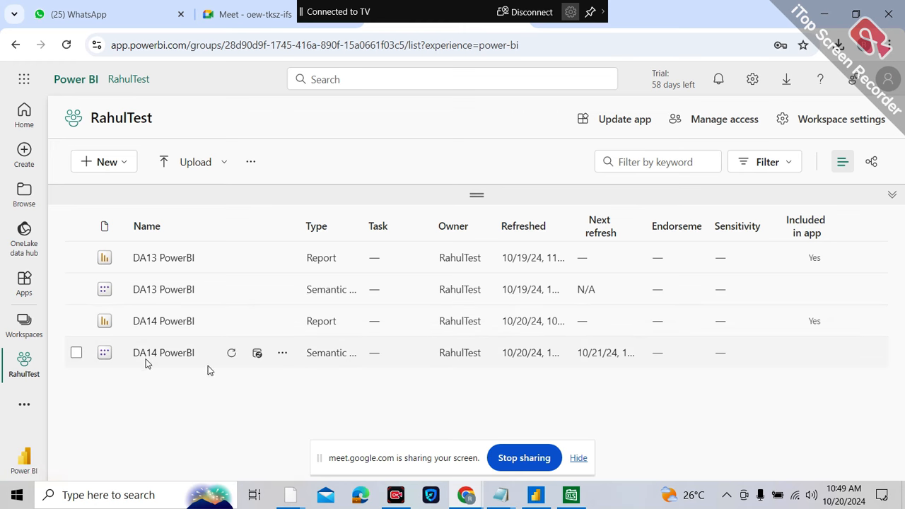
{"action": "left_click", "coordinate": [282, 352]}
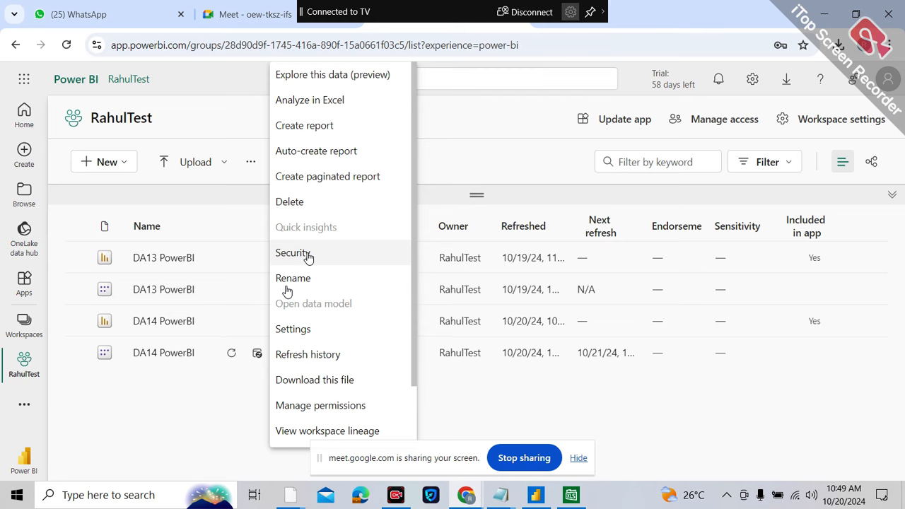
Open Security for the DA14 semantic model and select the Canada role's member e-mail field
{"action": "left_click", "coordinate": [308, 257]}
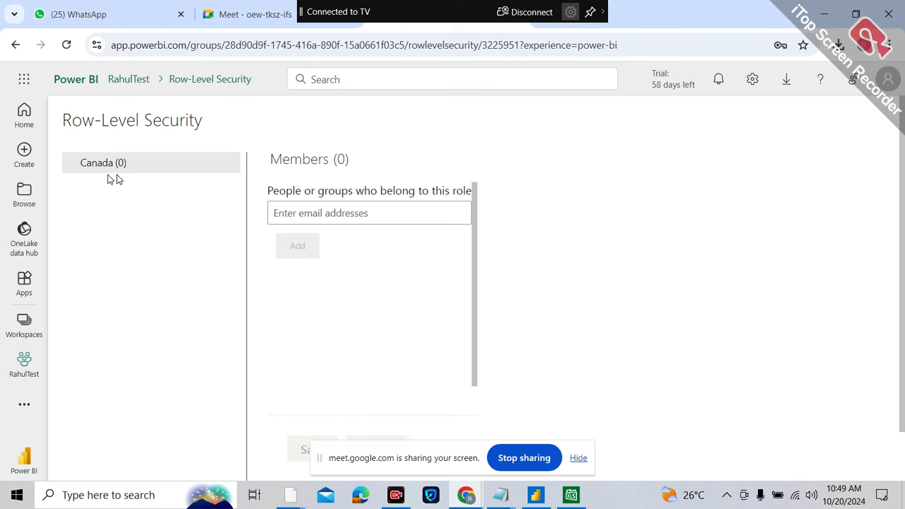
{"action": "left_click", "coordinate": [301, 213]}
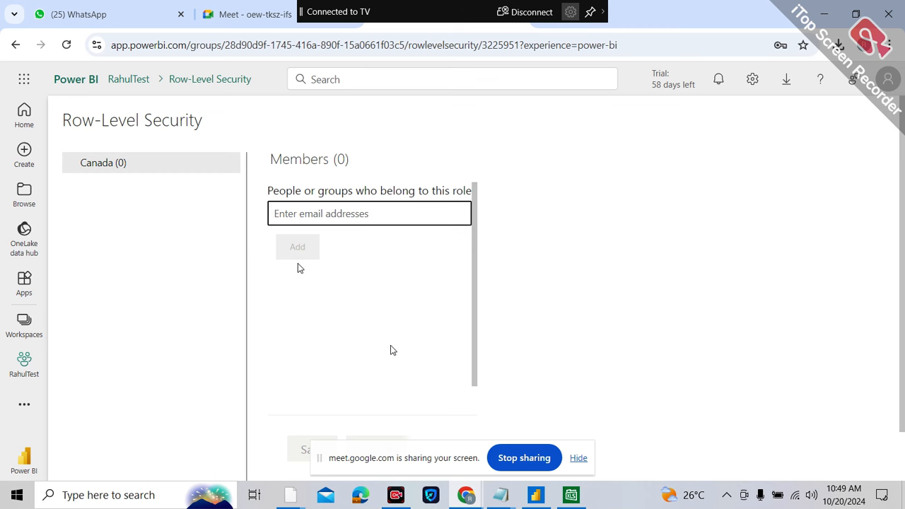
{"action": "scroll", "coordinate": [495, 424], "scroll_direction": "down", "scroll_amount": 1}
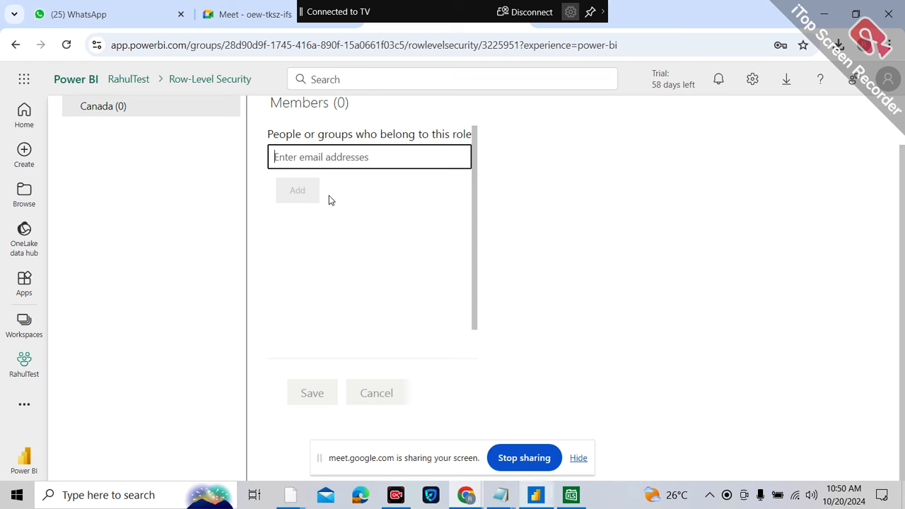
Bring the Google Meet call back in front of Power BI Service
{"action": "mouse_move", "coordinate": [466, 495]}
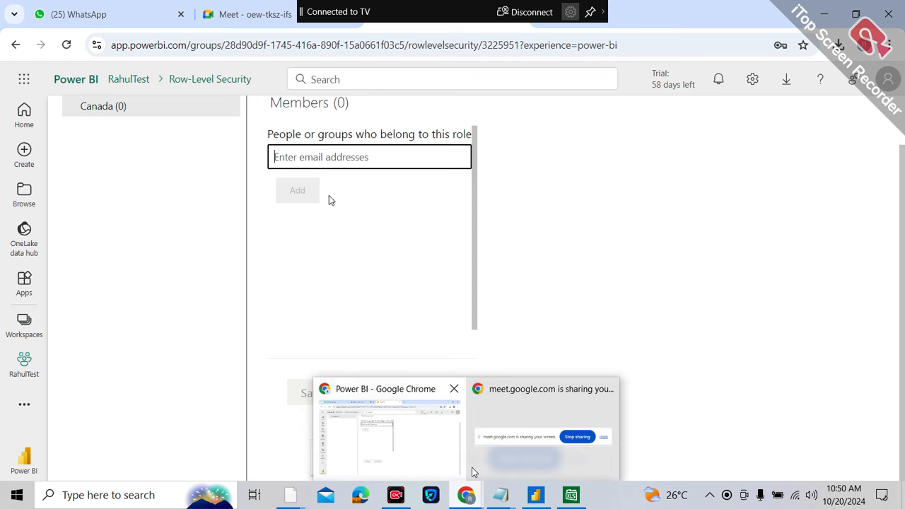
{"action": "mouse_move", "coordinate": [513, 489]}
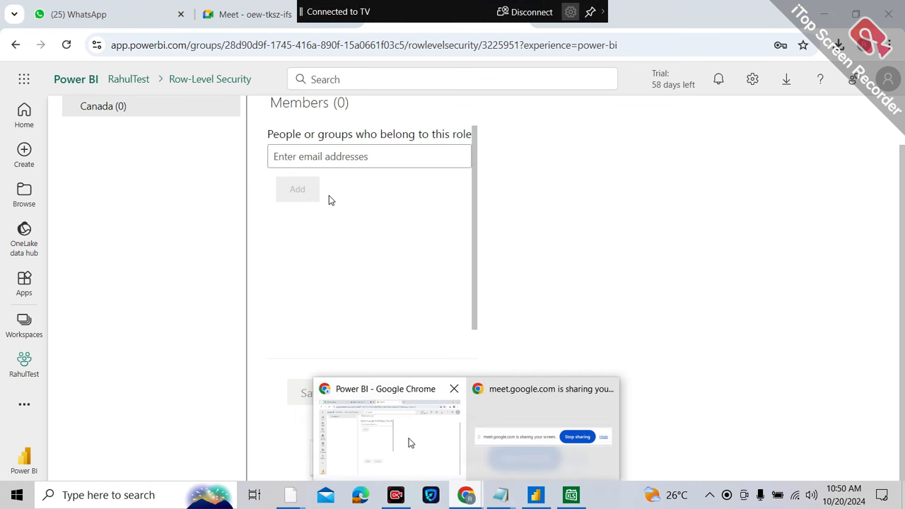
{"action": "left_click", "coordinate": [410, 443]}
{"action": "left_click", "coordinate": [244, 16]}
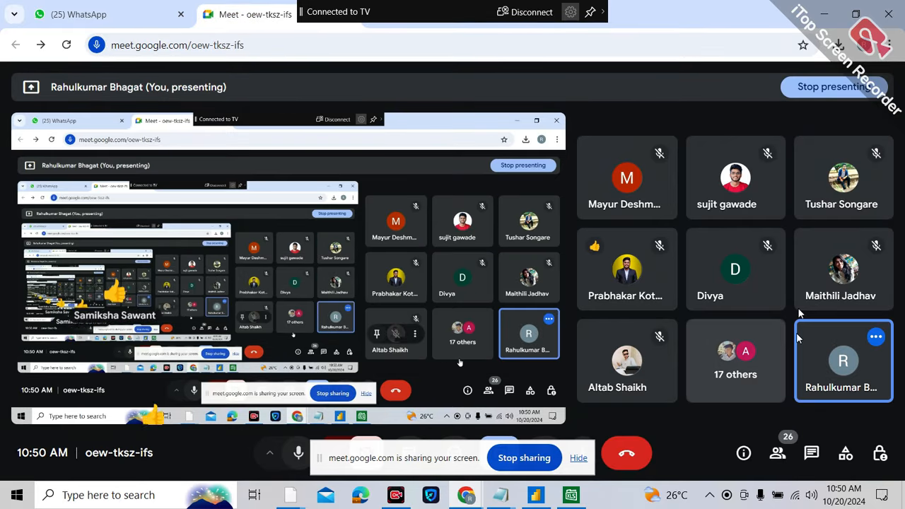
Open the Meet People panel and scroll through the 26 contributors
{"action": "left_click", "coordinate": [781, 452]}
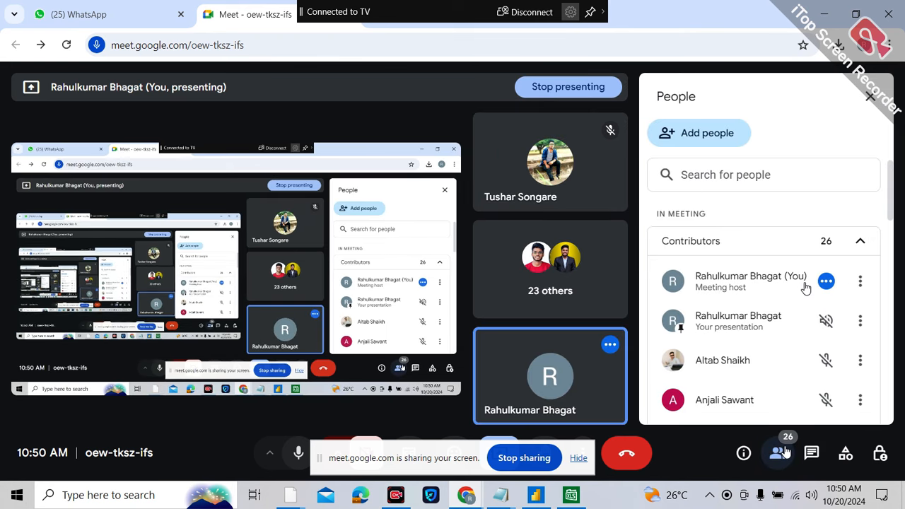
{"action": "scroll", "coordinate": [795, 365], "scroll_direction": "down", "scroll_amount": 2}
{"action": "scroll", "coordinate": [795, 365], "scroll_direction": "up", "scroll_amount": 2}
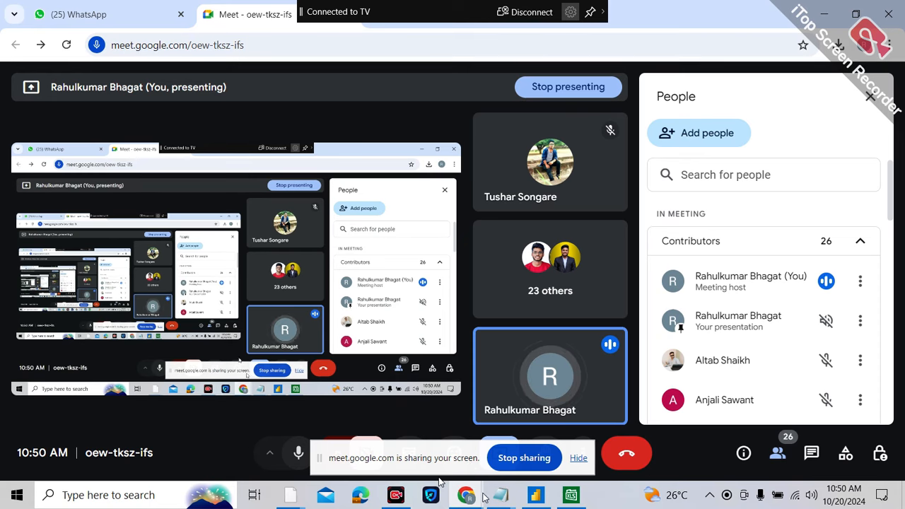
Open the Modeling tab in the DA14 PowerBI report, then bring the Meet call forward
{"action": "left_click", "coordinate": [535, 496]}
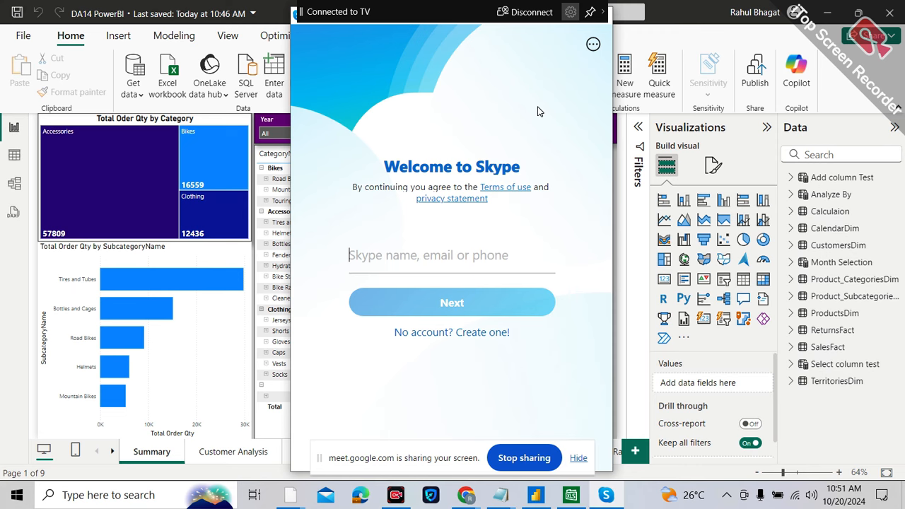
{"action": "left_click", "coordinate": [627, 393]}
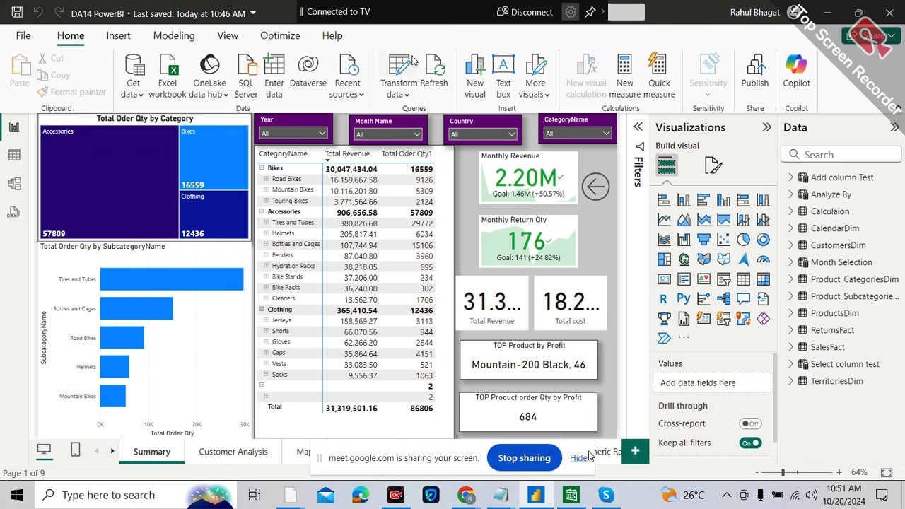
{"action": "left_click", "coordinate": [173, 37]}
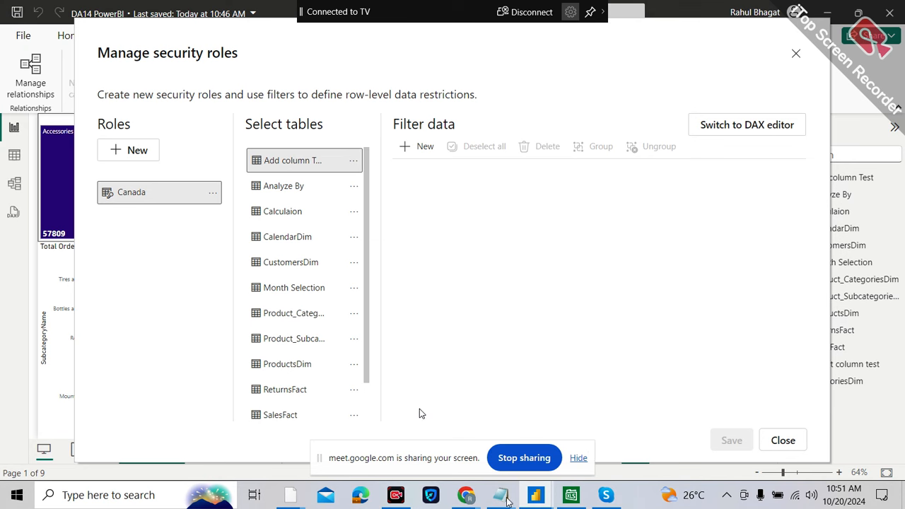
{"action": "left_click", "coordinate": [465, 495]}
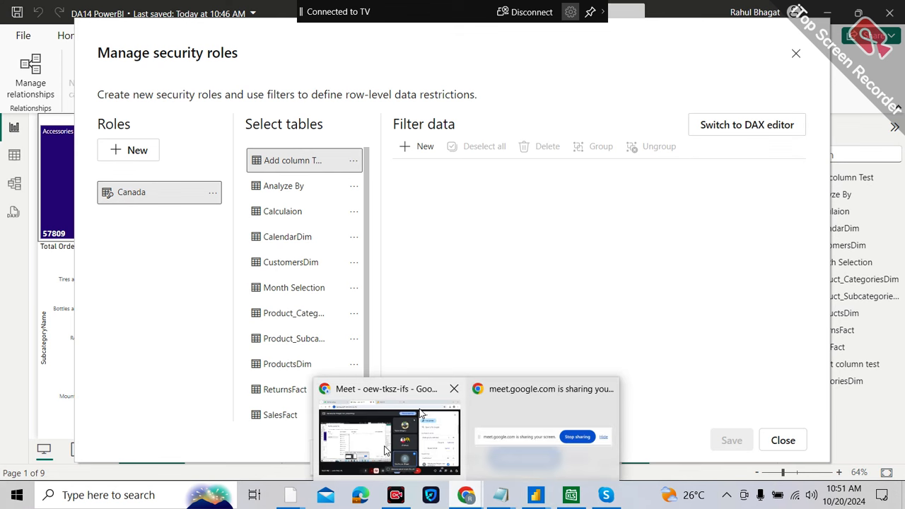
{"action": "left_click", "coordinate": [420, 414]}
{"action": "left_click", "coordinate": [816, 309]}
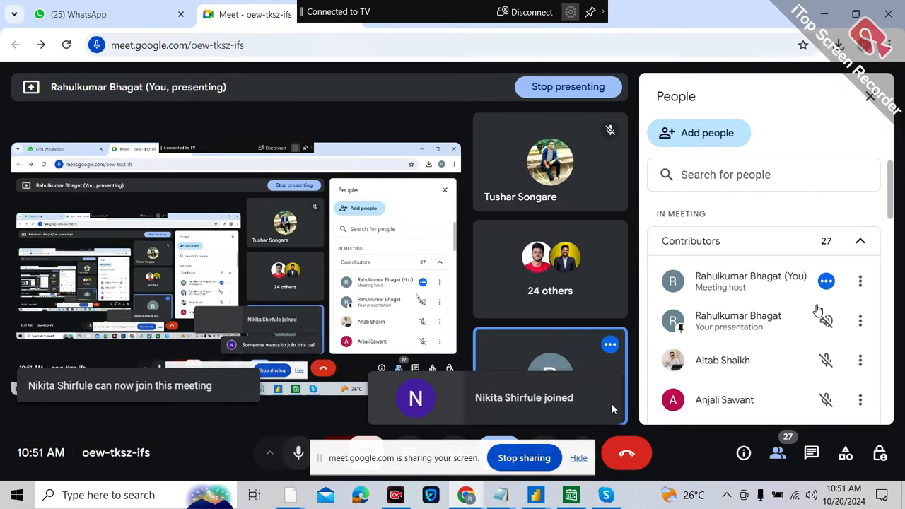
{"action": "mouse_move", "coordinate": [499, 487]}
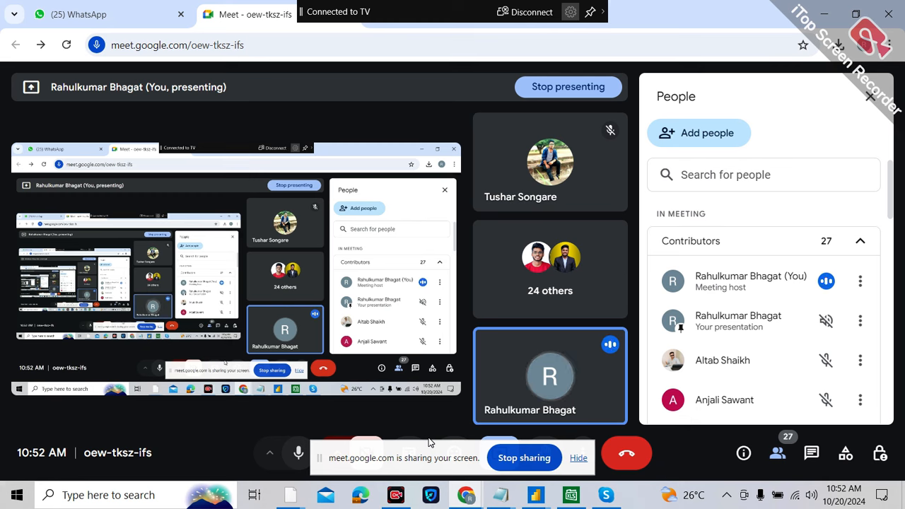
Bring back the DA14 report's security roles window with the Canada role, then close it
{"action": "left_click", "coordinate": [535, 496]}
{"action": "left_click", "coordinate": [503, 440]}
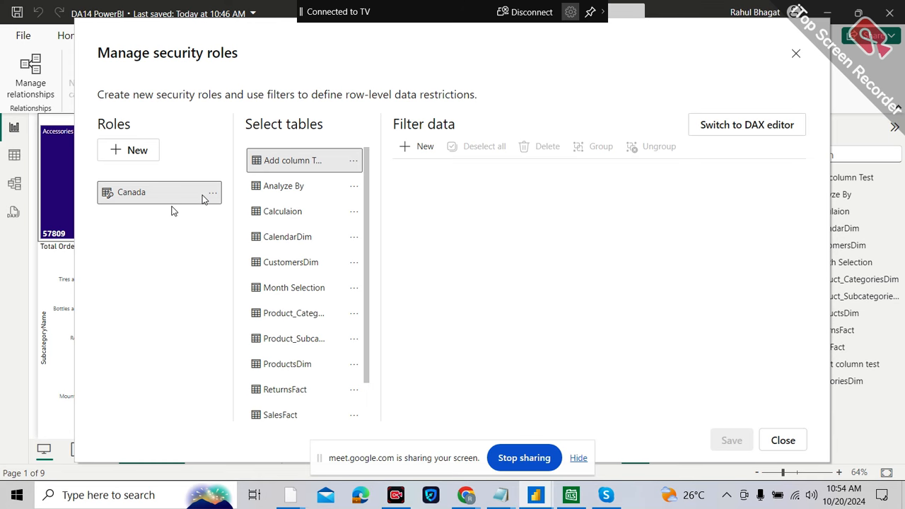
{"action": "left_click", "coordinate": [793, 55]}
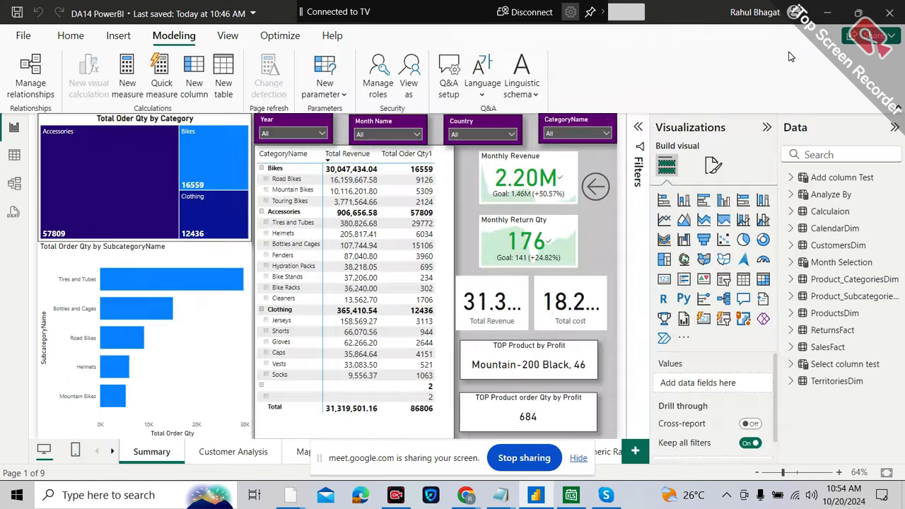
Show Model view with the Properties pane collapsed, then admit the waiting participant in Meet
{"action": "left_click", "coordinate": [16, 154]}
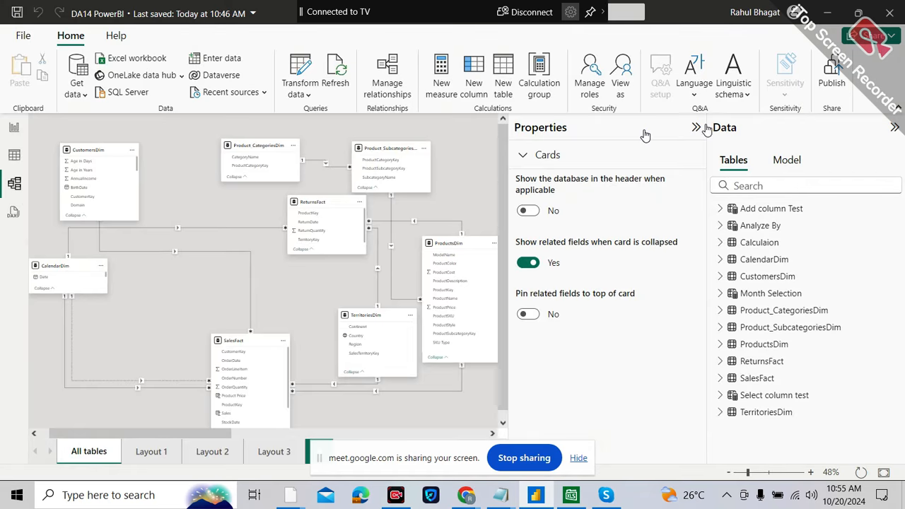
{"action": "left_click", "coordinate": [696, 129]}
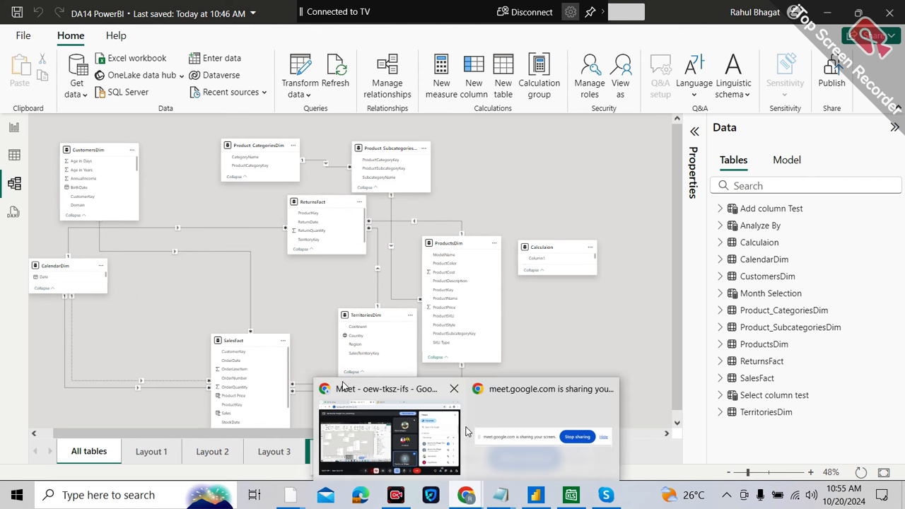
{"action": "mouse_move", "coordinate": [466, 499]}
{"action": "left_click", "coordinate": [342, 385]}
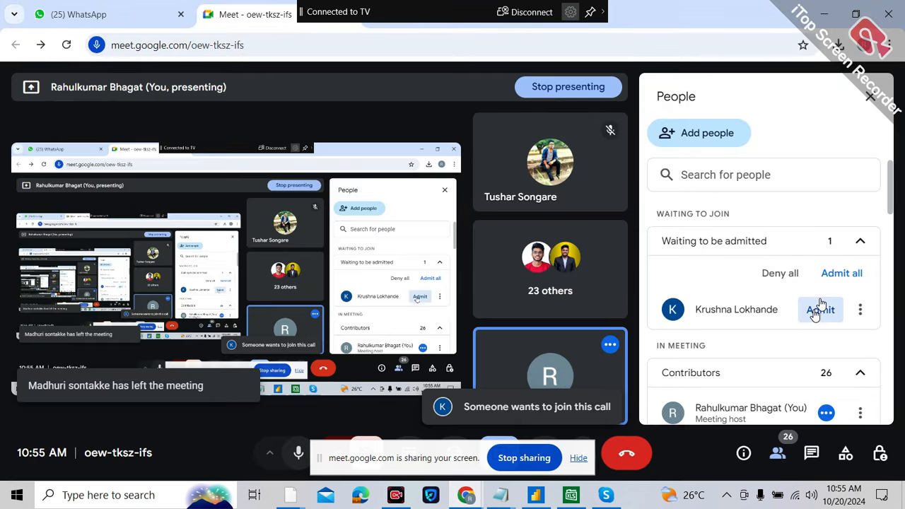
{"action": "left_click", "coordinate": [816, 308]}
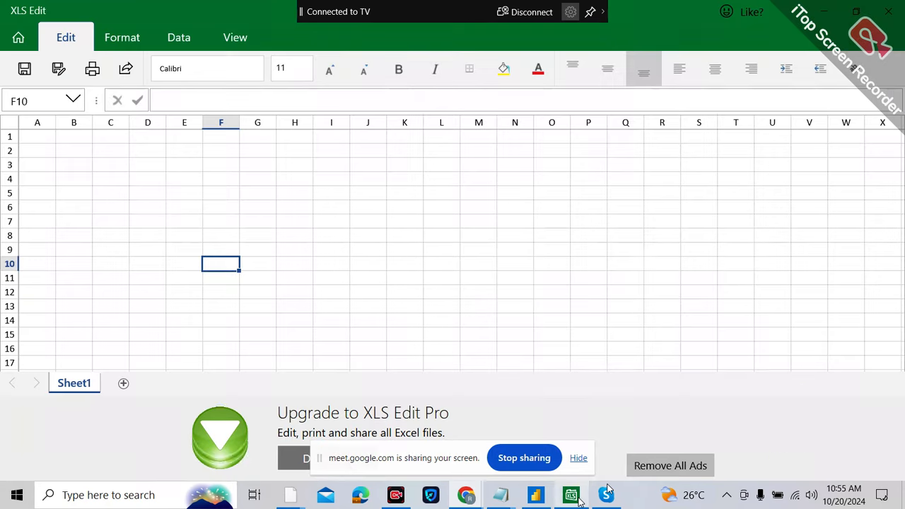
Enter the headers Sr.No in A1 and Email address in B1, widening column B
{"action": "left_click", "coordinate": [535, 494]}
{"action": "left_click", "coordinate": [44, 155]}
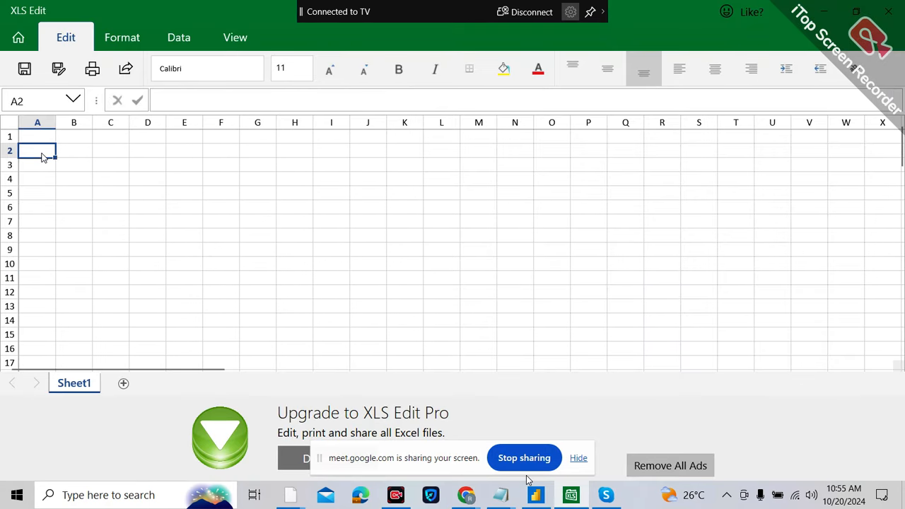
{"action": "left_click", "coordinate": [42, 141]}
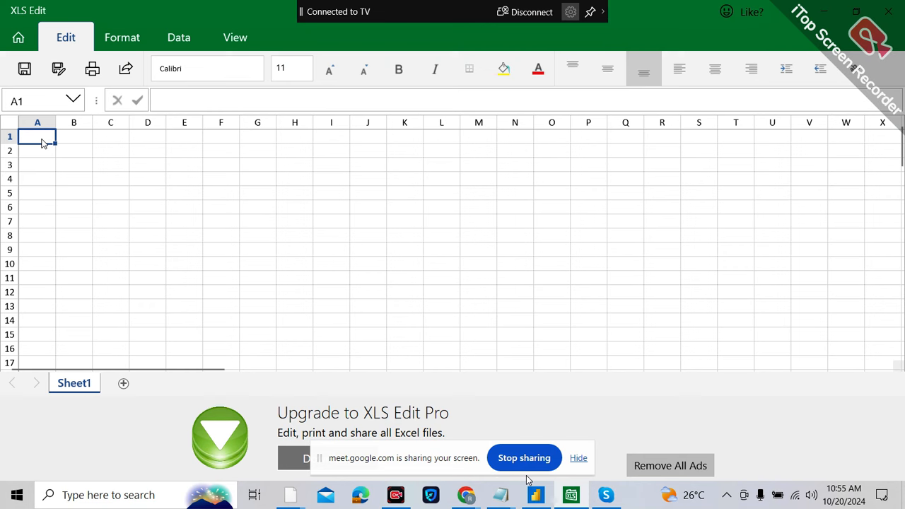
{"action": "type", "text": "S"}
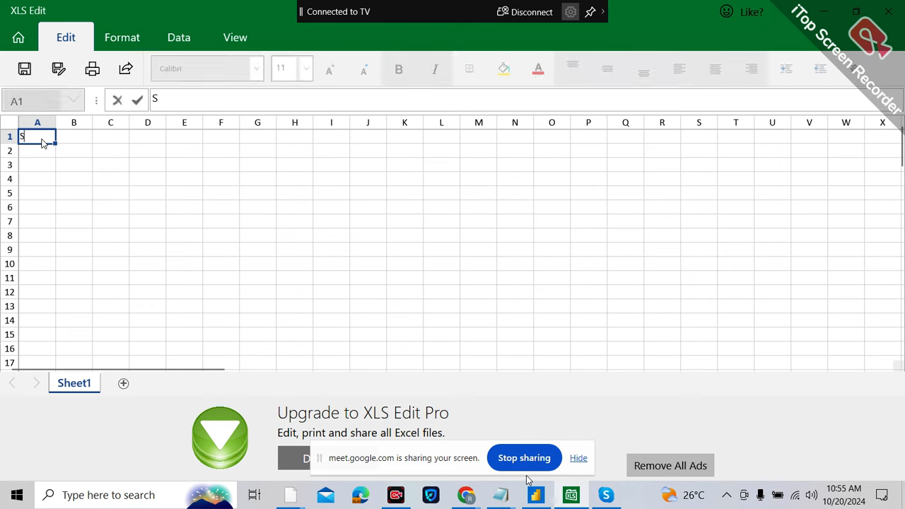
{"action": "type", "text": "r.m"}
{"action": "type", "text": "o"}
{"action": "key", "text": "BackSpace"}
{"action": "key", "text": "BackSpace"}
{"action": "type", "text": "No"}
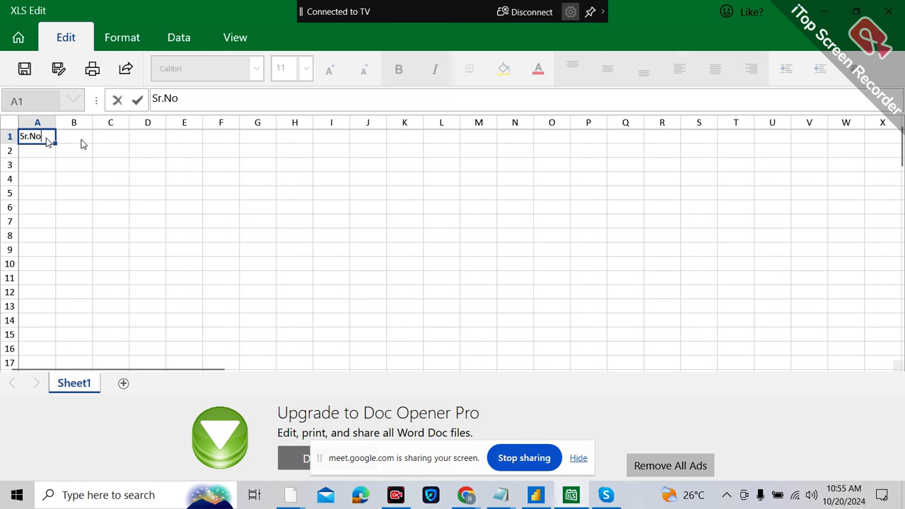
{"action": "left_click", "coordinate": [82, 142]}
{"action": "type", "text": "Em"}
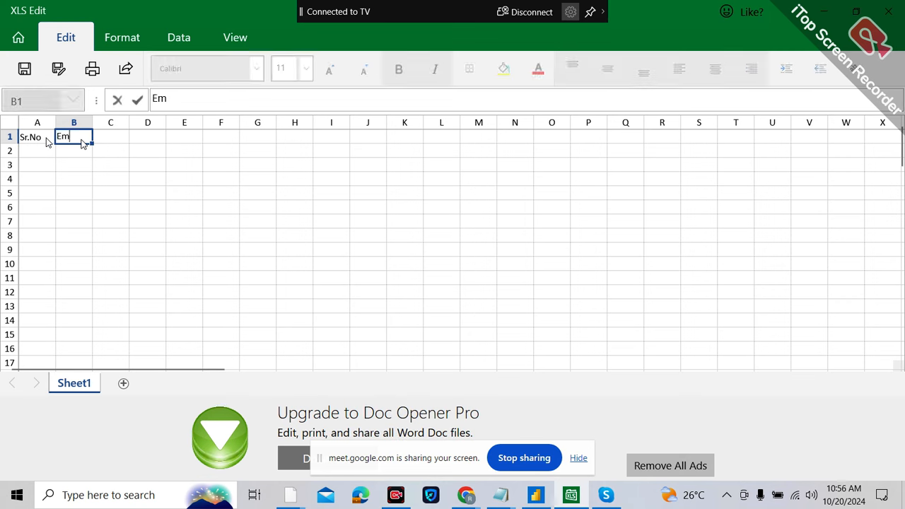
{"action": "type", "text": "ail address"}
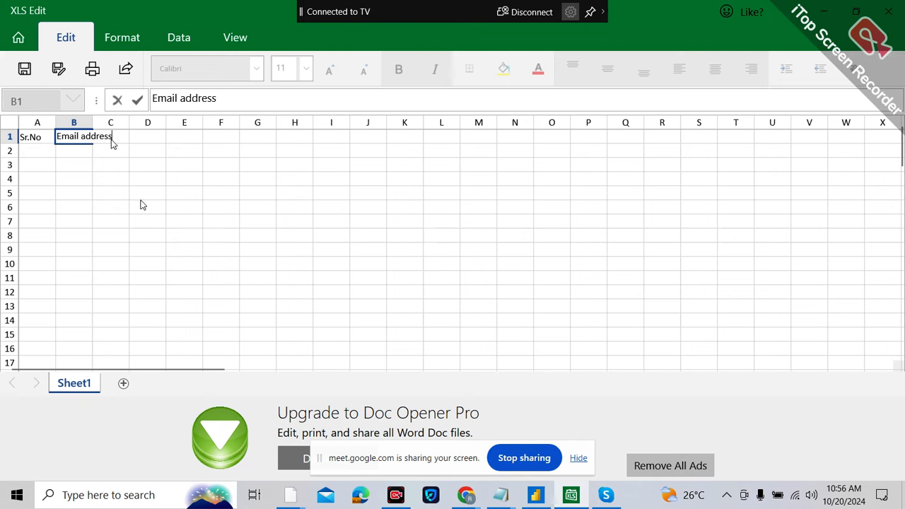
{"action": "left_click", "coordinate": [88, 181]}
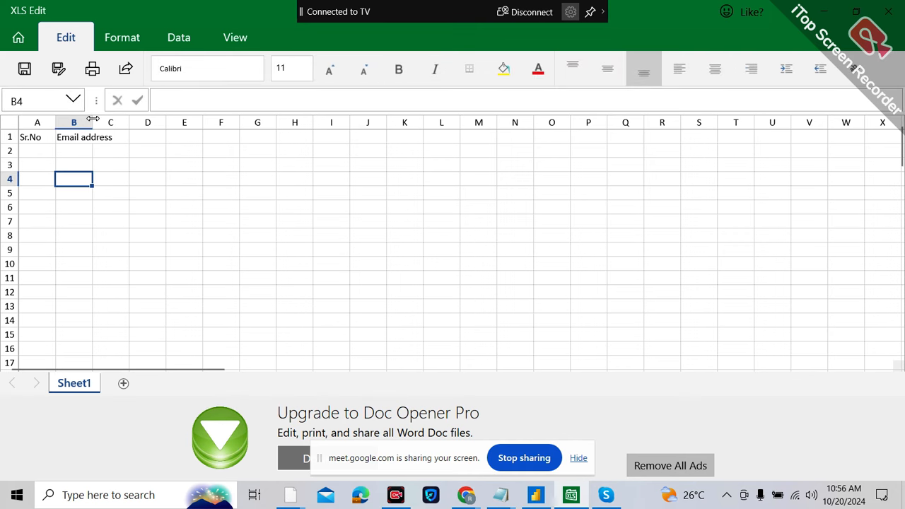
{"action": "left_click_drag", "start_coordinate": [92, 118], "coordinate": [160, 116]}
Add the Country heading in C1, widen column C, and enter 1 in A2
{"action": "left_click", "coordinate": [176, 122]}
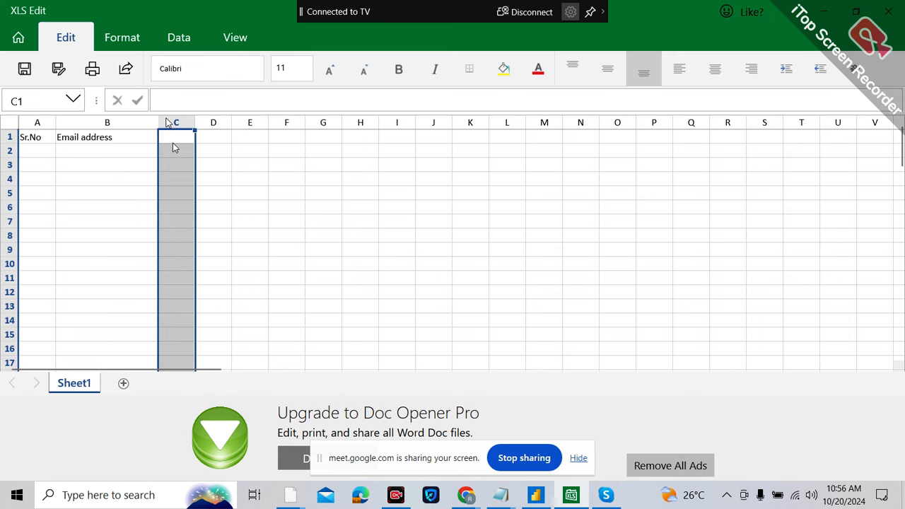
{"action": "left_click", "coordinate": [173, 141]}
{"action": "double_click", "coordinate": [174, 147]}
{"action": "type", "text": "Co"}
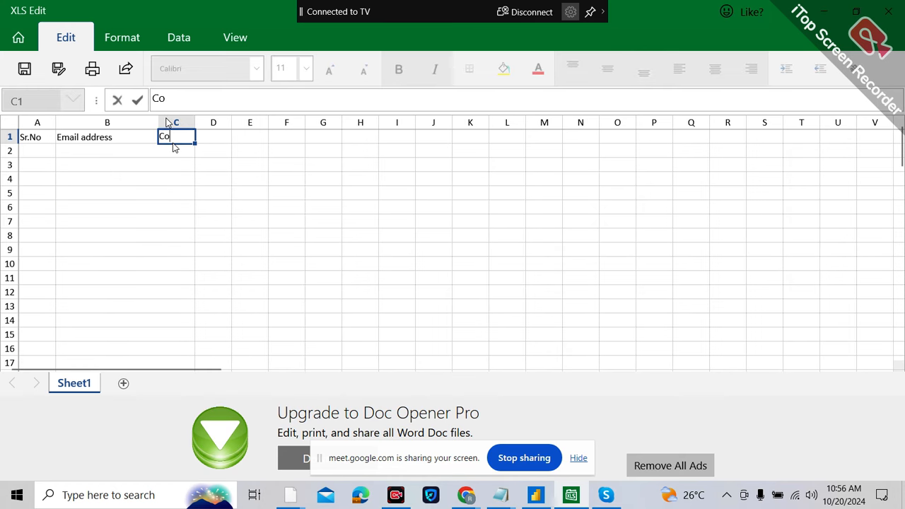
{"action": "type", "text": "untry"}
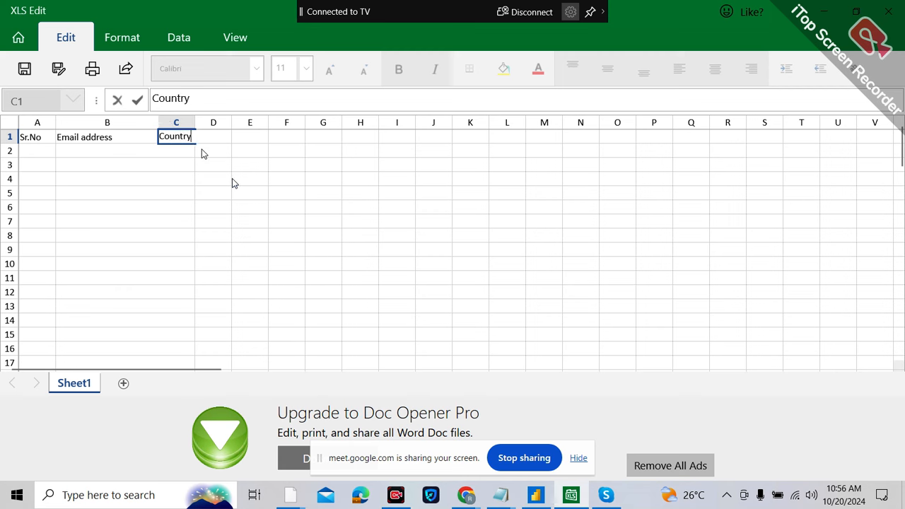
{"action": "left_click", "coordinate": [233, 179]}
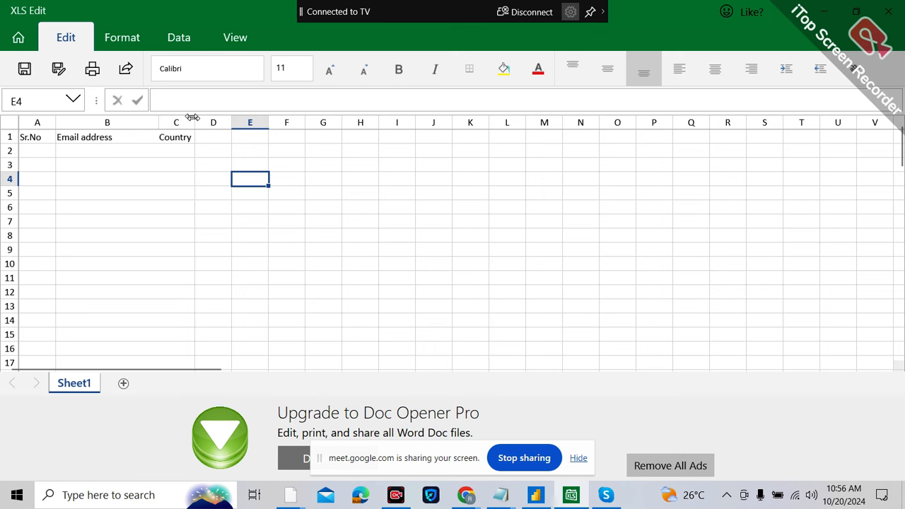
{"action": "left_click_drag", "start_coordinate": [192, 116], "coordinate": [208, 117]}
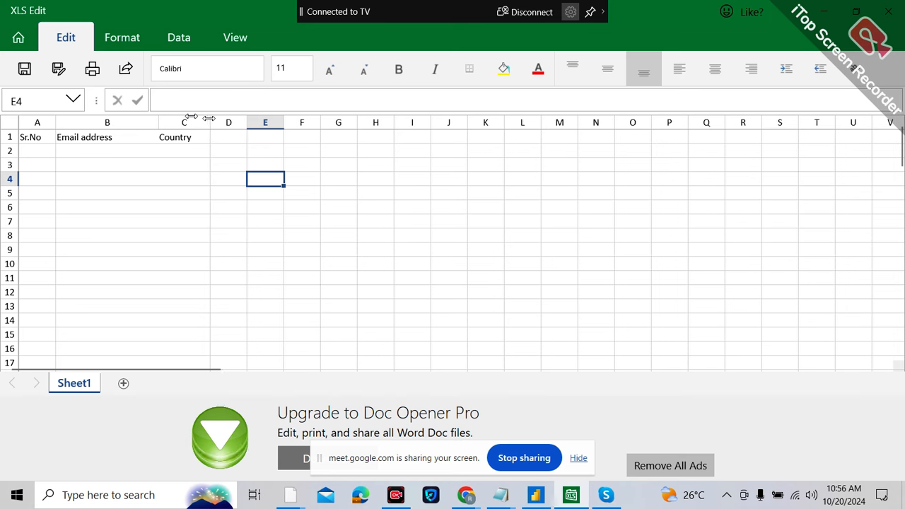
{"action": "left_click", "coordinate": [38, 154]}
{"action": "type", "text": "1"}
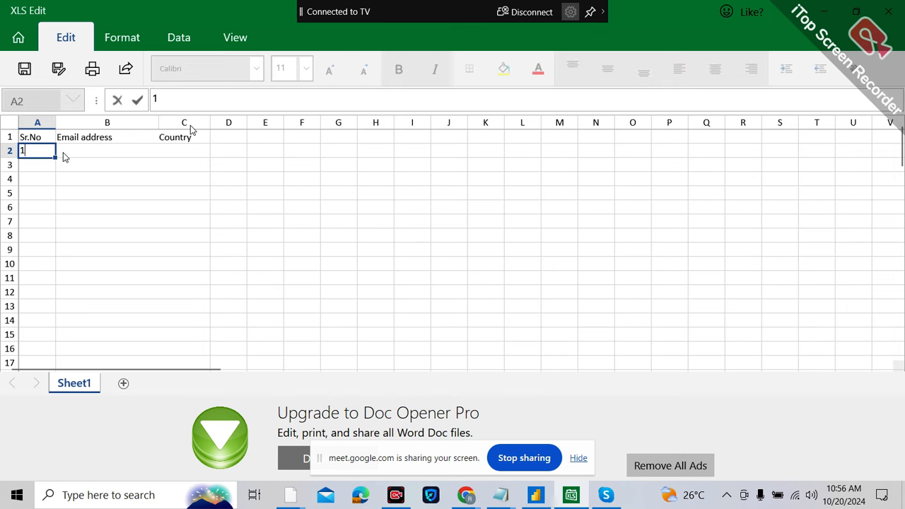
{"action": "left_click", "coordinate": [62, 156]}
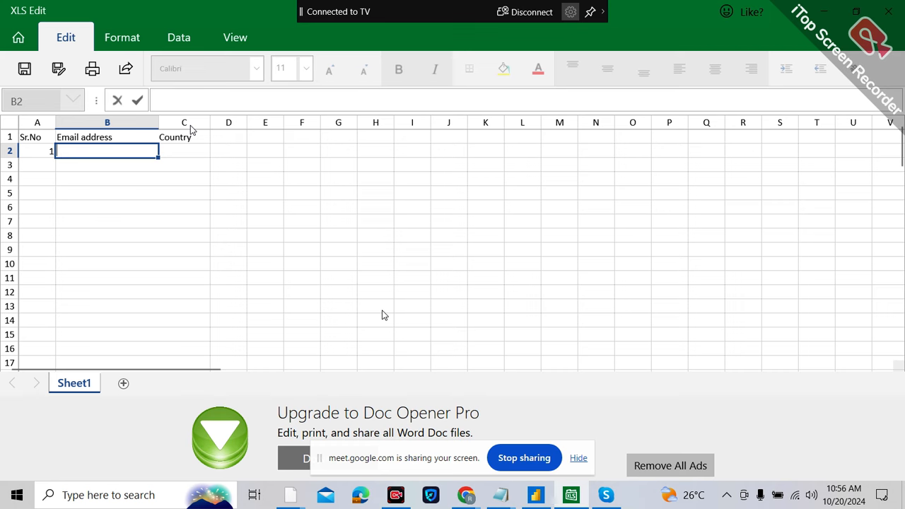
Copy the login e-mail from the Credentials note in Notepad and return to XLS Edit
{"action": "left_click", "coordinate": [536, 494]}
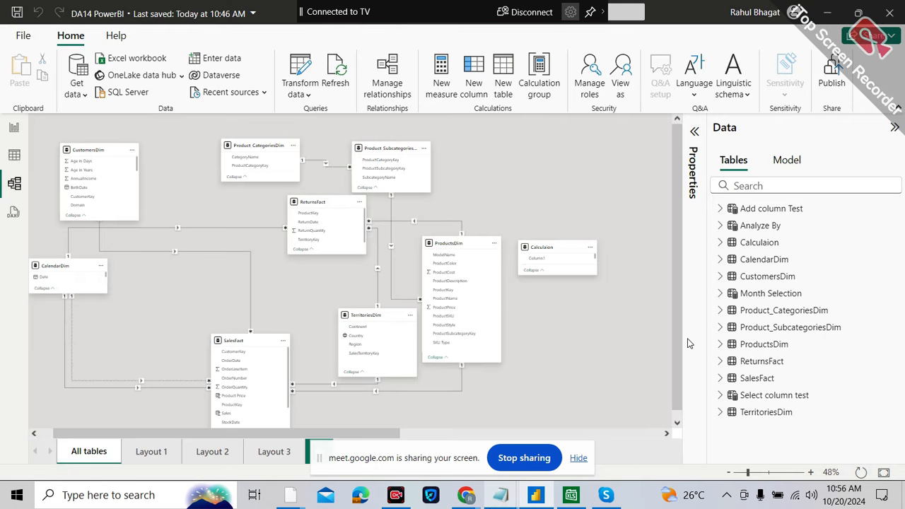
{"action": "mouse_move", "coordinate": [501, 495]}
{"action": "left_click", "coordinate": [552, 440]}
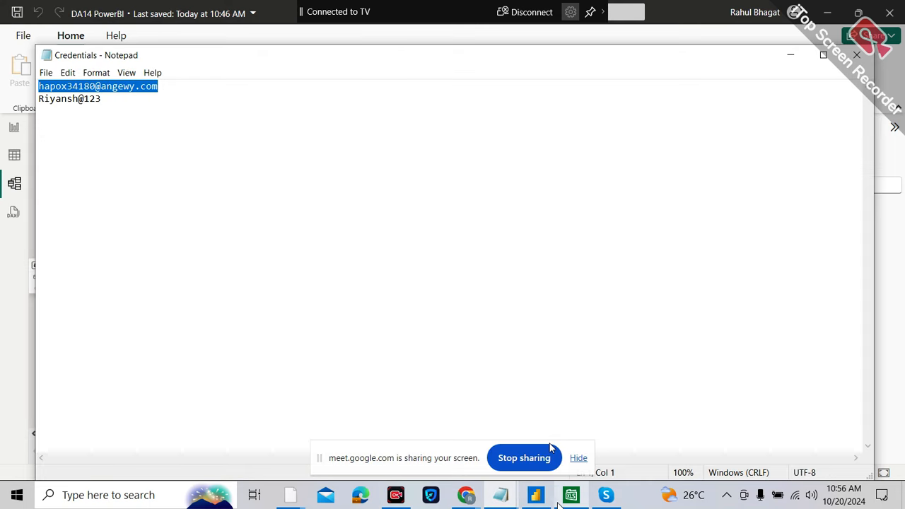
{"action": "left_click", "coordinate": [548, 503]}
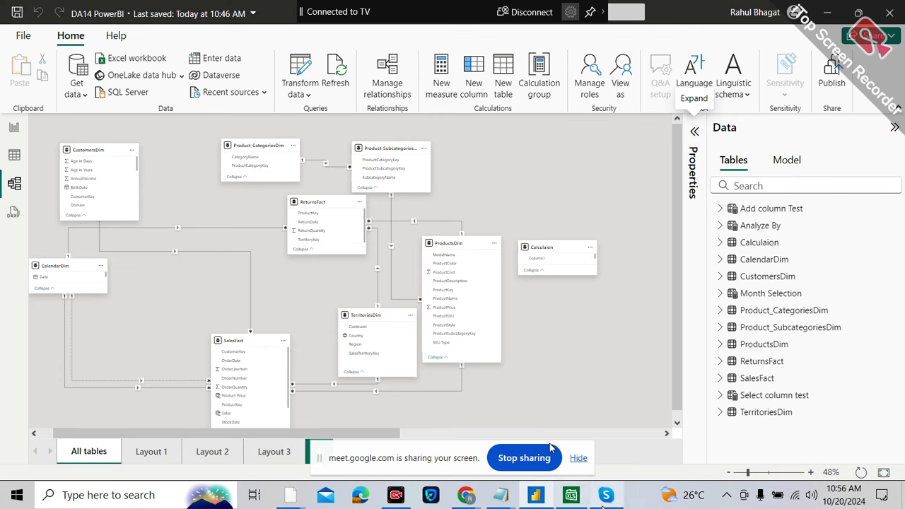
{"action": "mouse_move", "coordinate": [605, 506]}
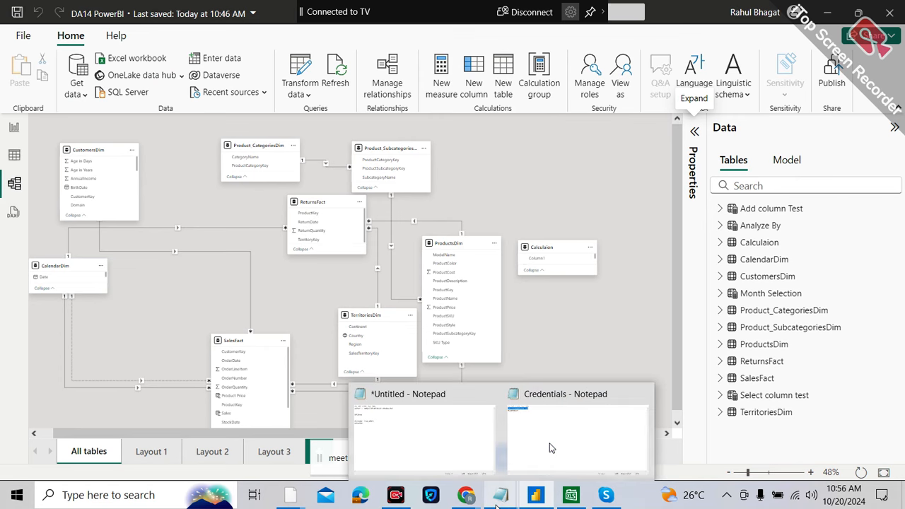
{"action": "mouse_move", "coordinate": [470, 504]}
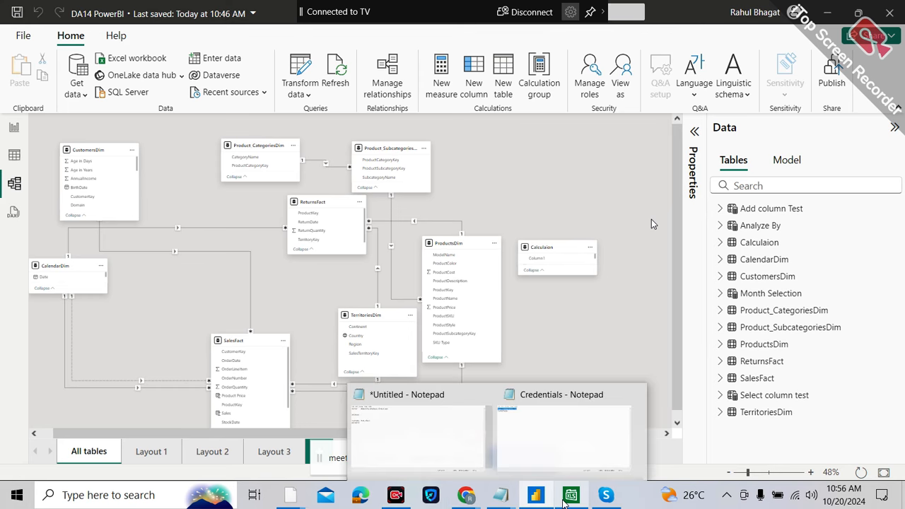
{"action": "left_click", "coordinate": [571, 496]}
Paste the login e-mail into B2, widen column B to fit, and enter Canada in C2
{"action": "key", "text": "ctrl+v"}
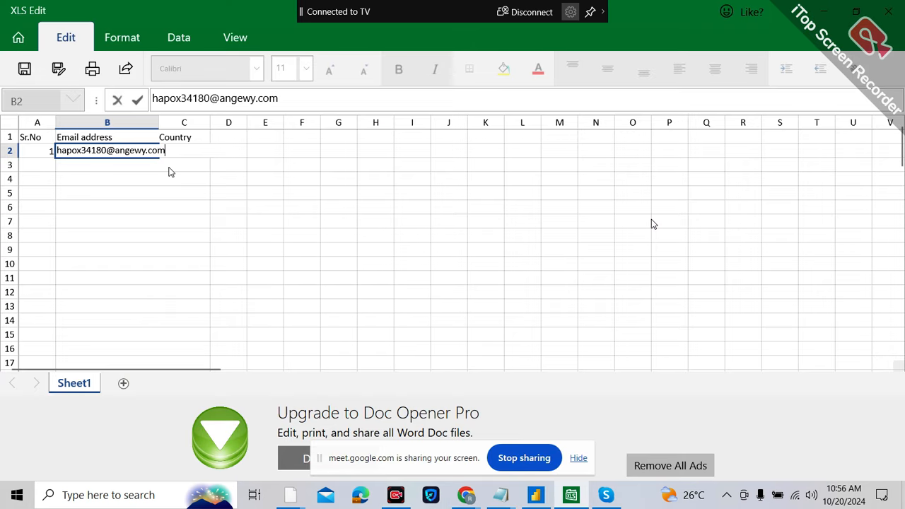
{"action": "left_click", "coordinate": [158, 122]}
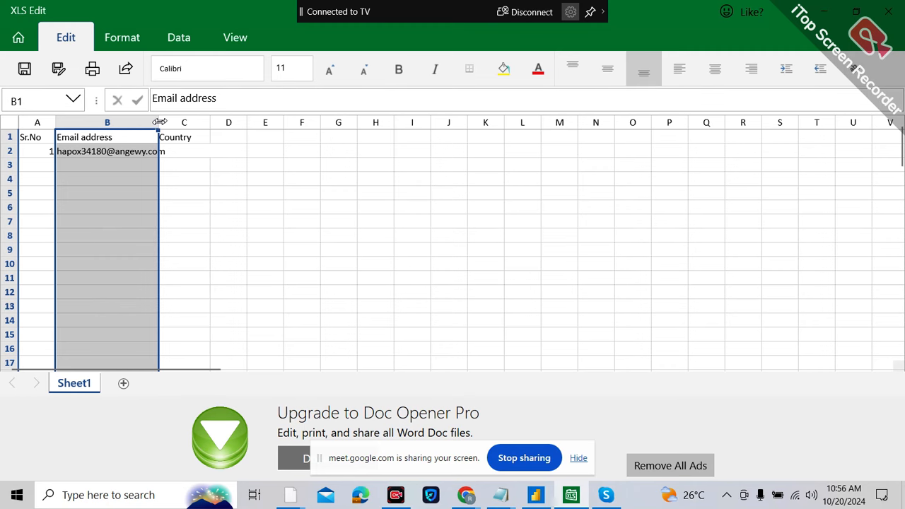
{"action": "left_click_drag", "start_coordinate": [160, 122], "coordinate": [199, 122]}
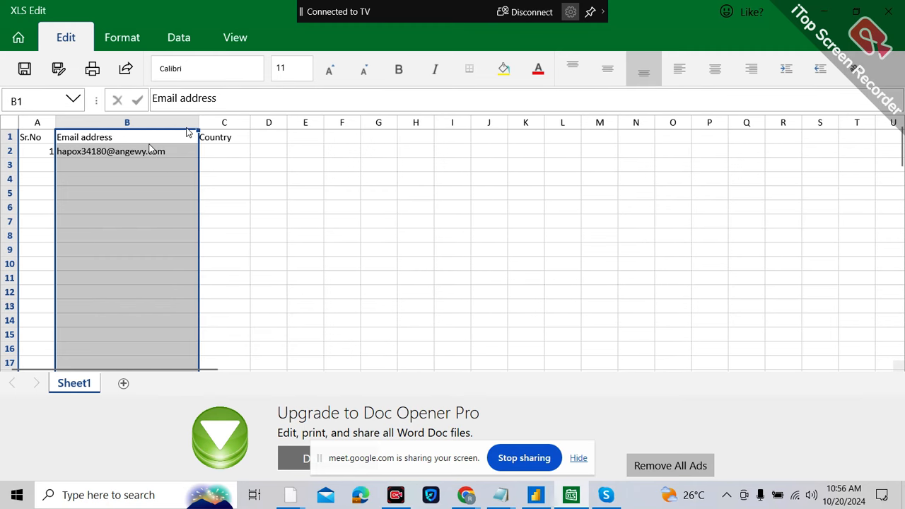
{"action": "left_click", "coordinate": [224, 150]}
{"action": "type", "text": "Ca"}
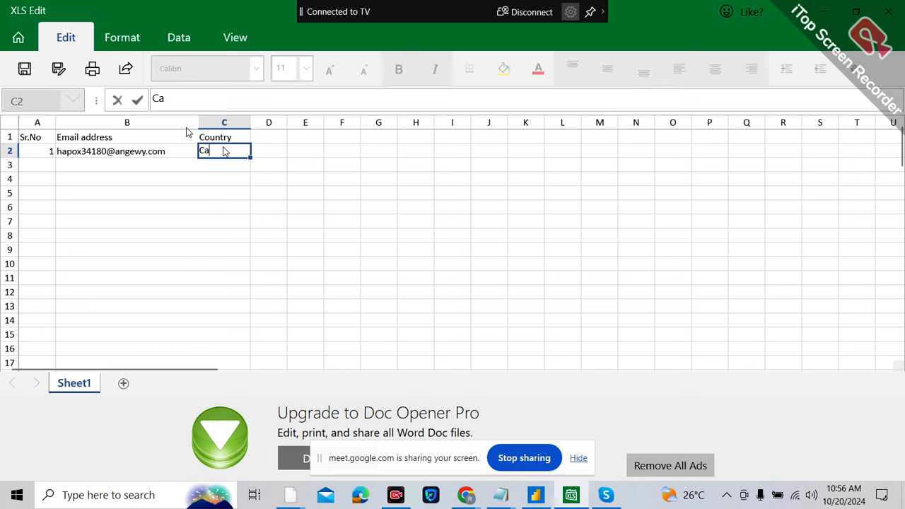
{"action": "type", "text": "nada"}
{"action": "left_click", "coordinate": [217, 207]}
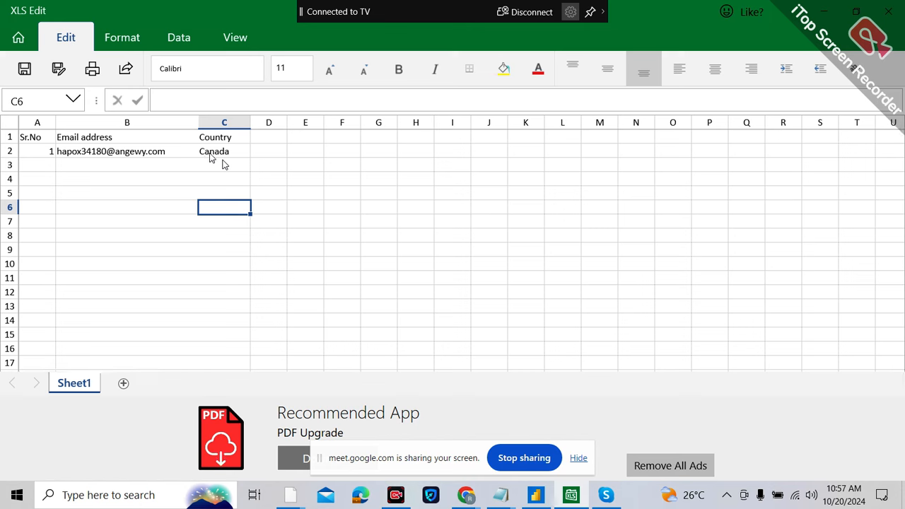
{"action": "left_click", "coordinate": [52, 163]}
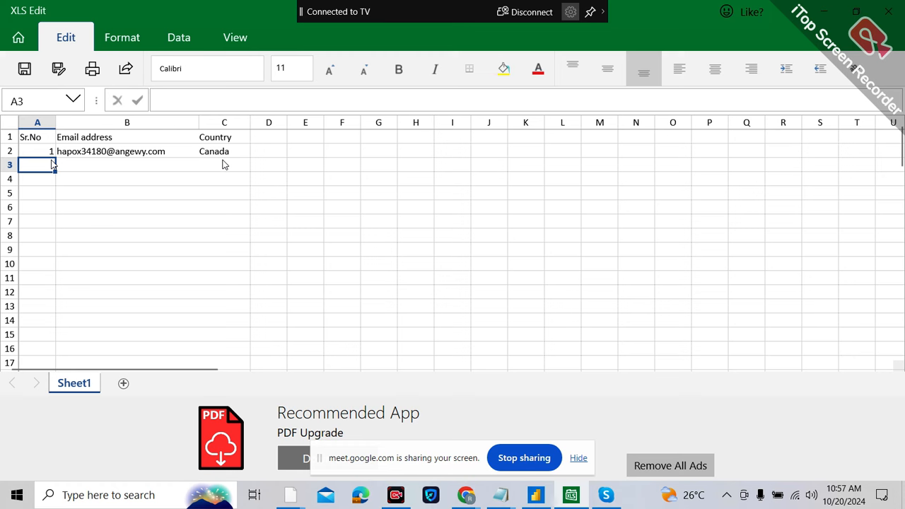
Number row 3 as 2 and put a copy of the first e-mail in B3 with prefix changed to xuz
{"action": "type", "text": "2"}
{"action": "left_click", "coordinate": [75, 167]}
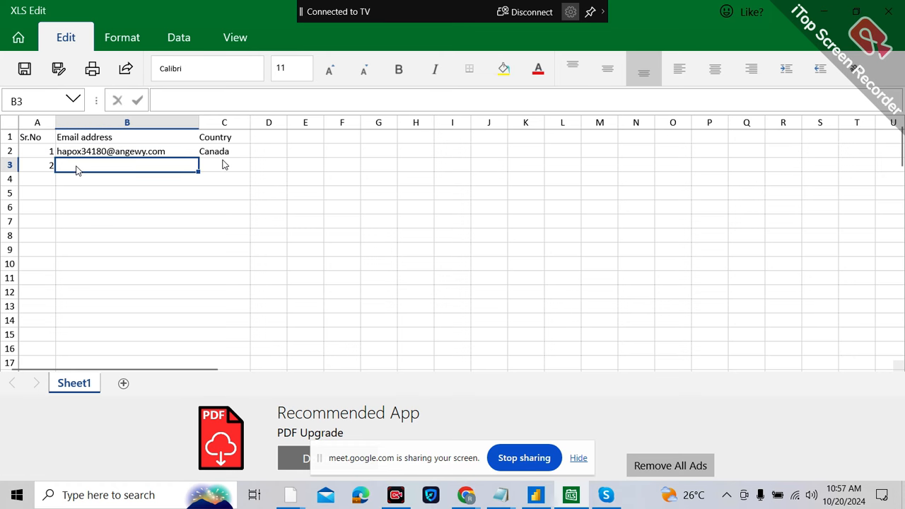
{"action": "left_click", "coordinate": [168, 155]}
{"action": "key", "text": "ctrl+c"}
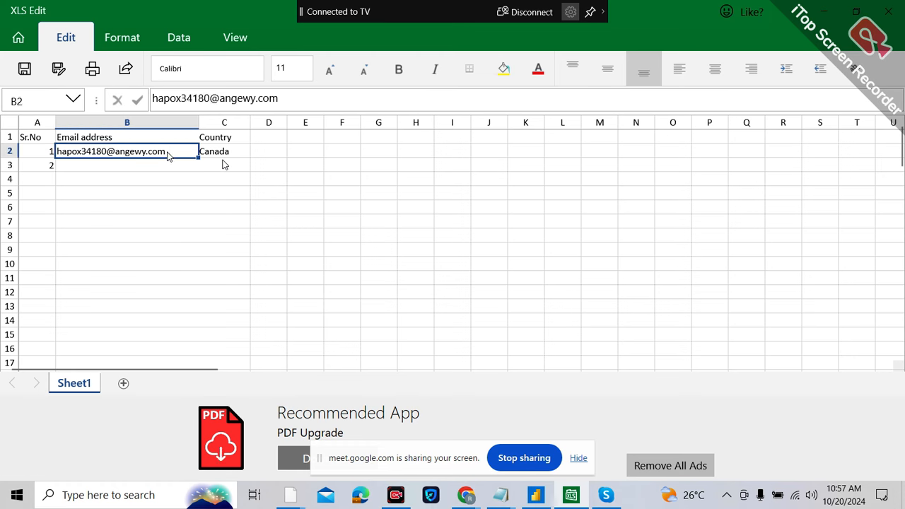
{"action": "left_click", "coordinate": [152, 171]}
{"action": "key", "text": "ctrl+v"}
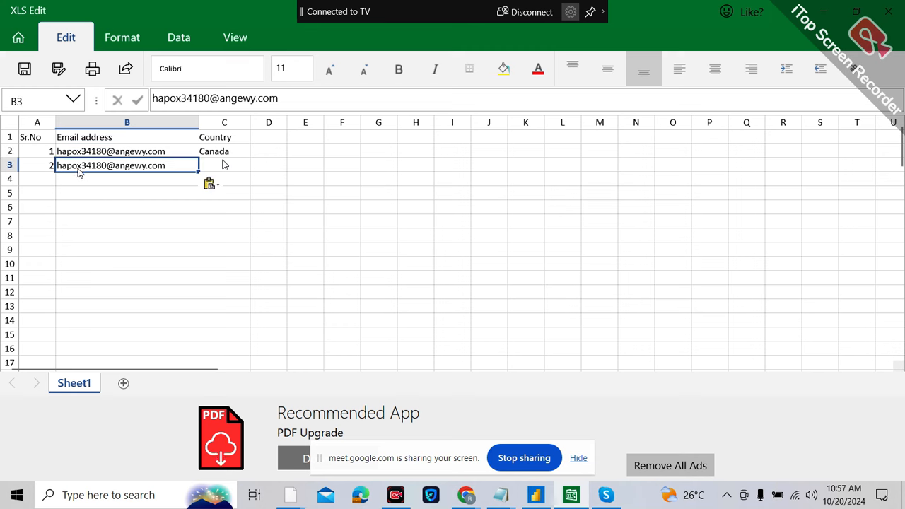
{"action": "double_click", "coordinate": [93, 166]}
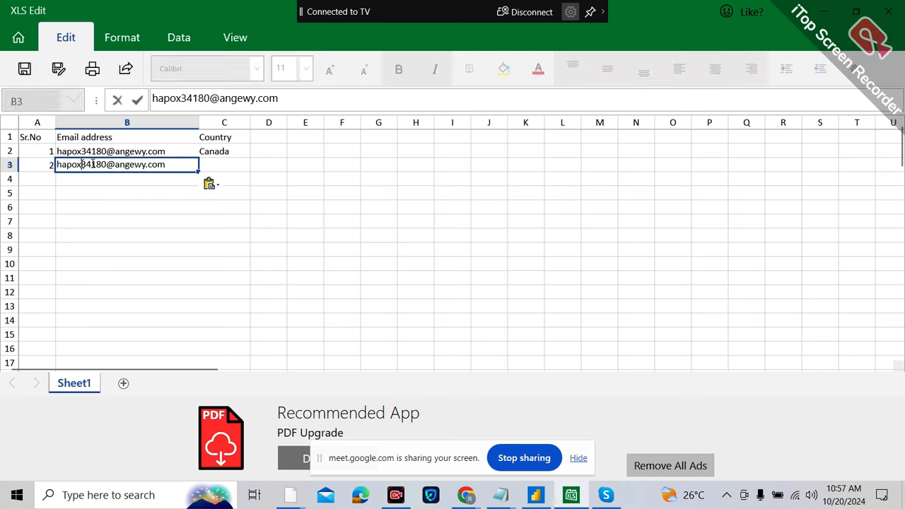
{"action": "key", "text": "BackSpace"}
{"action": "key", "text": "BackSpace"}
{"action": "key", "text": "BackSpace"}
{"action": "key", "text": "BackSpace"}
{"action": "key", "text": "BackSpace"}
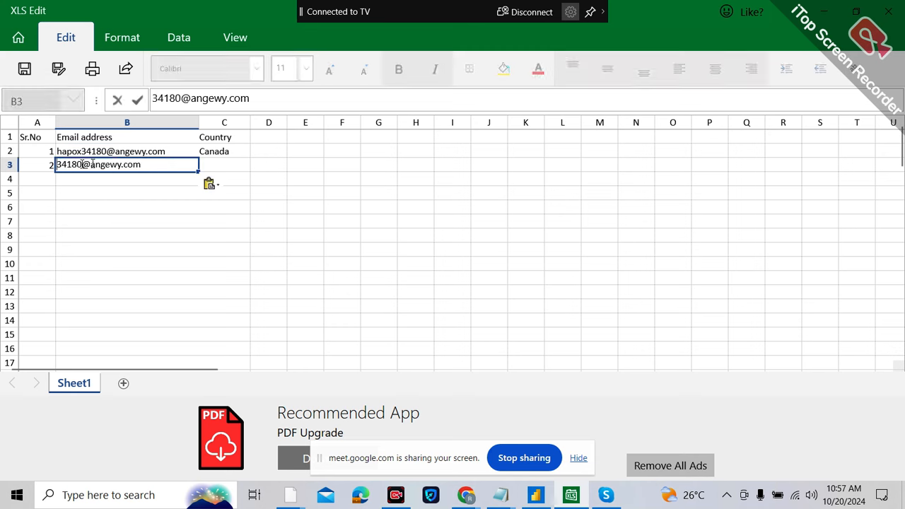
{"action": "type", "text": "x"}
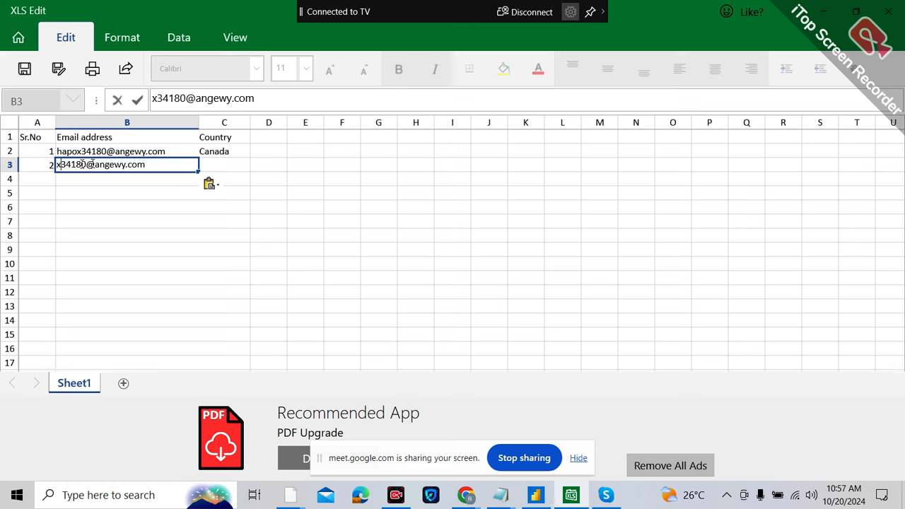
{"action": "type", "text": "uz"}
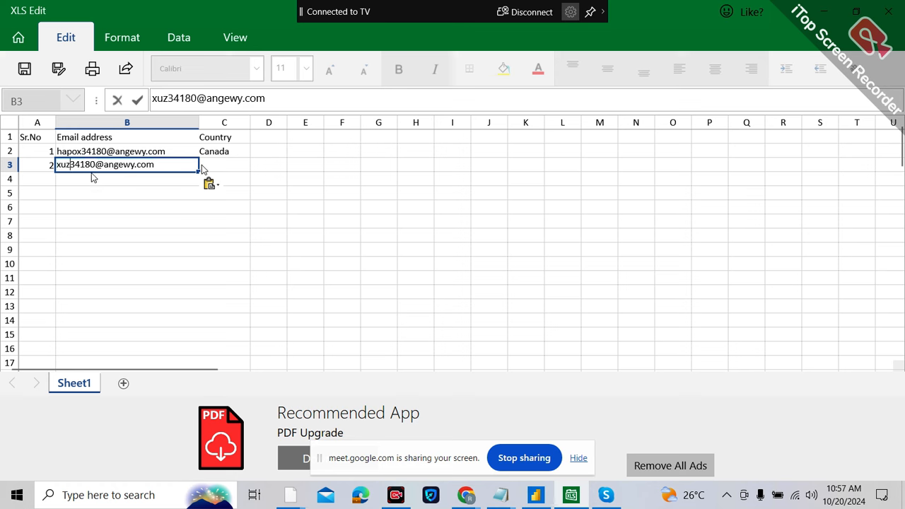
Enter France as C3's country and number the next row 3 in A4
{"action": "left_click", "coordinate": [234, 169]}
{"action": "type", "text": "Fr"}
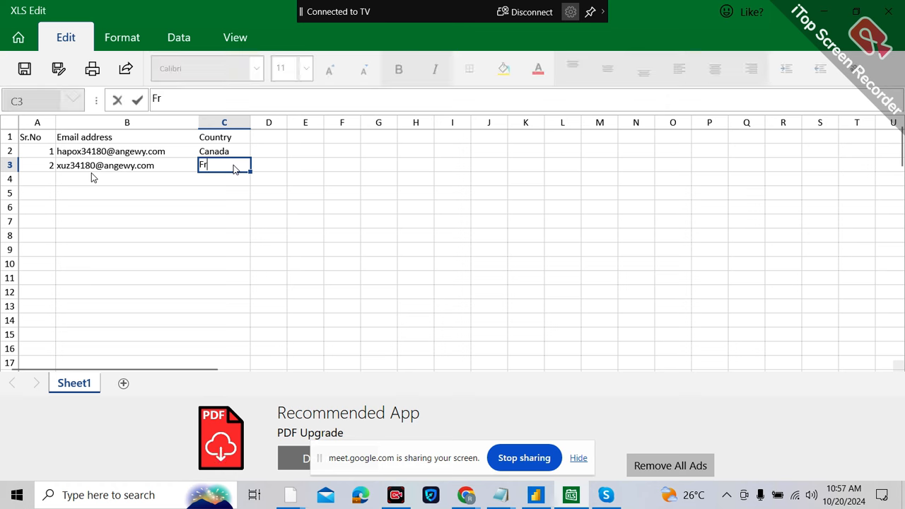
{"action": "type", "text": "ance"}
{"action": "left_click", "coordinate": [141, 221]}
{"action": "left_click", "coordinate": [48, 181]}
{"action": "type", "text": "3"}
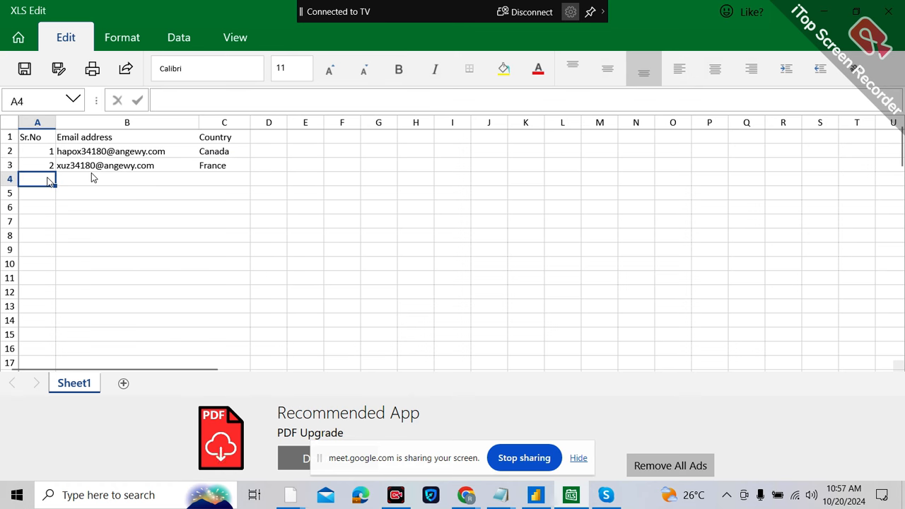
{"action": "left_click", "coordinate": [91, 171]}
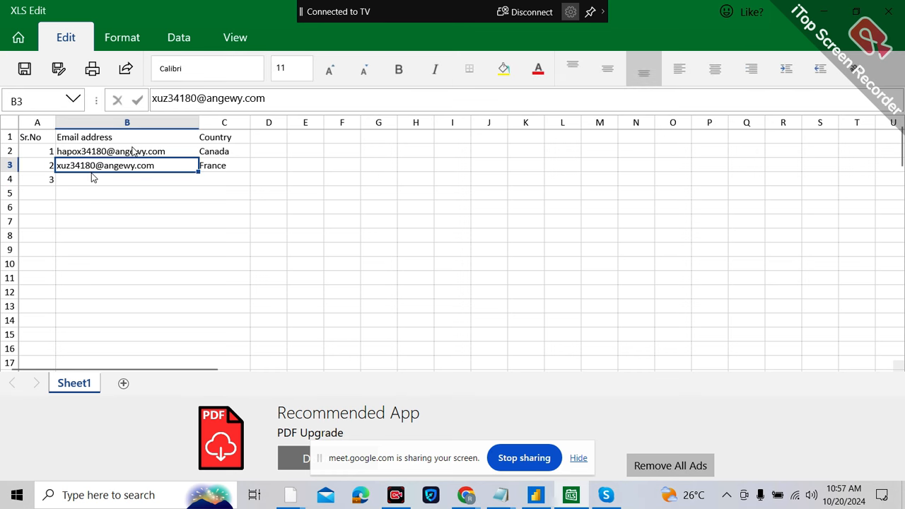
Paste the copied e-mail into B4 and set its country in C4 to France
{"action": "left_click", "coordinate": [136, 150]}
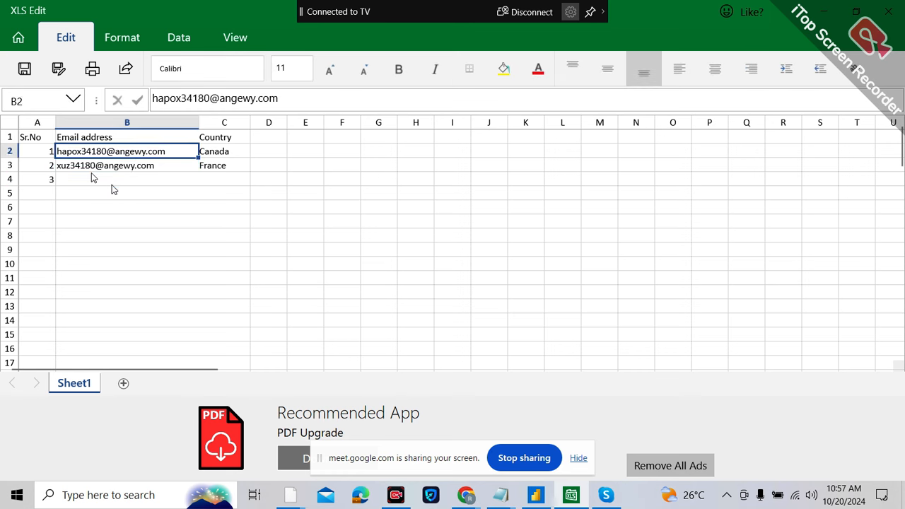
{"action": "left_click", "coordinate": [112, 184]}
{"action": "key", "text": "ctrl+v"}
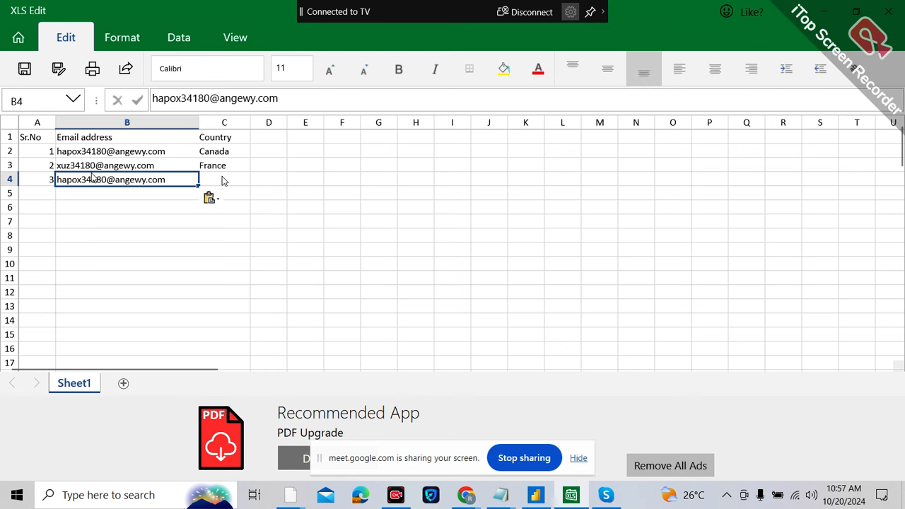
{"action": "left_click", "coordinate": [222, 180]}
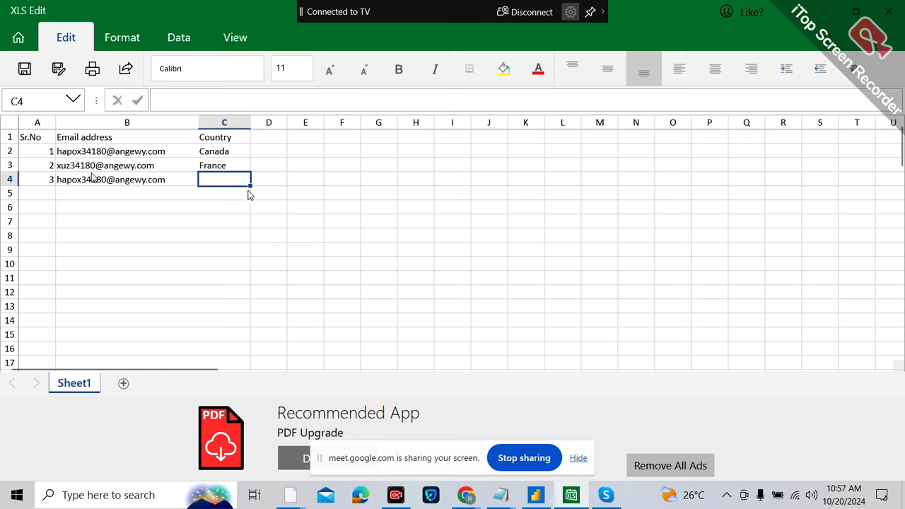
{"action": "type", "text": "France"}
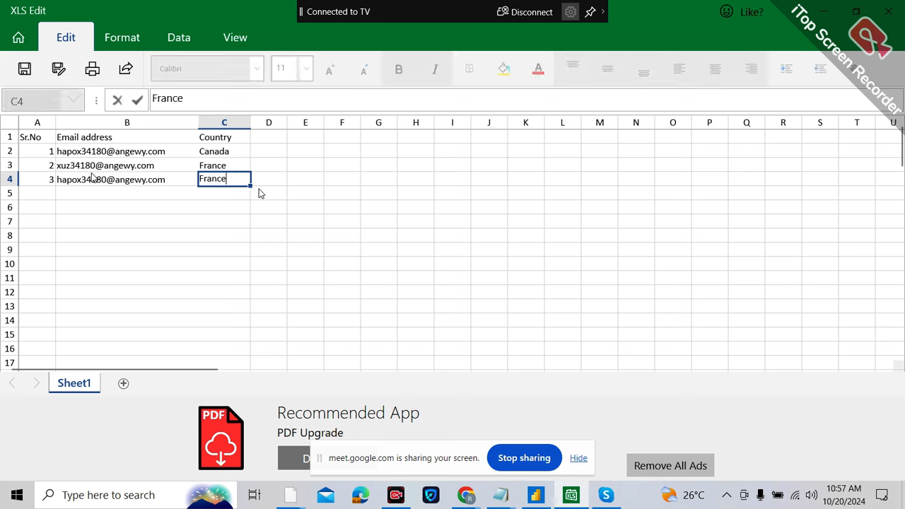
{"action": "left_click", "coordinate": [385, 223]}
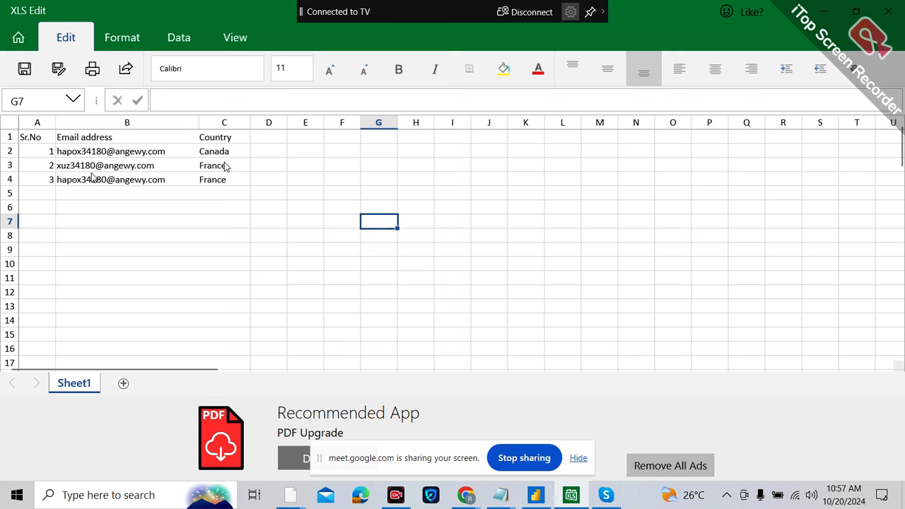
Number the fifth row 4 in A5, then return to Power BI Desktop
{"action": "left_click", "coordinate": [41, 198]}
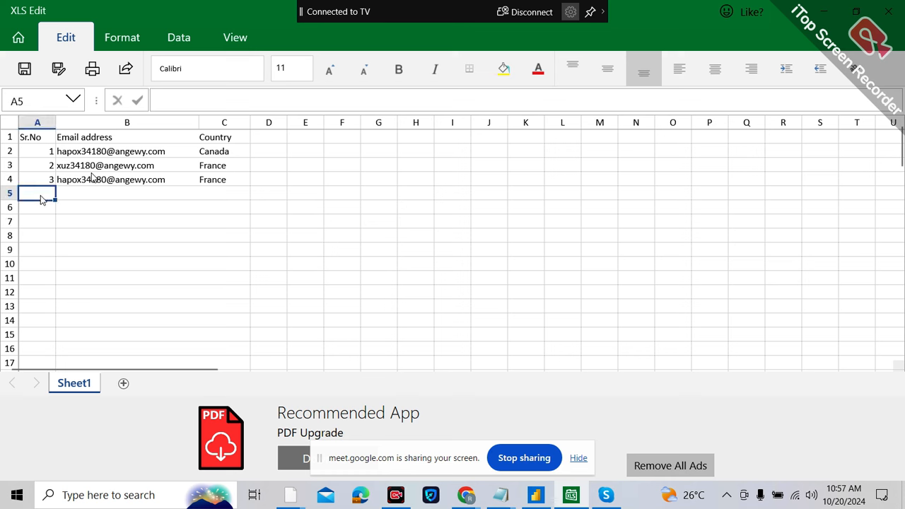
{"action": "type", "text": "4"}
{"action": "left_click", "coordinate": [81, 211]}
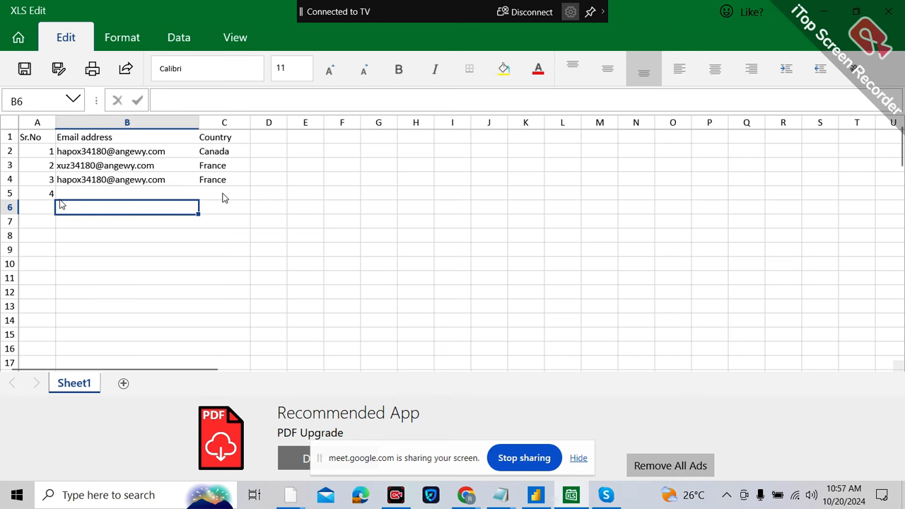
{"action": "left_click", "coordinate": [154, 196]}
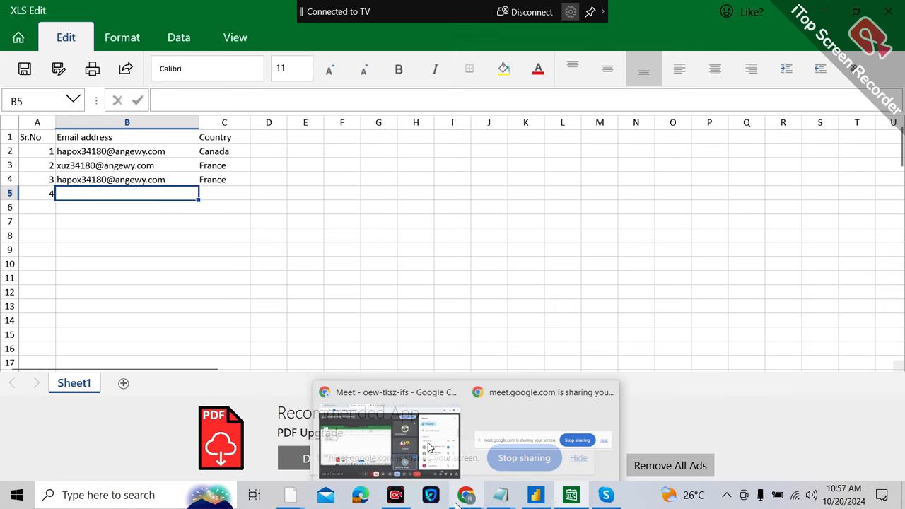
{"action": "left_click", "coordinate": [526, 500]}
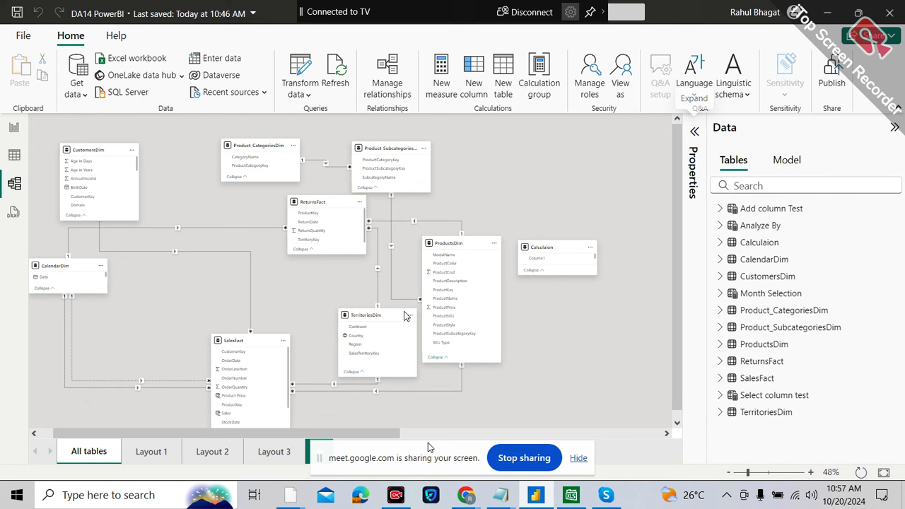
Show the Summary report page and open the Calculaion table's more-options menu
{"action": "left_click", "coordinate": [12, 132]}
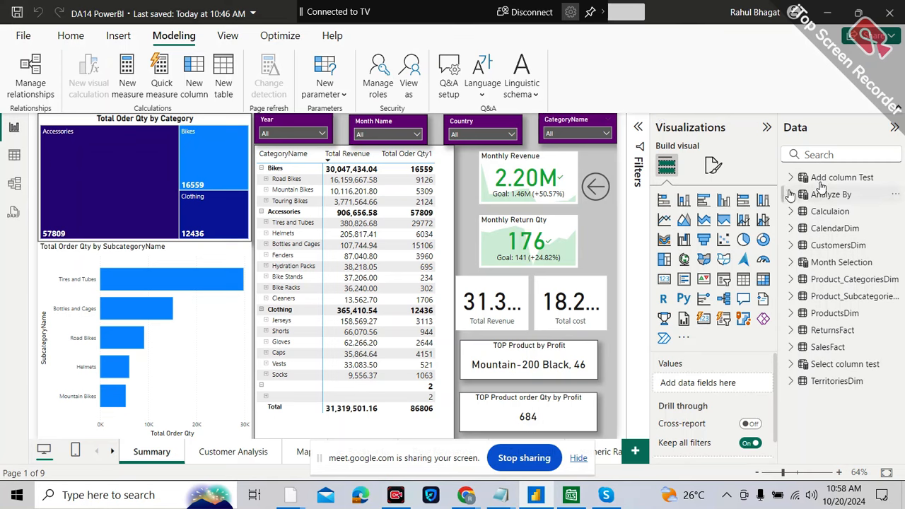
{"action": "left_click", "coordinate": [790, 212]}
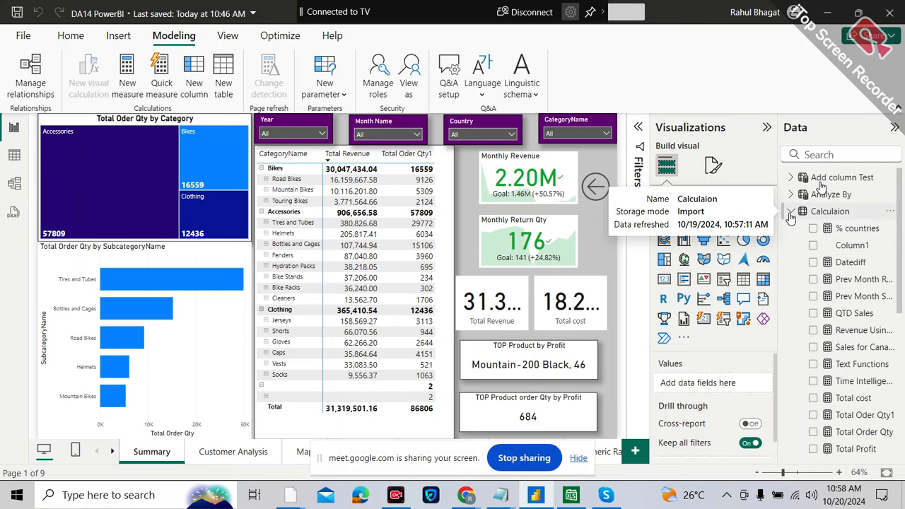
{"action": "left_click", "coordinate": [890, 217]}
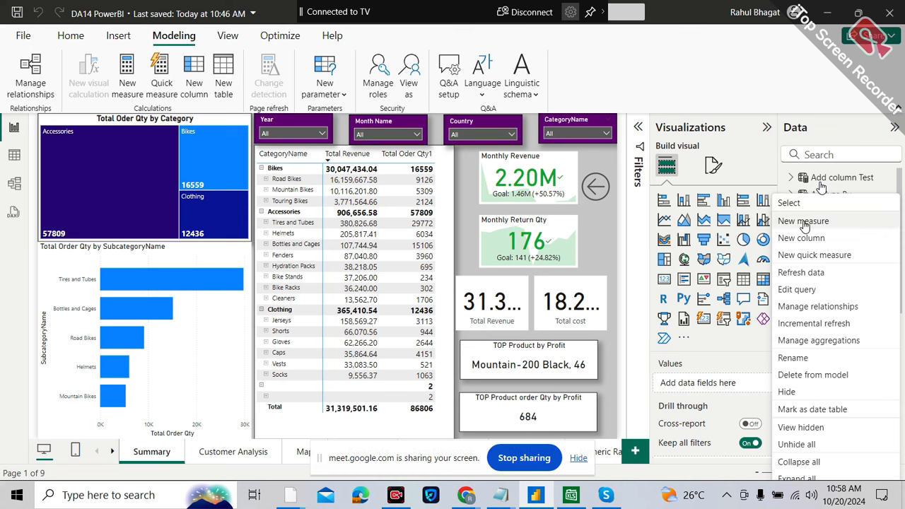
Create a USER measure in Calculaion defined as USER = USERPRINCIPALNAME()
{"action": "key", "text": "Escape"}
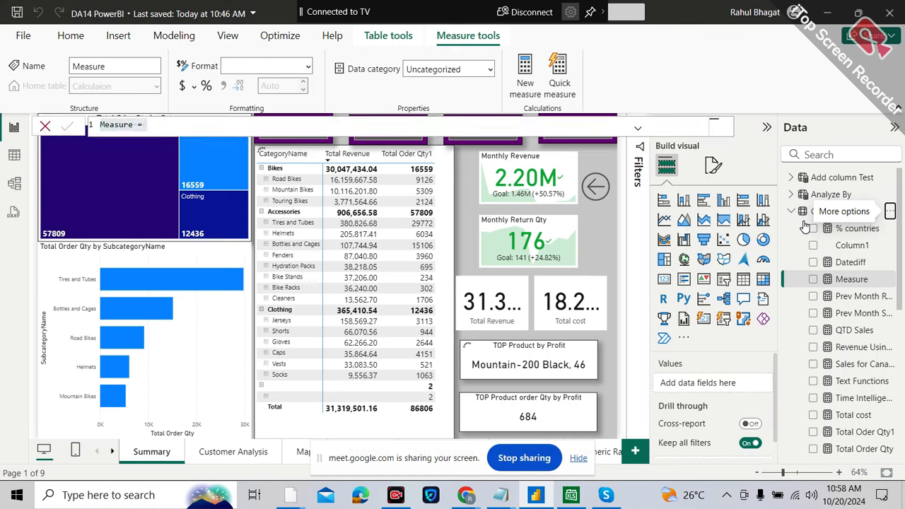
{"action": "type", "text": "USER"}
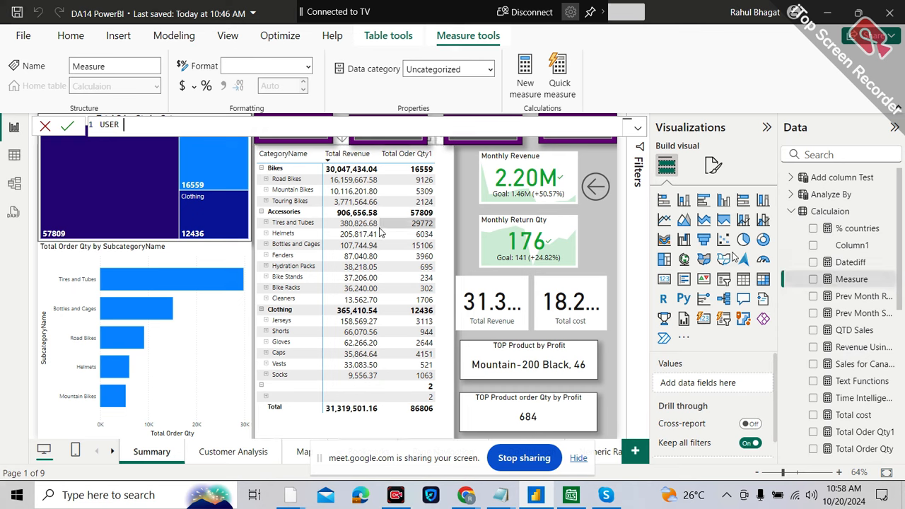
{"action": "type", "text": "user"}
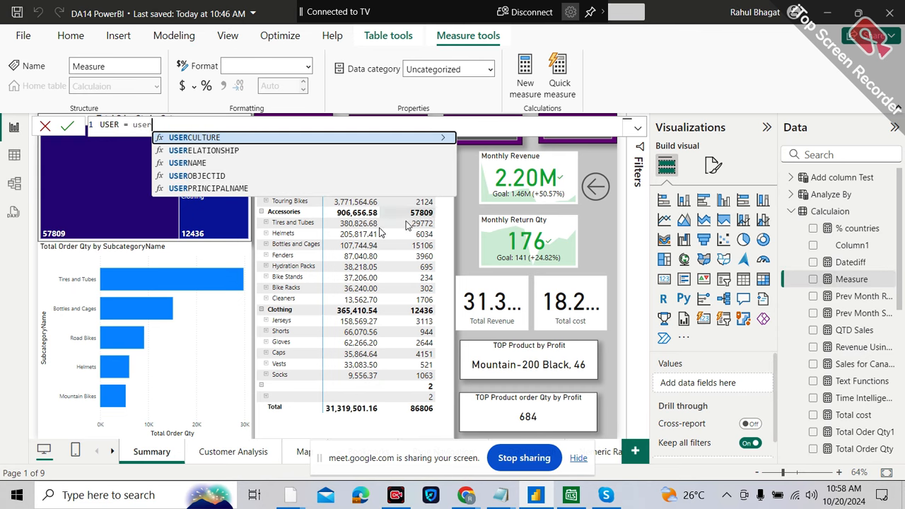
{"action": "left_click", "coordinate": [238, 193]}
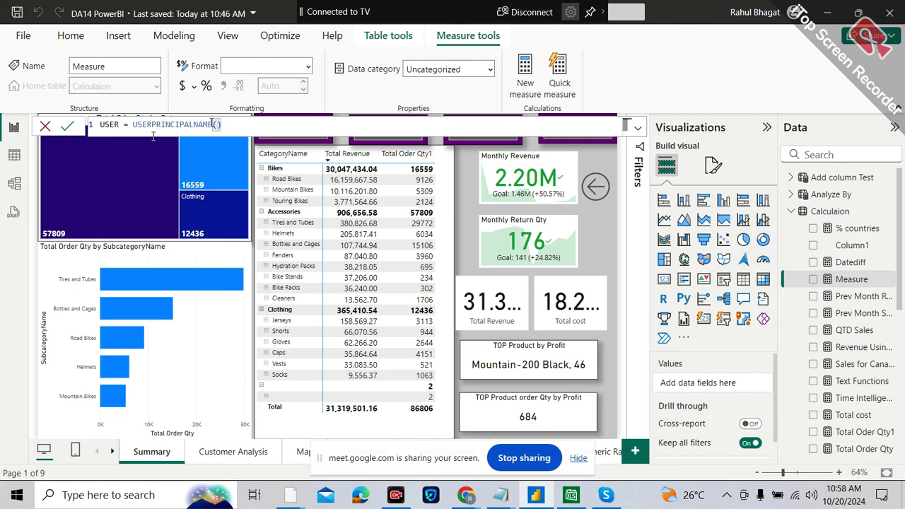
Copy the USERPRINCIPALNAME function name and bring up the open Notepad windows
{"action": "key", "text": "Left"}
{"action": "key", "text": "Left"}
{"action": "key", "text": "shift+Left"}
{"action": "key", "text": "shift+Left"}
{"action": "key", "text": "shift+Left"}
{"action": "key", "text": "shift+Left"}
{"action": "key", "text": "shift+Left"}
{"action": "key", "text": "shift+Left"}
{"action": "key", "text": "shift+Left"}
{"action": "key", "text": "shift+Left"}
{"action": "key", "text": "shift+Left"}
{"action": "key", "text": "shift+Left"}
{"action": "key", "text": "shift+Left"}
{"action": "key", "text": "shift+Left"}
{"action": "key", "text": "shift+Left"}
{"action": "key", "text": "shift+Left"}
{"action": "key", "text": "shift+Left"}
{"action": "key", "text": "shift+Left"}
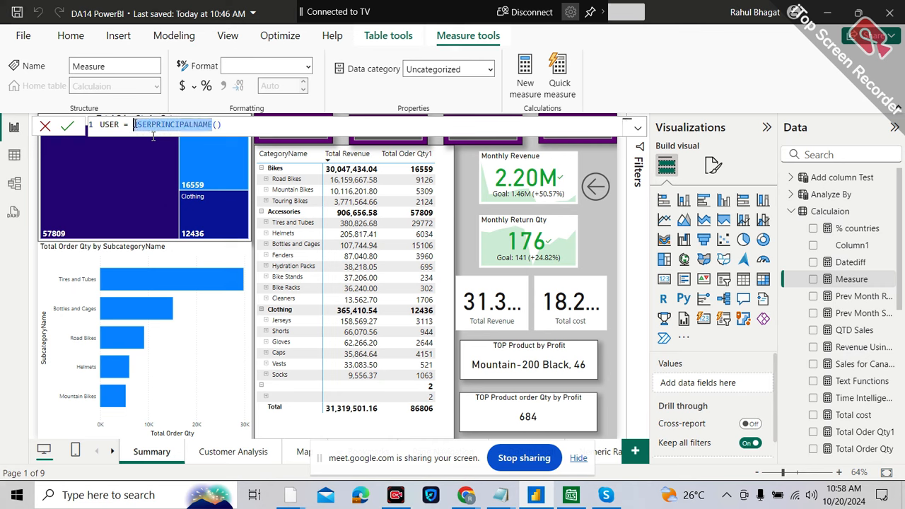
{"action": "key", "text": "shift+Left"}
{"action": "key", "text": "ctrl+c"}
{"action": "left_click", "coordinate": [500, 496]}
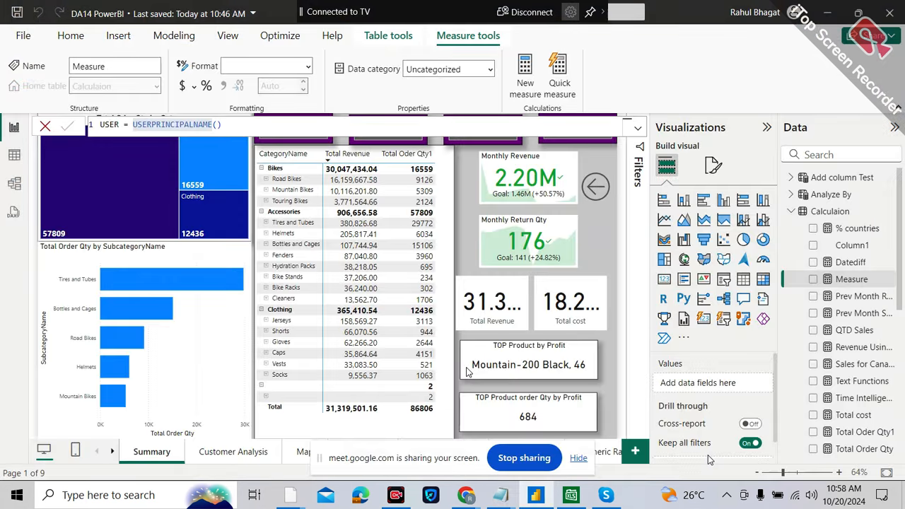
{"action": "left_click", "coordinate": [500, 495]}
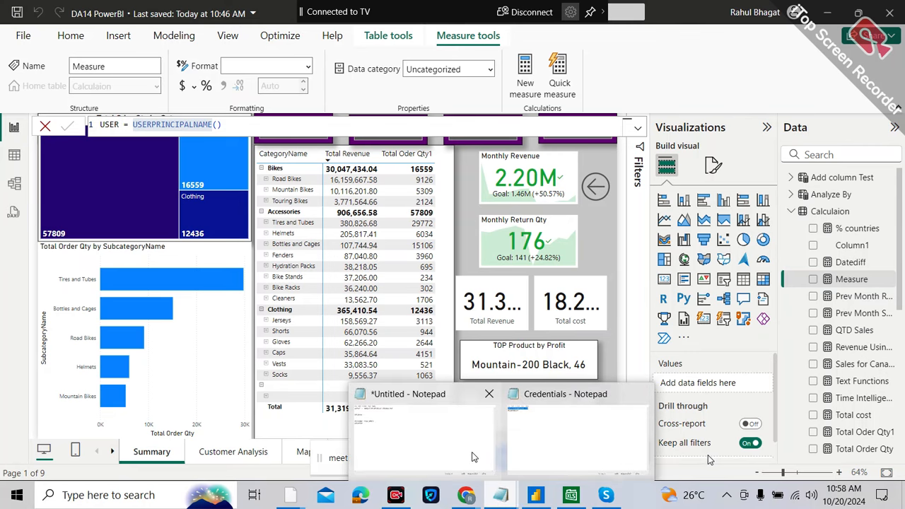
Paste USERPRINCIPALNAME on a new line in the Untitled notes, then minimize Notepad
{"action": "left_click", "coordinate": [474, 457]}
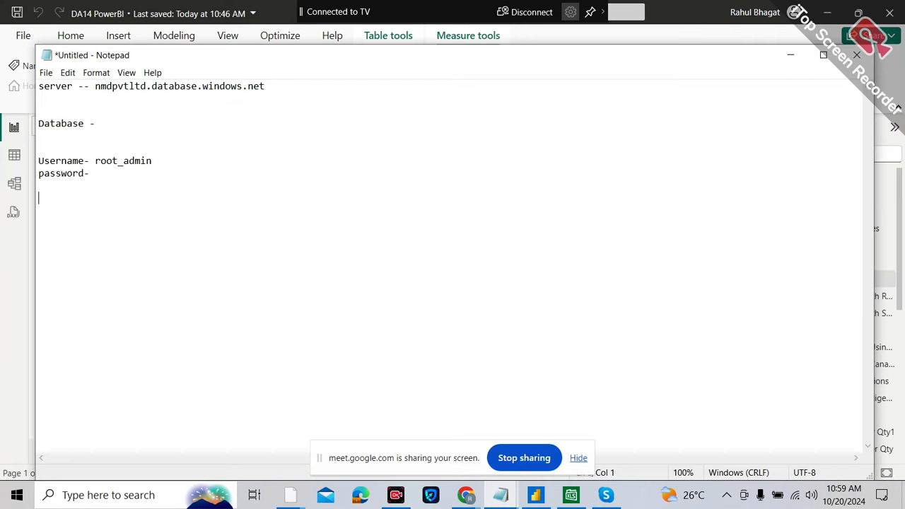
{"action": "key", "text": "Return"}
{"action": "key", "text": "Return"}
{"action": "key", "text": "Return"}
{"action": "key", "text": "Return"}
{"action": "key", "text": "ctrl+v"}
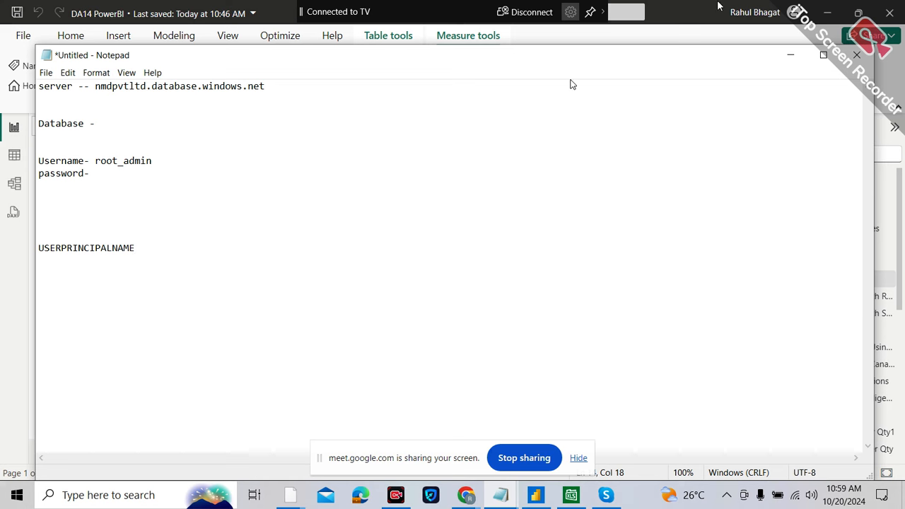
{"action": "left_click", "coordinate": [787, 63]}
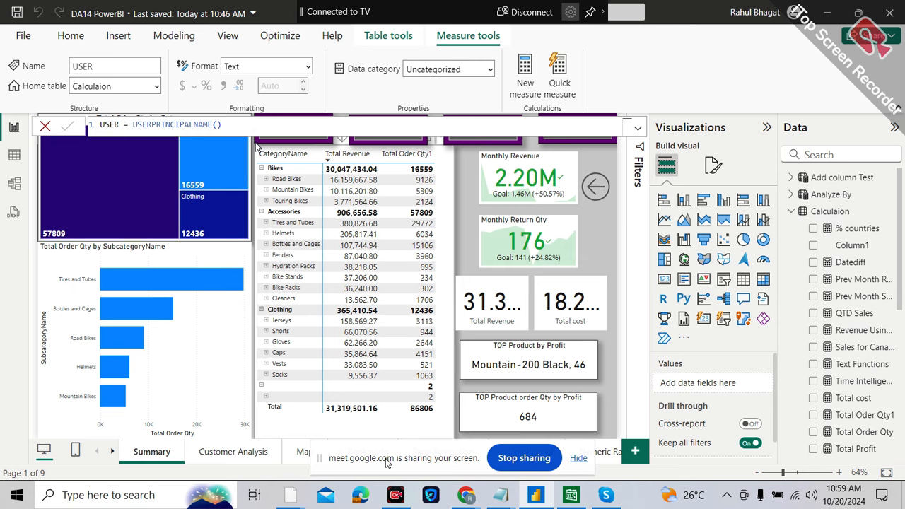
Add a new report page and rename it USer
{"action": "left_click", "coordinate": [578, 458]}
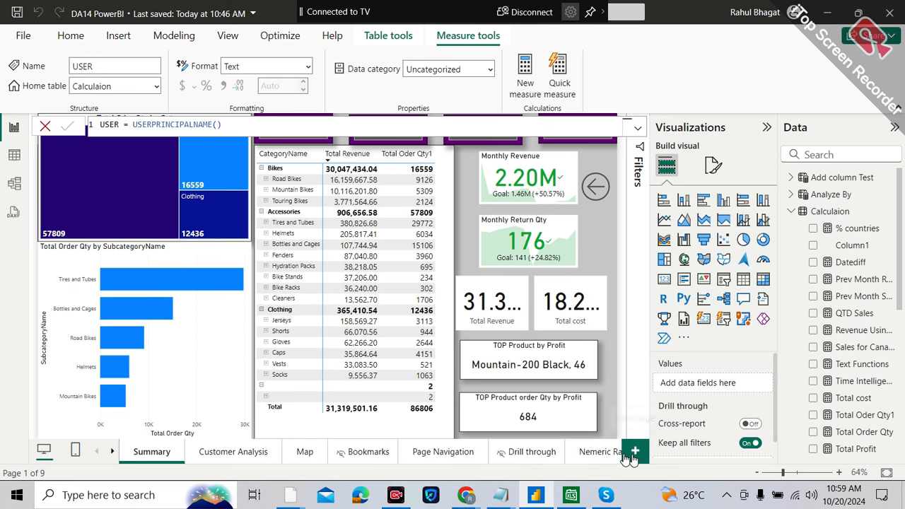
{"action": "left_click", "coordinate": [632, 452]}
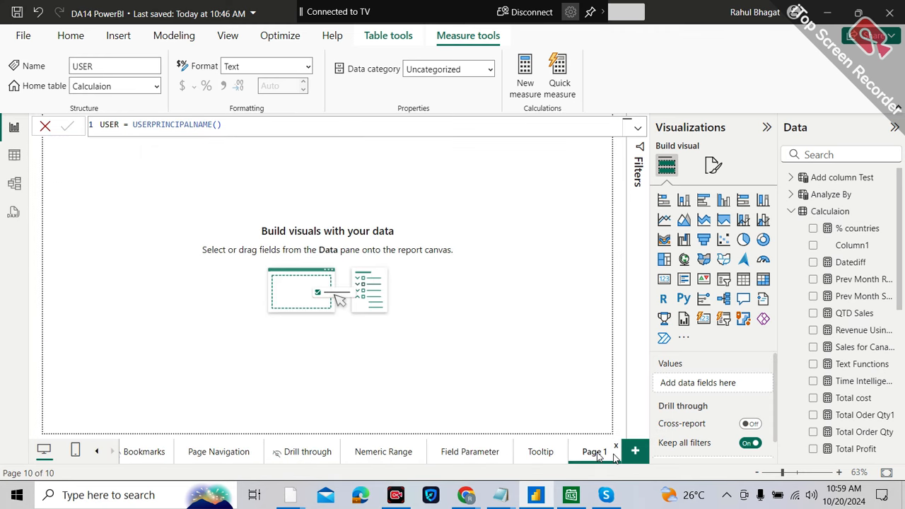
{"action": "double_click", "coordinate": [599, 456]}
{"action": "key", "text": "BackSpace"}
{"action": "key", "text": "BackSpace"}
{"action": "key", "text": "BackSpace"}
{"action": "key", "text": "BackSpace"}
{"action": "key", "text": "BackSpace"}
{"action": "key", "text": "BackSpace"}
{"action": "type", "text": "USer"}
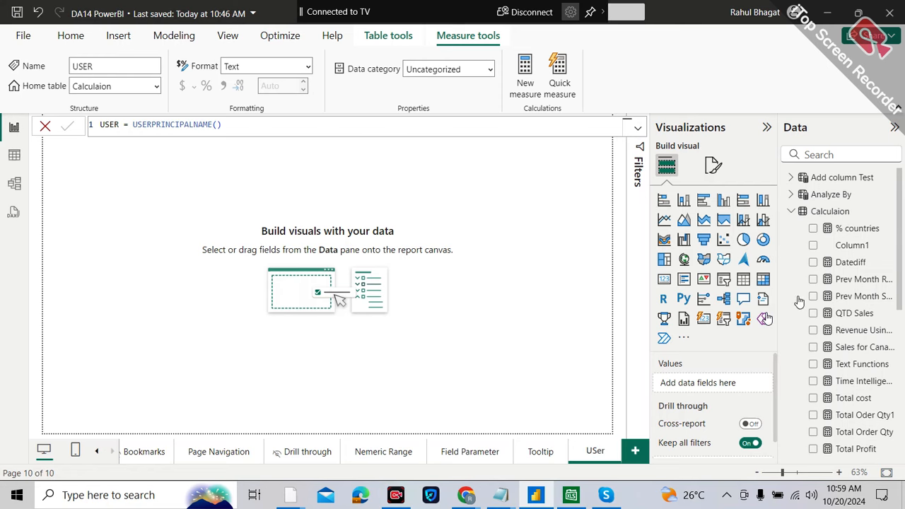
{"action": "left_click", "coordinate": [565, 311]}
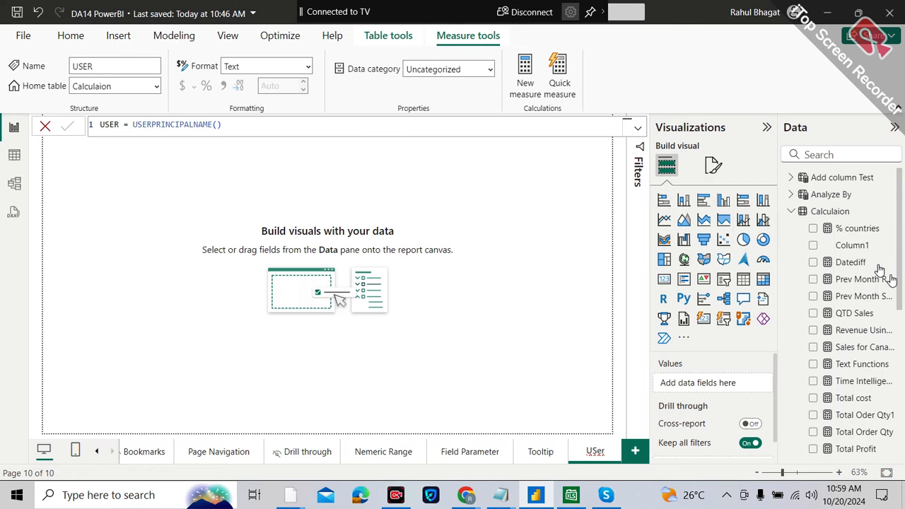
Drag the USER measure onto the USer page canvas
{"action": "scroll", "coordinate": [879, 372], "scroll_direction": "down", "scroll_amount": 1}
{"action": "scroll", "coordinate": [878, 372], "scroll_direction": "down", "scroll_amount": 6}
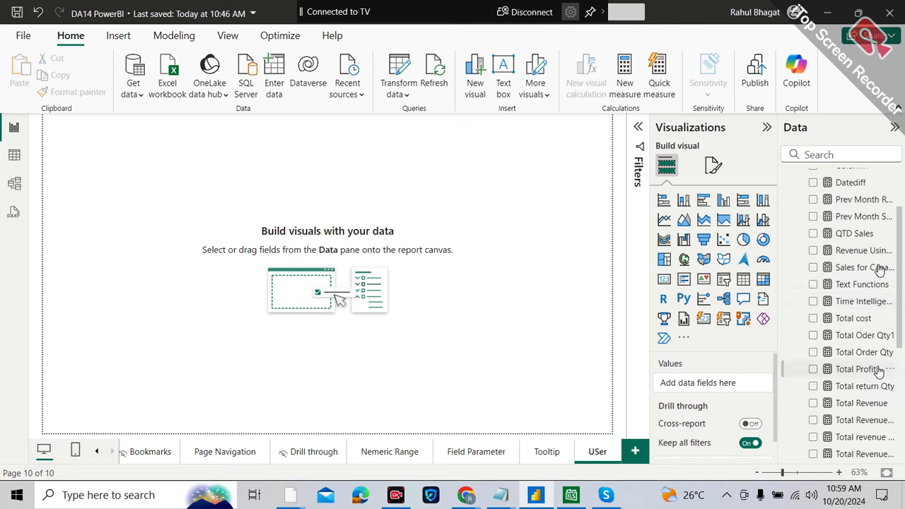
{"action": "left_click_drag", "start_coordinate": [878, 269], "coordinate": [328, 222]}
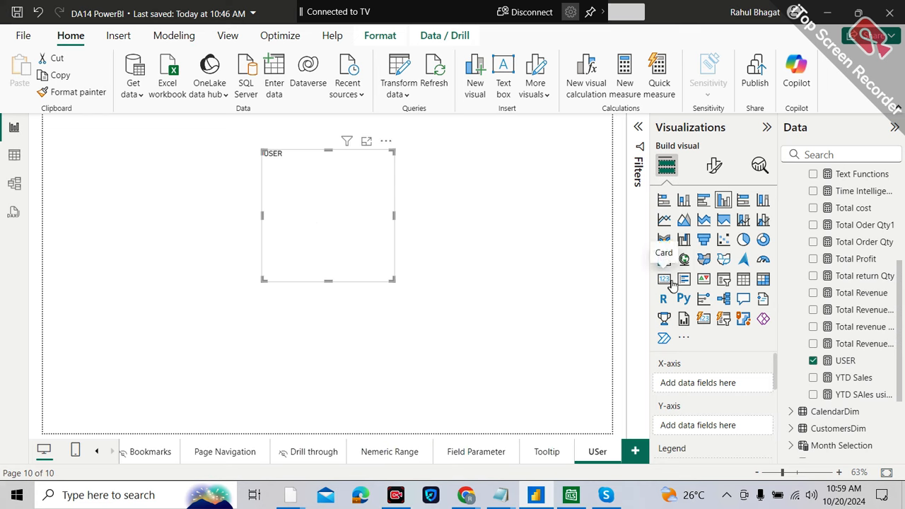
Turn the USER visual into a card, widen it, and move it toward the page centre
{"action": "left_click", "coordinate": [670, 280]}
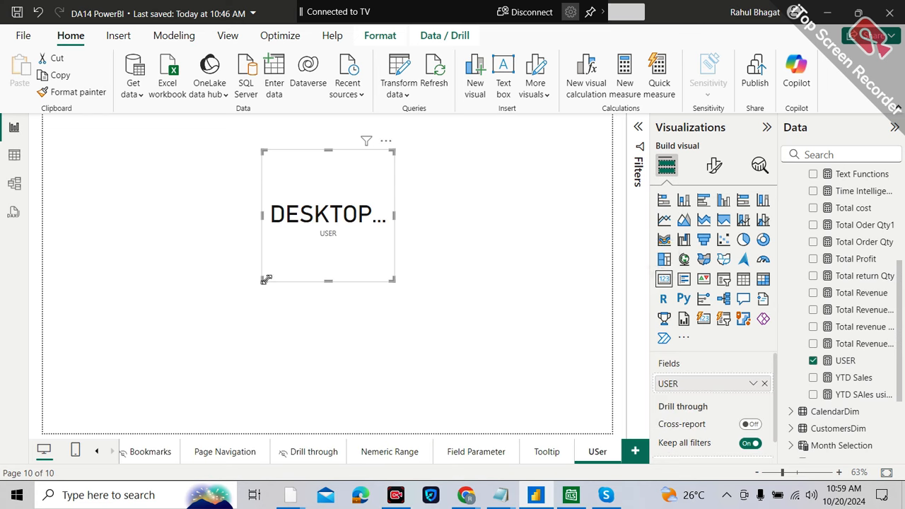
{"action": "left_click_drag", "start_coordinate": [263, 280], "coordinate": [65, 242]}
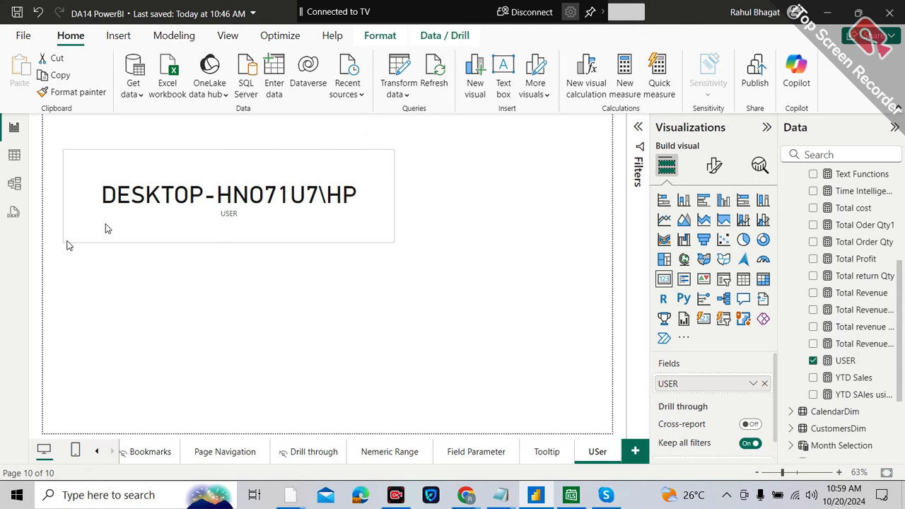
{"action": "left_click_drag", "start_coordinate": [322, 221], "coordinate": [387, 255]}
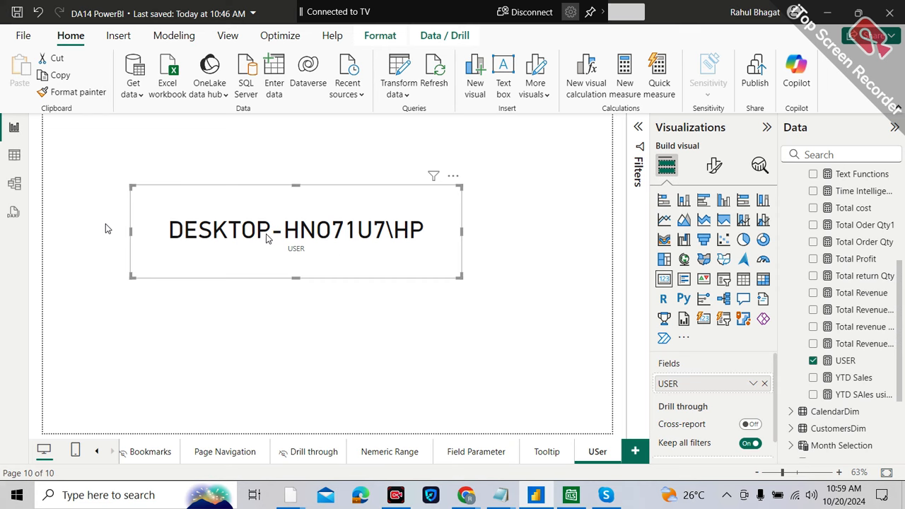
Check the signed-in account, then nudge the USER card slightly right and down
{"action": "left_click", "coordinate": [794, 20]}
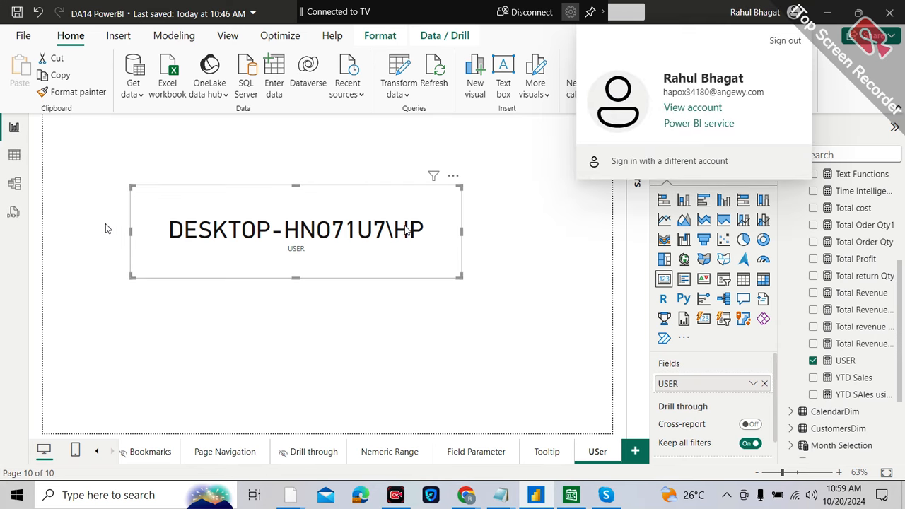
{"action": "left_click", "coordinate": [572, 292]}
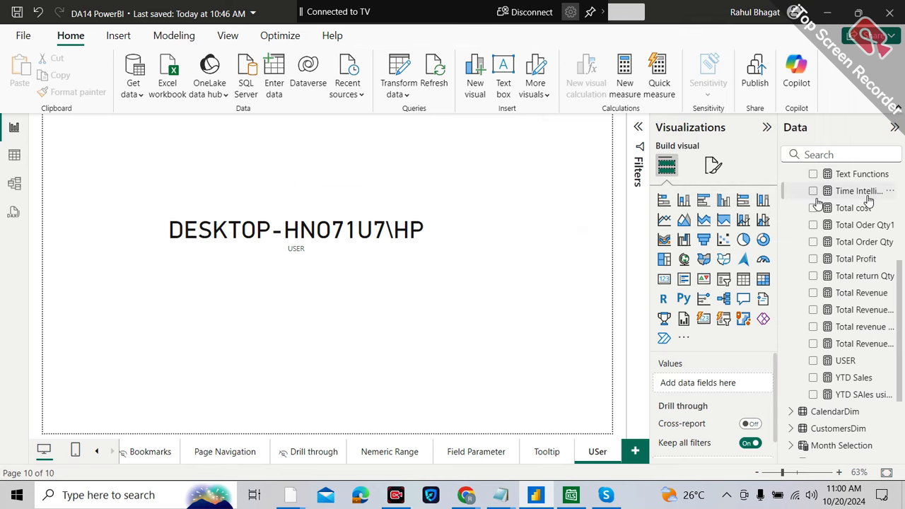
{"action": "left_click", "coordinate": [372, 209]}
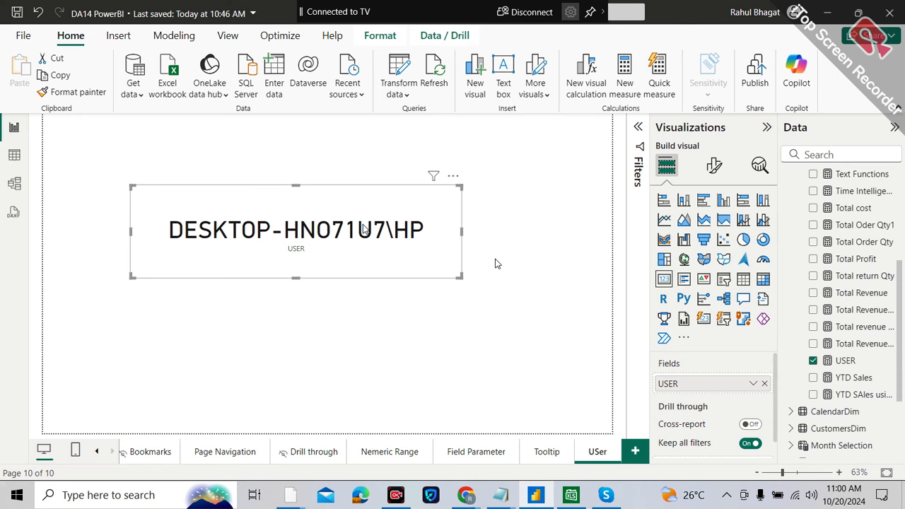
{"action": "left_click_drag", "start_coordinate": [330, 203], "coordinate": [355, 221]}
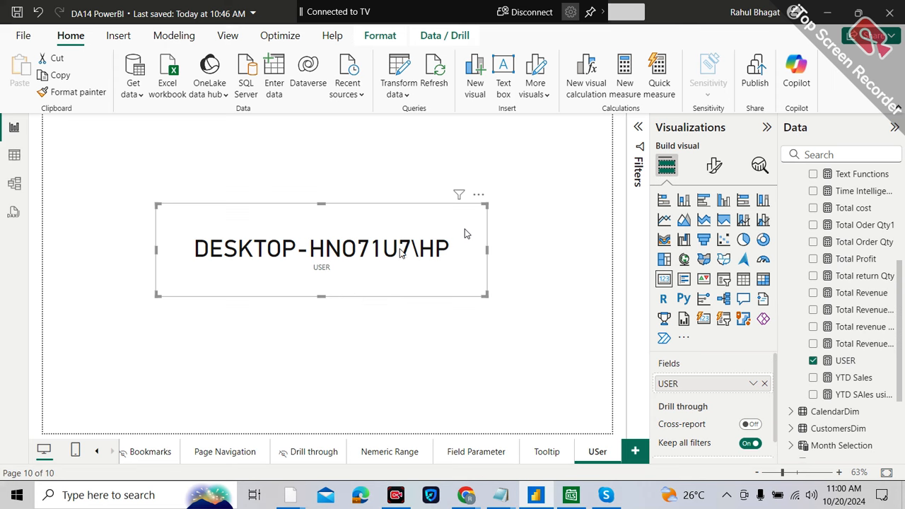
{"action": "left_click", "coordinate": [423, 325]}
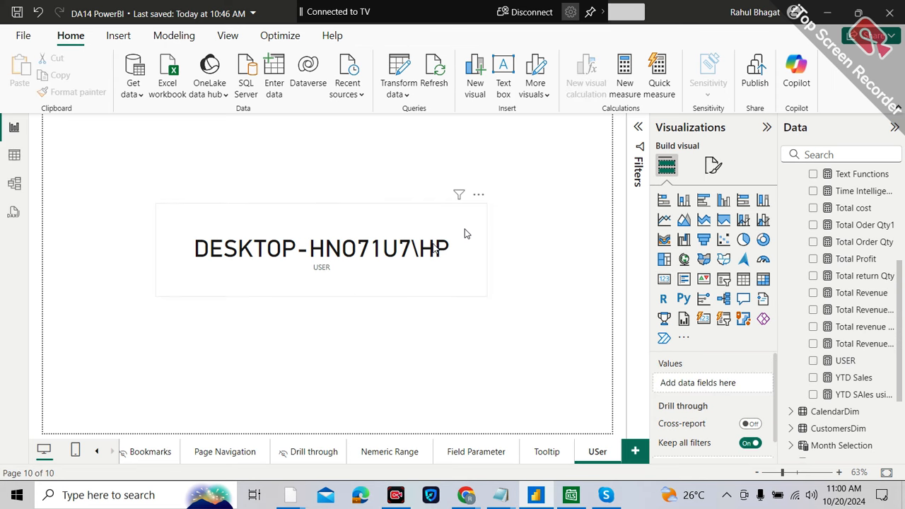
{"action": "left_click", "coordinate": [465, 233]}
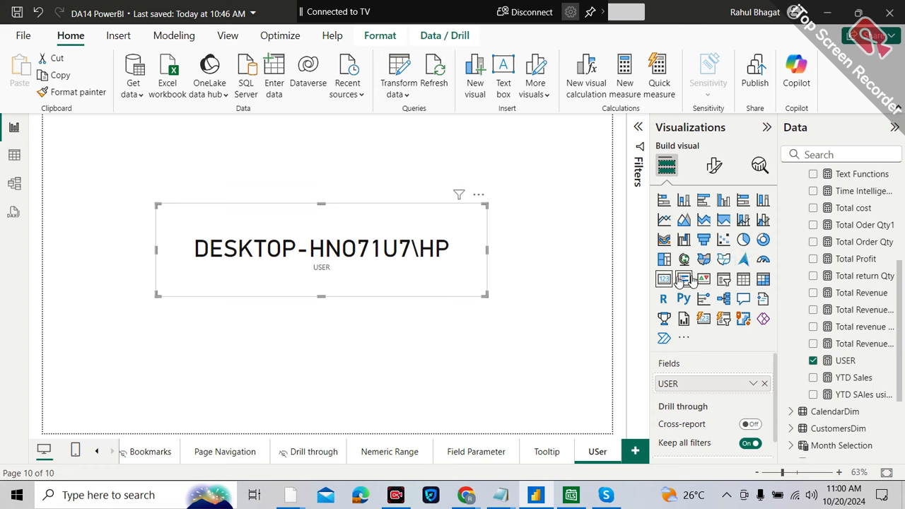
Copy the USER value via a temporary Table visual, then switch it back to a Card
{"action": "left_click", "coordinate": [742, 279]}
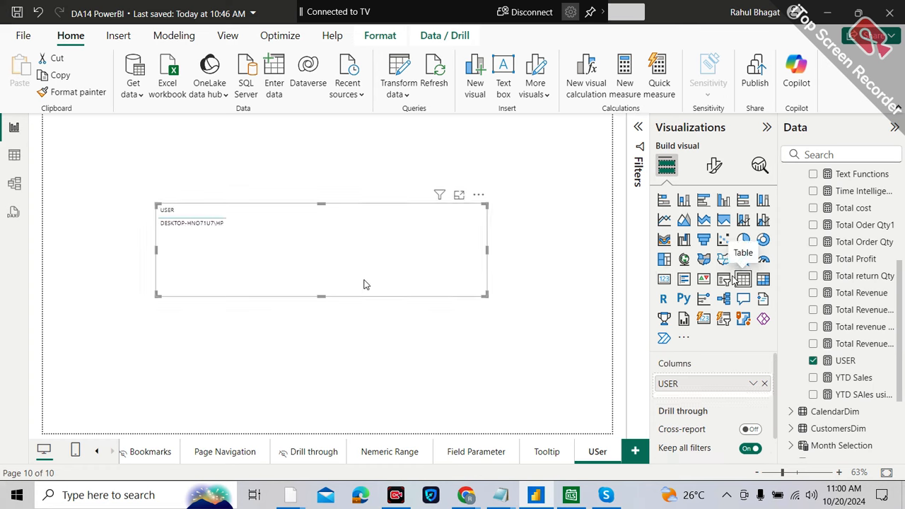
{"action": "right_click", "coordinate": [199, 225]}
{"action": "mouse_move", "coordinate": [244, 298]}
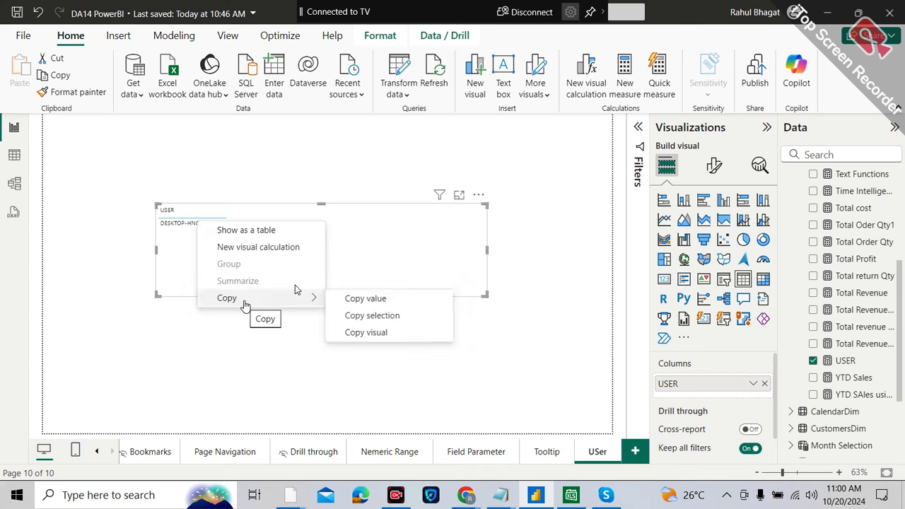
{"action": "left_click", "coordinate": [358, 298]}
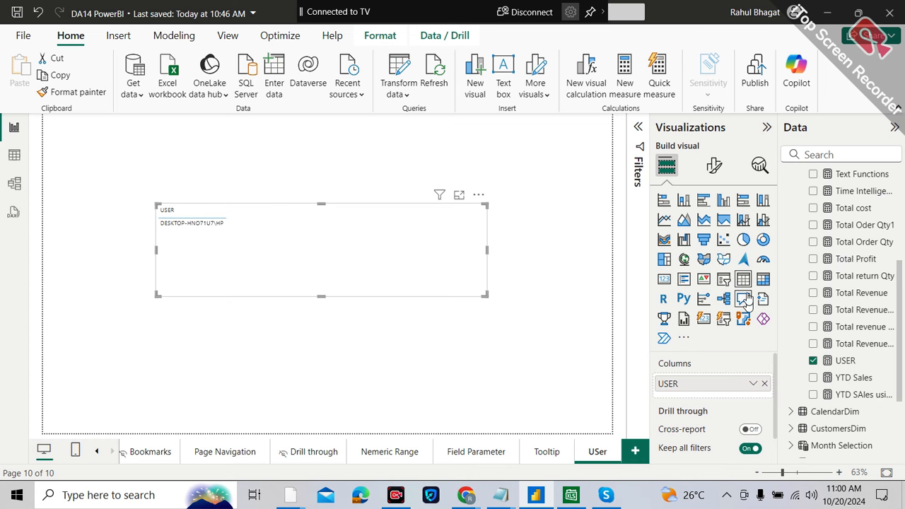
{"action": "left_click", "coordinate": [668, 276]}
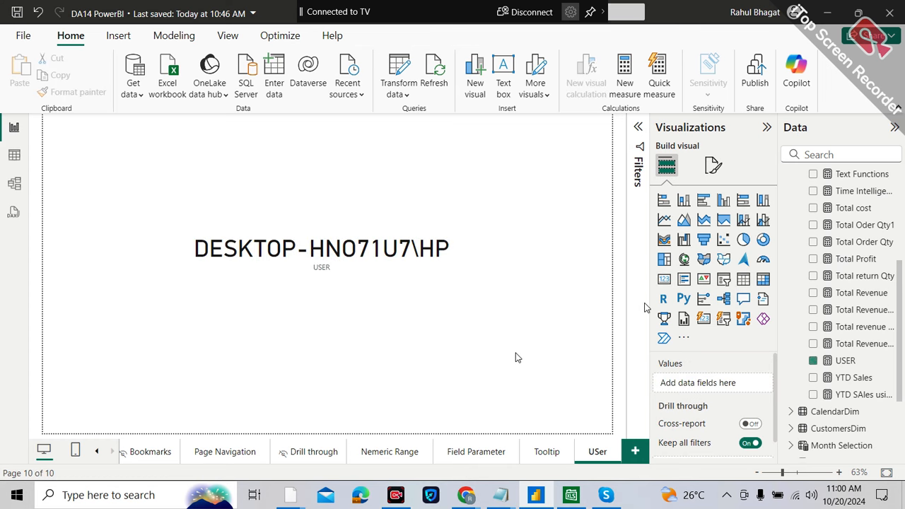
{"action": "left_click", "coordinate": [98, 452]}
{"action": "left_click", "coordinate": [99, 452]}
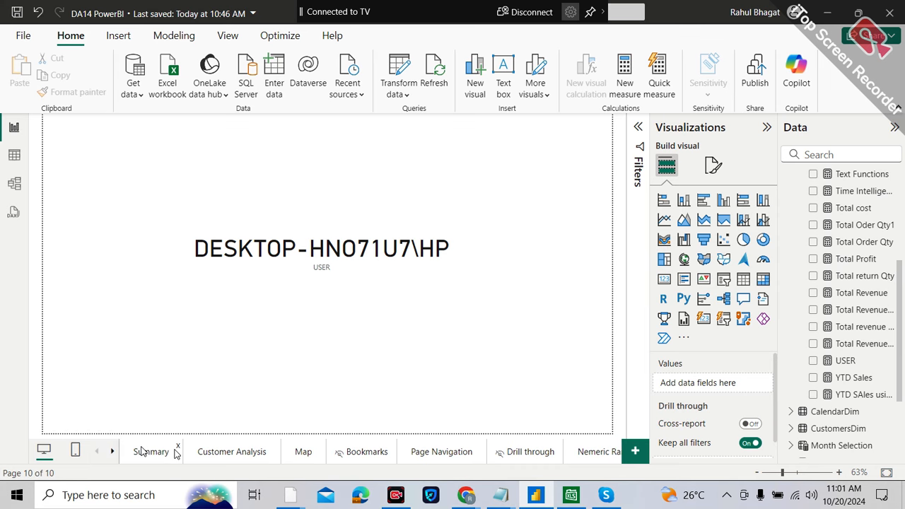
Paste the copied Windows user name into cell B5 of the user-country sheet
{"action": "left_click", "coordinate": [148, 452]}
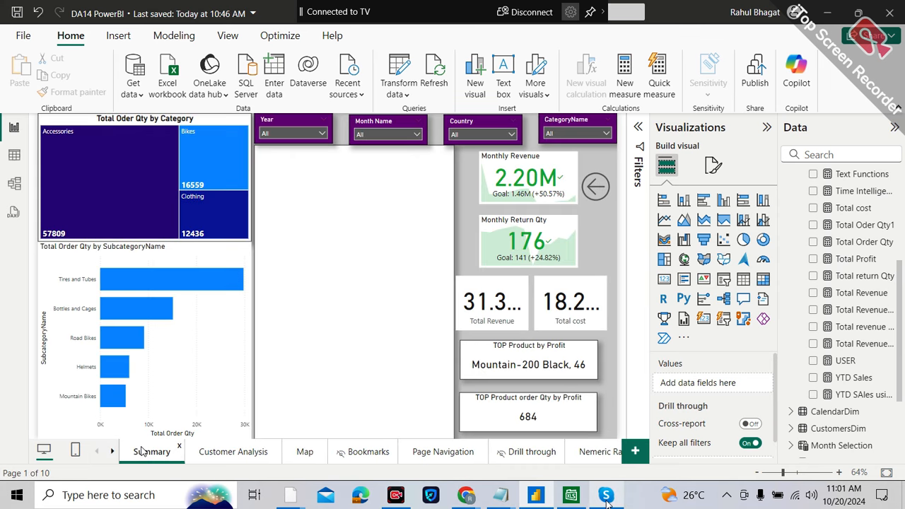
{"action": "left_click", "coordinate": [567, 499]}
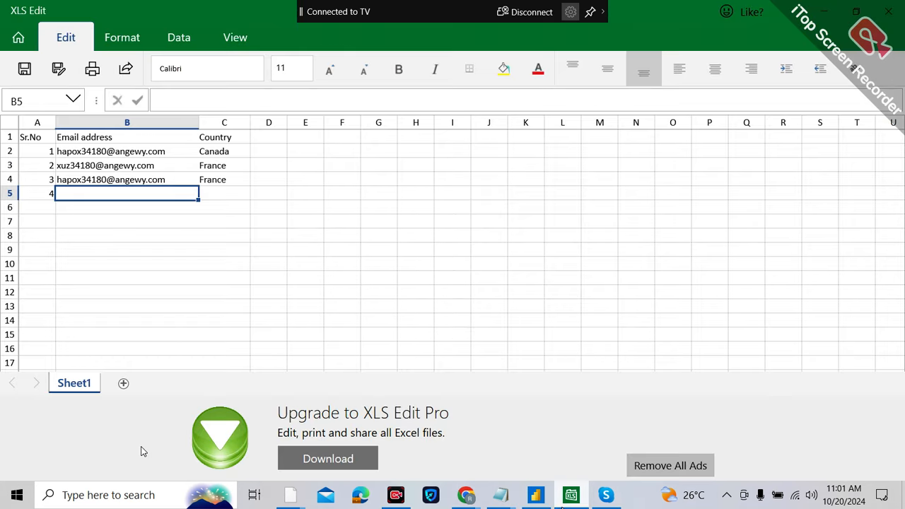
{"action": "left_click", "coordinate": [306, 209]}
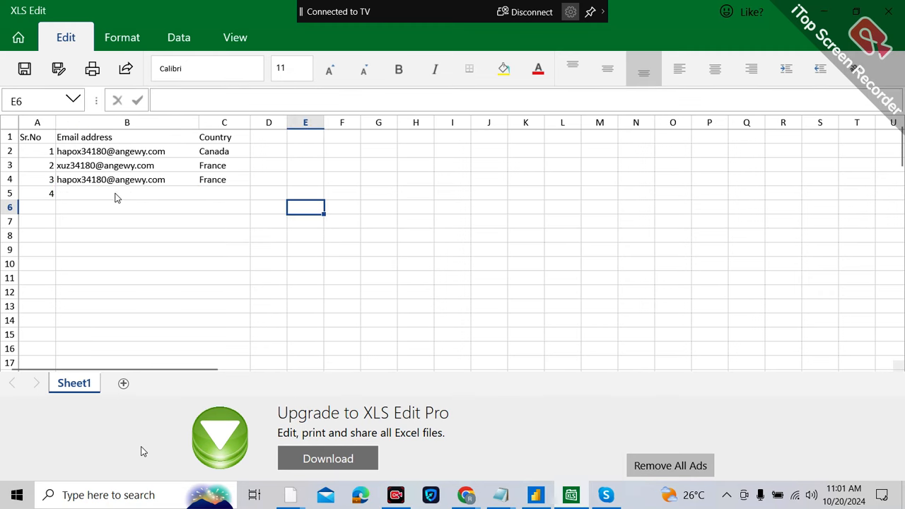
{"action": "left_click", "coordinate": [115, 193]}
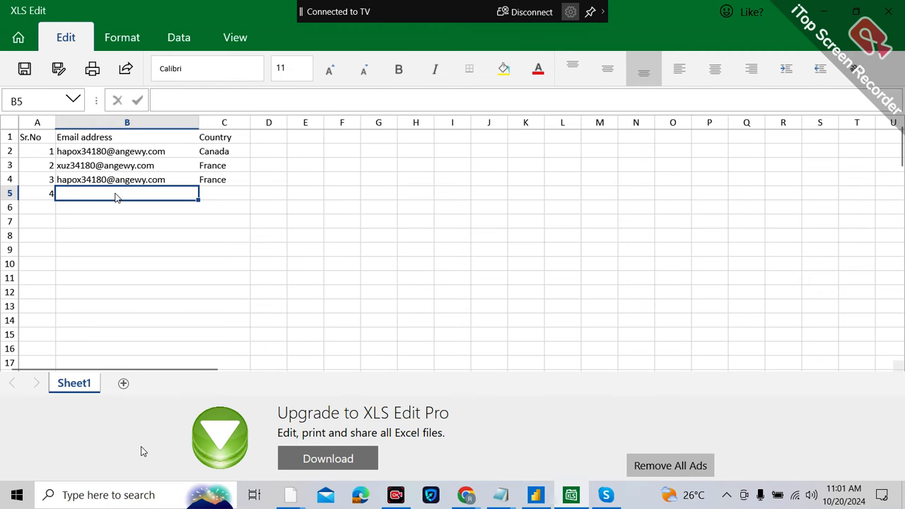
{"action": "key", "text": "ctrl+v"}
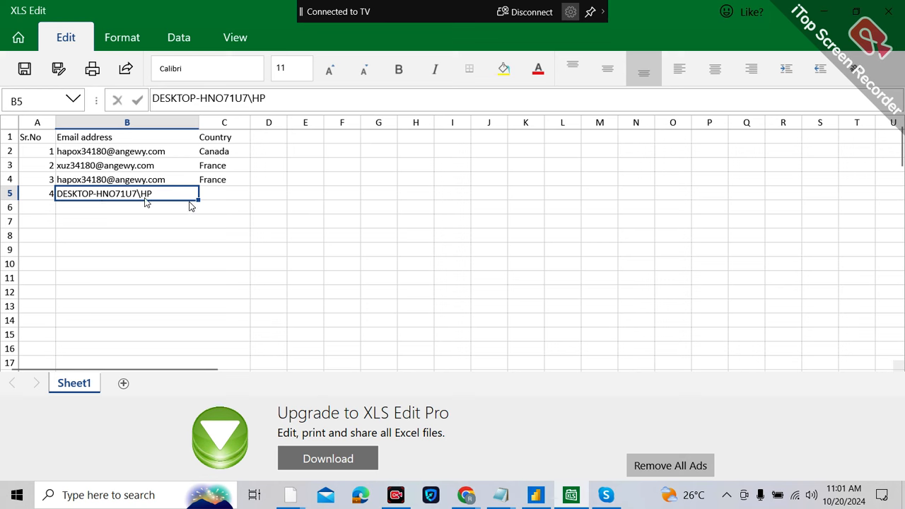
{"action": "left_click", "coordinate": [217, 195]}
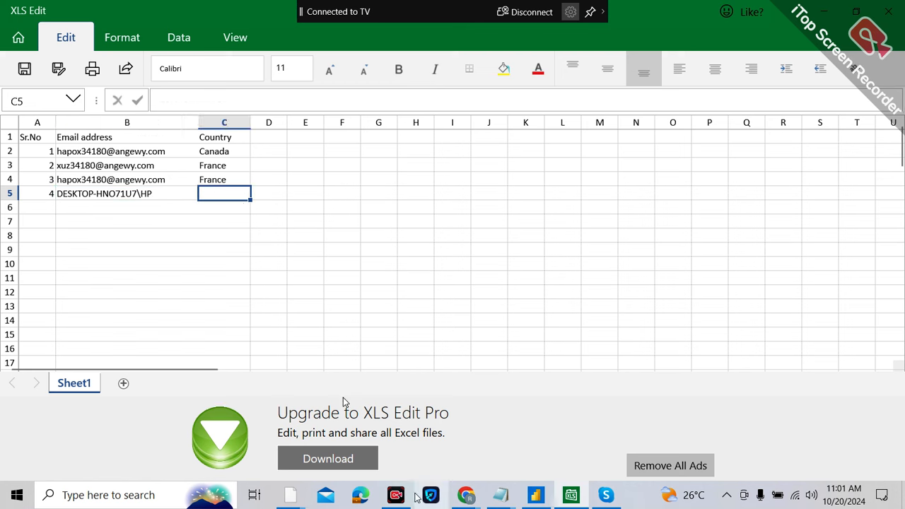
Enter Germany in C5 after checking the Country slicer's country names
{"action": "left_click", "coordinate": [531, 500]}
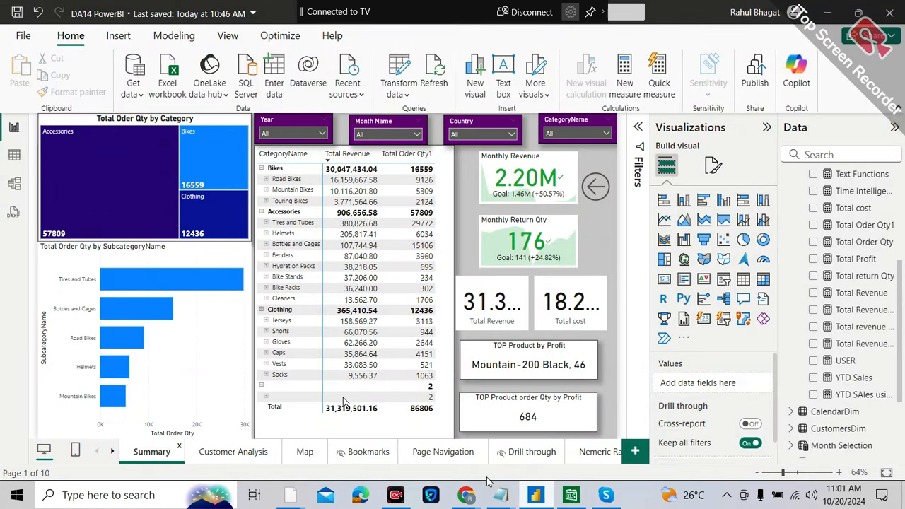
{"action": "left_click", "coordinate": [512, 135]}
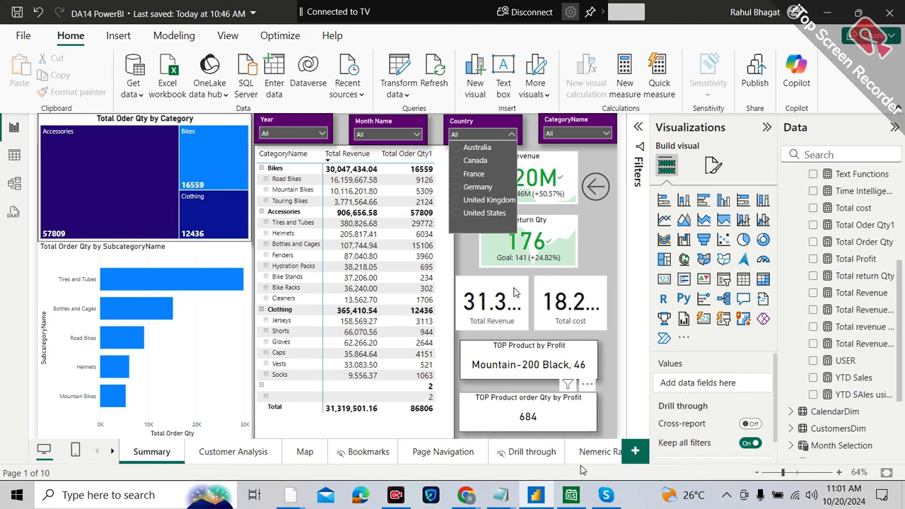
{"action": "left_click", "coordinate": [571, 495]}
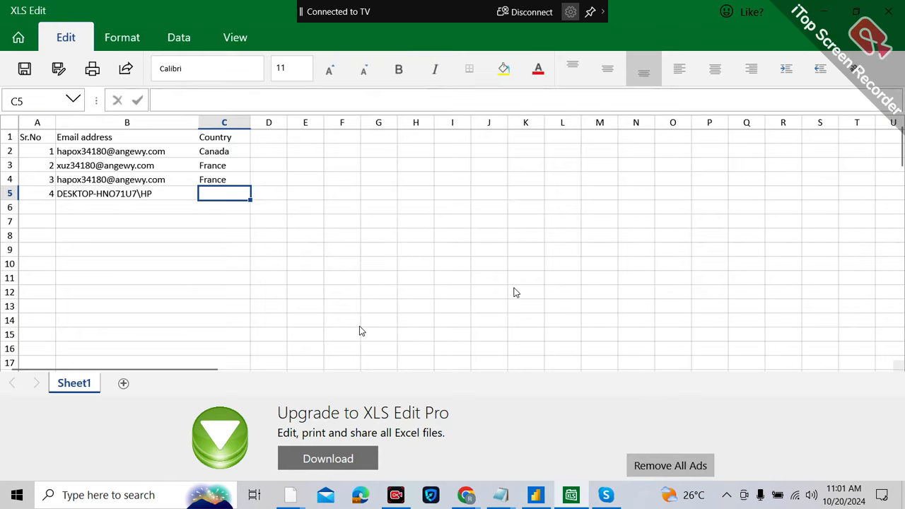
{"action": "type", "text": "Germanay"}
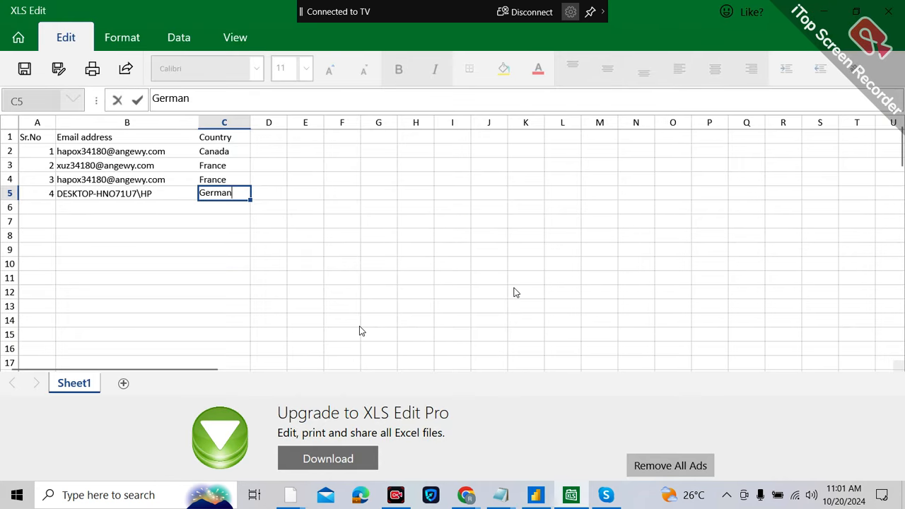
{"action": "key", "text": "BackSpace"}
{"action": "key", "text": "BackSpace"}
{"action": "type", "text": "y"}
{"action": "left_click", "coordinate": [535, 495]}
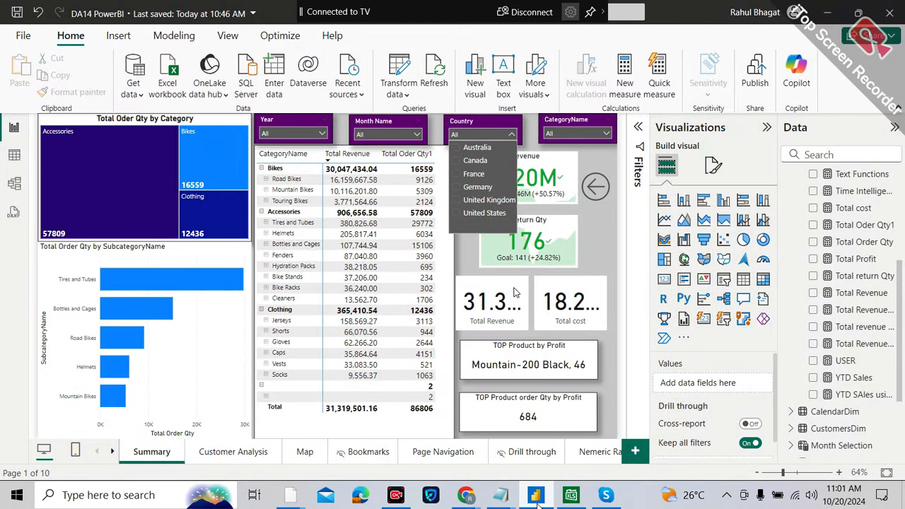
{"action": "left_click", "coordinate": [535, 495]}
{"action": "left_click", "coordinate": [414, 293]}
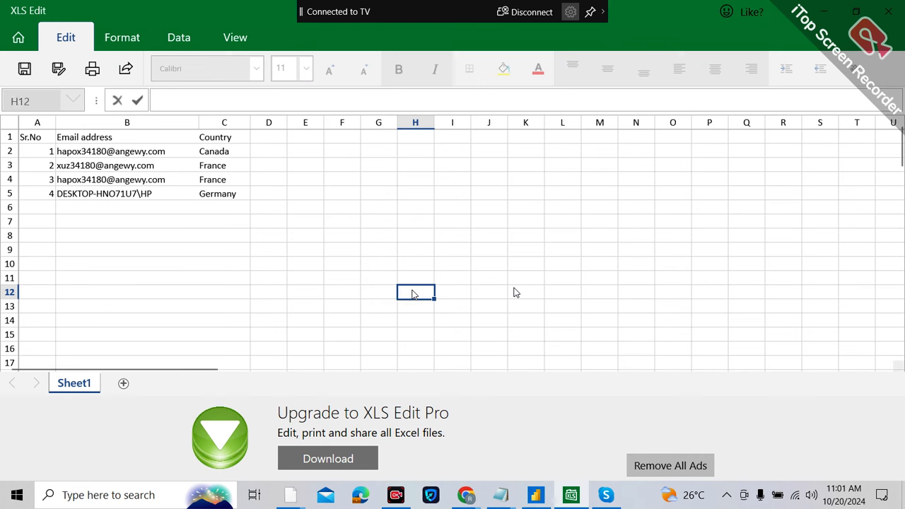
{"action": "left_click", "coordinate": [36, 139]}
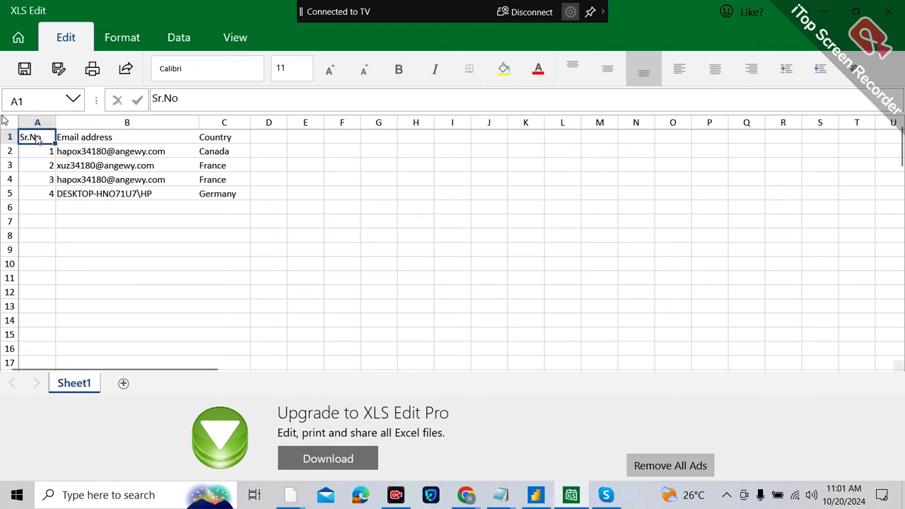
{"action": "left_click_drag", "start_coordinate": [36, 138], "coordinate": [233, 193]}
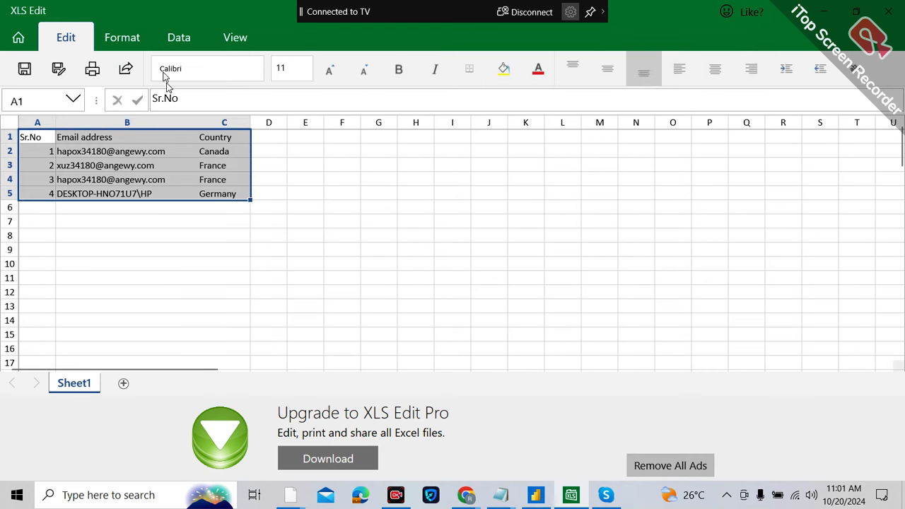
{"action": "left_click", "coordinate": [124, 36]}
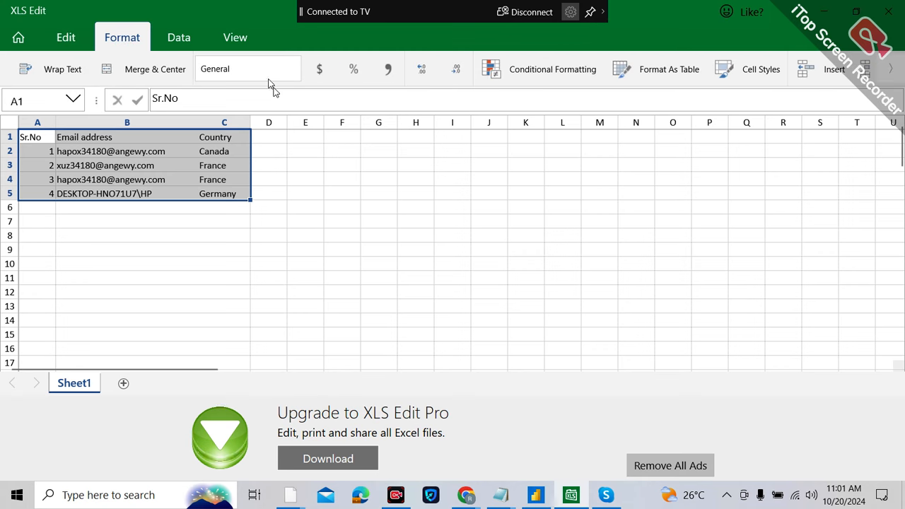
{"action": "left_click", "coordinate": [893, 66]}
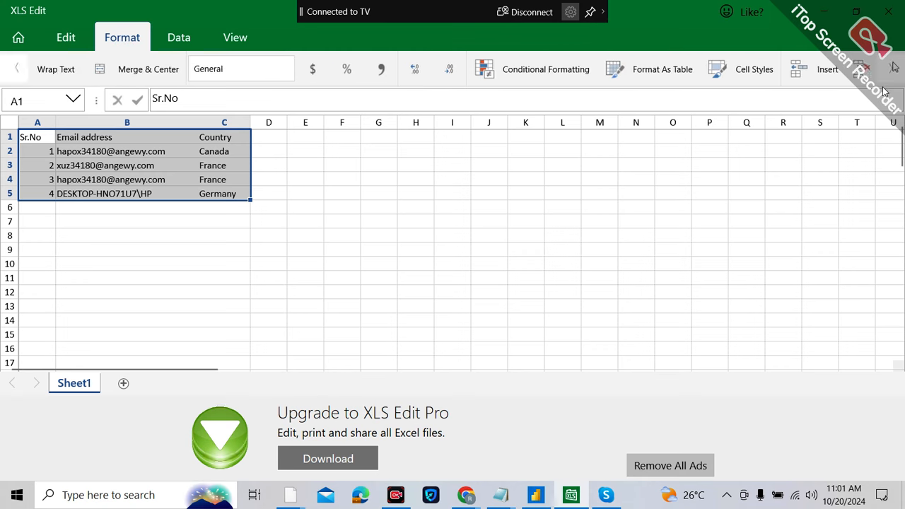
{"action": "left_click", "coordinate": [893, 66]}
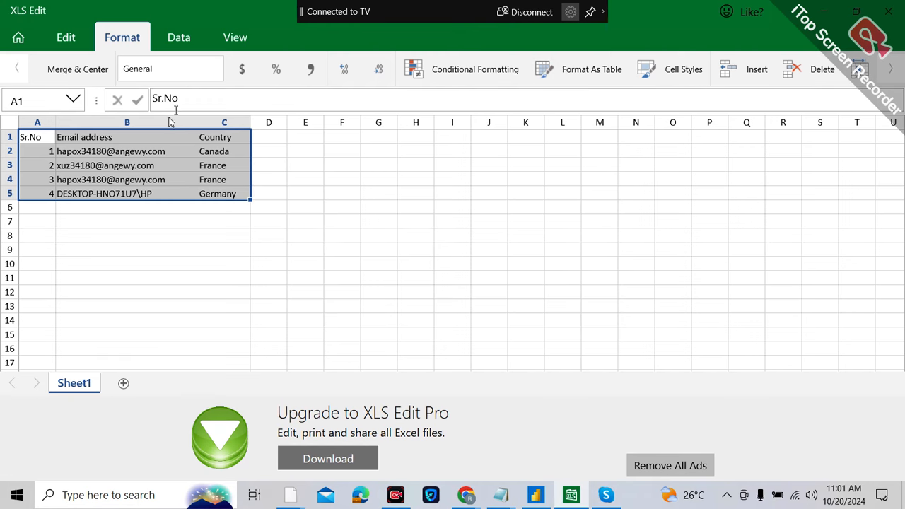
{"action": "left_click", "coordinate": [19, 67]}
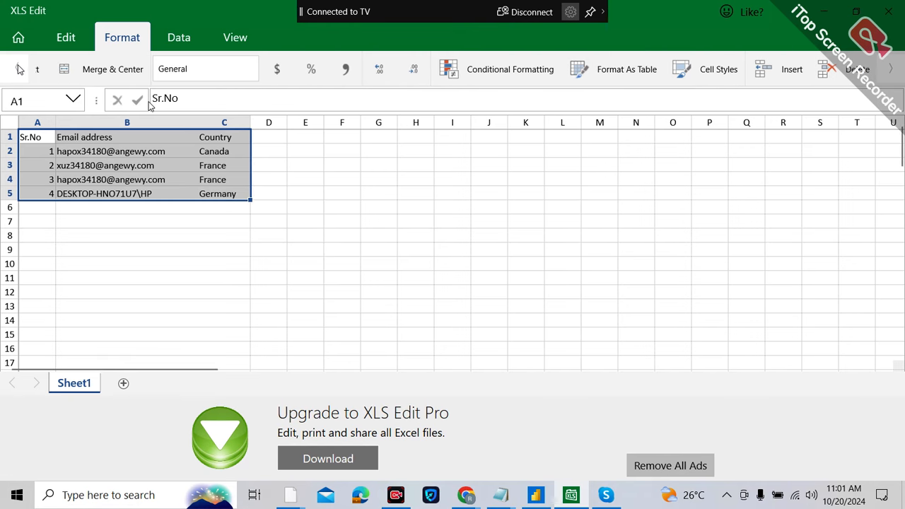
{"action": "left_click", "coordinate": [23, 68]}
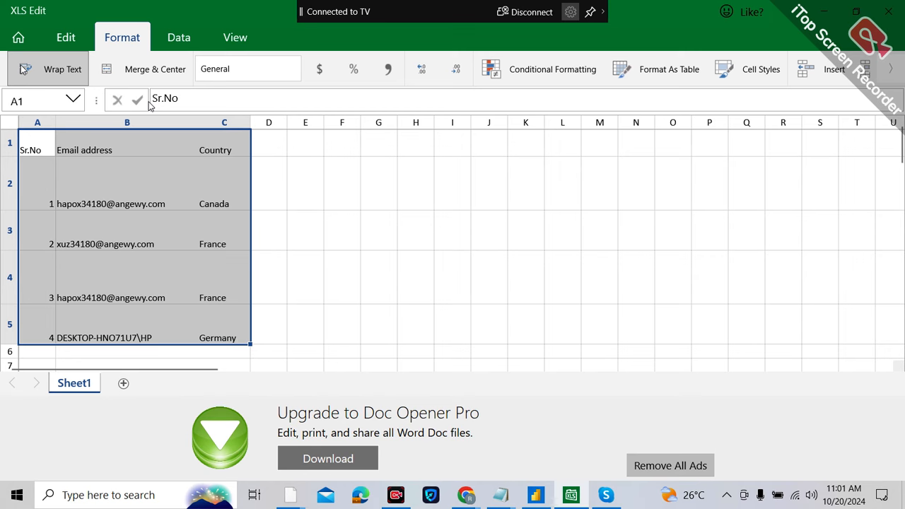
{"action": "left_click", "coordinate": [22, 67]}
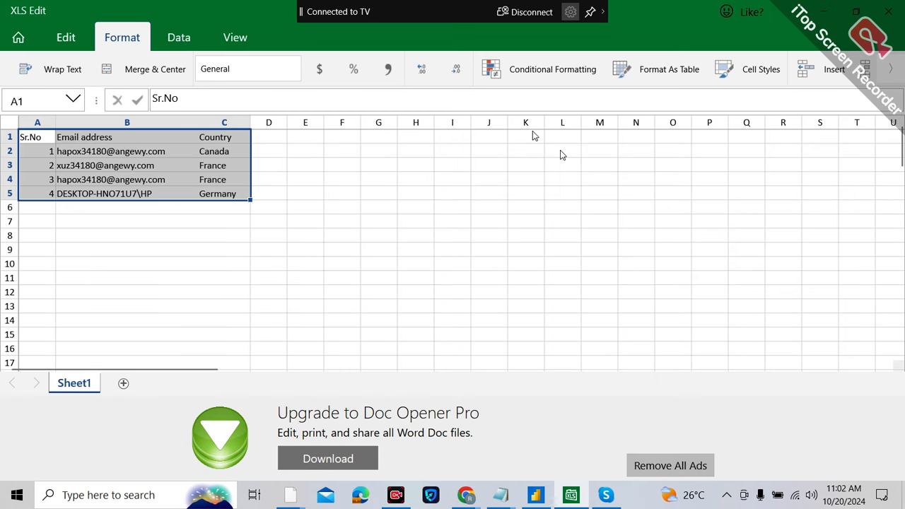
{"action": "left_click", "coordinate": [678, 72]}
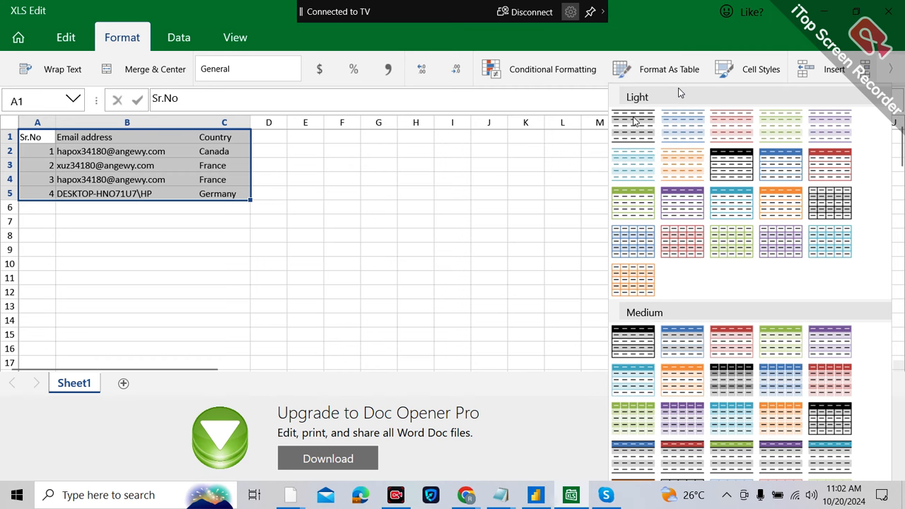
{"action": "left_click", "coordinate": [633, 124]}
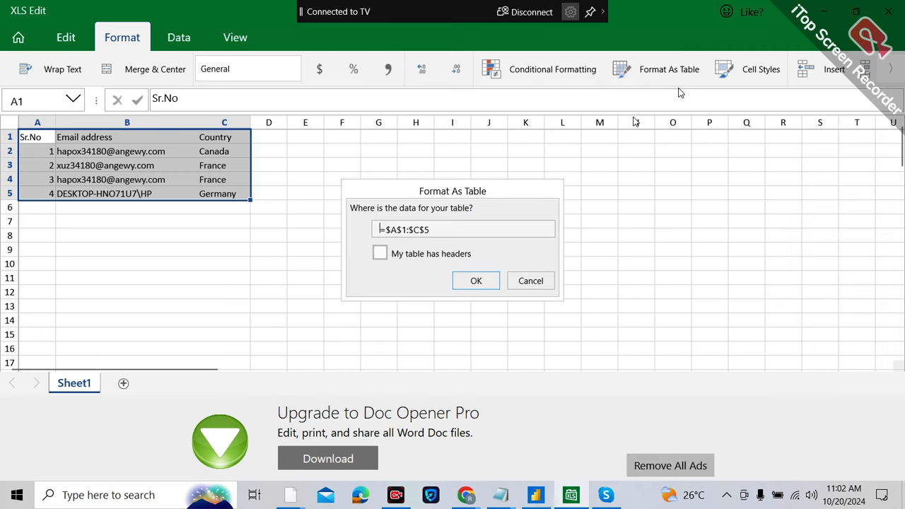
{"action": "left_click", "coordinate": [530, 286]}
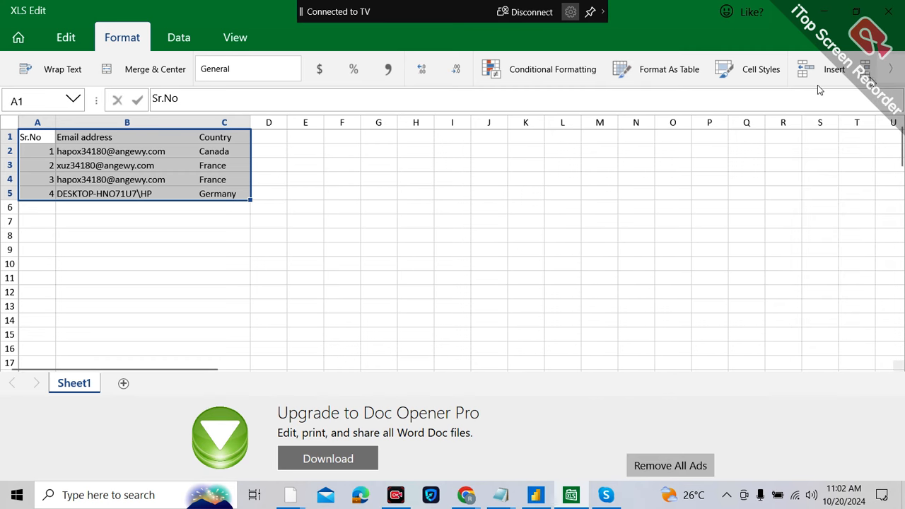
{"action": "left_click", "coordinate": [885, 71]}
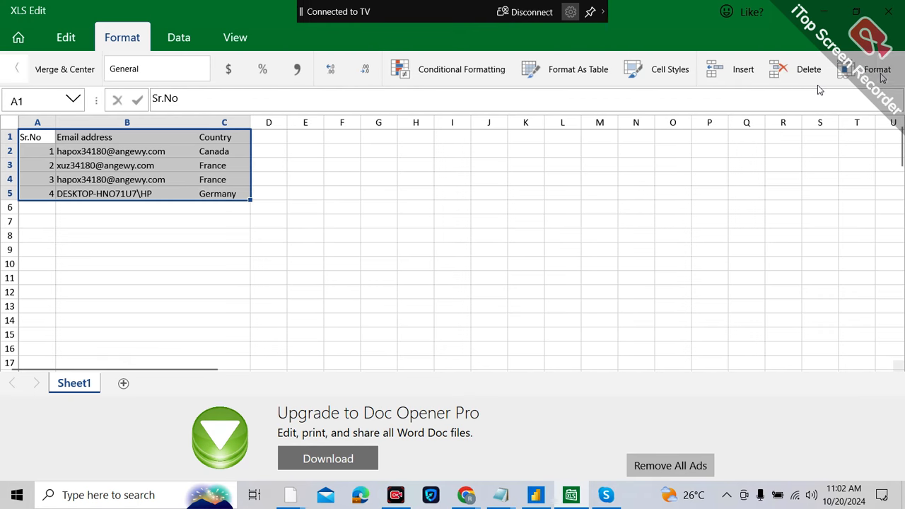
{"action": "left_click", "coordinate": [881, 77]}
{"action": "left_click", "coordinate": [711, 244]}
Save the user-country spreadsheet to the Desktop under the file name RLS
{"action": "left_click", "coordinate": [129, 224]}
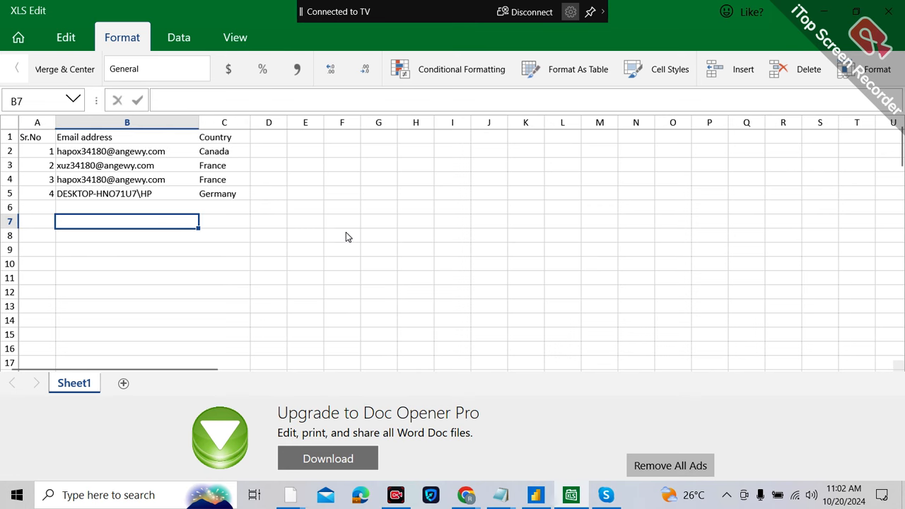
{"action": "key", "text": "ctrl+s"}
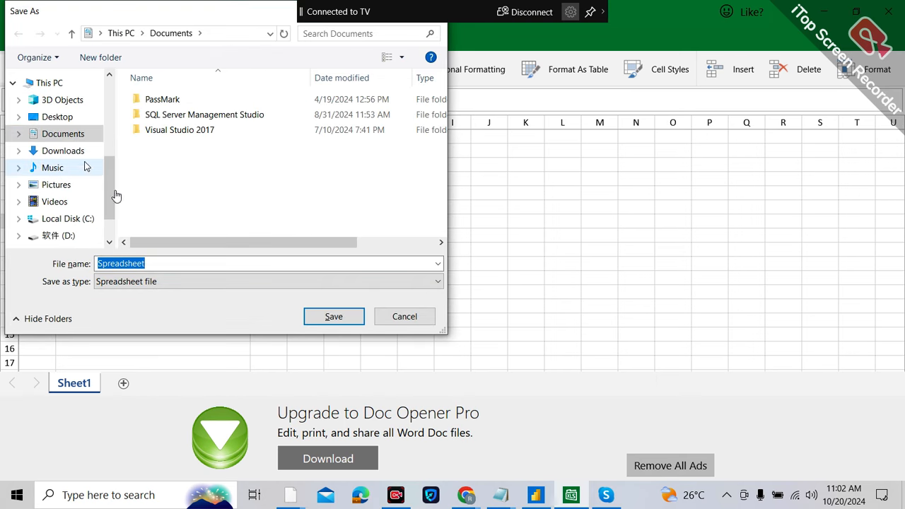
{"action": "left_click", "coordinate": [56, 117]}
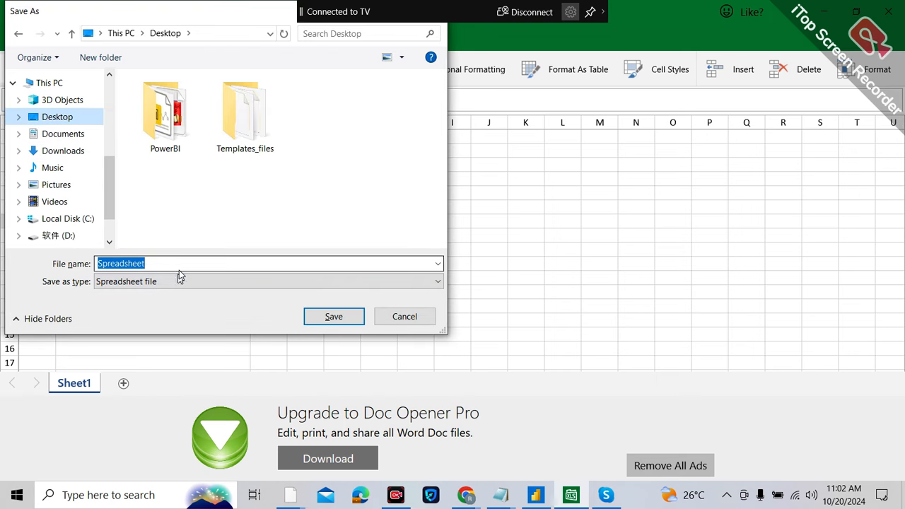
{"action": "key", "text": "BackSpace"}
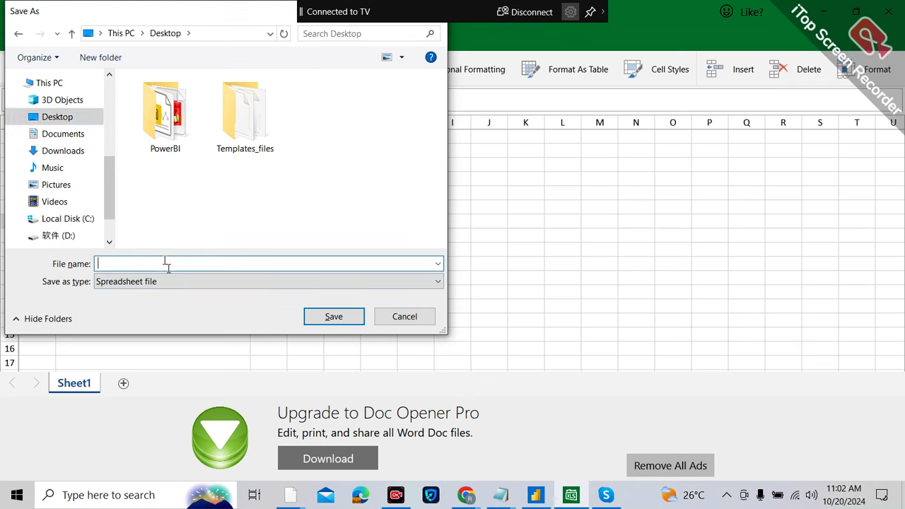
{"action": "type", "text": "RLS"}
{"action": "left_click", "coordinate": [347, 319]}
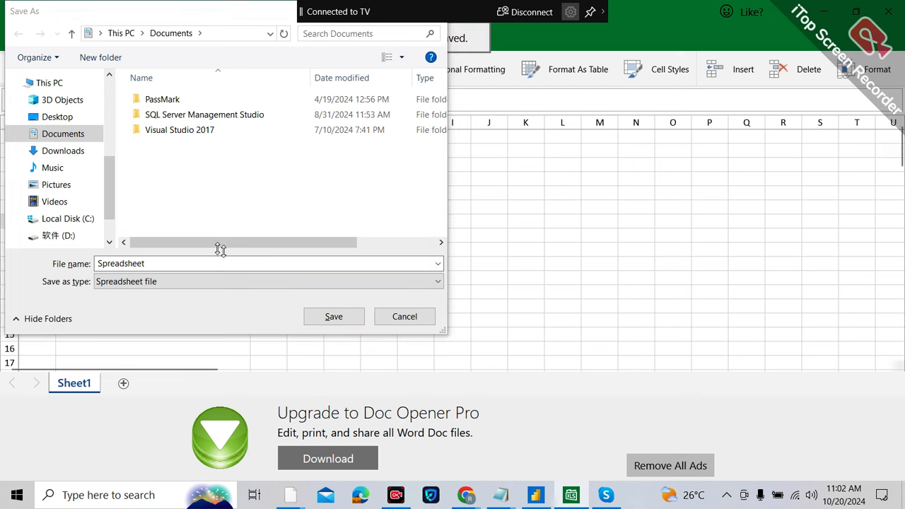
Keep the Spreadsheet file type, cancel the second save dialog, and close XLS Edit
{"action": "left_click", "coordinate": [228, 281]}
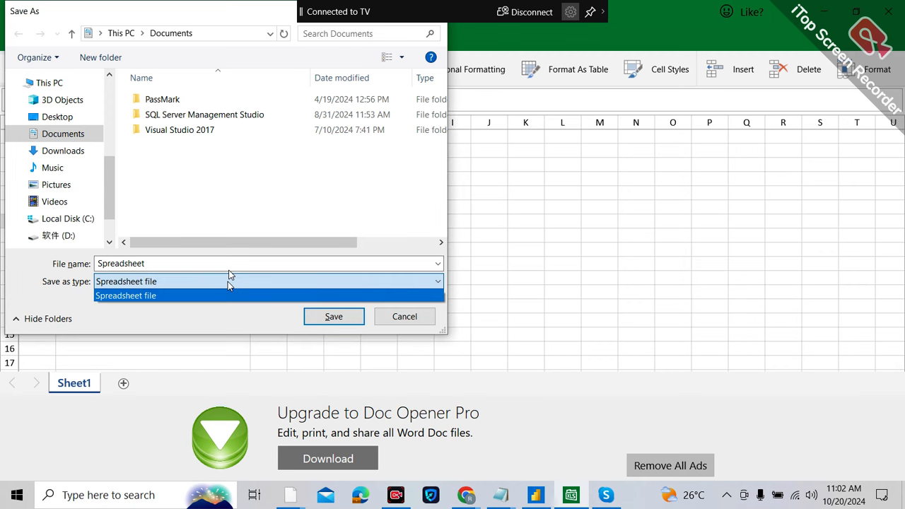
{"action": "left_click", "coordinate": [228, 279]}
{"action": "left_click", "coordinate": [208, 268]}
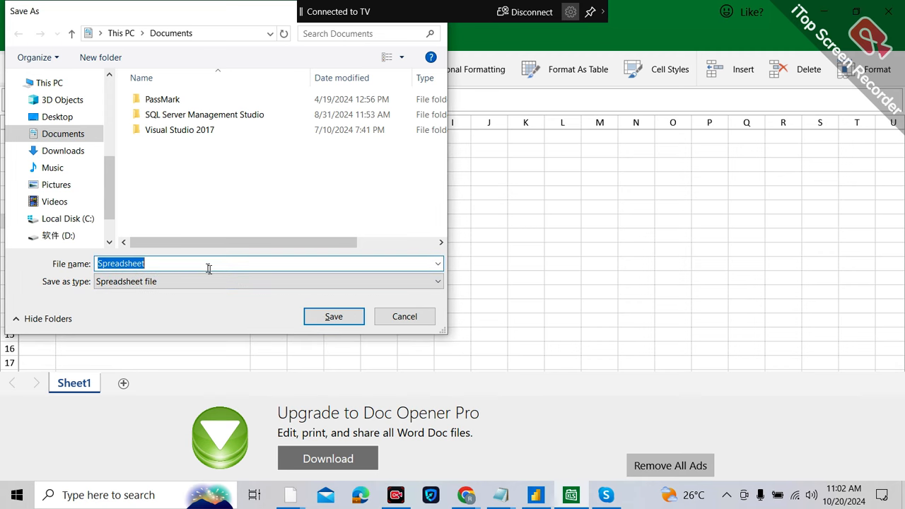
{"action": "left_click", "coordinate": [65, 115]}
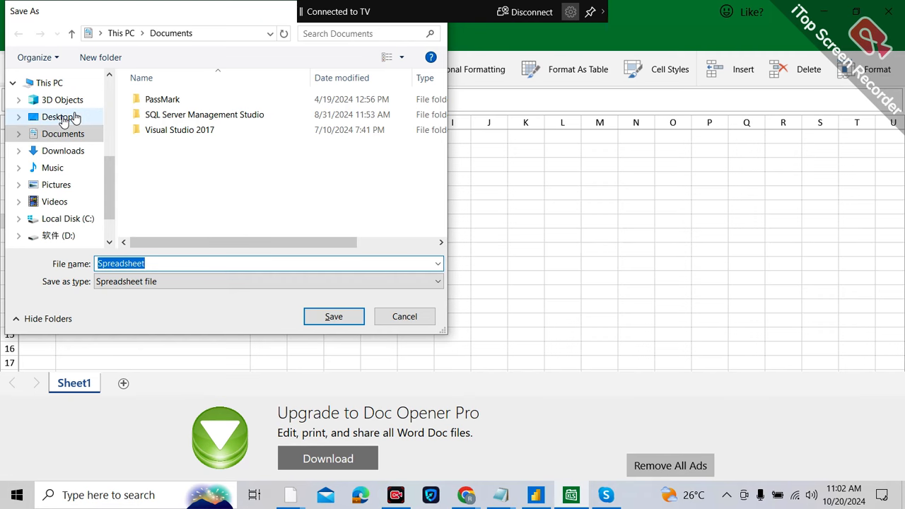
{"action": "left_click", "coordinate": [407, 316]}
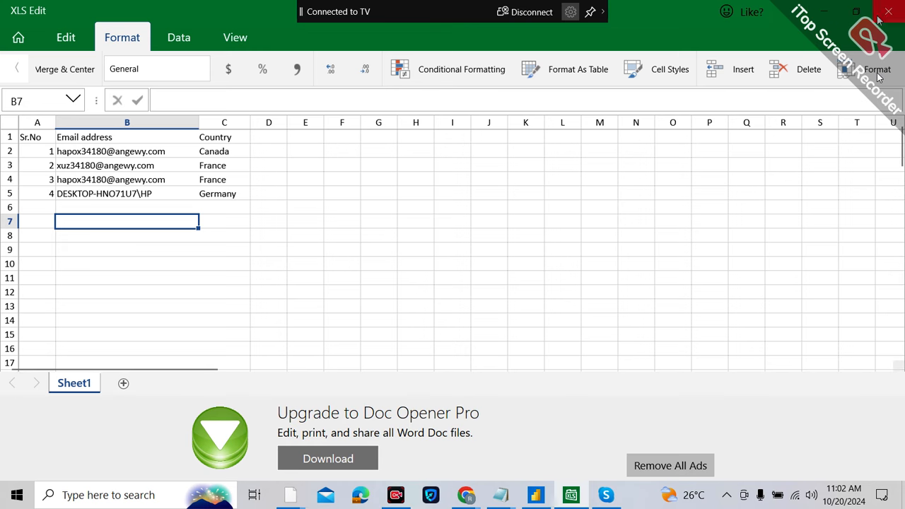
{"action": "left_click", "coordinate": [889, 14]}
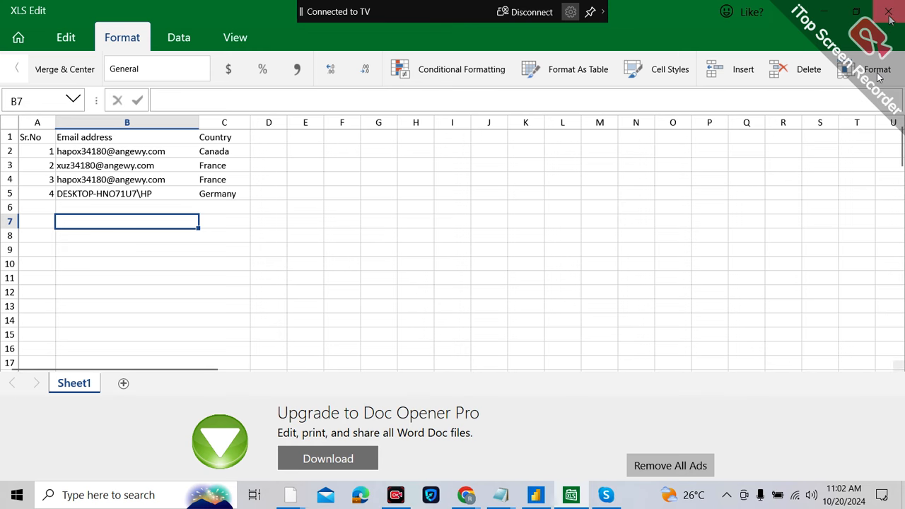
Minimize the Notepad notes window
{"action": "left_click", "coordinate": [790, 62]}
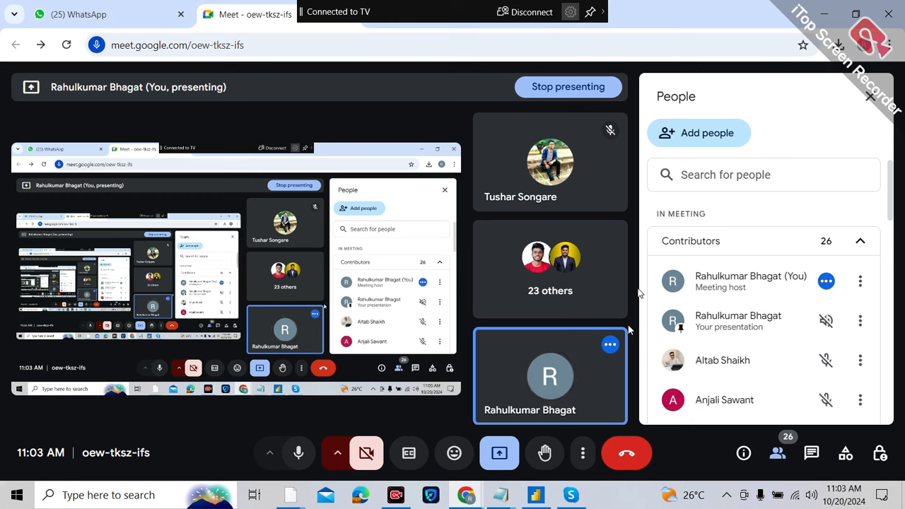
{"action": "mouse_move", "coordinate": [537, 474]}
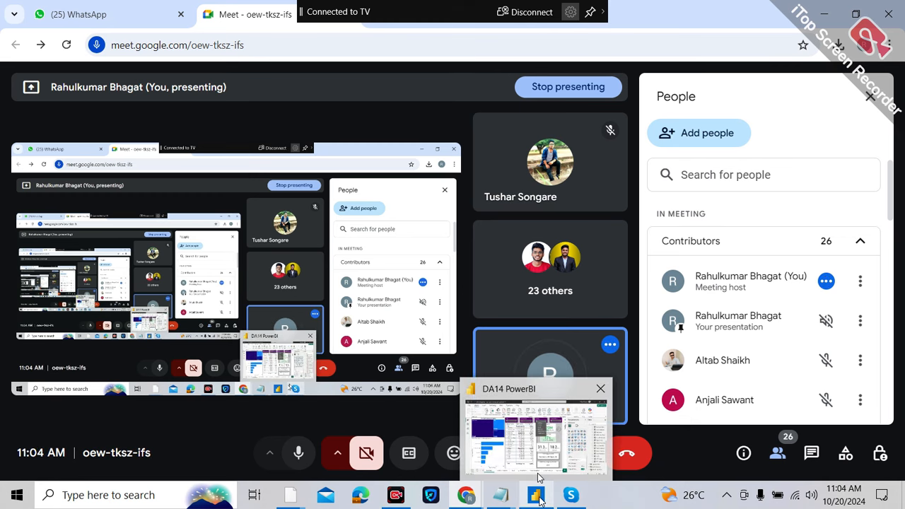
Import Desktop\RLS.xlsx as an Excel workbook and select Sheet1 in the Navigator
{"action": "left_click", "coordinate": [538, 478]}
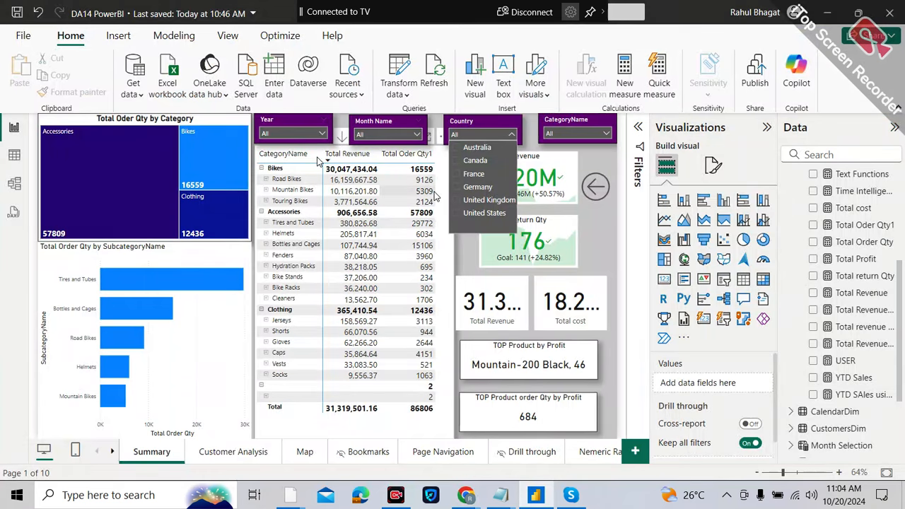
{"action": "left_click", "coordinate": [139, 96]}
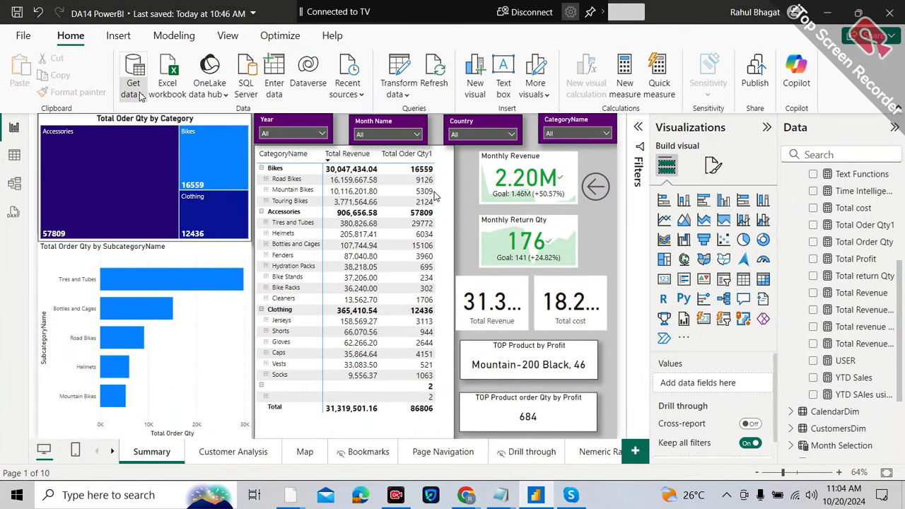
{"action": "left_click", "coordinate": [175, 140]}
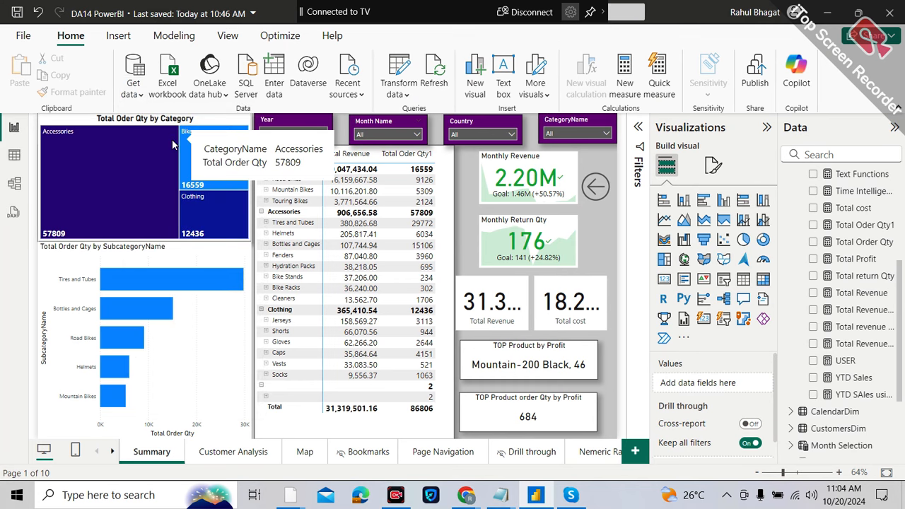
{"action": "scroll", "coordinate": [64, 120], "scroll_direction": "down", "scroll_amount": 5}
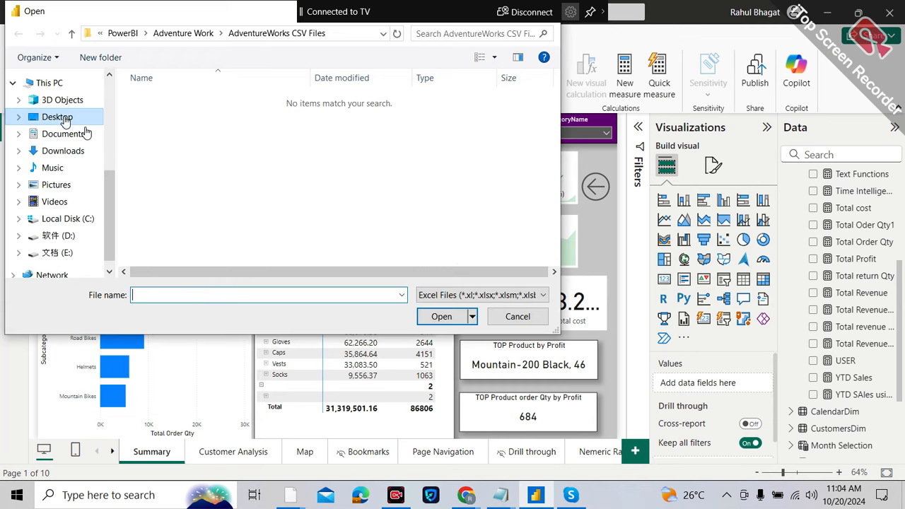
{"action": "left_click", "coordinate": [64, 119]}
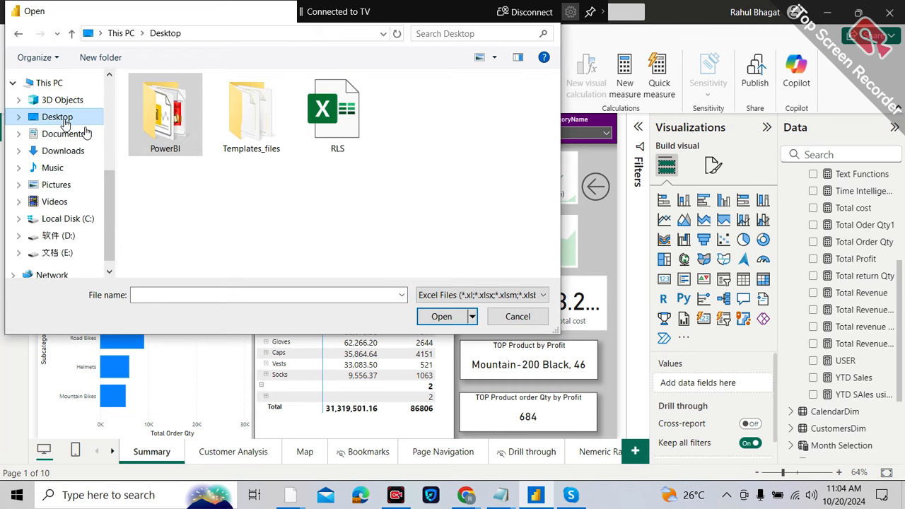
{"action": "left_click", "coordinate": [332, 120]}
{"action": "left_click", "coordinate": [441, 317]}
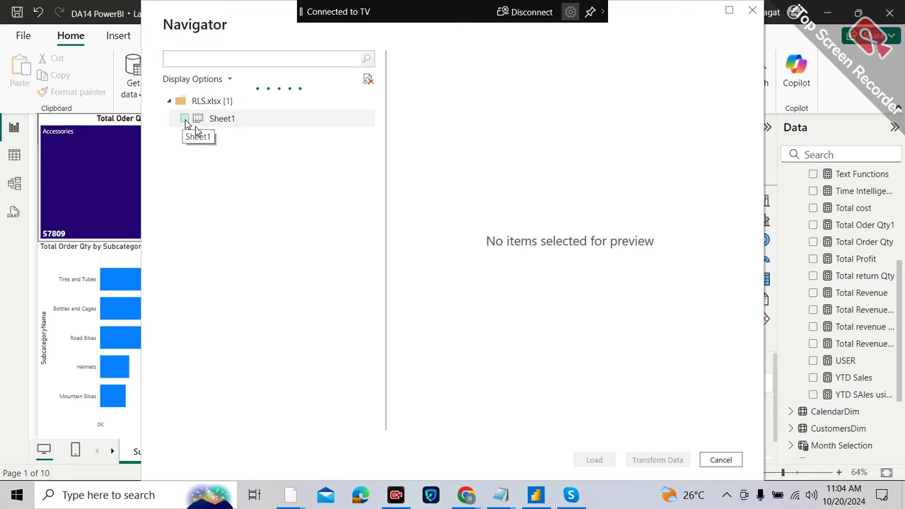
{"action": "left_click", "coordinate": [184, 118]}
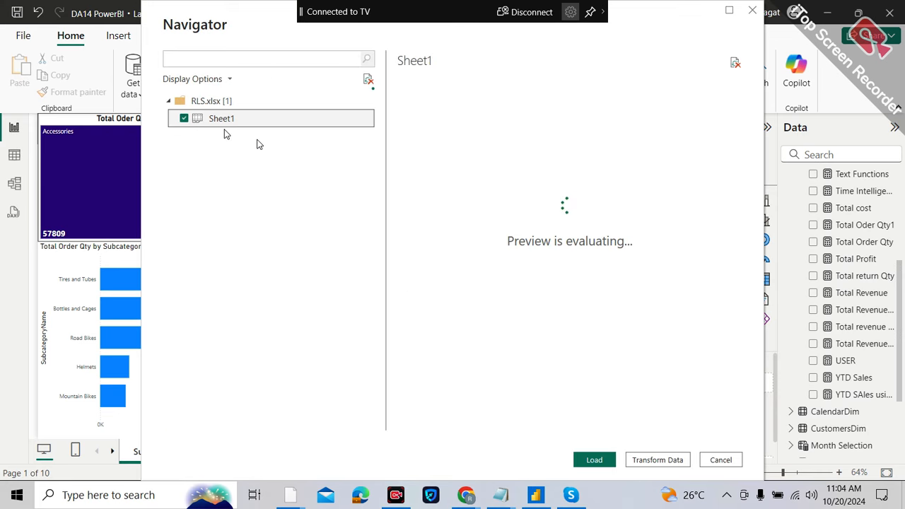
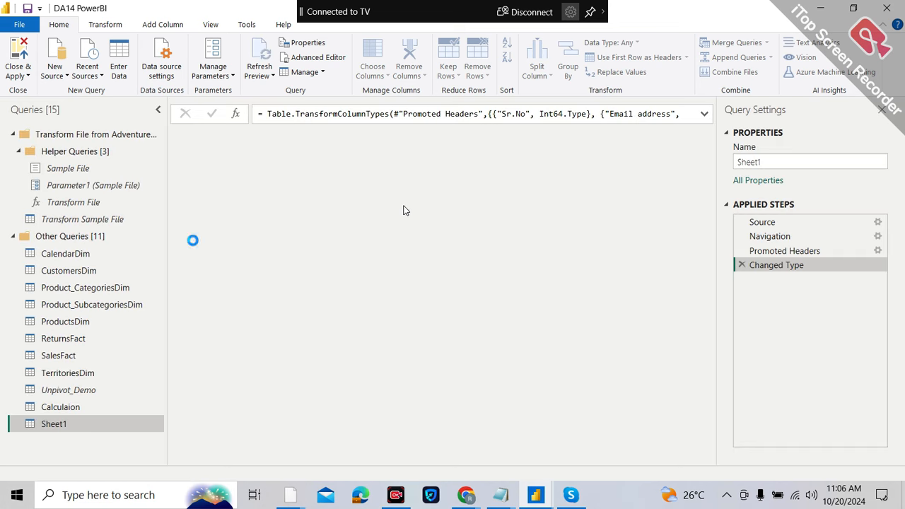
Rename the Sheet1 query to RLS in Power Query Editor
{"action": "double_click", "coordinate": [74, 427]}
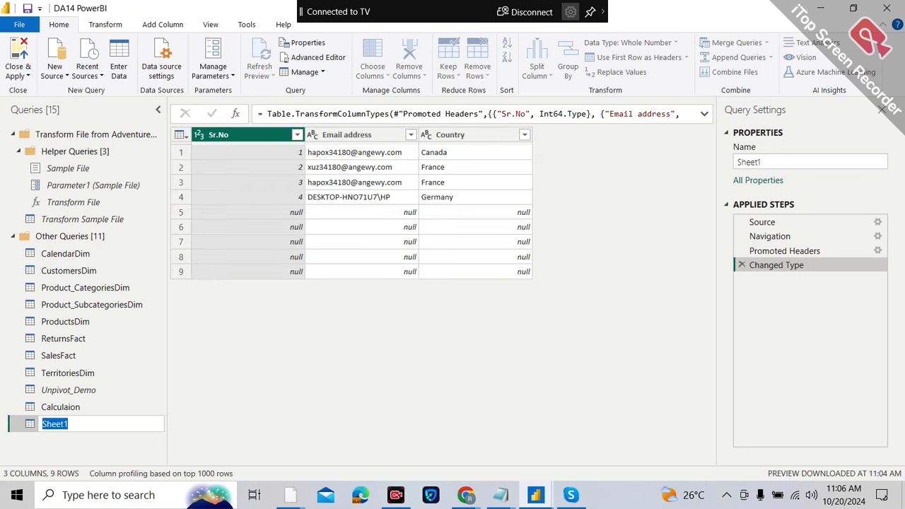
{"action": "key", "text": "BackSpace"}
{"action": "type", "text": "RLS"}
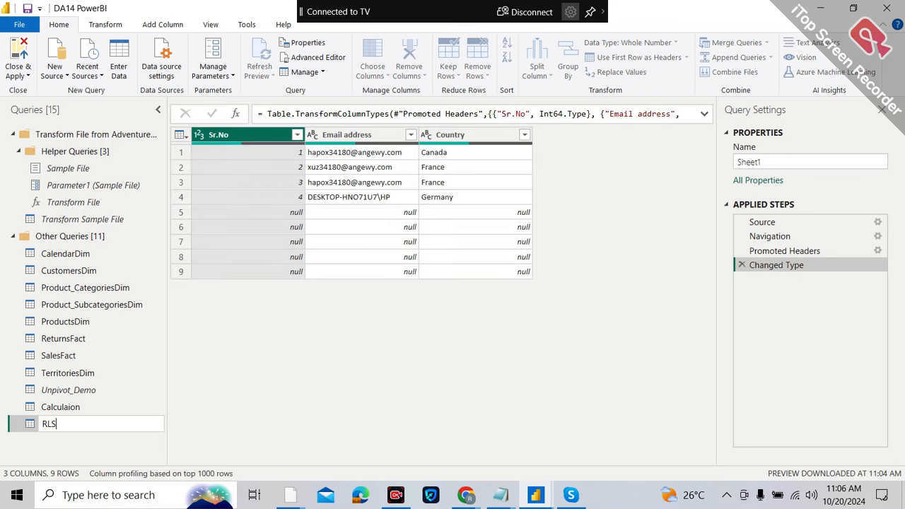
{"action": "key", "text": "Return"}
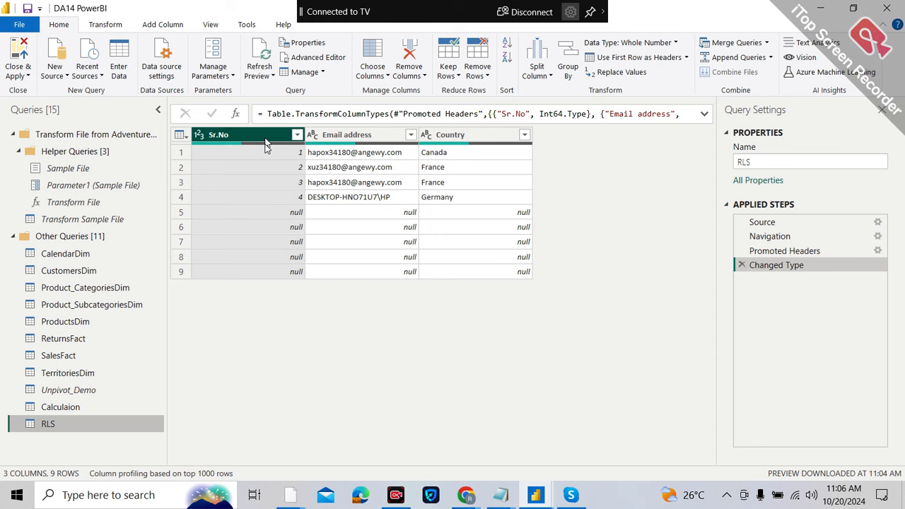
Filter out (null) Sr.No values so four rows remain, then Close & Apply
{"action": "right_click", "coordinate": [266, 145]}
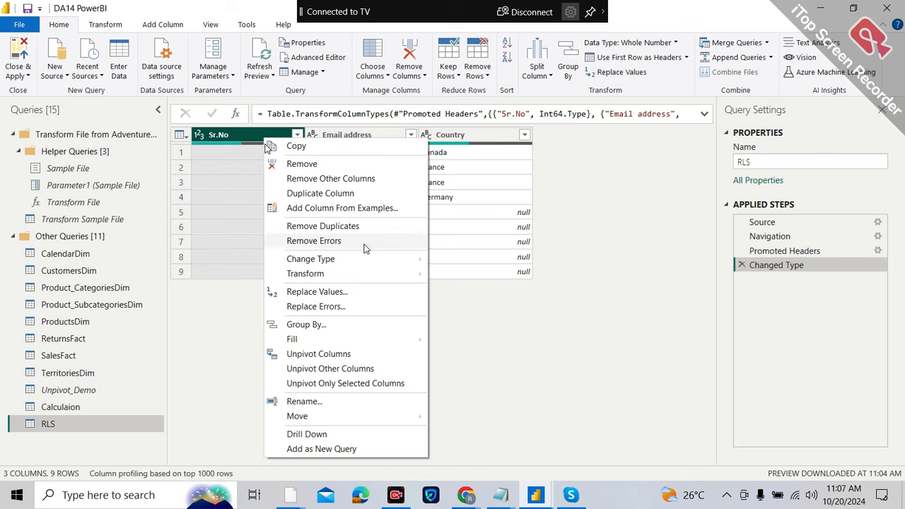
{"action": "left_click", "coordinate": [450, 307]}
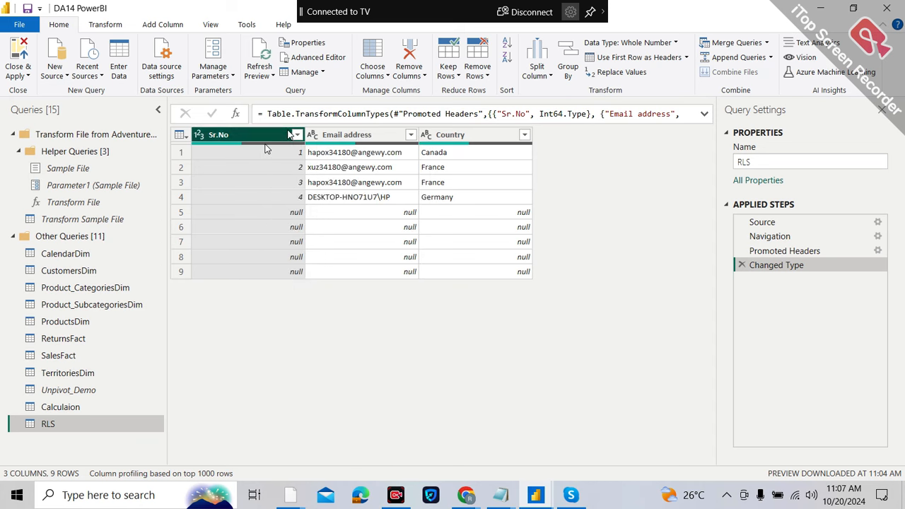
{"action": "left_click", "coordinate": [297, 135]}
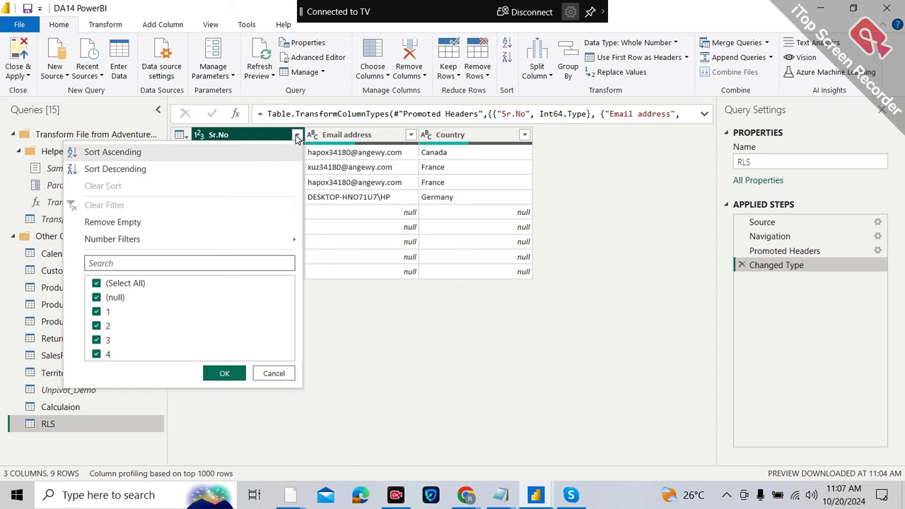
{"action": "left_click", "coordinate": [122, 286]}
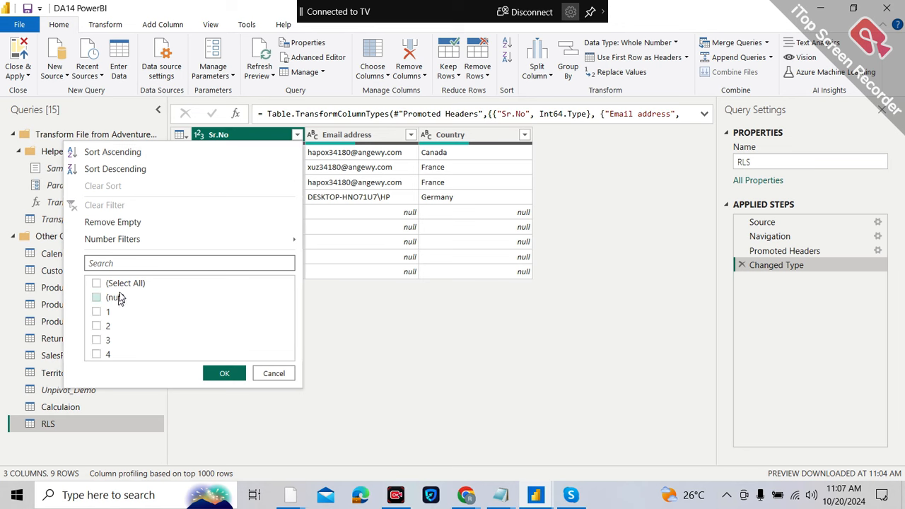
{"action": "left_click", "coordinate": [120, 283]}
{"action": "left_click", "coordinate": [117, 298]}
{"action": "left_click", "coordinate": [219, 373]}
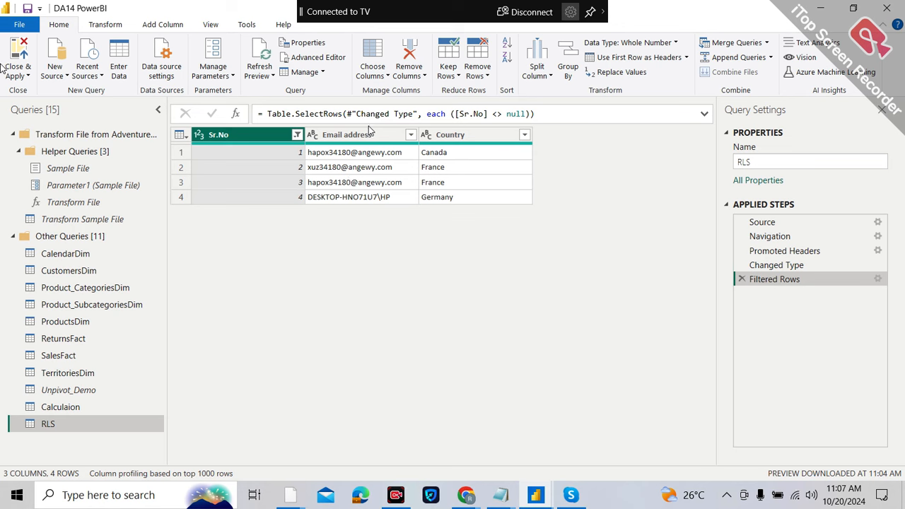
{"action": "left_click", "coordinate": [29, 76]}
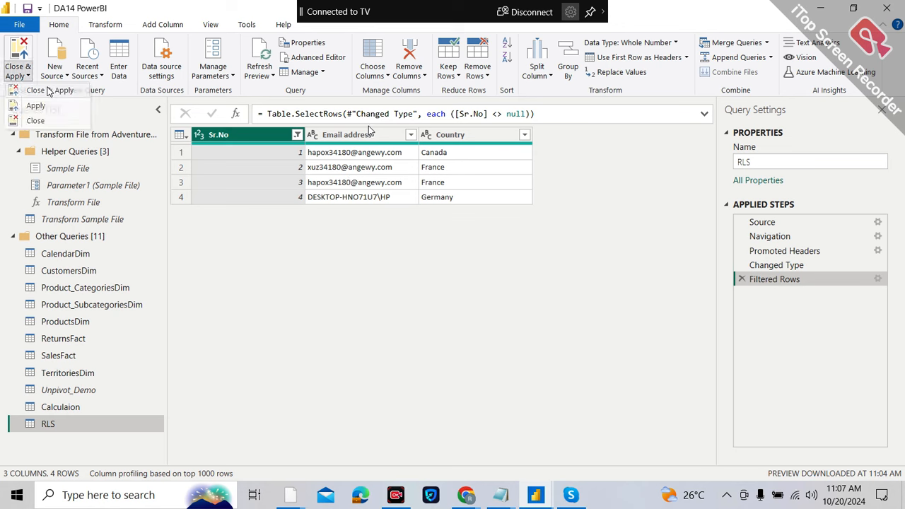
{"action": "left_click", "coordinate": [49, 90]}
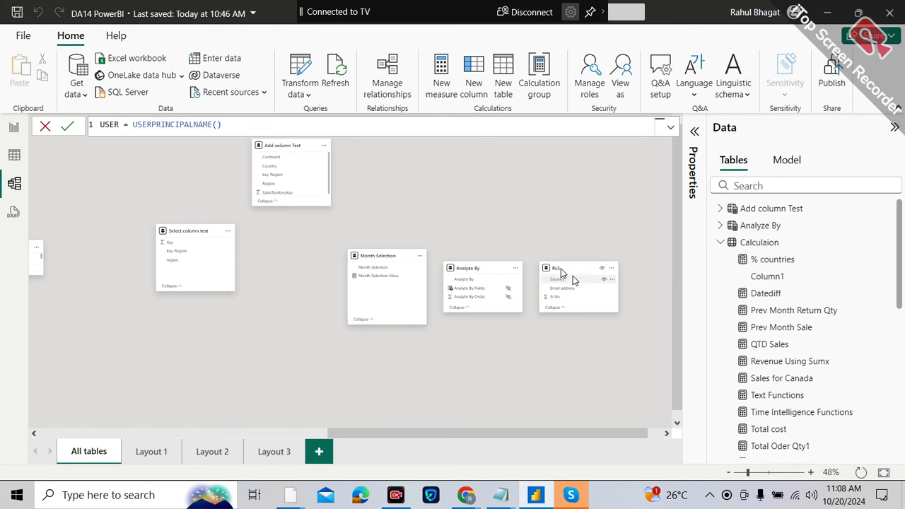
Commit the USER = USERPRINCIPALNAME() measure and position the RLS card beside TerritoriesDim, linking Country
{"action": "left_click_drag", "start_coordinate": [572, 272], "coordinate": [147, 321]}
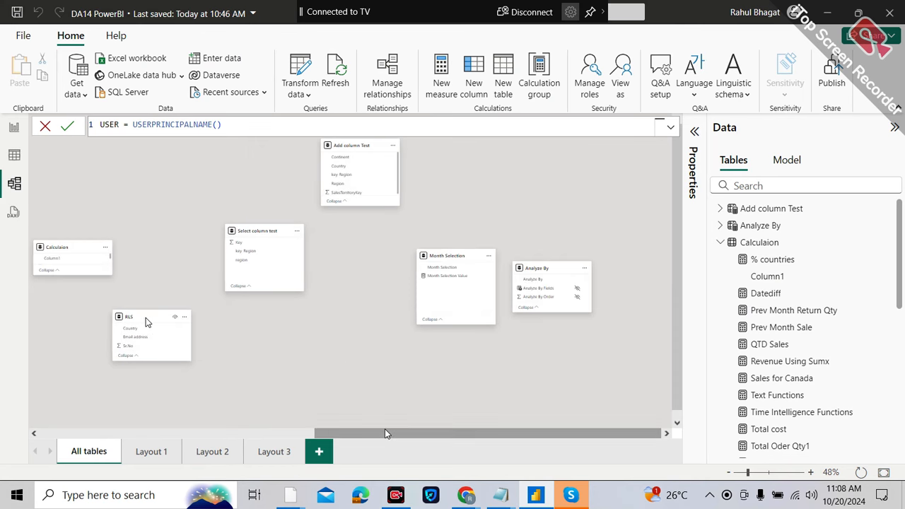
{"action": "left_click_drag", "start_coordinate": [385, 433], "coordinate": [161, 444]}
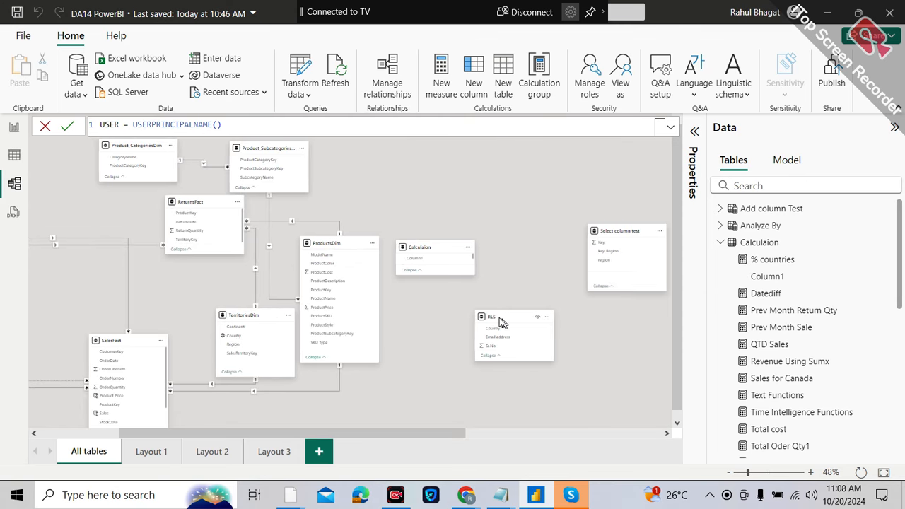
{"action": "left_click", "coordinate": [391, 379]}
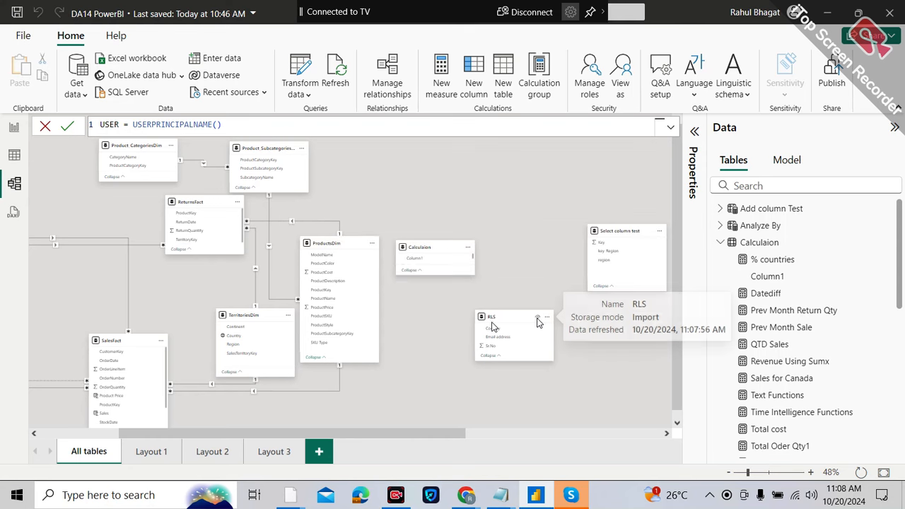
{"action": "left_click_drag", "start_coordinate": [480, 317], "coordinate": [415, 378]}
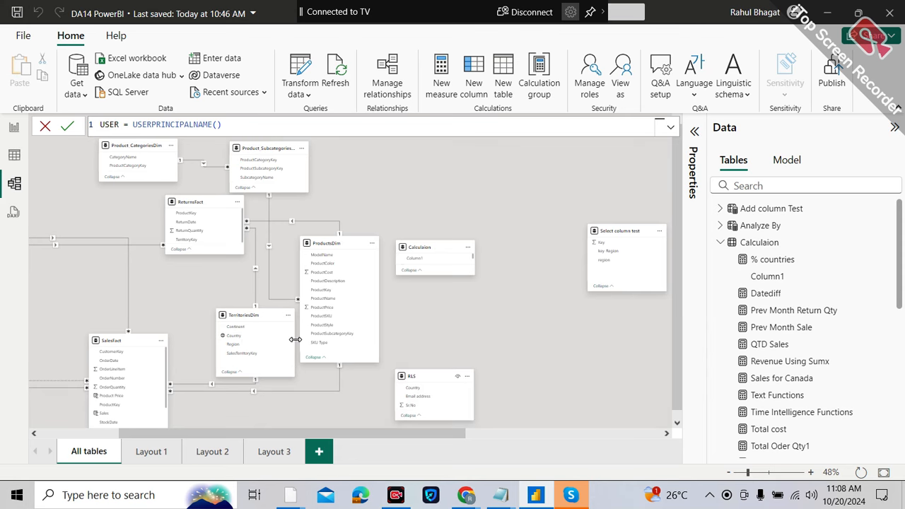
{"action": "scroll", "coordinate": [581, 301], "scroll_direction": "down", "scroll_amount": 1}
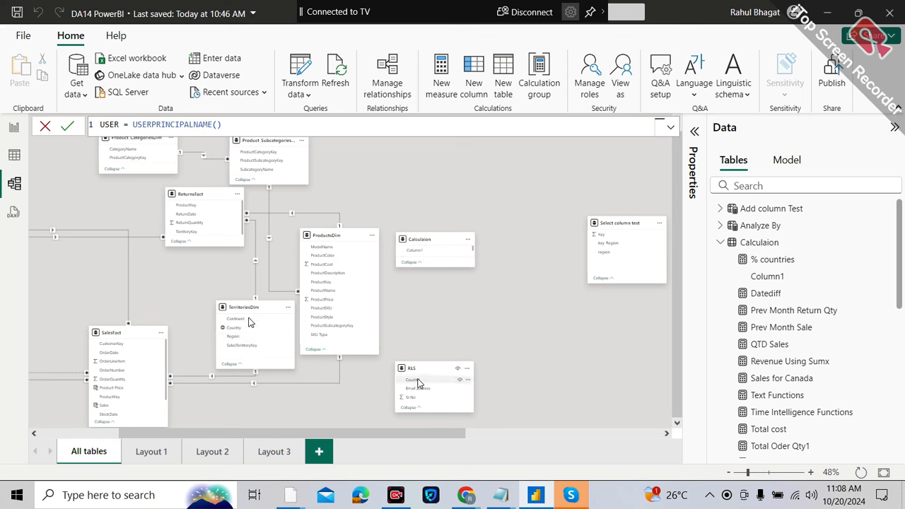
{"action": "scroll", "coordinate": [797, 310], "scroll_direction": "down", "scroll_amount": 4}
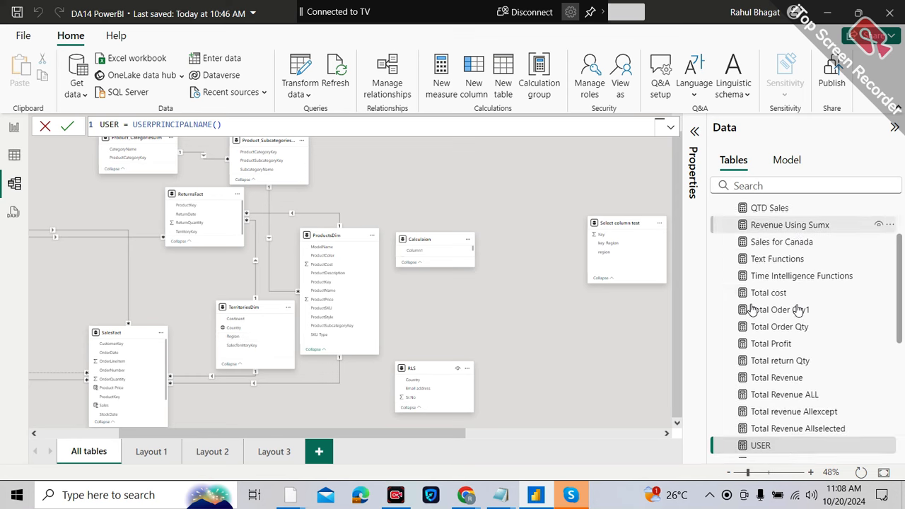
{"action": "scroll", "coordinate": [797, 310], "scroll_direction": "up", "scroll_amount": 2}
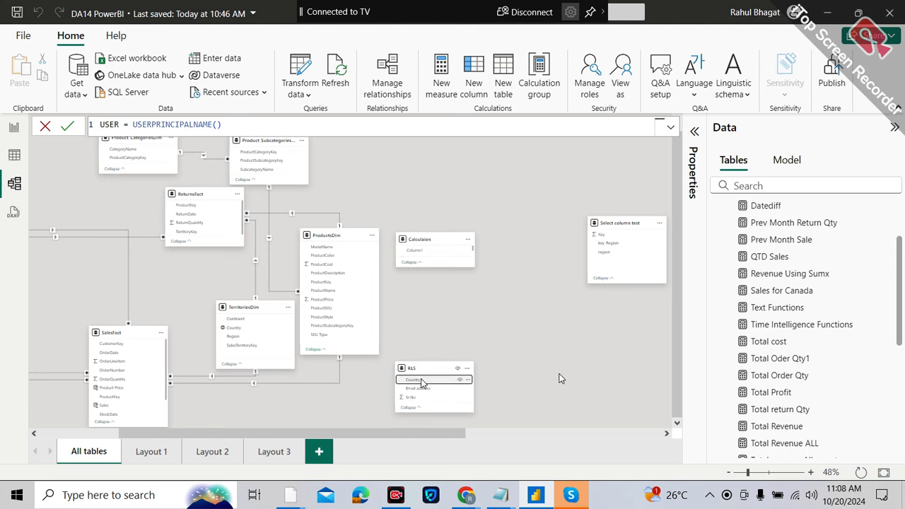
{"action": "left_click_drag", "start_coordinate": [421, 383], "coordinate": [258, 325]}
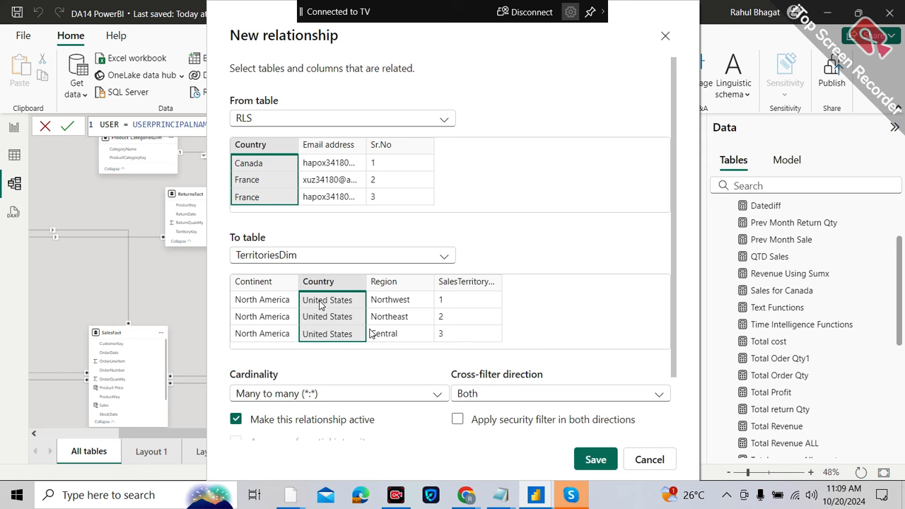
Save the Many to many, Both-direction relationship between RLS Country and TerritoriesDim Country
{"action": "left_click", "coordinate": [593, 458]}
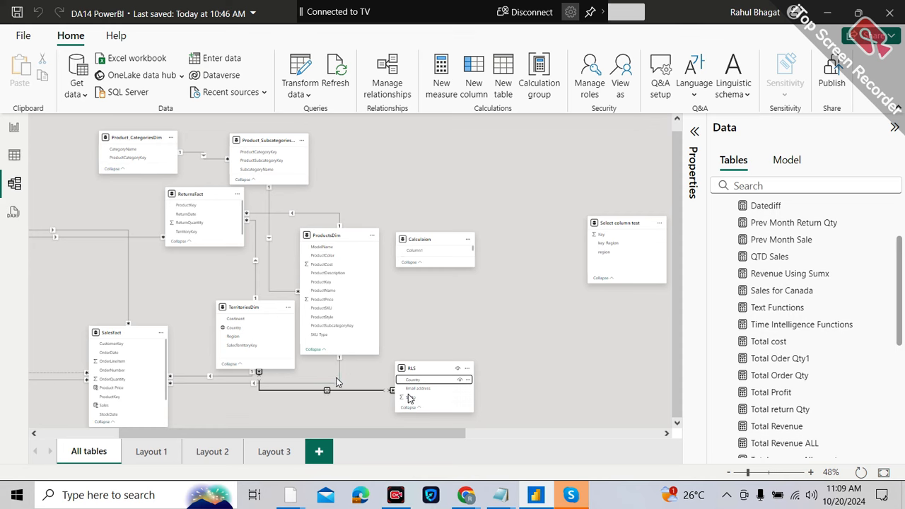
Set the RLS–TerritoriesDim relationship's cross-filter direction to Single, RLS filtering TerritoriesDim
{"action": "scroll", "coordinate": [336, 393], "scroll_direction": "up", "scroll_amount": 5}
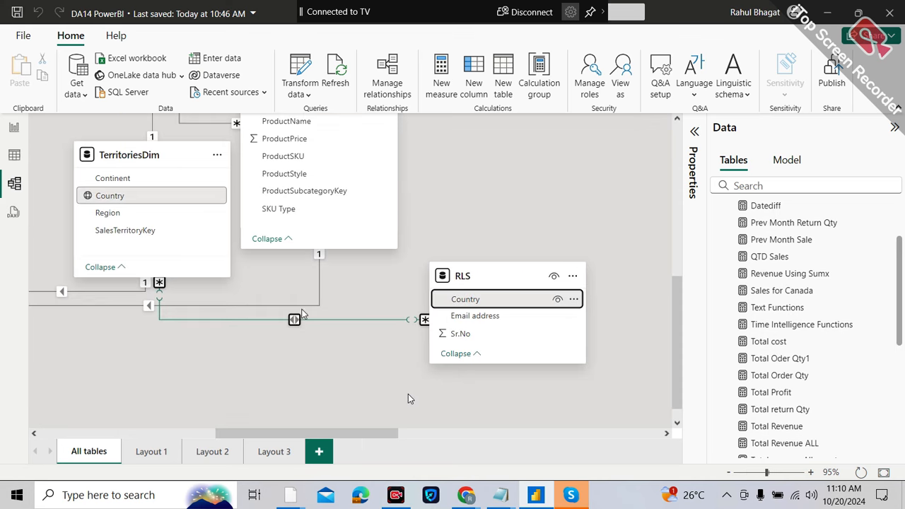
{"action": "left_click", "coordinate": [305, 320]}
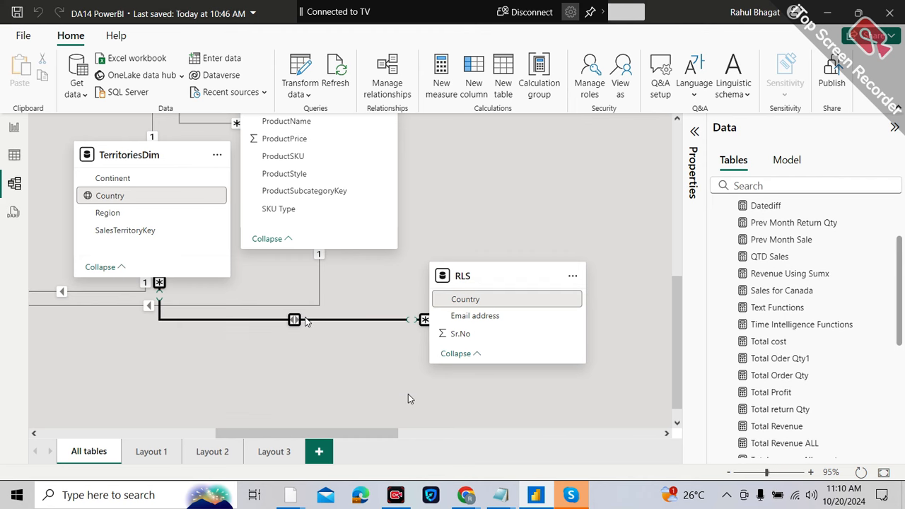
{"action": "right_click", "coordinate": [305, 320]}
{"action": "left_click", "coordinate": [334, 345]}
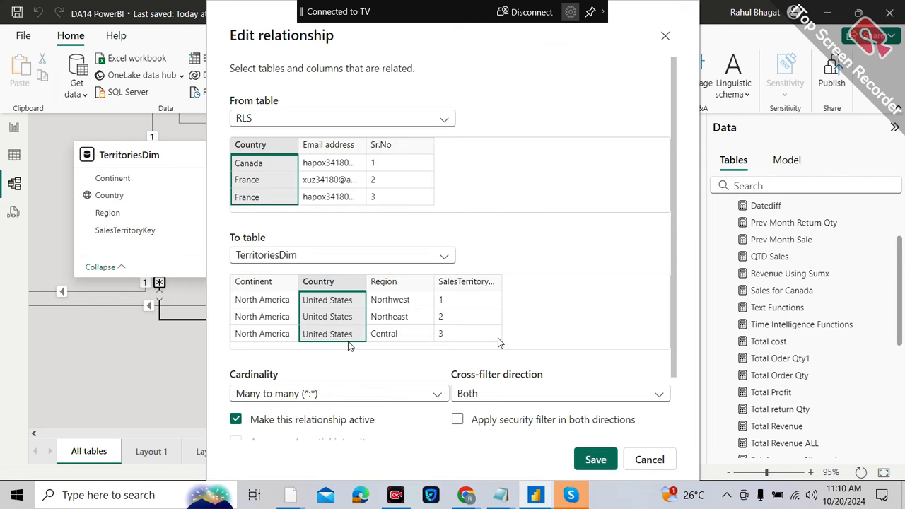
{"action": "left_click", "coordinate": [591, 395]}
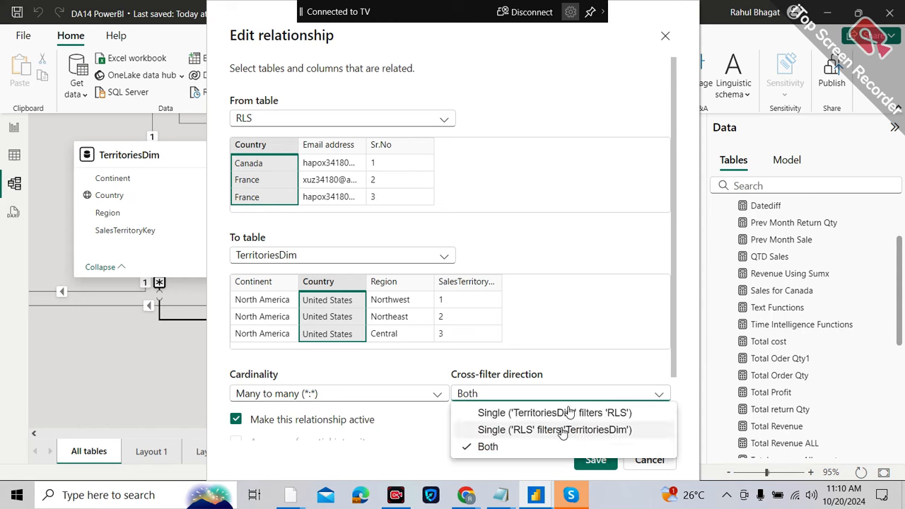
{"action": "left_click", "coordinate": [587, 430]}
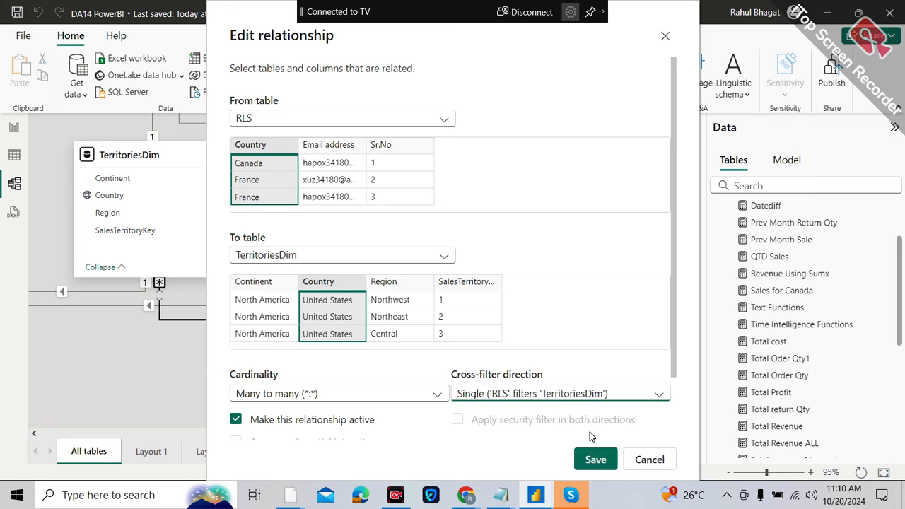
{"action": "left_click", "coordinate": [598, 456]}
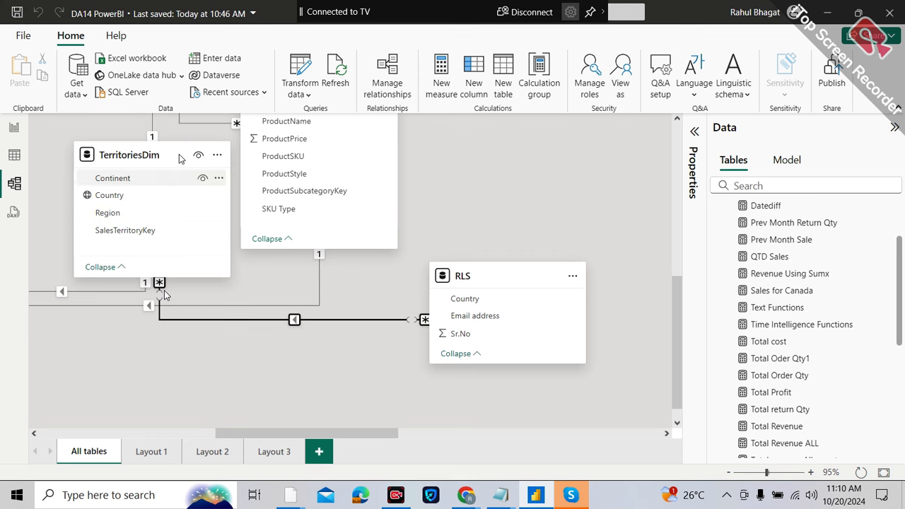
{"action": "scroll", "coordinate": [298, 282], "scroll_direction": "down", "scroll_amount": 3}
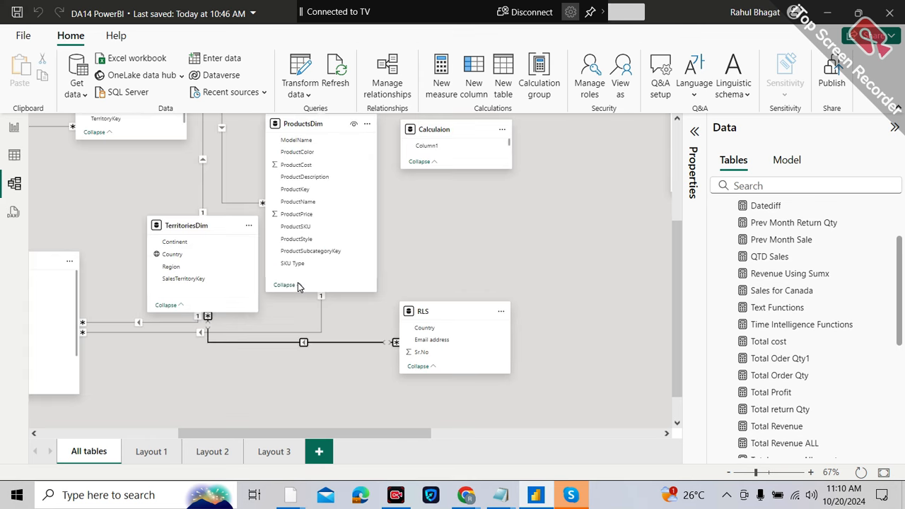
{"action": "scroll", "coordinate": [298, 282], "scroll_direction": "down", "scroll_amount": 2}
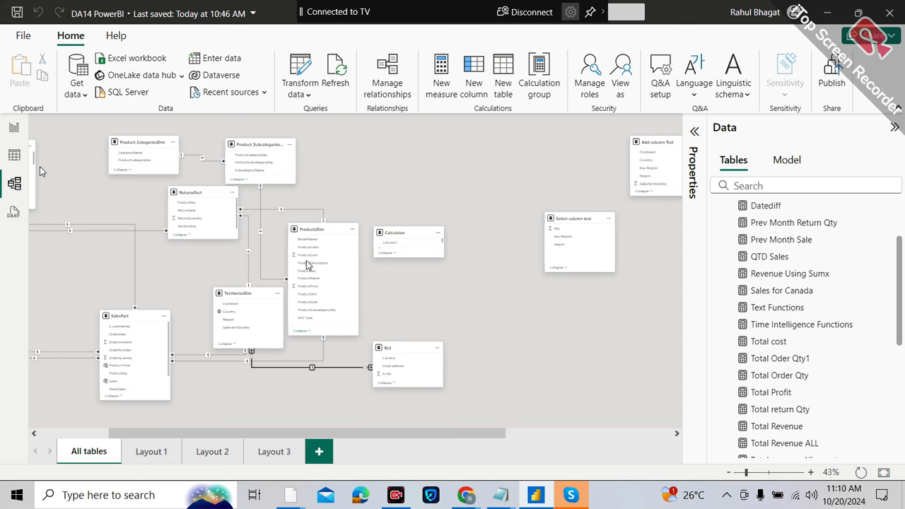
Open Modeling > Manage roles and delete the existing Canada role
{"action": "left_click", "coordinate": [14, 127]}
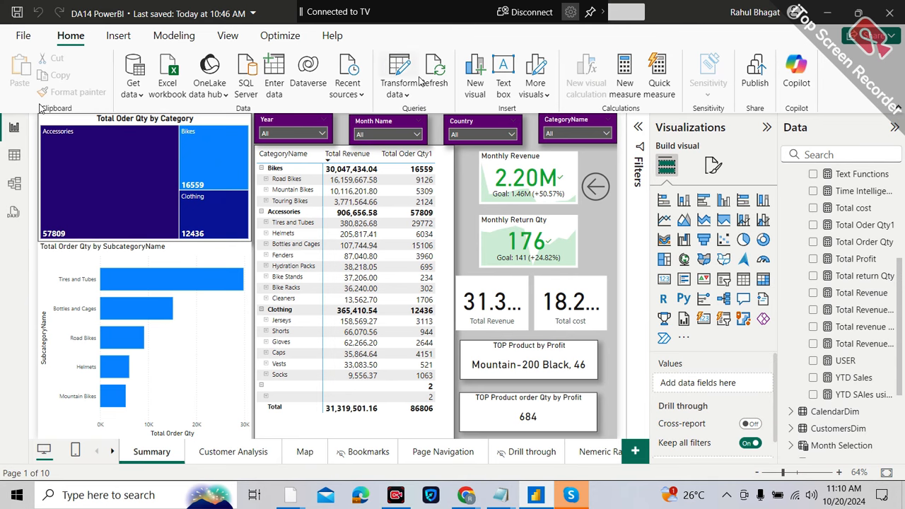
{"action": "left_click", "coordinate": [177, 36]}
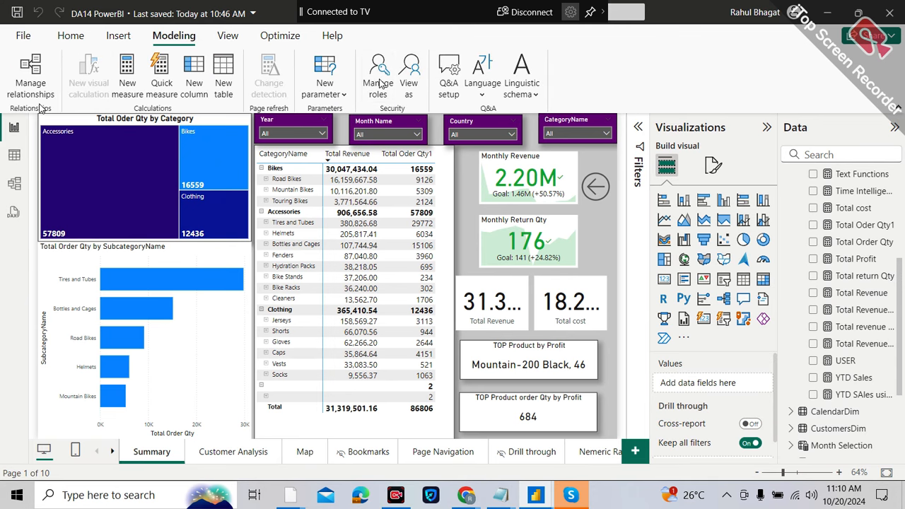
{"action": "left_click", "coordinate": [381, 83]}
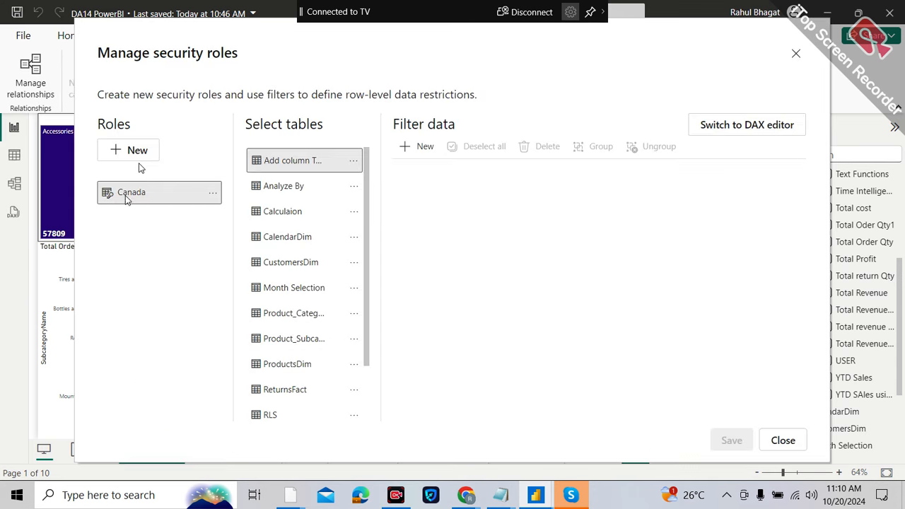
{"action": "left_click", "coordinate": [212, 193]}
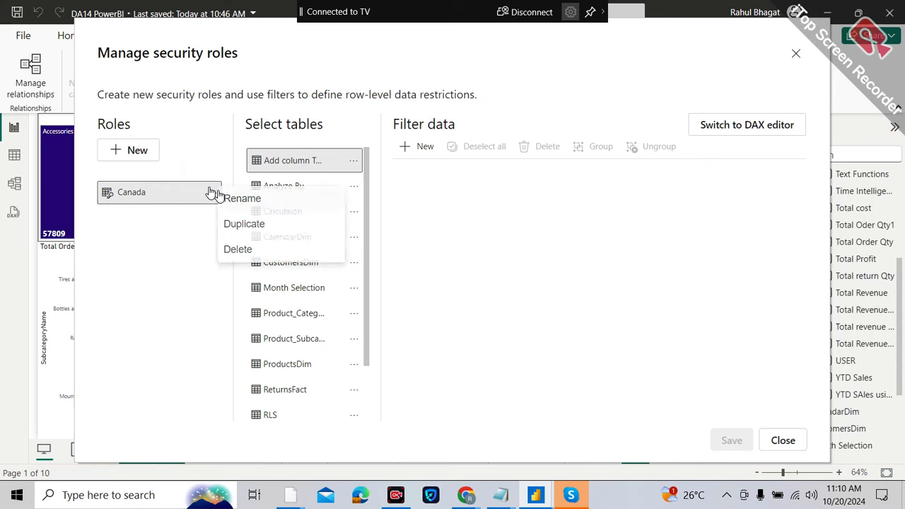
{"action": "left_click", "coordinate": [250, 251]}
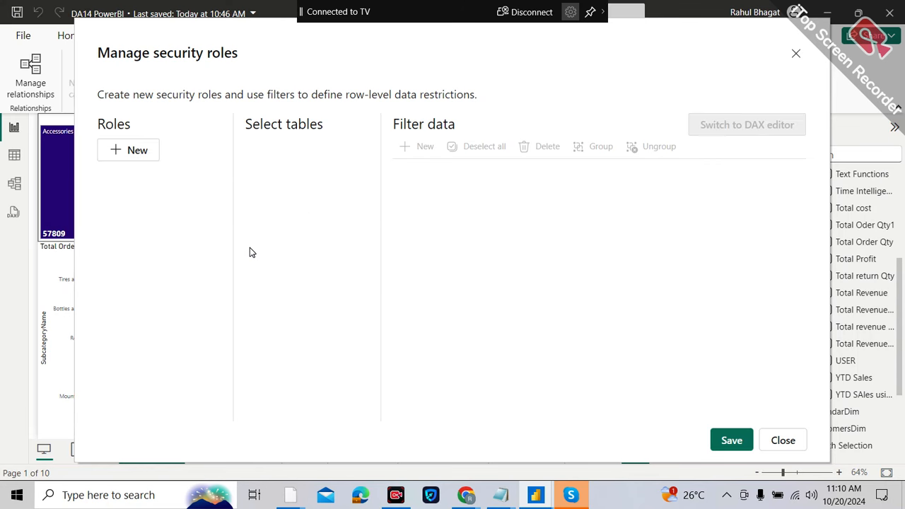
Create a new security role and name it RLS
{"action": "left_click", "coordinate": [140, 160]}
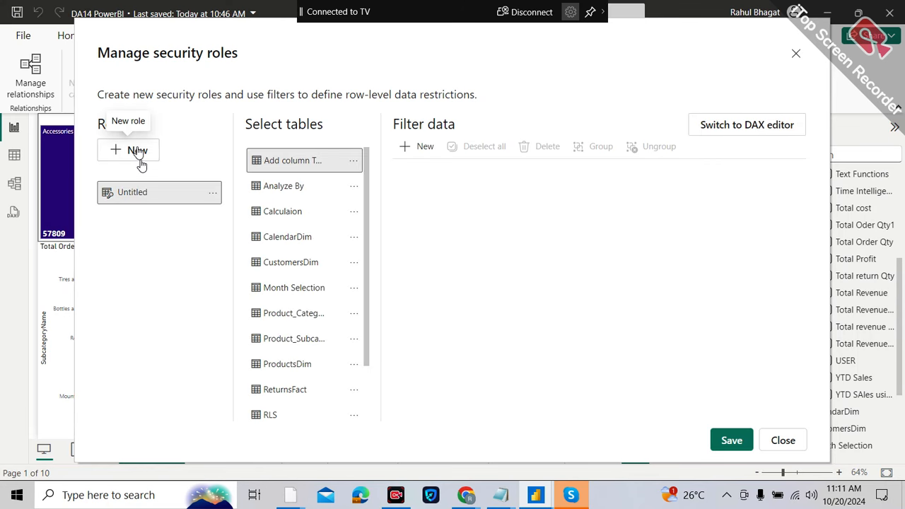
{"action": "double_click", "coordinate": [167, 190]}
{"action": "key", "text": "BackSpace"}
{"action": "key", "text": "BackSpace"}
{"action": "key", "text": "BackSpace"}
{"action": "key", "text": "BackSpace"}
{"action": "key", "text": "BackSpace"}
{"action": "key", "text": "BackSpace"}
{"action": "key", "text": "BackSpace"}
{"action": "key", "text": "BackSpace"}
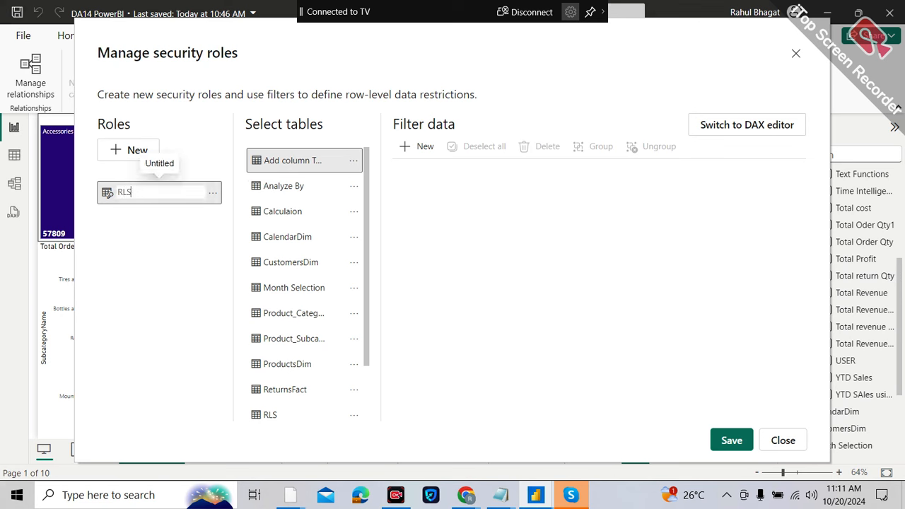
{"action": "left_click", "coordinate": [169, 304]}
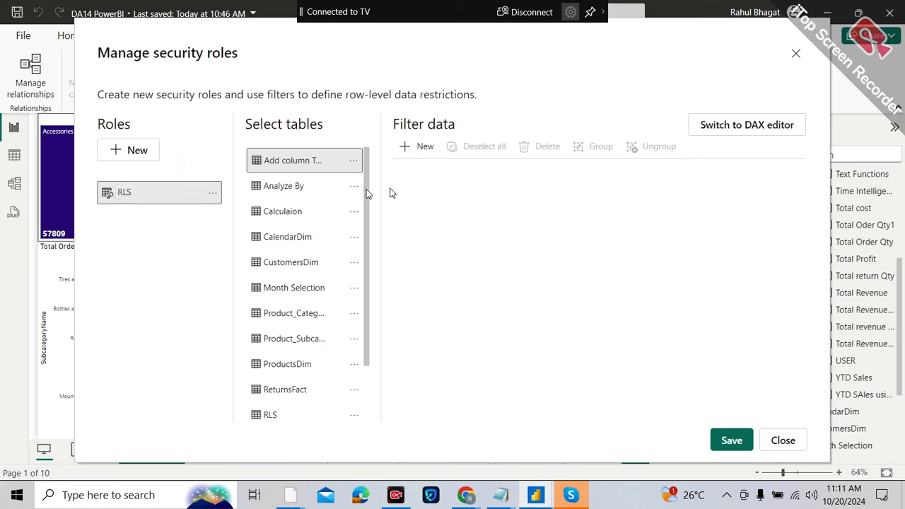
{"action": "left_click_drag", "start_coordinate": [366, 193], "coordinate": [370, 268]}
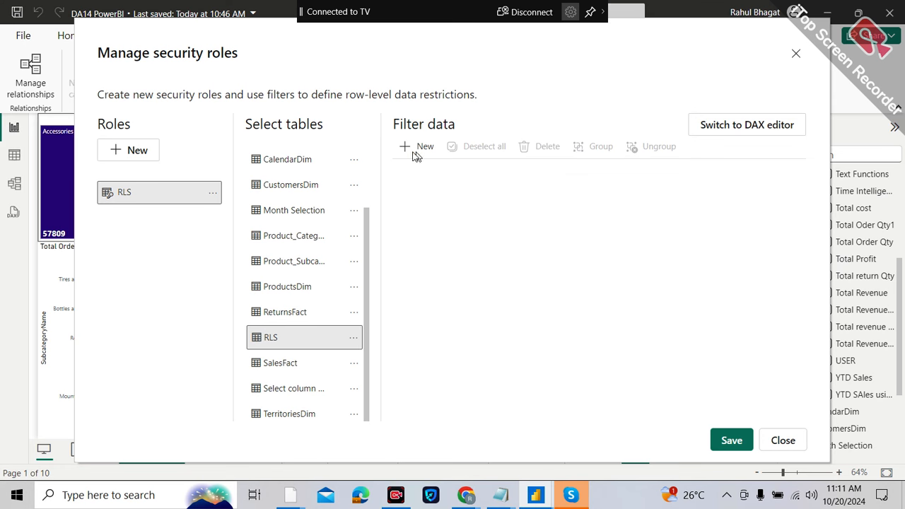
Add a DAX filter on the RLS table and erase the existing Country expression
{"action": "left_click", "coordinate": [428, 149]}
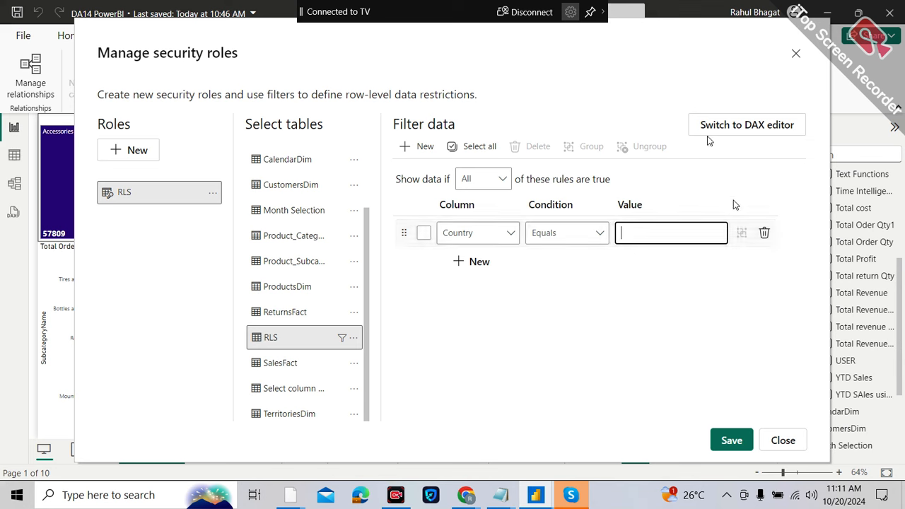
{"action": "left_click", "coordinate": [749, 127]}
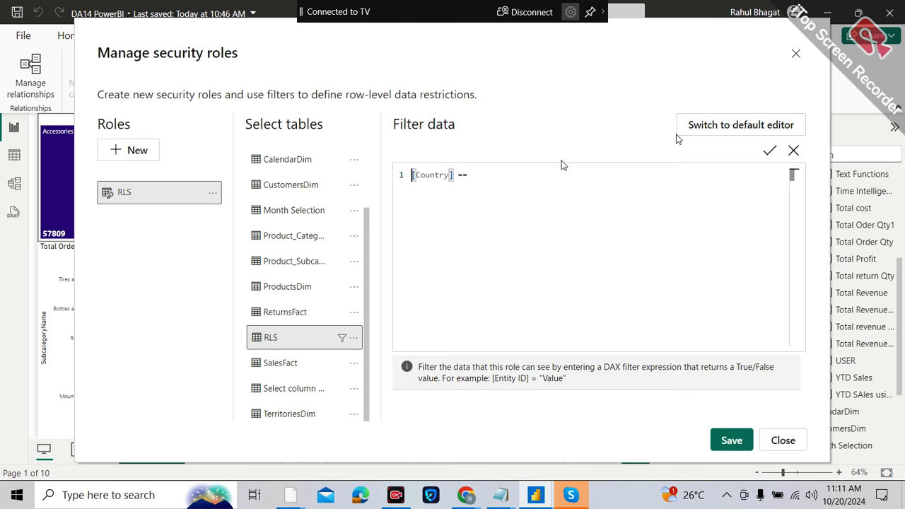
{"action": "left_click", "coordinate": [793, 150]}
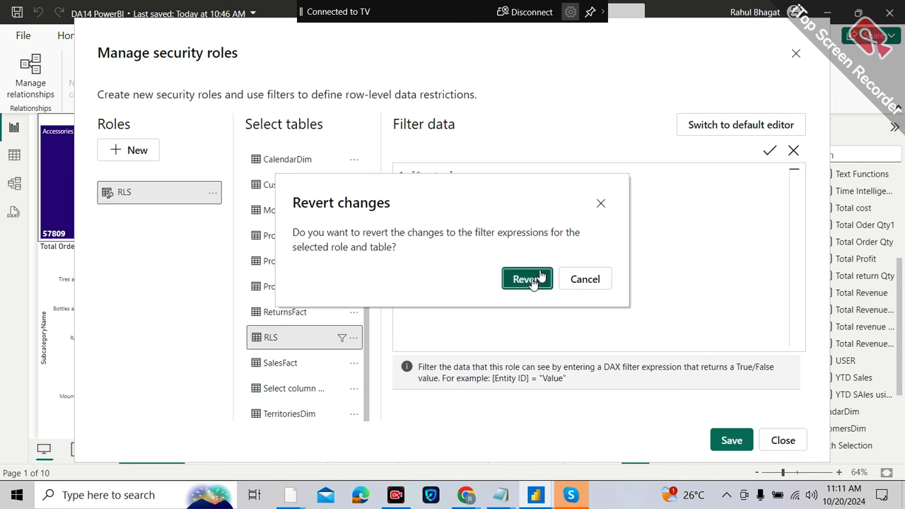
{"action": "left_click", "coordinate": [585, 281]}
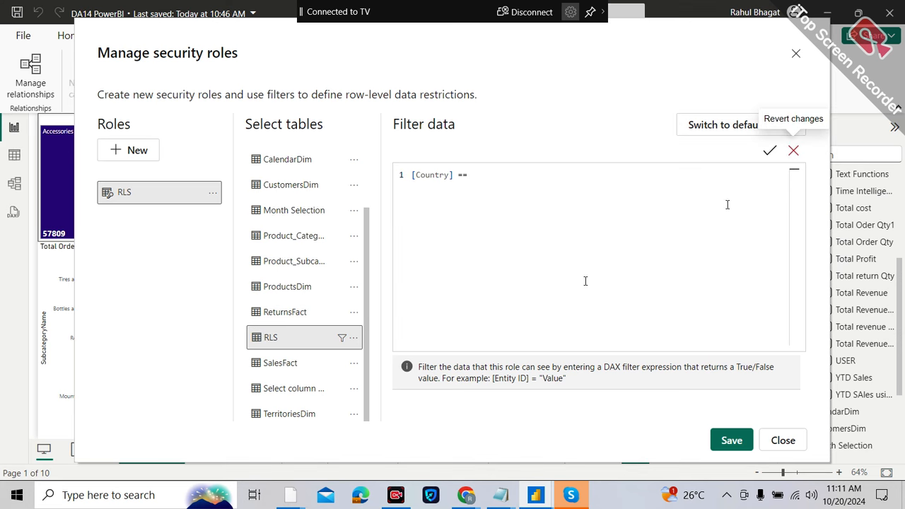
{"action": "left_click", "coordinate": [697, 125]}
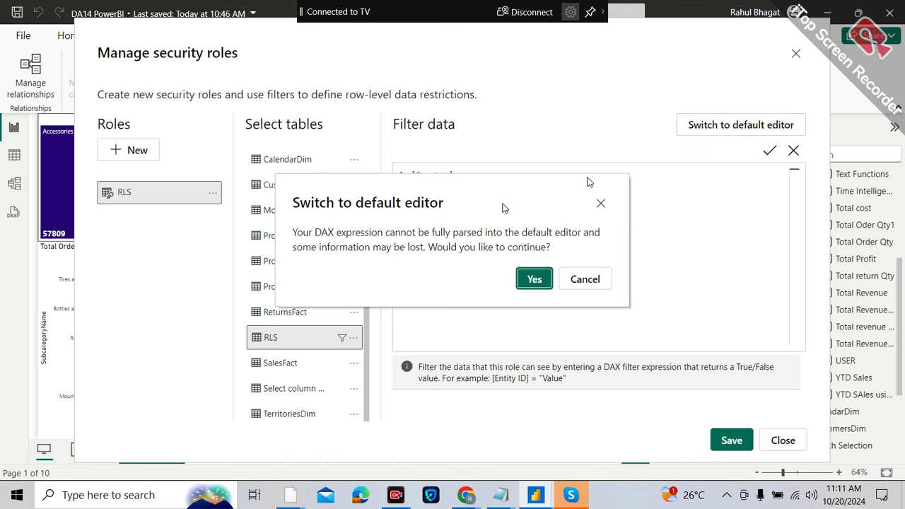
{"action": "left_click", "coordinate": [537, 283]}
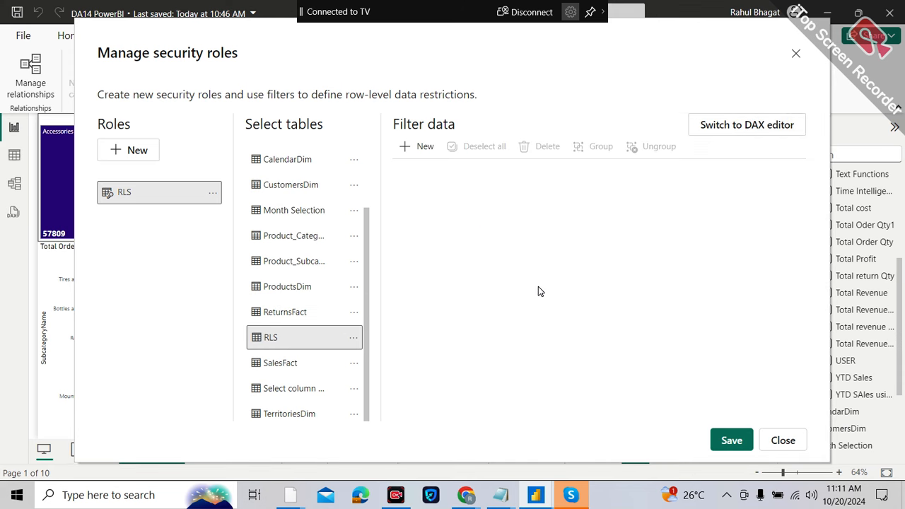
{"action": "left_click", "coordinate": [728, 128]}
{"action": "left_click", "coordinate": [467, 182]}
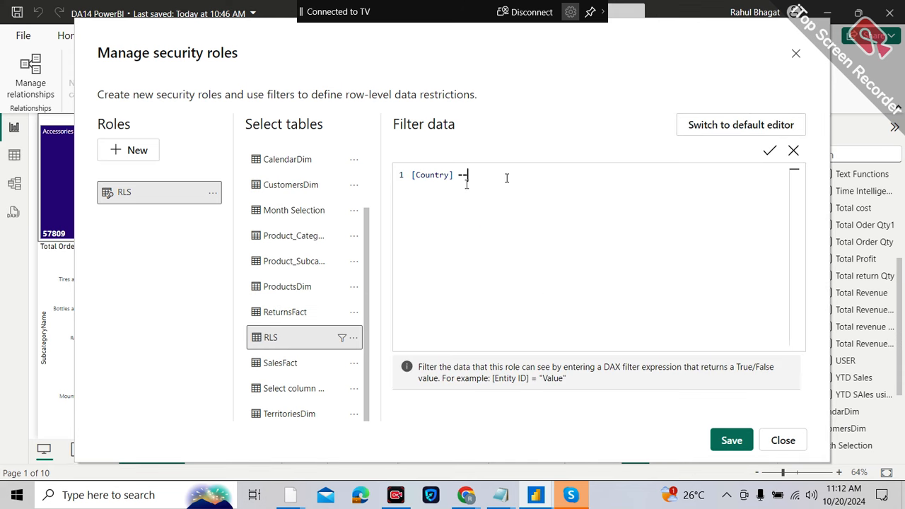
{"action": "key", "text": "BackSpace"}
{"action": "key", "text": "BackSpace"}
{"action": "key", "text": "BackSpace"}
{"action": "key", "text": "BackSpace"}
{"action": "key", "text": "BackSpace"}
{"action": "key", "text": "BackSpace"}
{"action": "key", "text": "BackSpace"}
{"action": "key", "text": "BackSpace"}
{"action": "key", "text": "BackSpace"}
{"action": "key", "text": "BackSpace"}
{"action": "key", "text": "BackSpace"}
Enter [Email address] = and paste USERPRINCIPALNAME copied from the Notepad notes
{"action": "type", "text": "["}
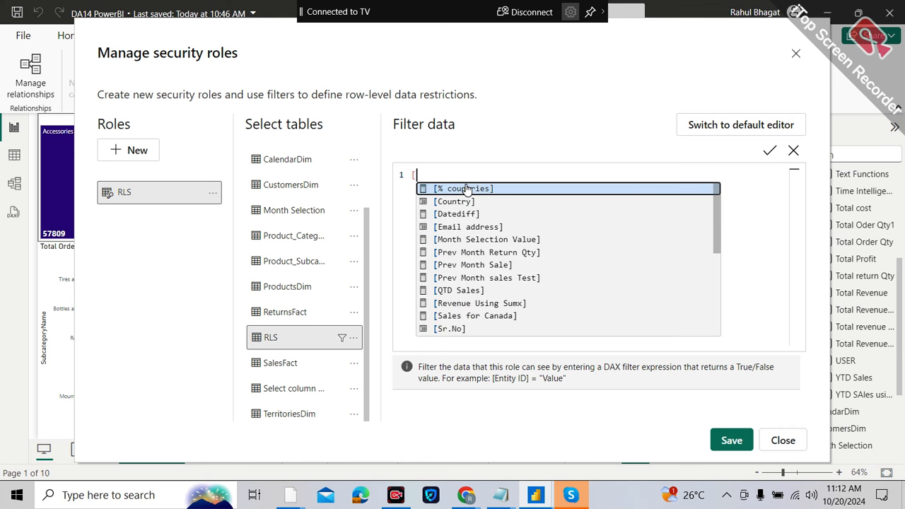
{"action": "type", "text": "email"}
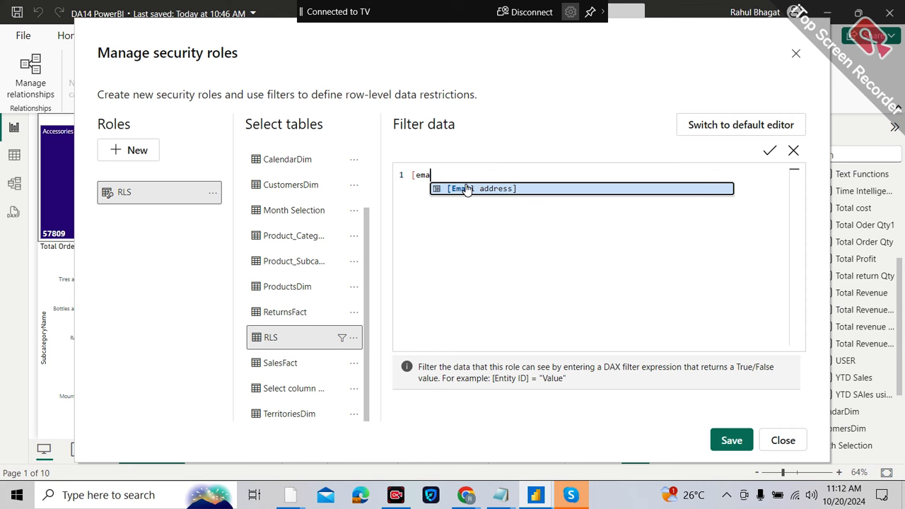
{"action": "key", "text": "Tab"}
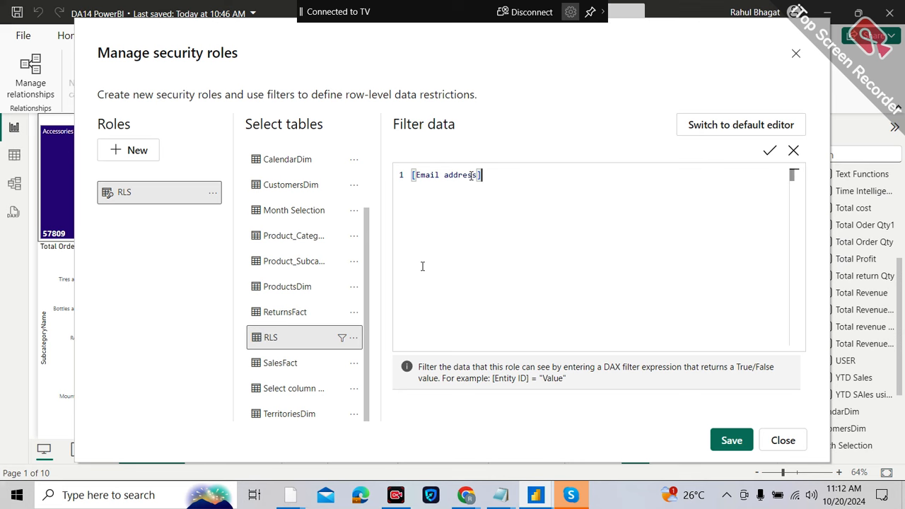
{"action": "type", "text": "="}
{"action": "mouse_move", "coordinate": [503, 503]}
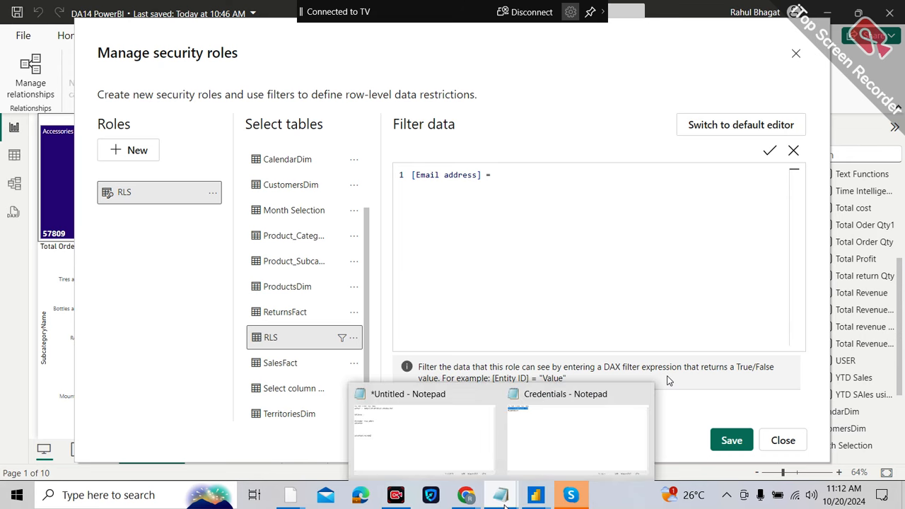
{"action": "left_click", "coordinate": [408, 433]}
{"action": "key", "text": "shift+Left"}
{"action": "key", "text": "shift+Left"}
{"action": "key", "text": "shift+Left"}
{"action": "key", "text": "shift+Left"}
{"action": "key", "text": "shift+Left"}
{"action": "key", "text": "shift+Left"}
{"action": "key", "text": "shift+Left"}
{"action": "key", "text": "shift+Left"}
{"action": "key", "text": "shift+Left"}
{"action": "key", "text": "shift+Left"}
{"action": "key", "text": "shift+Left"}
{"action": "key", "text": "shift+Left"}
{"action": "key", "text": "shift+Left"}
{"action": "key", "text": "shift+Left"}
{"action": "key", "text": "shift+Left"}
{"action": "key", "text": "shift+Left"}
{"action": "key", "text": "shift+Left"}
{"action": "key", "text": "ctrl+c"}
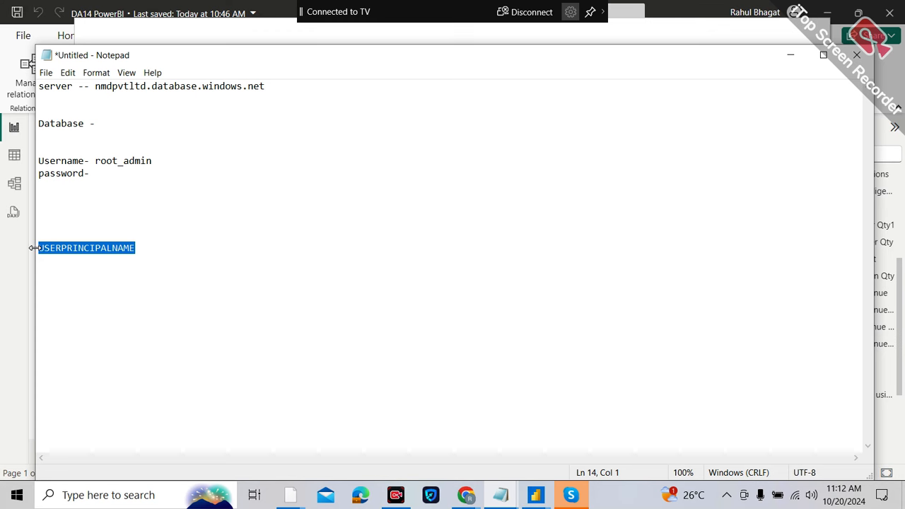
{"action": "mouse_move", "coordinate": [540, 503]}
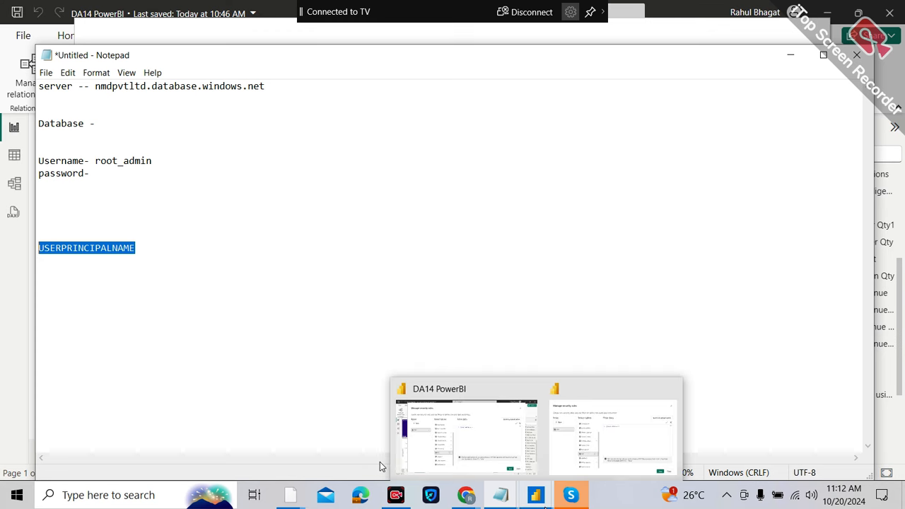
{"action": "left_click", "coordinate": [438, 432]}
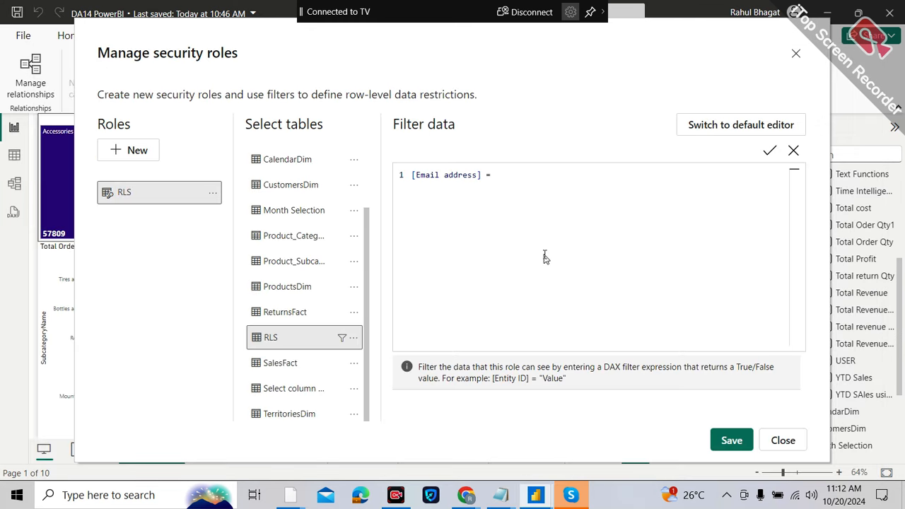
{"action": "left_click", "coordinate": [547, 190]}
{"action": "key", "text": "ctrl+v"}
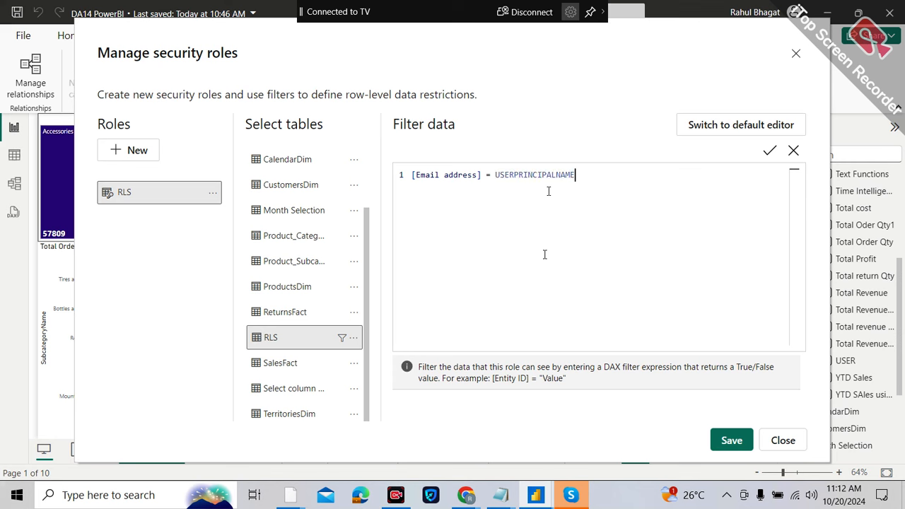
Append () so the filter reads [Email address] = USERPRINCIPALNAME()
{"action": "type", "text": "()"}
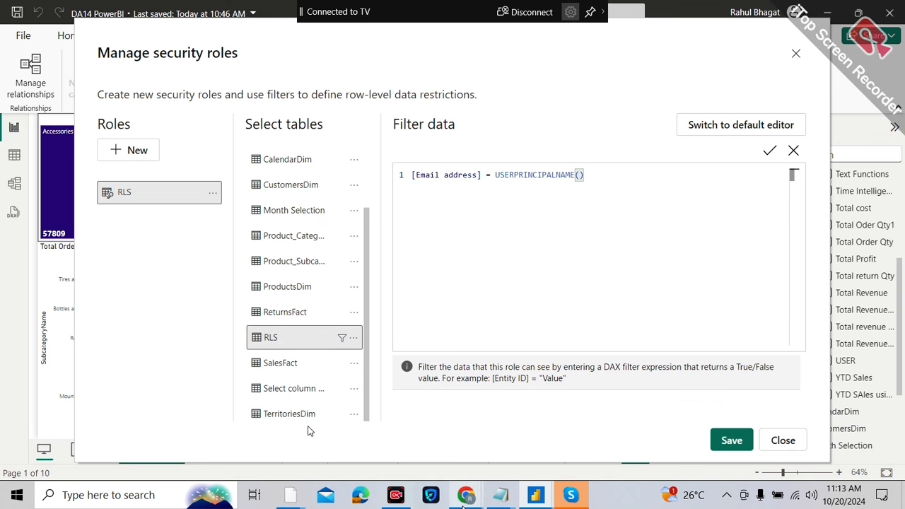
Admit the waiting participant in the Meet window, then return to Power BI's roles editor
{"action": "mouse_move", "coordinate": [464, 503]}
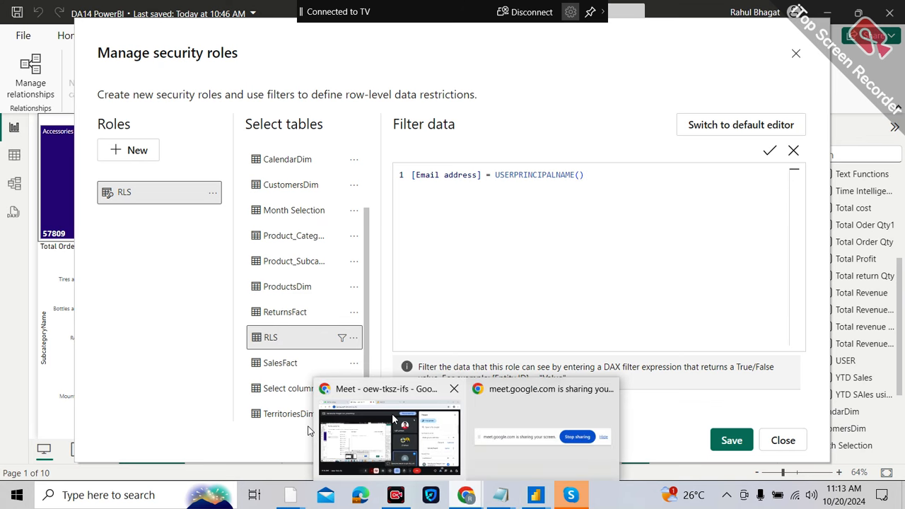
{"action": "left_click", "coordinate": [393, 418]}
{"action": "left_click", "coordinate": [820, 320]}
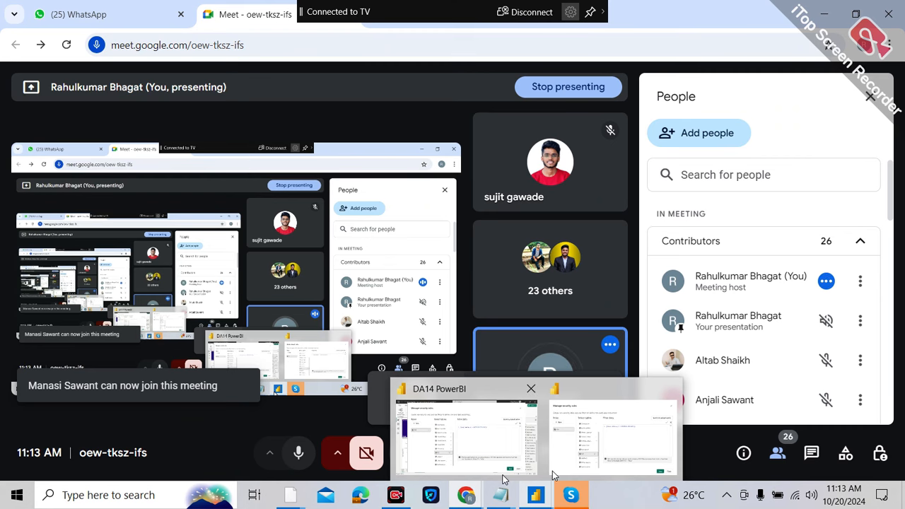
{"action": "left_click", "coordinate": [554, 474]}
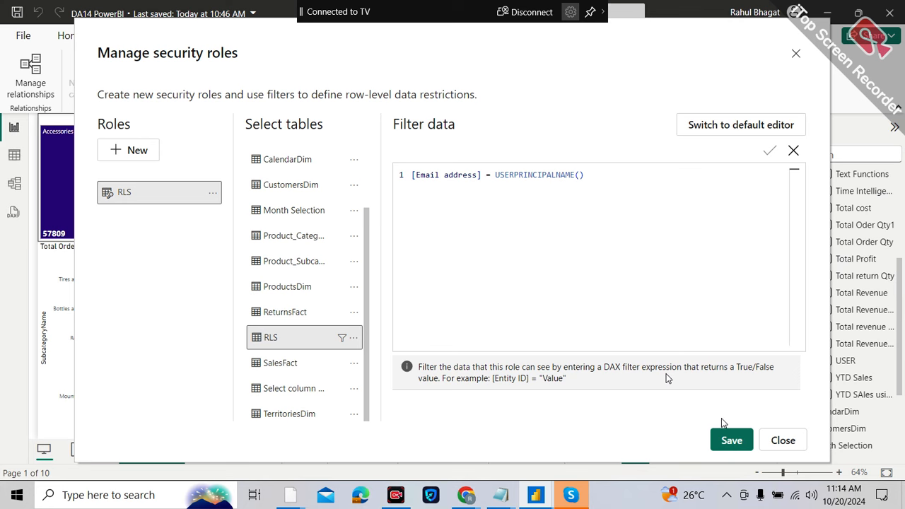
Save the RLS role filter, close the roles editor, and choose View as role
{"action": "left_click", "coordinate": [730, 440]}
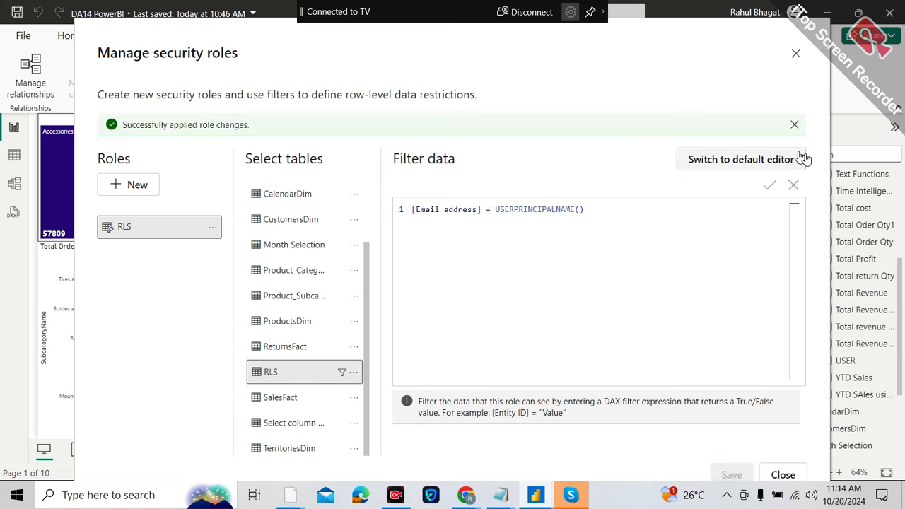
{"action": "left_click", "coordinate": [794, 56]}
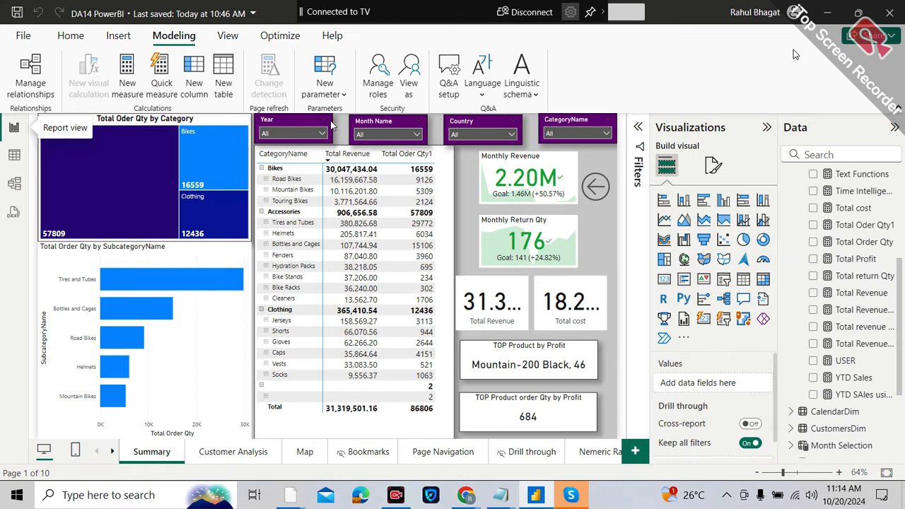
{"action": "left_click", "coordinate": [412, 85]}
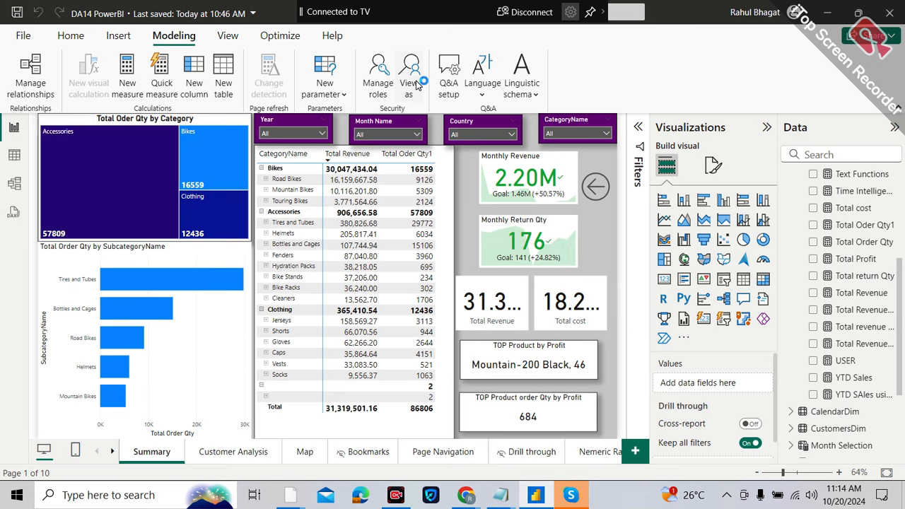
Preview the report as the RLS role, filtering Total Revenue to 3.03M and 8176 orders
{"action": "left_click", "coordinate": [416, 85]}
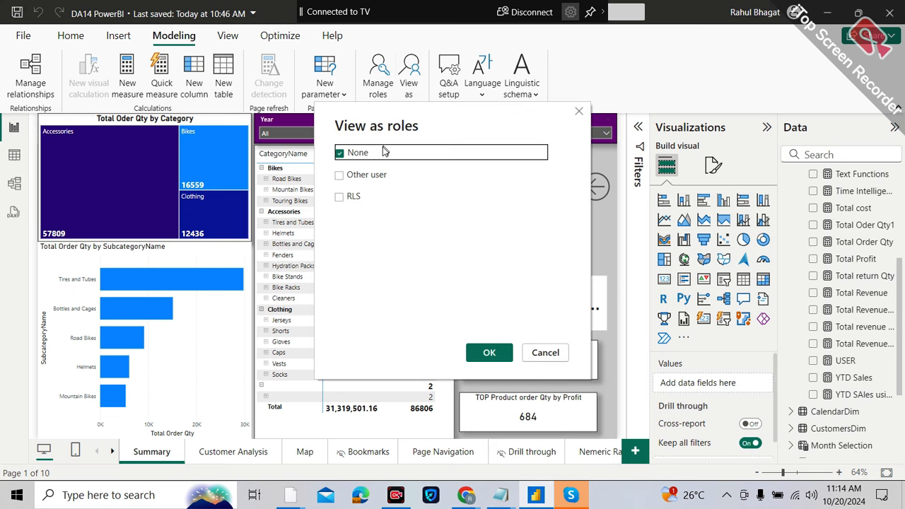
{"action": "left_click", "coordinate": [349, 198]}
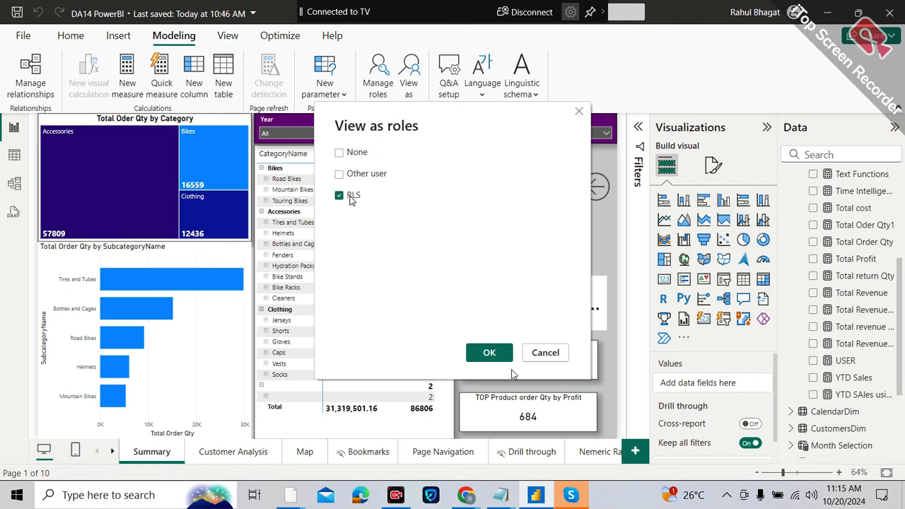
{"action": "left_click", "coordinate": [489, 352]}
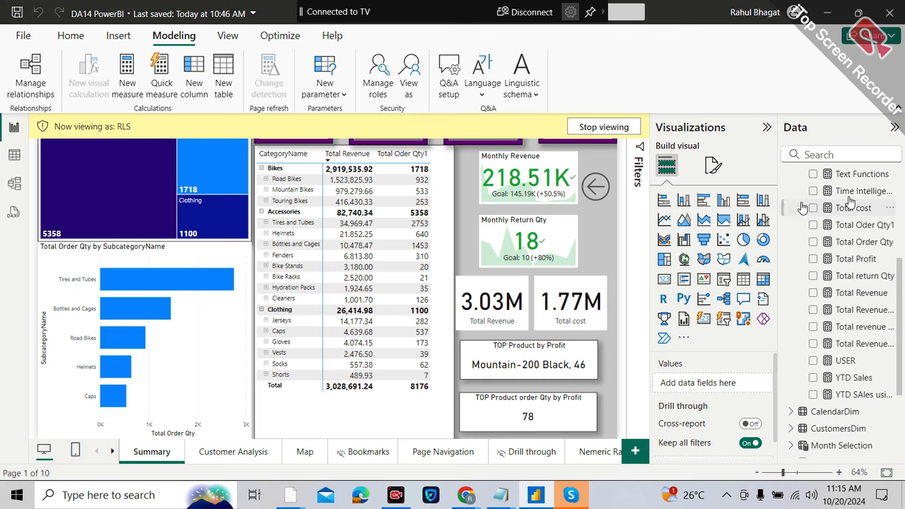
Add a new blank report page and search the Data pane for 'count'
{"action": "left_click", "coordinate": [844, 153]}
{"action": "type", "text": "com"}
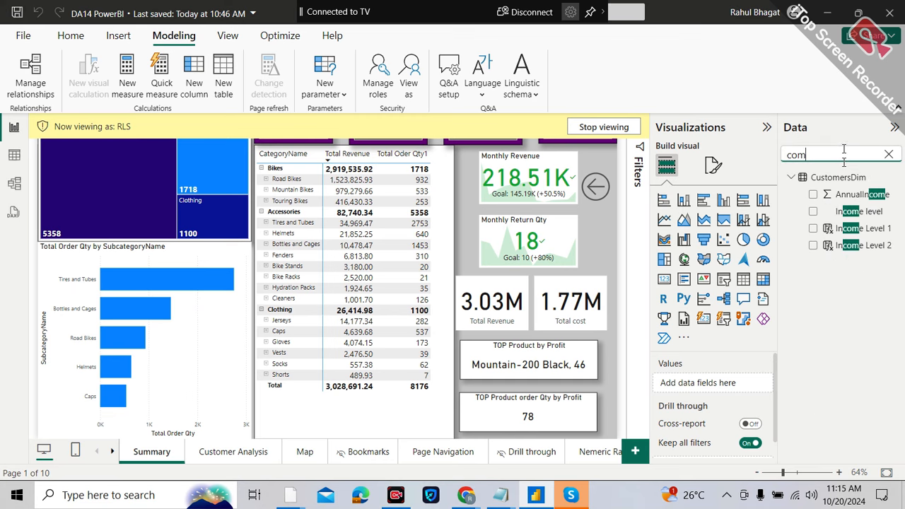
{"action": "left_click", "coordinate": [635, 449]}
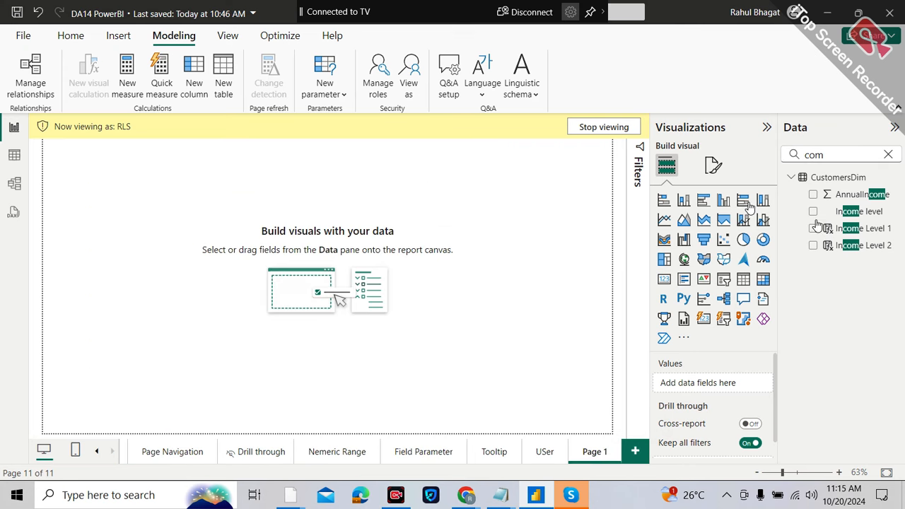
{"action": "left_click", "coordinate": [888, 154]}
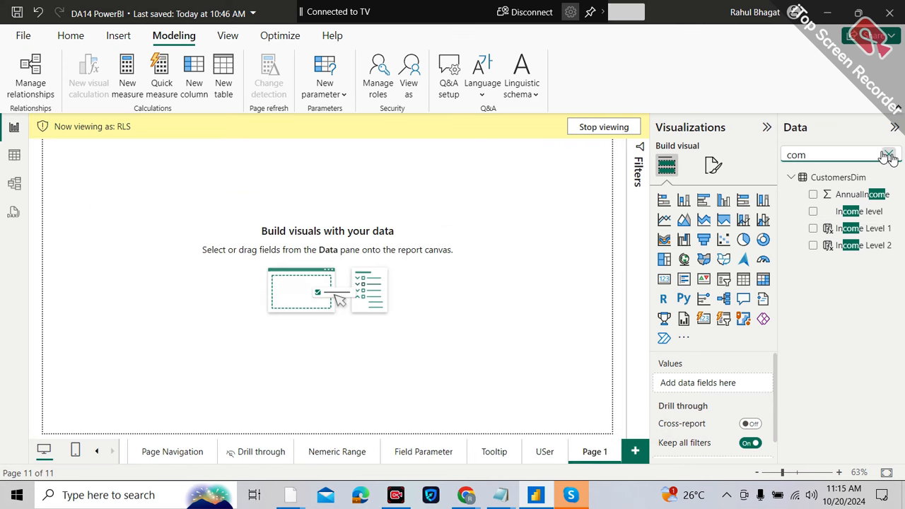
{"action": "type", "text": "count"}
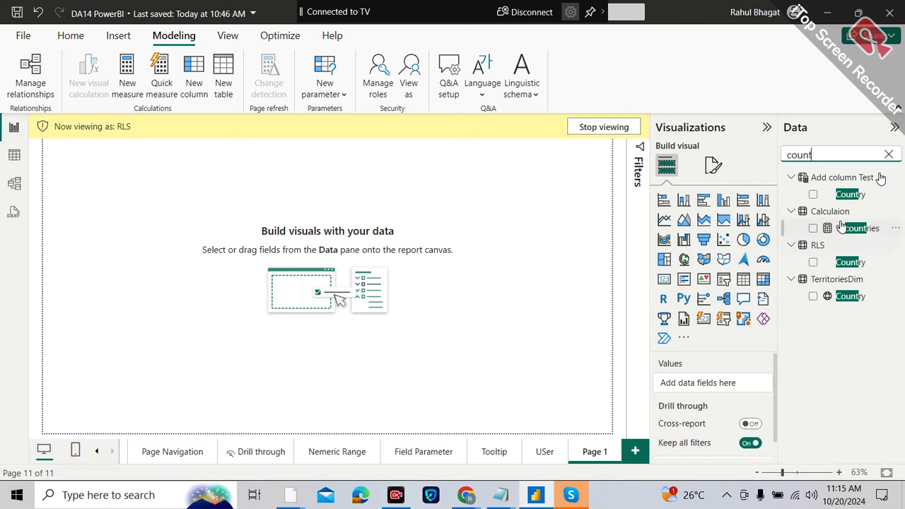
Place a resized TerritoriesDim Country slicer listing only Germany, then view the USer page
{"action": "left_click_drag", "start_coordinate": [841, 300], "coordinate": [385, 232]}
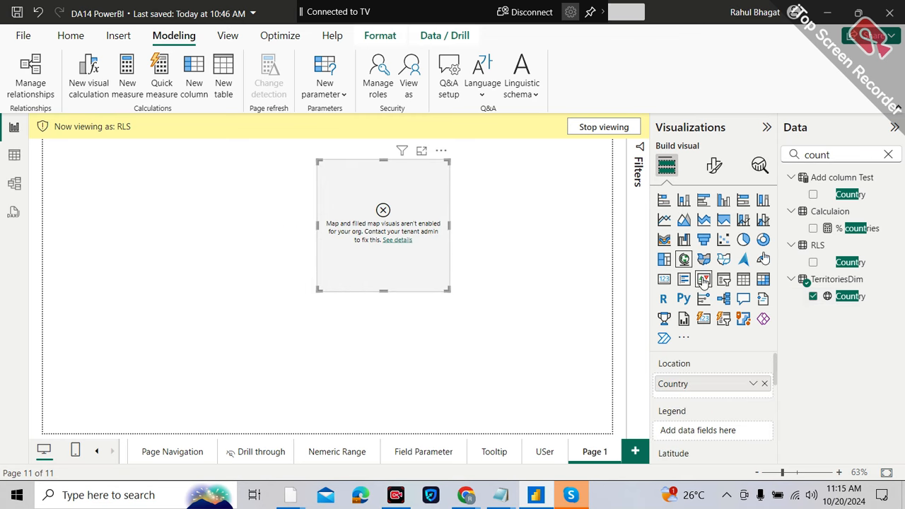
{"action": "left_click", "coordinate": [723, 281]}
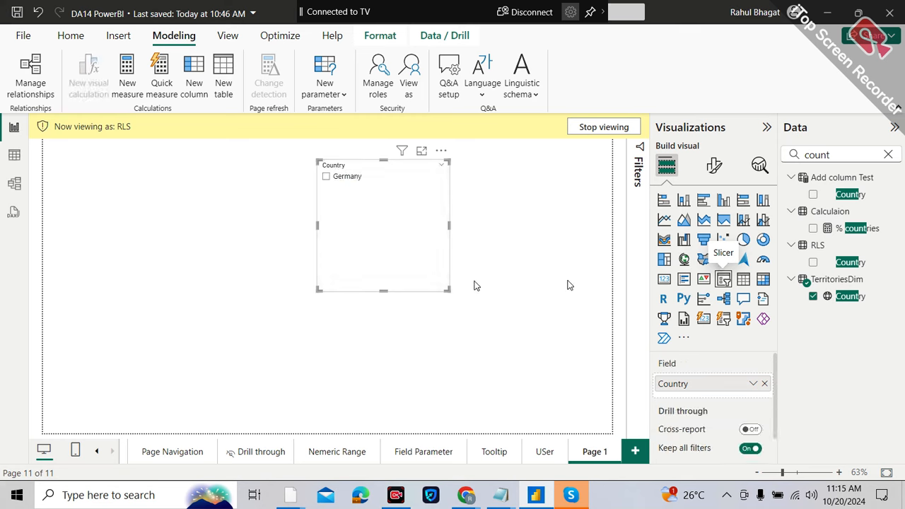
{"action": "left_click_drag", "start_coordinate": [372, 205], "coordinate": [380, 272]}
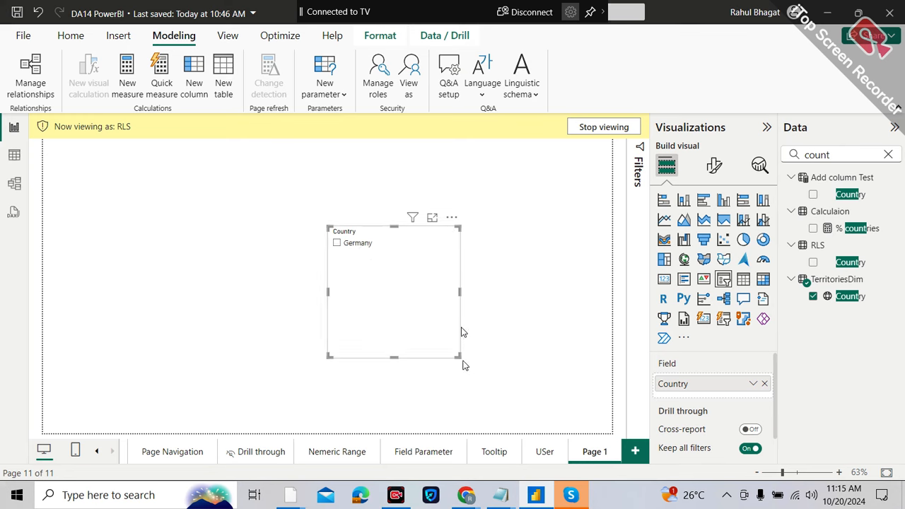
{"action": "left_click_drag", "start_coordinate": [457, 356], "coordinate": [426, 278]}
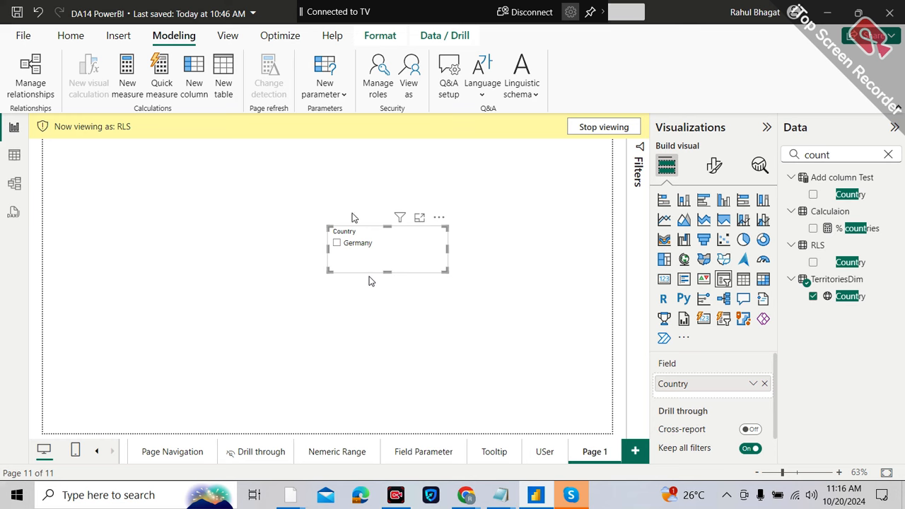
{"action": "left_click", "coordinate": [544, 453]}
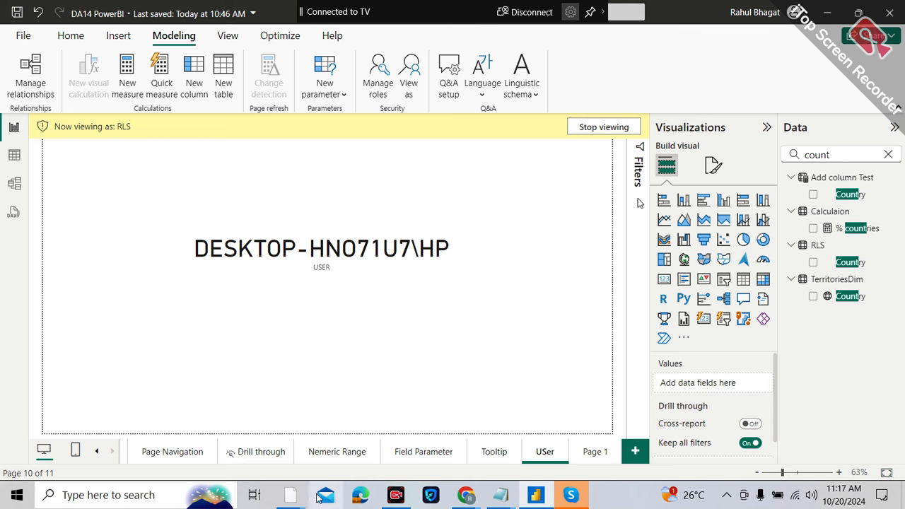
Minimize Power BI, Chrome and Notepad, close File Explorer, and open the RLS workbook
{"action": "left_click", "coordinate": [829, 12]}
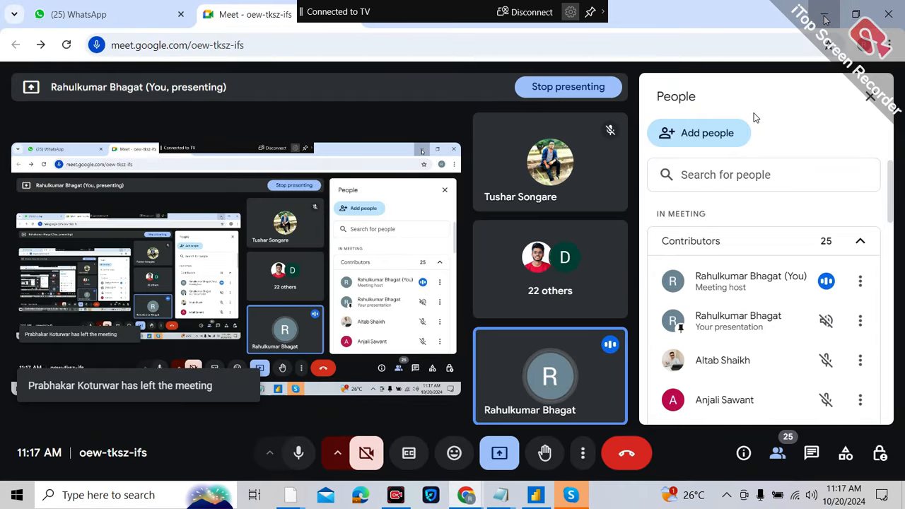
{"action": "left_click", "coordinate": [828, 12]}
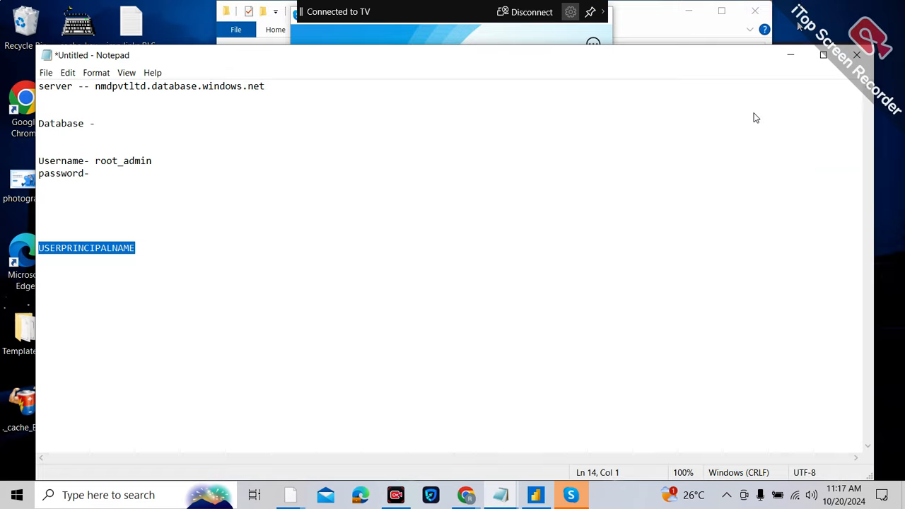
{"action": "left_click", "coordinate": [793, 56]}
{"action": "left_click", "coordinate": [688, 335]}
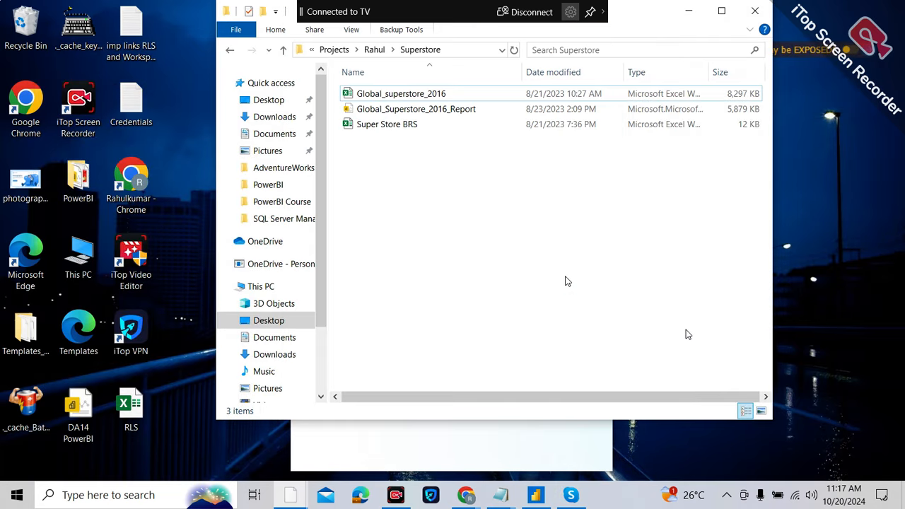
{"action": "left_click", "coordinate": [182, 172]}
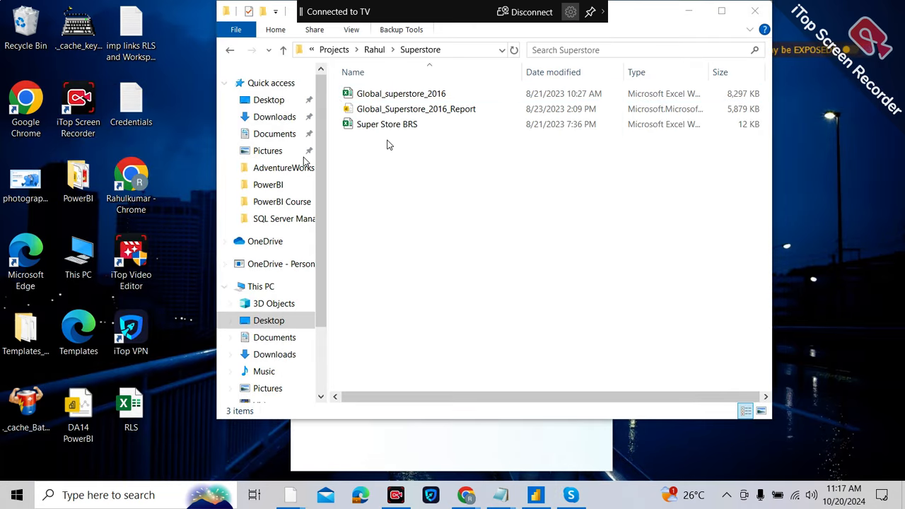
{"action": "left_click", "coordinate": [754, 10]}
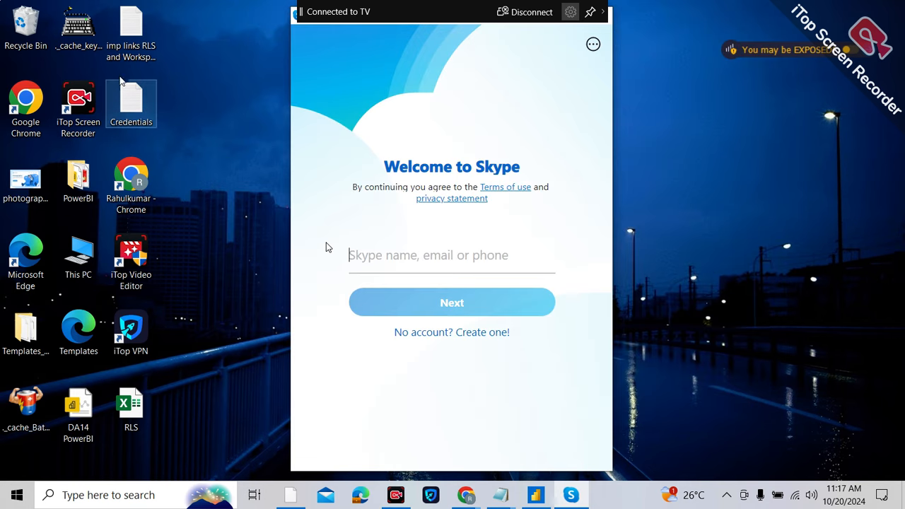
{"action": "double_click", "coordinate": [137, 390]}
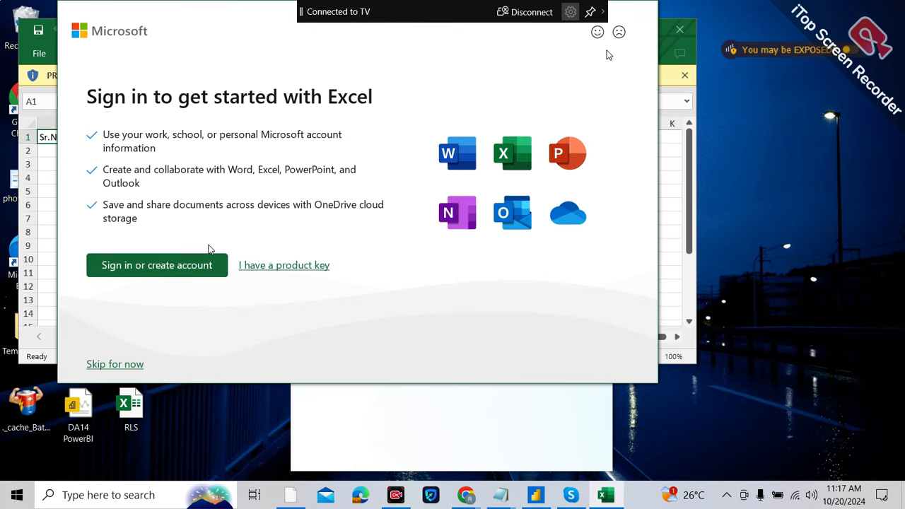
Skip the Excel sign-in prompts and inspect cells C5 (Germany), B5 and B2
{"action": "left_click", "coordinate": [114, 366]}
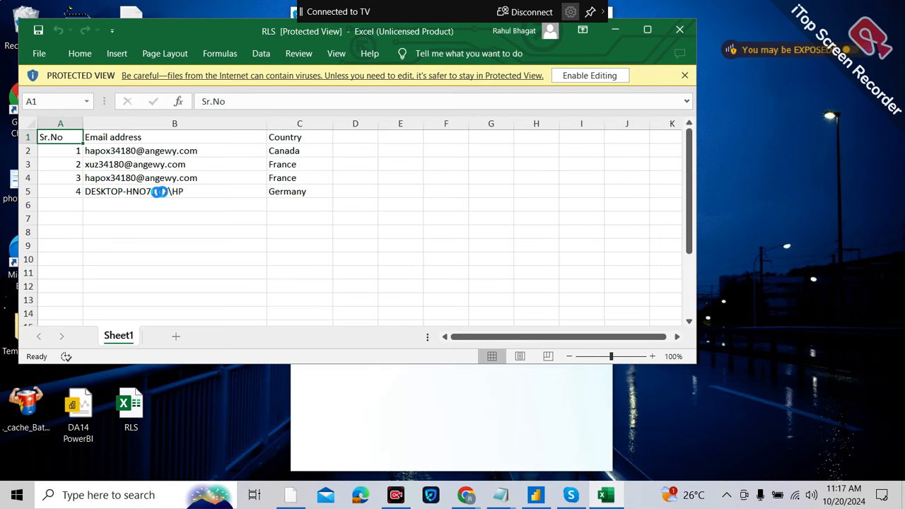
{"action": "left_click", "coordinate": [636, 13]}
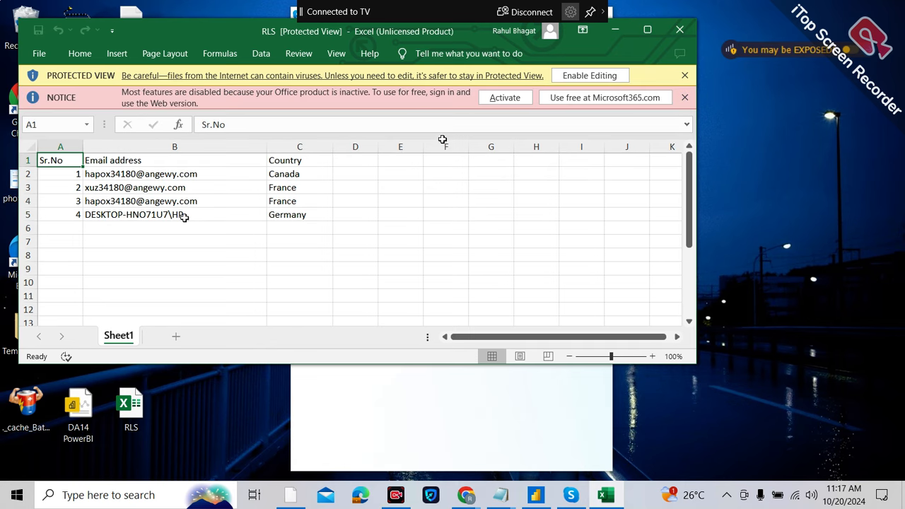
{"action": "left_click", "coordinate": [282, 215]}
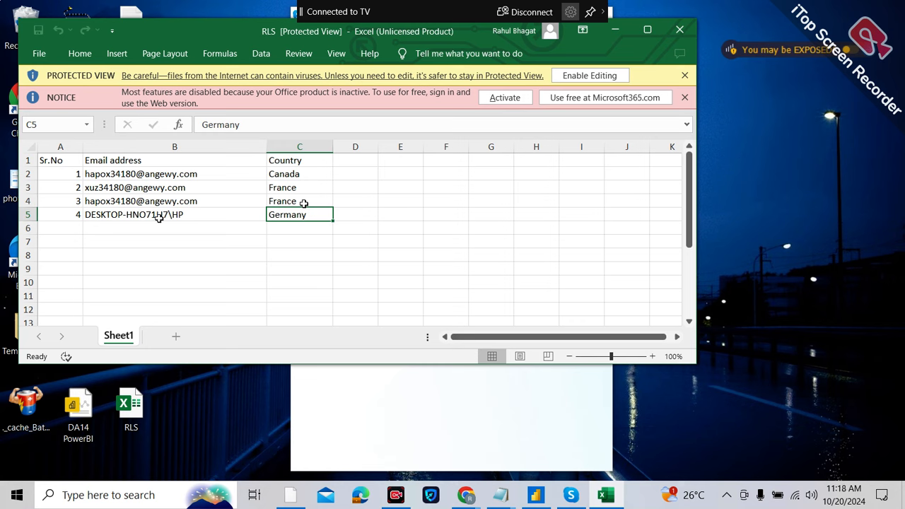
{"action": "left_click", "coordinate": [101, 215]}
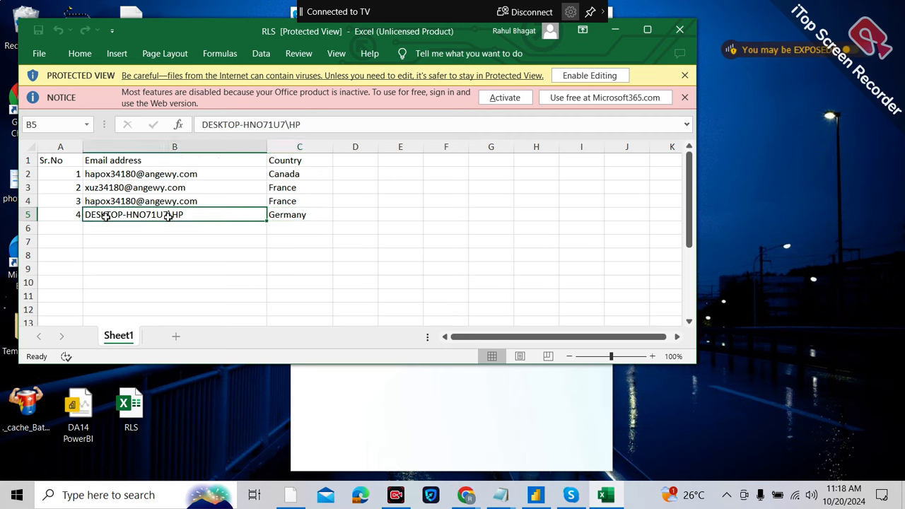
{"action": "left_click", "coordinate": [104, 177]}
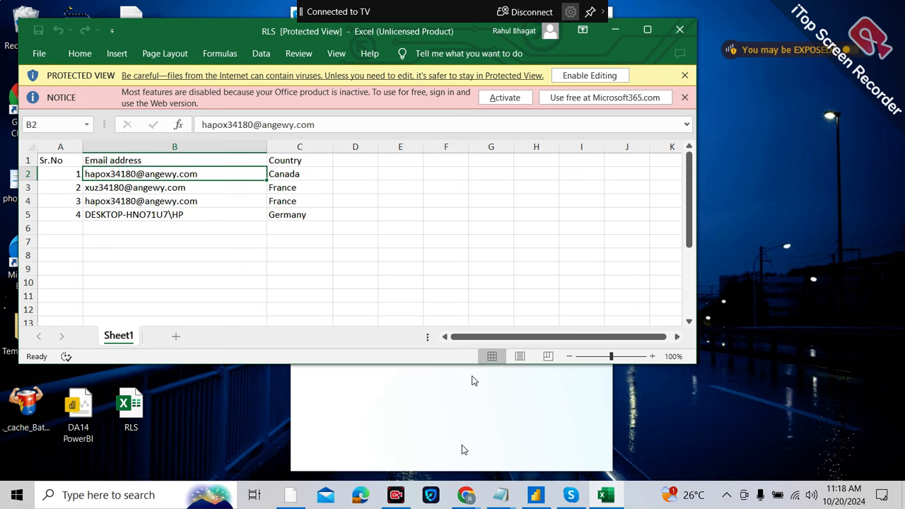
Stop viewing as RLS on the Summary page, restoring the unfiltered 31.3M revenue
{"action": "left_click", "coordinate": [523, 430]}
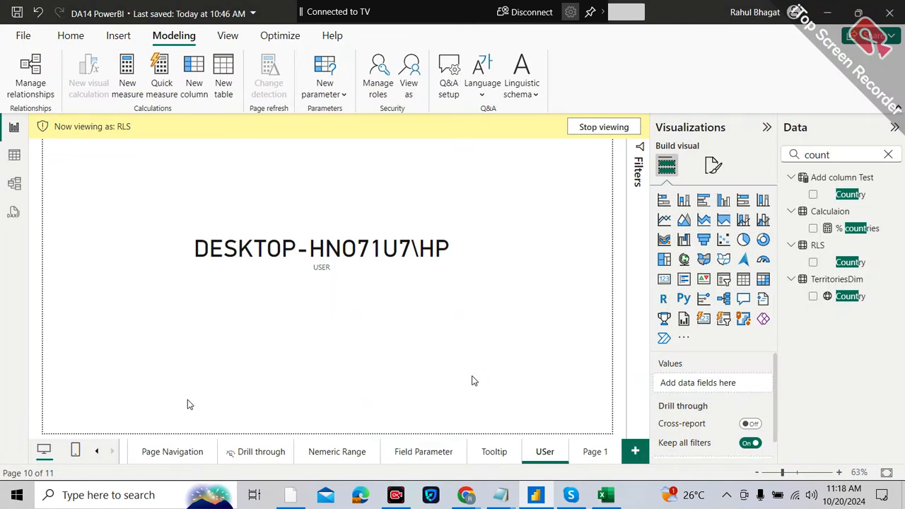
{"action": "left_click", "coordinate": [99, 450]}
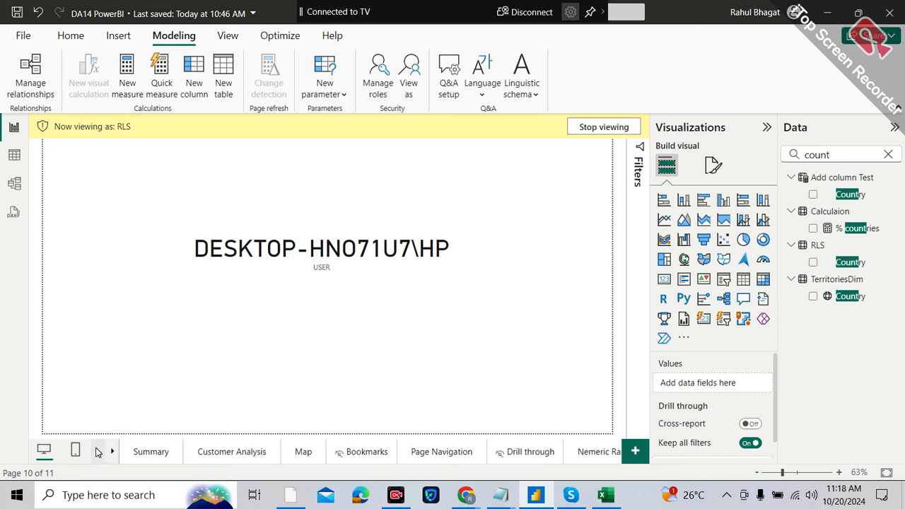
{"action": "left_click", "coordinate": [172, 458]}
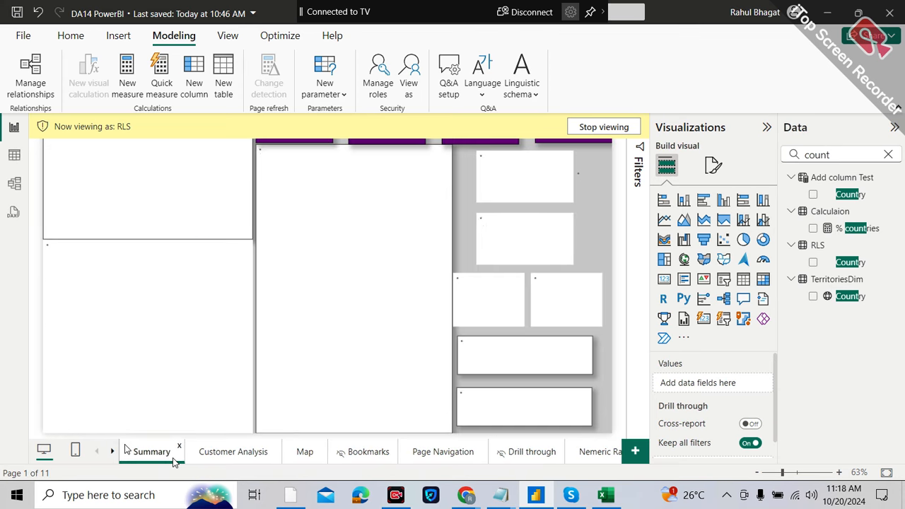
{"action": "left_click", "coordinate": [603, 127]}
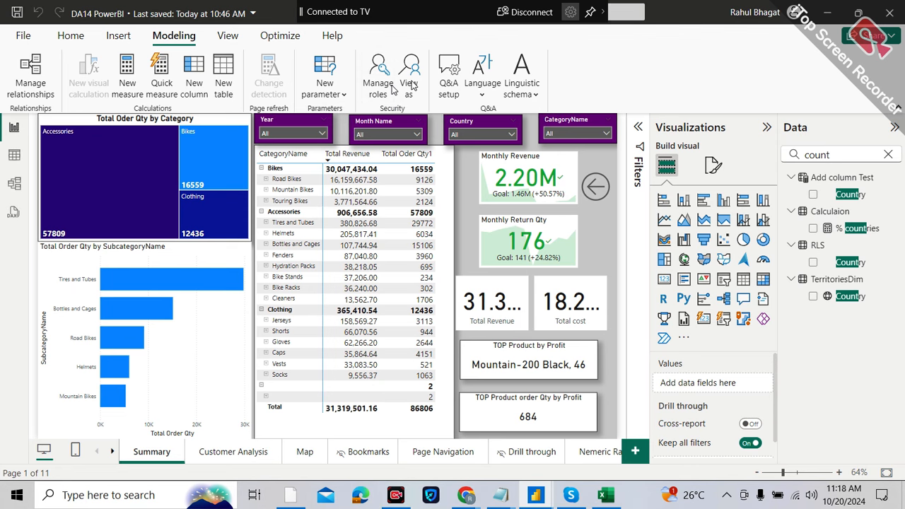
{"action": "left_click", "coordinate": [391, 89]}
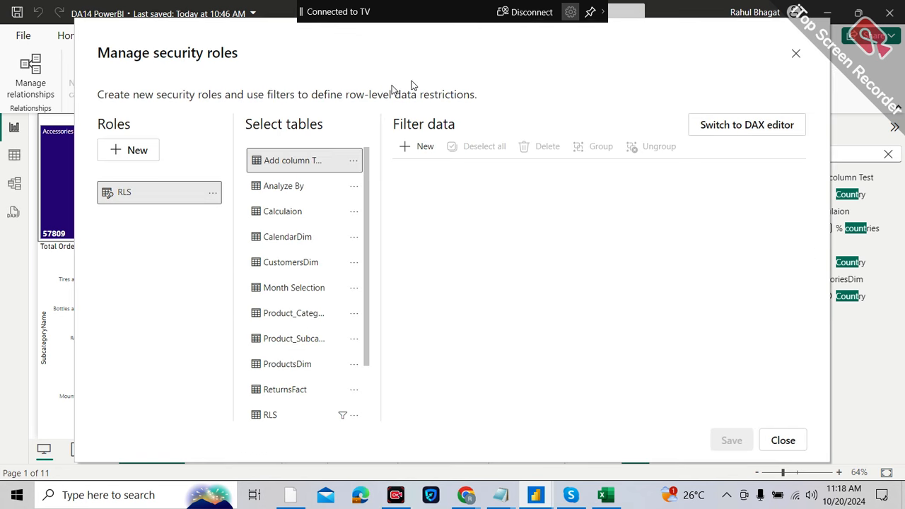
{"action": "left_click", "coordinate": [795, 55]}
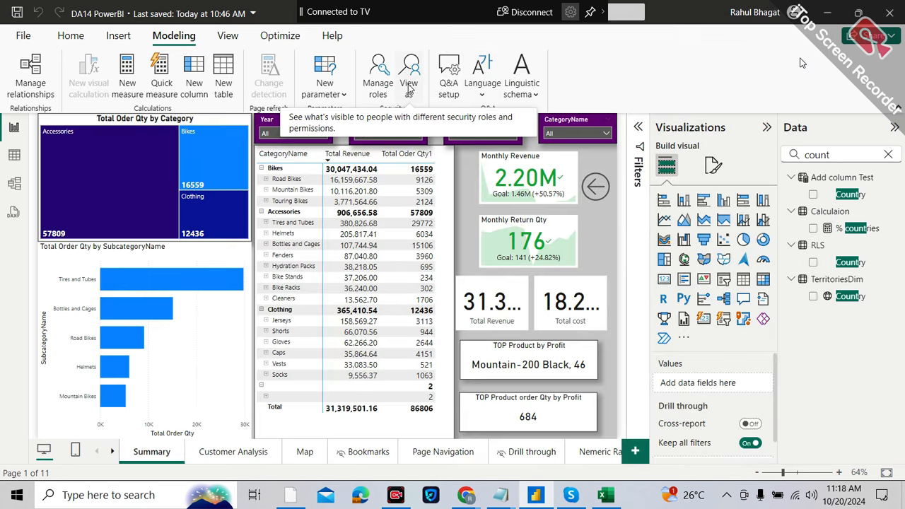
Save and publish to the RahulTest workspace, replacing the existing DA14 PowerBI semantic model
{"action": "left_click", "coordinate": [70, 35]}
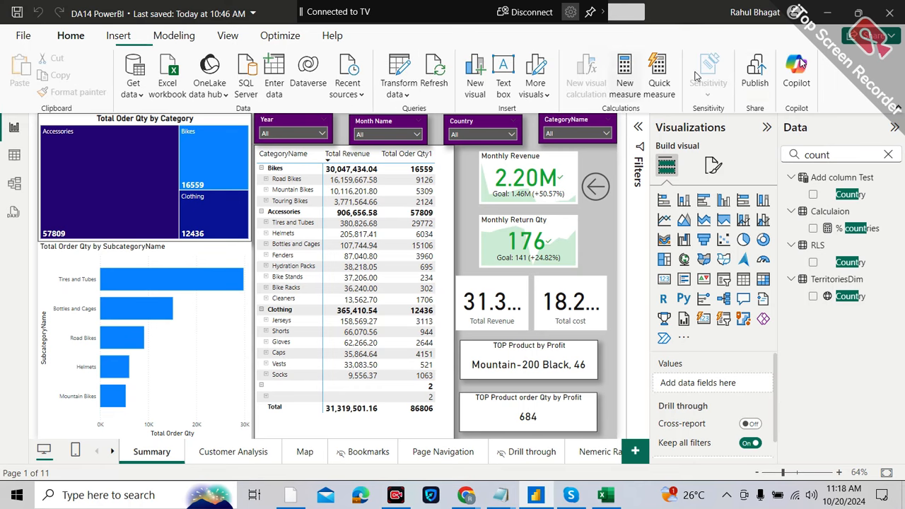
{"action": "left_click", "coordinate": [762, 77]}
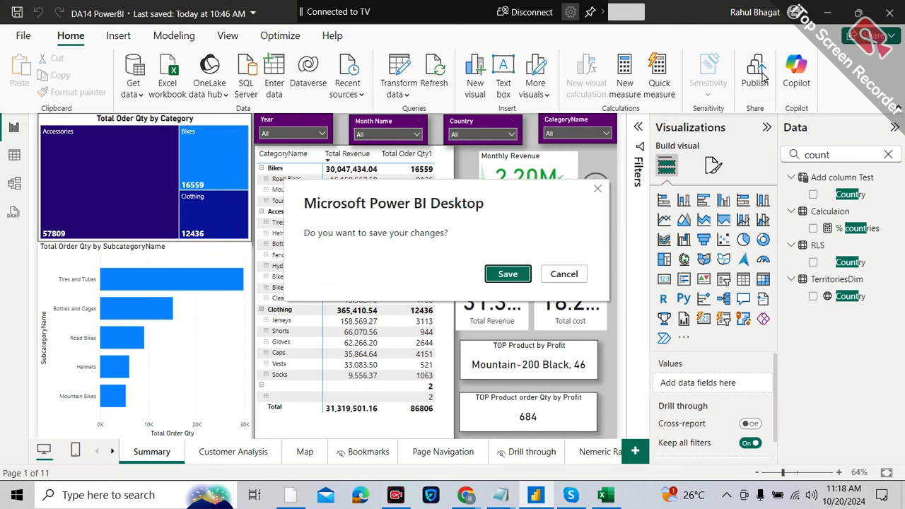
{"action": "left_click", "coordinate": [507, 274]}
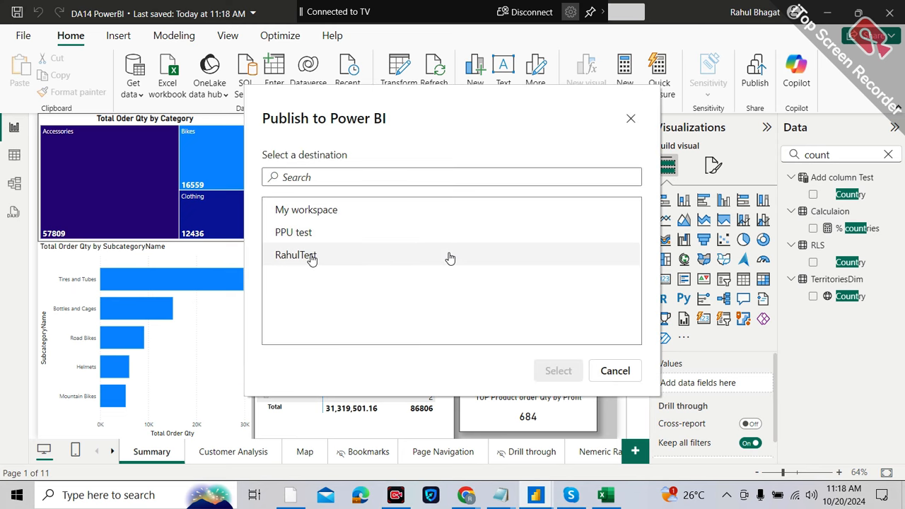
{"action": "left_click", "coordinate": [311, 259]}
{"action": "left_click", "coordinate": [569, 372]}
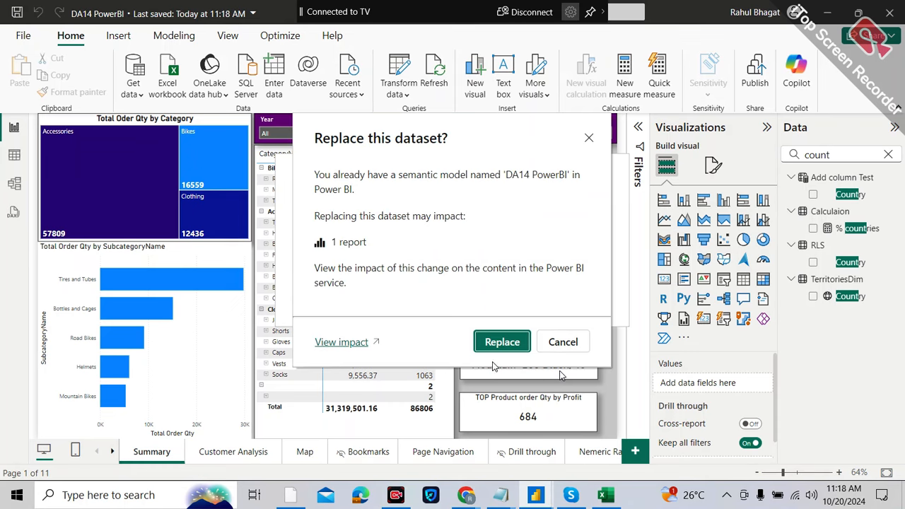
{"action": "left_click", "coordinate": [493, 339]}
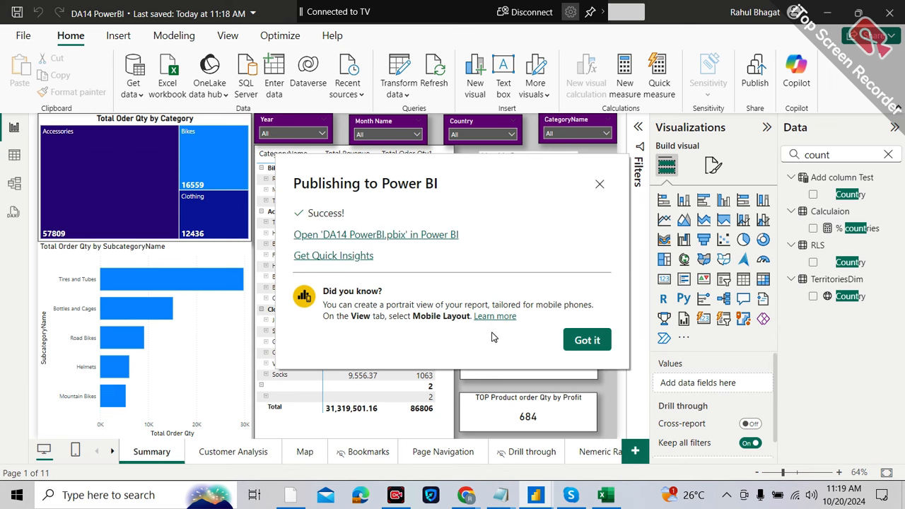
{"action": "left_click", "coordinate": [586, 340]}
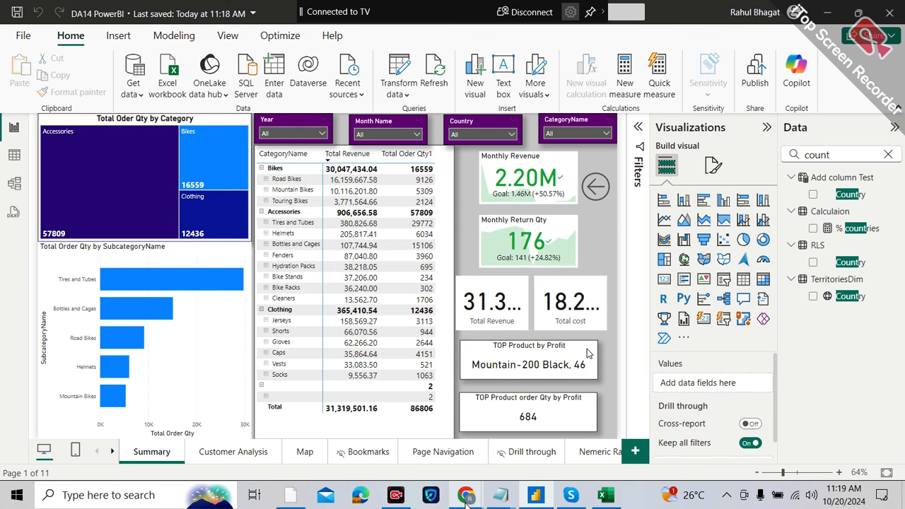
Hide the meeting window and bring Chrome forward on the Power BI Service tab
{"action": "mouse_move", "coordinate": [465, 499]}
{"action": "mouse_move", "coordinate": [434, 458]}
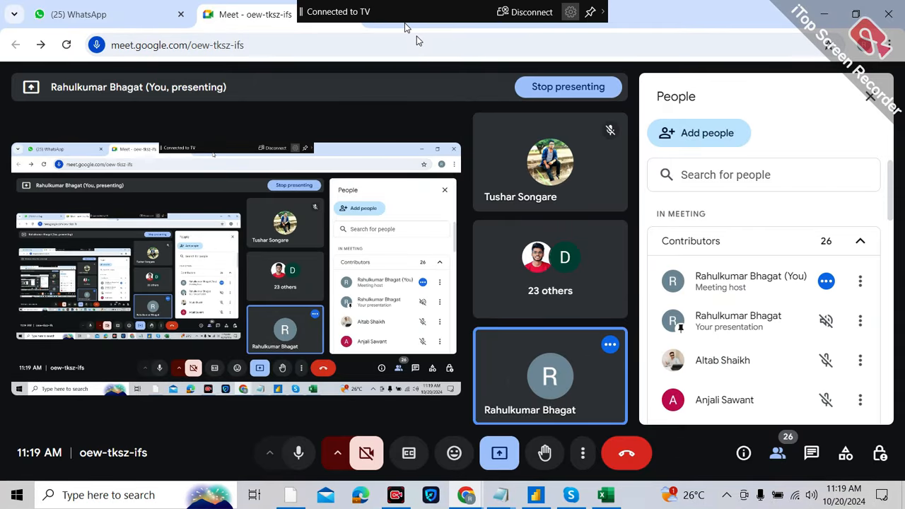
{"action": "left_click", "coordinate": [823, 14]}
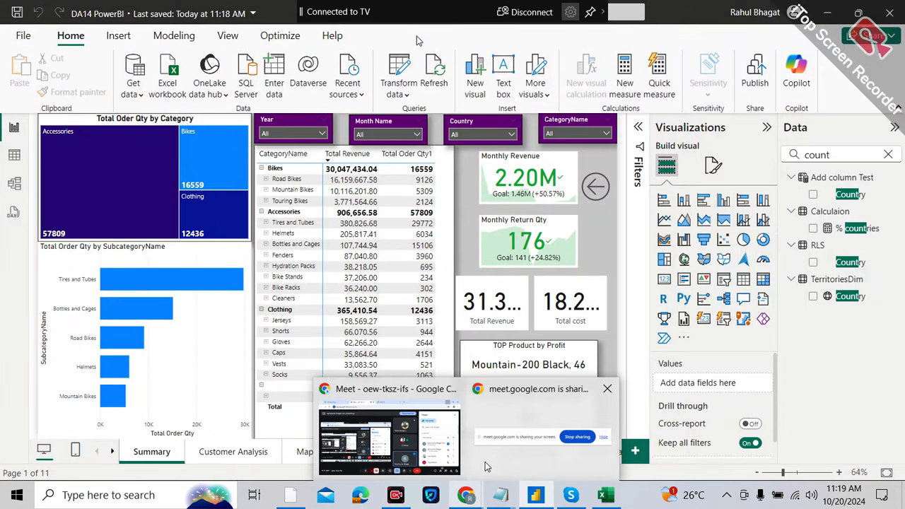
{"action": "left_click", "coordinate": [415, 451]}
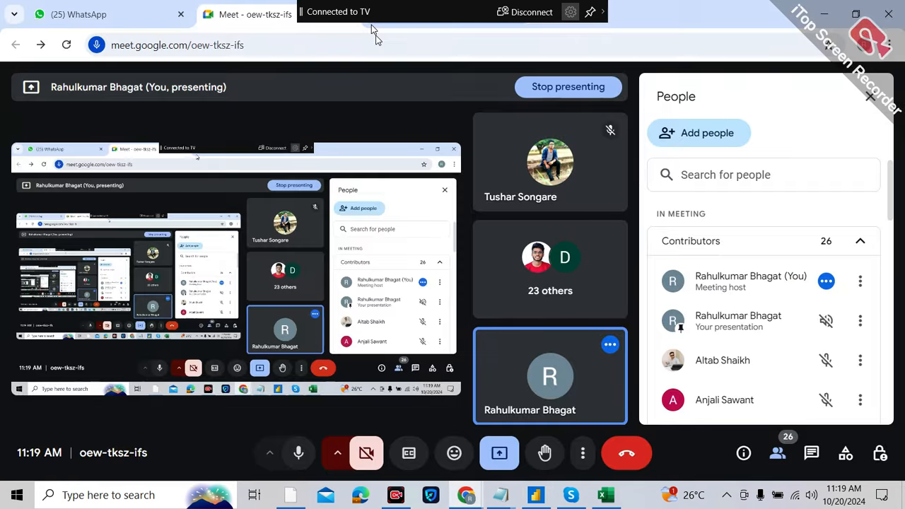
{"action": "left_click", "coordinate": [372, 26]}
{"action": "left_click", "coordinate": [299, 44]}
{"action": "double_click", "coordinate": [299, 44]}
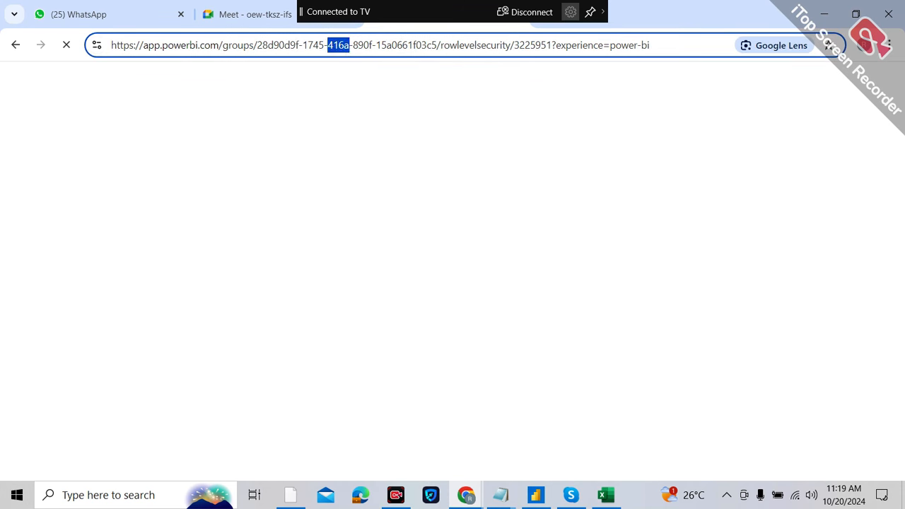
{"action": "double_click", "coordinate": [296, 44]}
{"action": "left_click", "coordinate": [355, 269]}
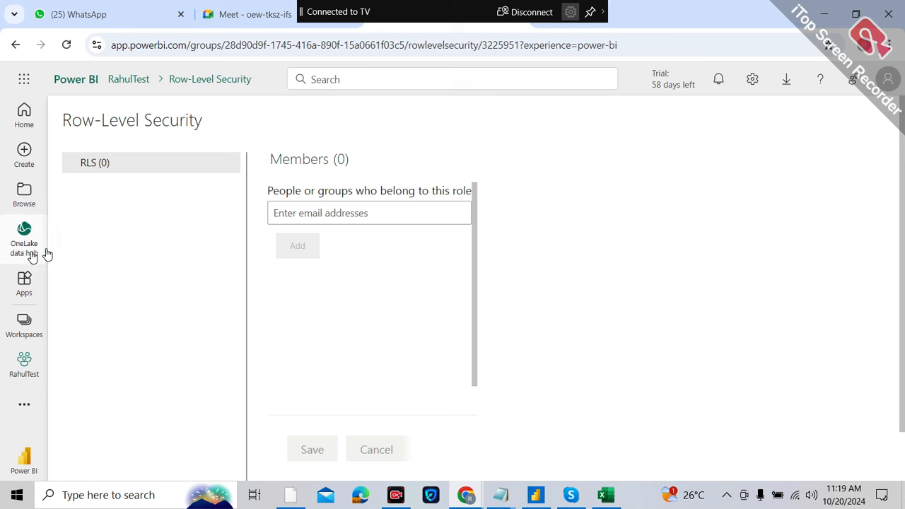
Open the DA14 PowerBI report from the RahulTest workspace at its USer page
{"action": "left_click", "coordinate": [25, 316]}
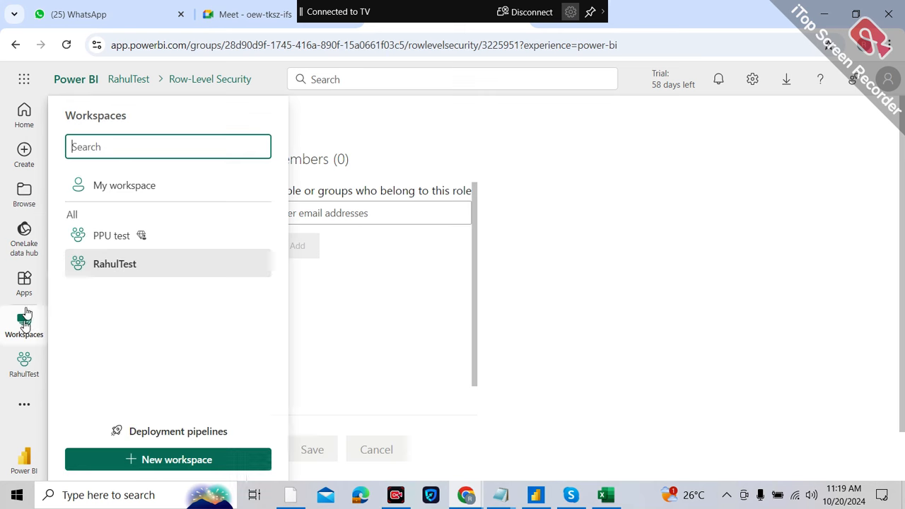
{"action": "left_click", "coordinate": [106, 263]}
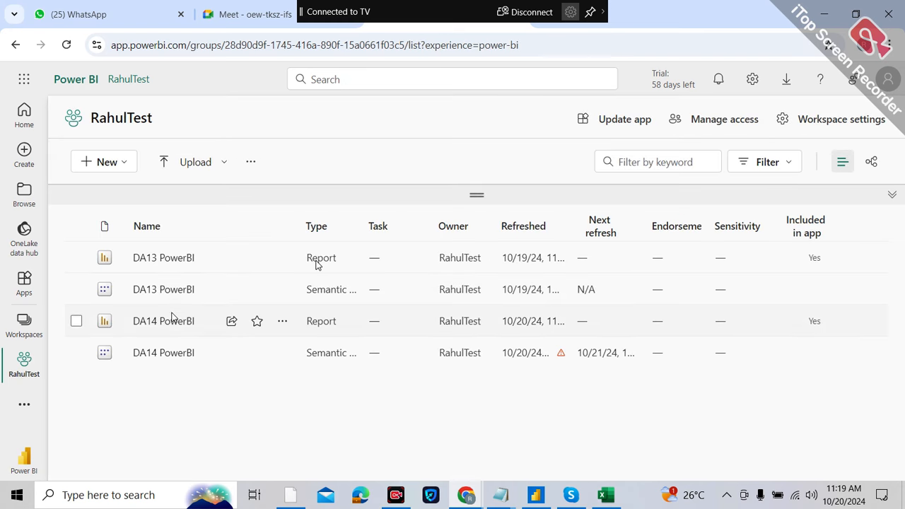
{"action": "left_click", "coordinate": [168, 322]}
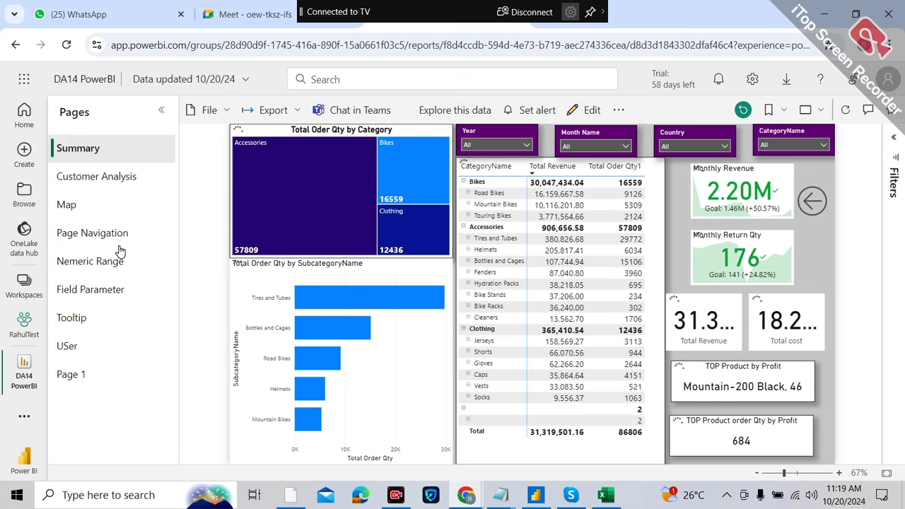
{"action": "left_click", "coordinate": [84, 348]}
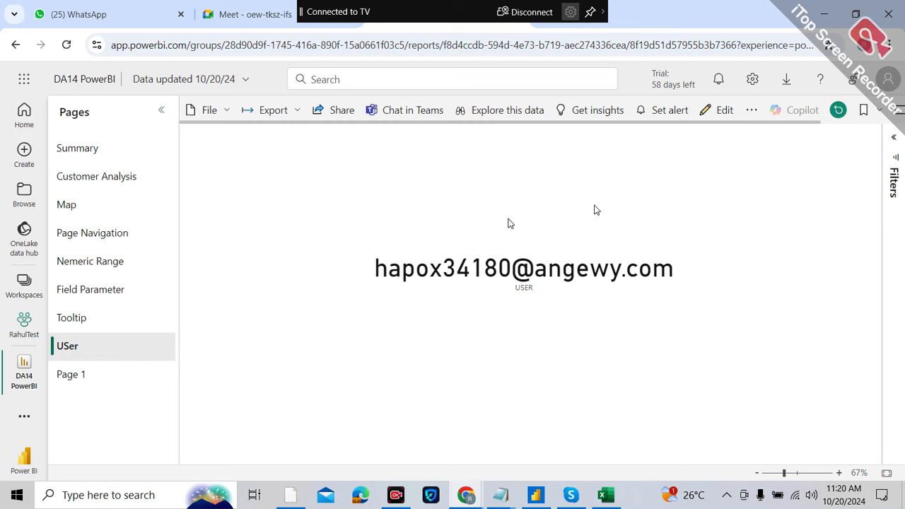
Show the Desktop USer page with the local account, then return to the web report
{"action": "key", "text": "alt+Tab"}
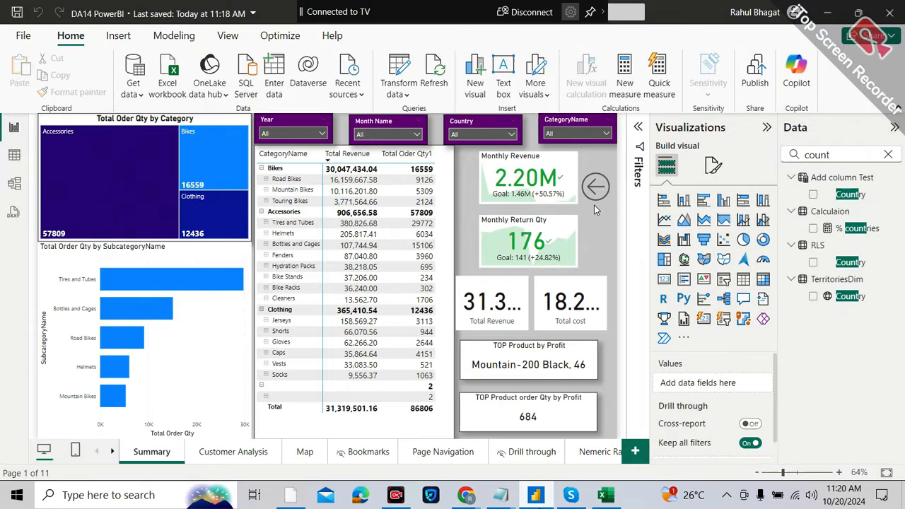
{"action": "left_click", "coordinate": [112, 453]}
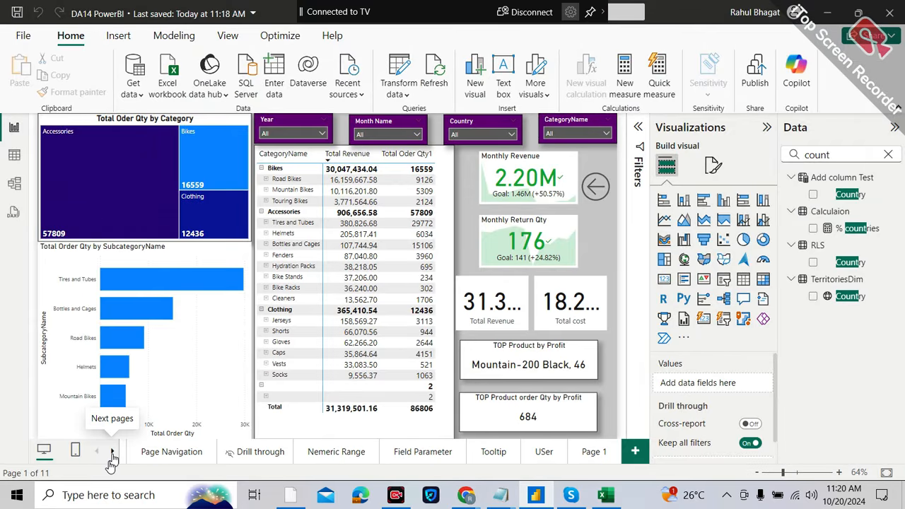
{"action": "left_click", "coordinate": [553, 456]}
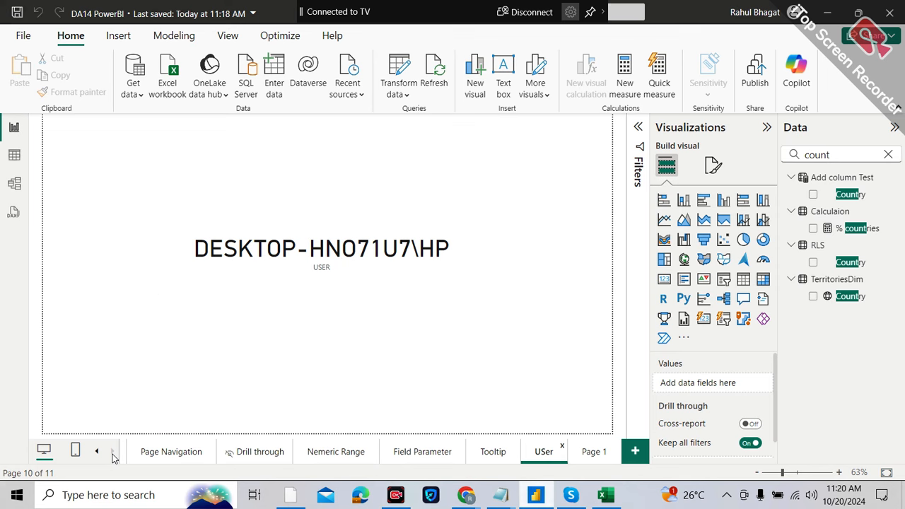
{"action": "mouse_move", "coordinate": [536, 495]}
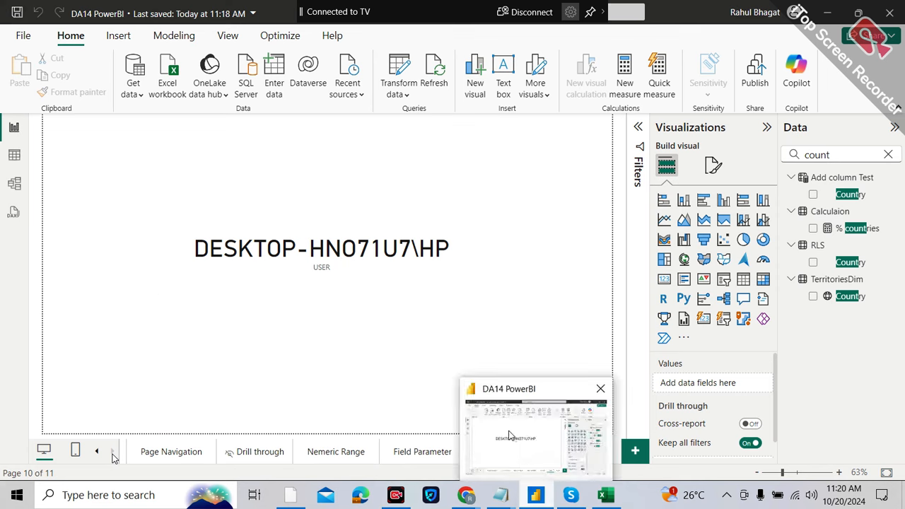
{"action": "mouse_move", "coordinate": [508, 496]}
{"action": "mouse_move", "coordinate": [466, 495]}
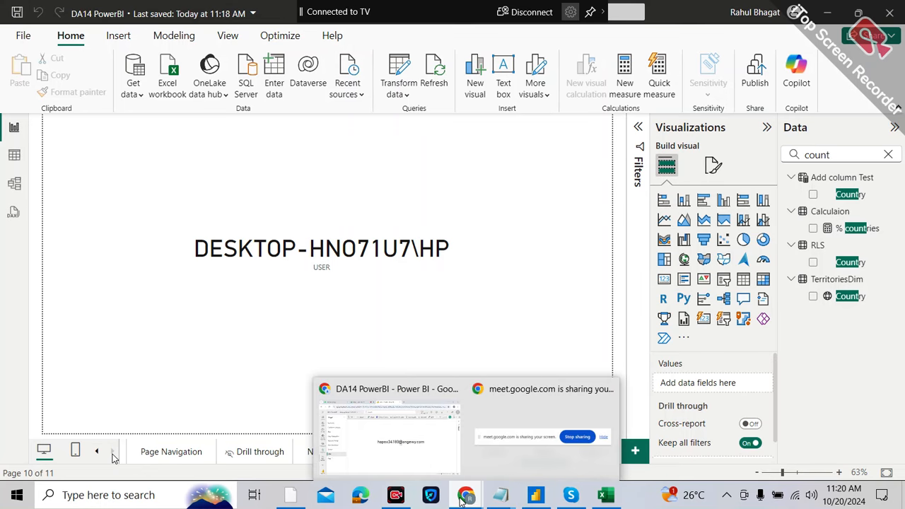
{"action": "left_click", "coordinate": [406, 450]}
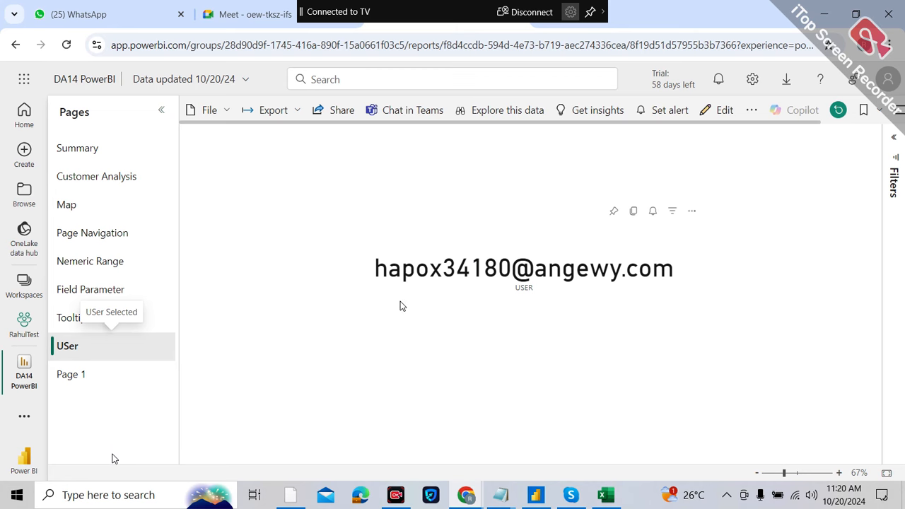
Check the e-mail in cell B4 of the RLS sheet, then show the web Summary page
{"action": "left_click", "coordinate": [600, 491]}
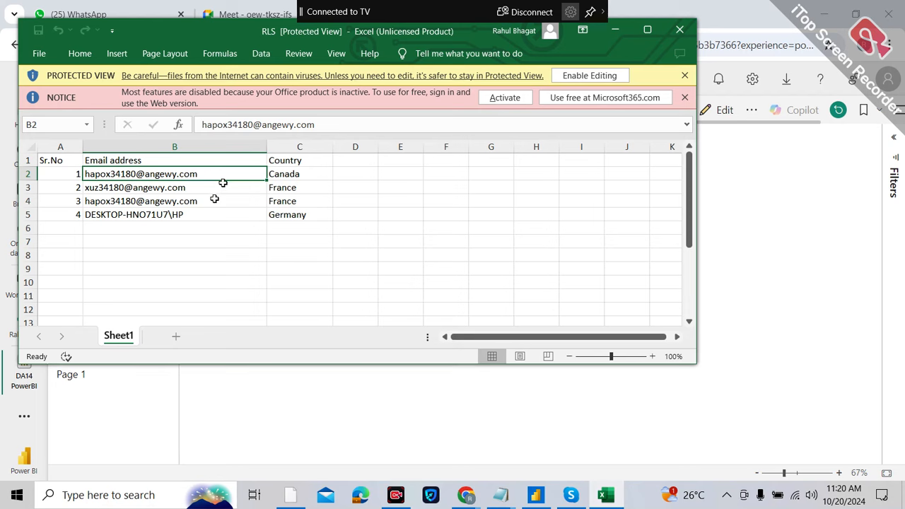
{"action": "left_click", "coordinate": [212, 201]}
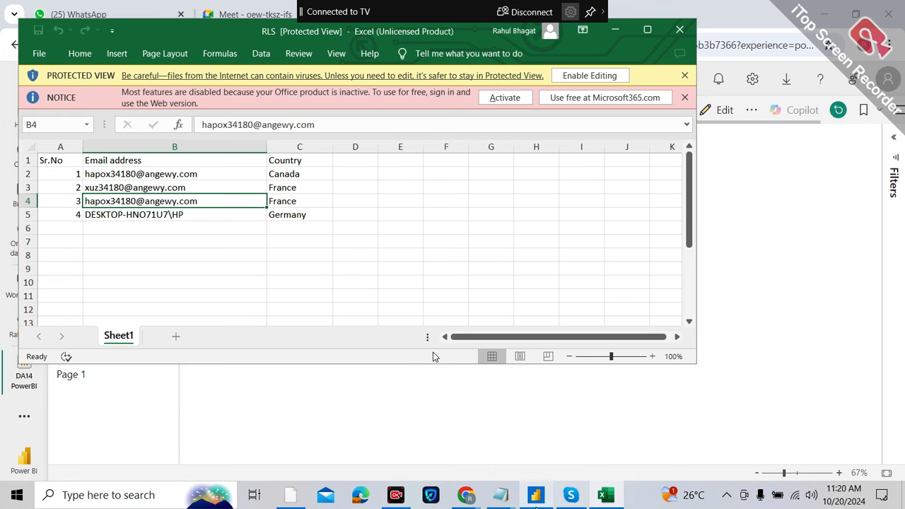
{"action": "left_click", "coordinate": [531, 498]}
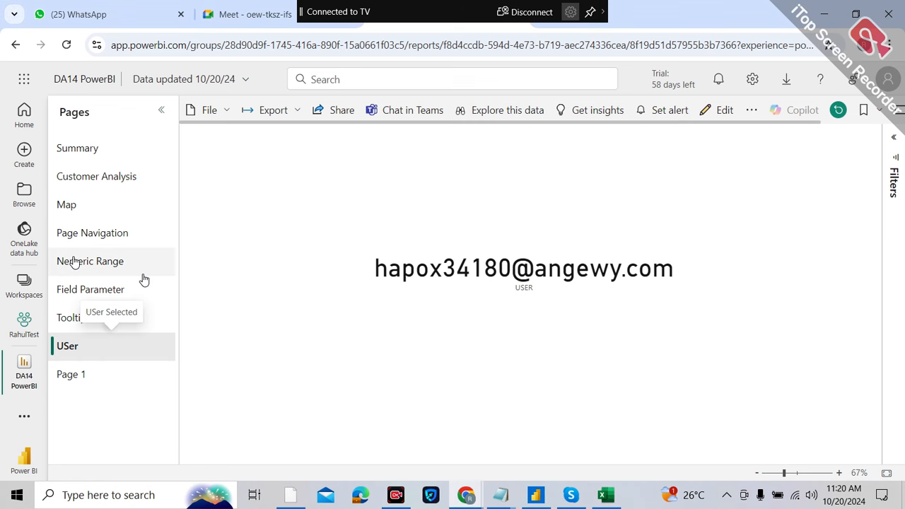
{"action": "left_click", "coordinate": [96, 156]}
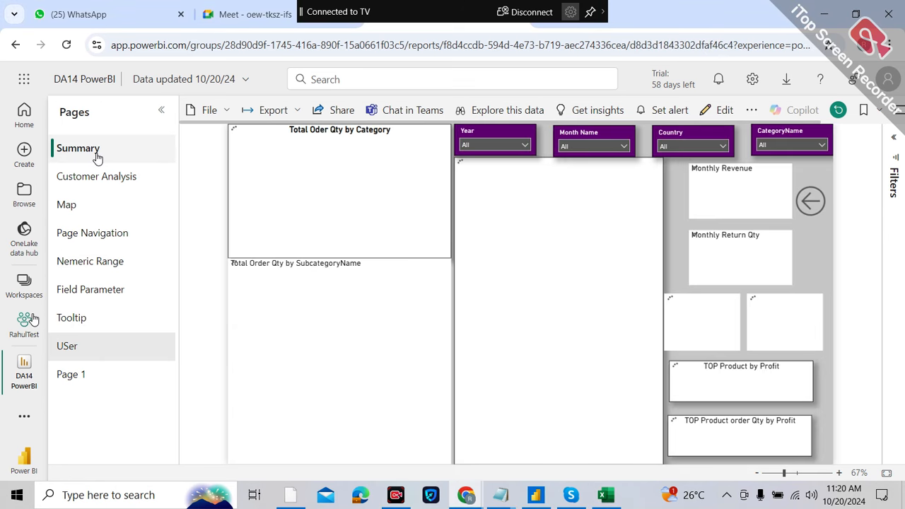
Open Security for the DA14 PowerBI semantic model in the RahulTest workspace
{"action": "left_click", "coordinate": [24, 286]}
{"action": "left_click", "coordinate": [118, 263]}
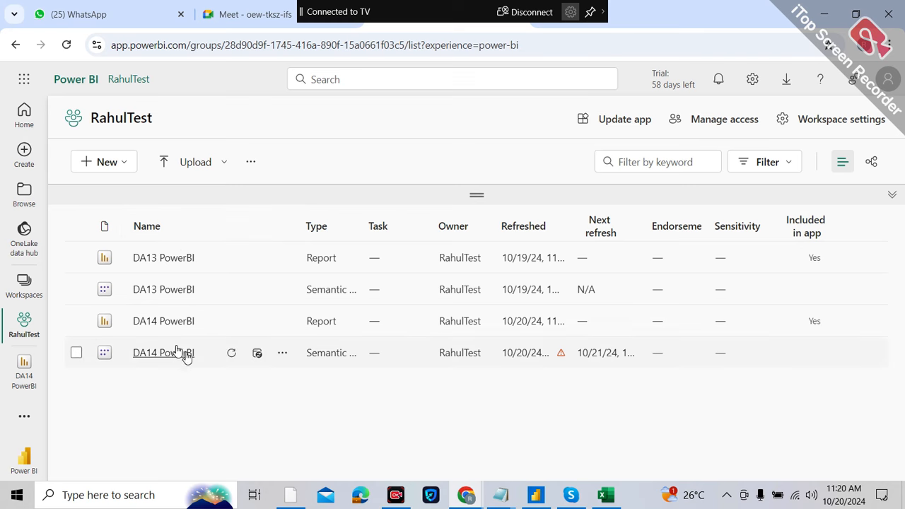
{"action": "left_click", "coordinate": [294, 364]}
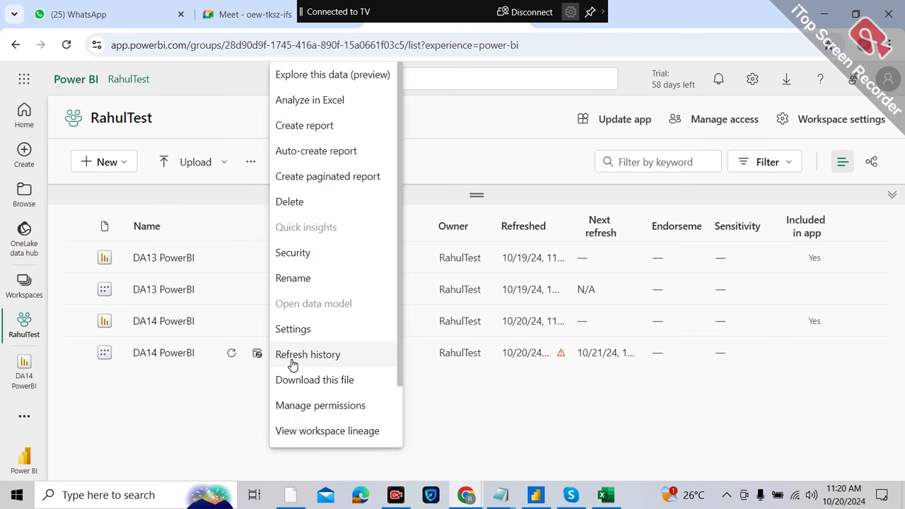
{"action": "left_click", "coordinate": [303, 260]}
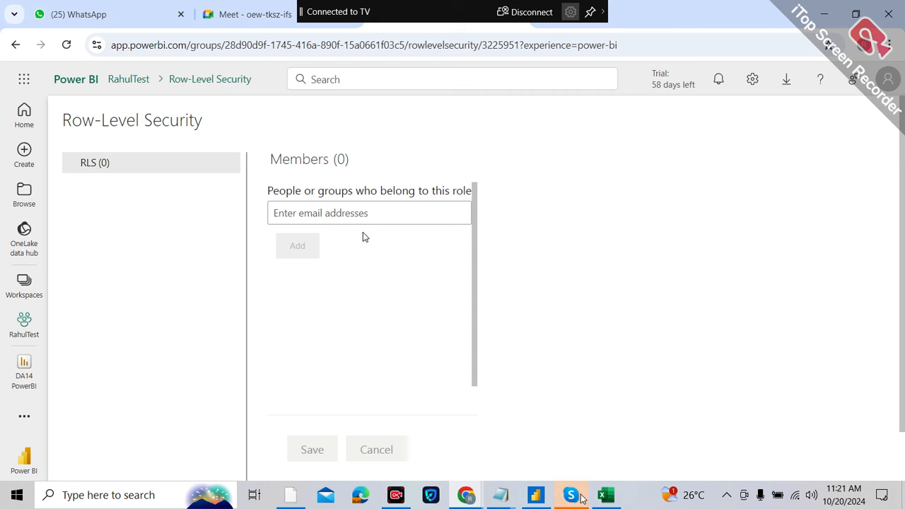
Copy the account e-mail address from cell B2 of the RLS workbook
{"action": "left_click", "coordinate": [606, 495]}
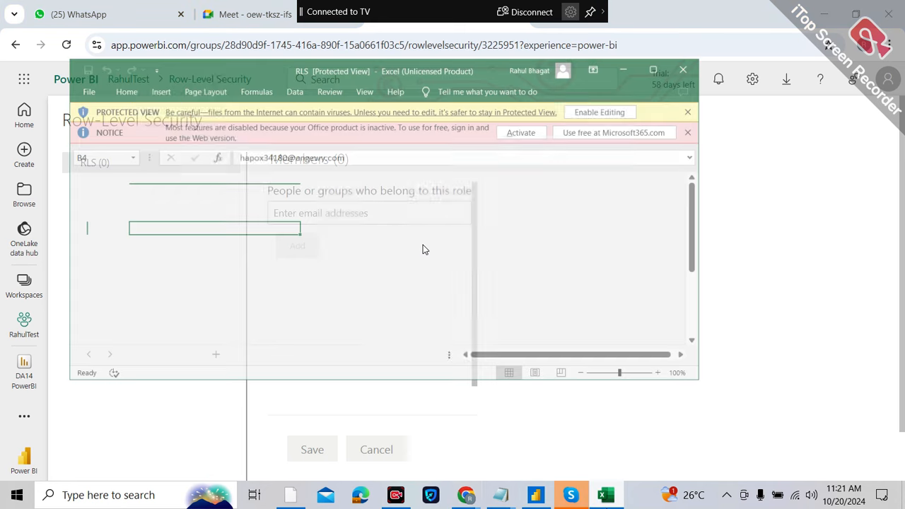
{"action": "left_click", "coordinate": [190, 176]}
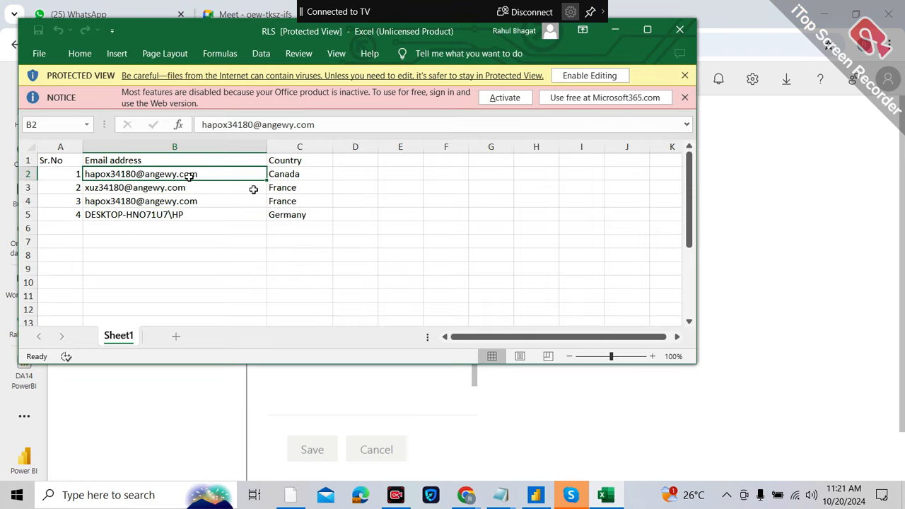
{"action": "key", "text": "ctrl+c"}
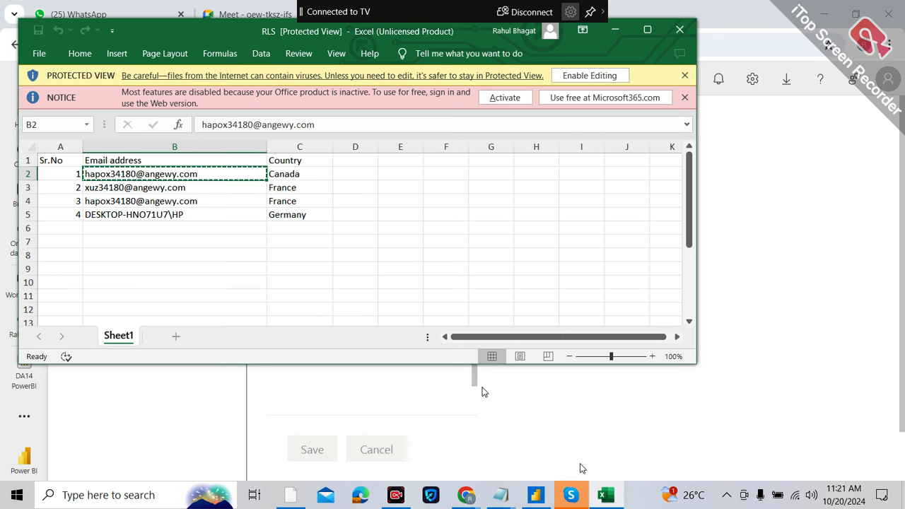
{"action": "left_click", "coordinate": [606, 494]}
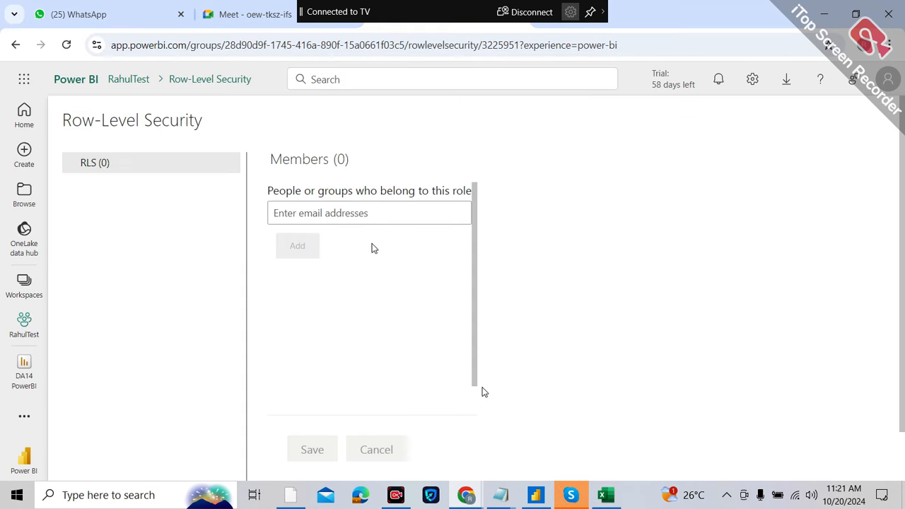
Add the pasted e-mail address as an RLS role member and save the membership
{"action": "left_click", "coordinate": [377, 214]}
{"action": "key", "text": "ctrl+v"}
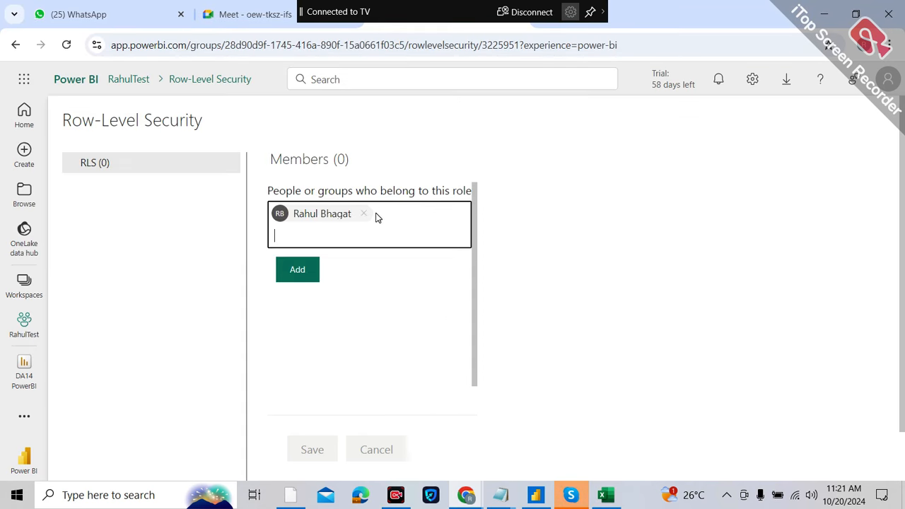
{"action": "left_click", "coordinate": [313, 269]}
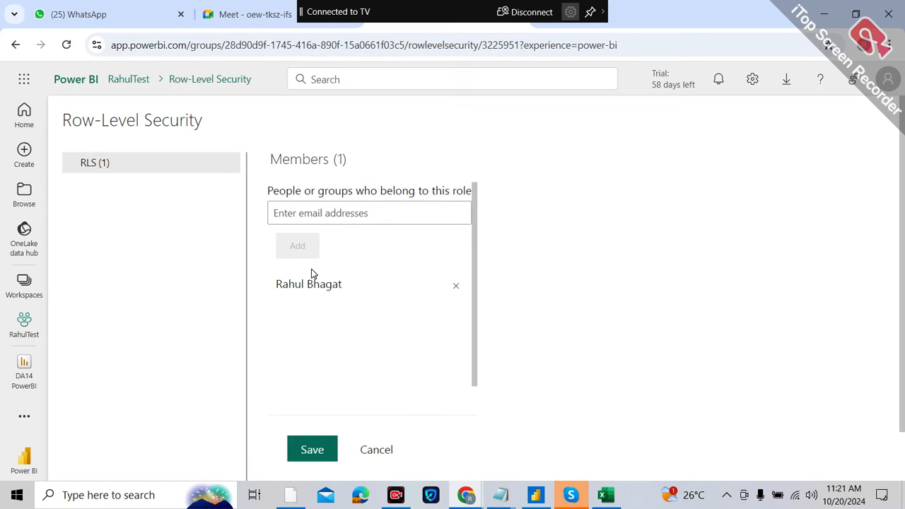
{"action": "left_click", "coordinate": [323, 449]}
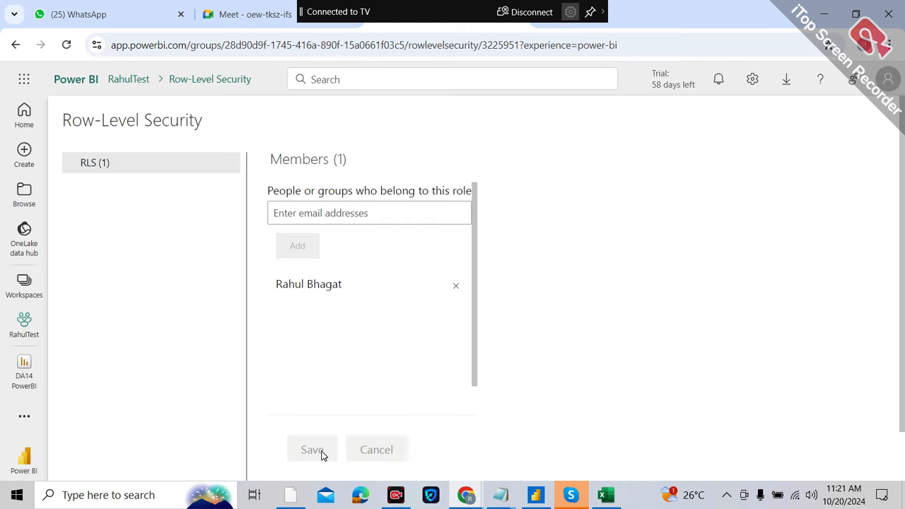
{"action": "mouse_move", "coordinate": [212, 163]}
{"action": "left_click", "coordinate": [230, 169]}
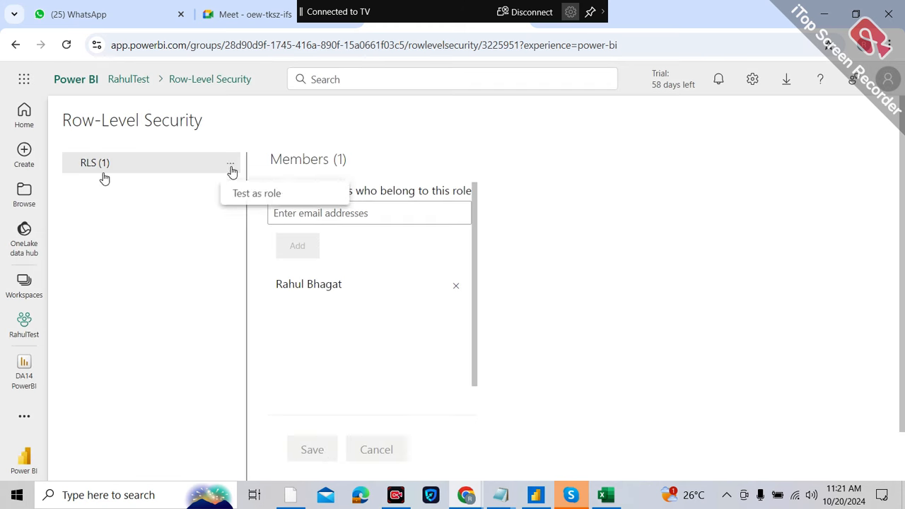
Test the report as the RLS role, confirming Country lists only Canada and France, then open RahulTest
{"action": "left_click", "coordinate": [257, 193]}
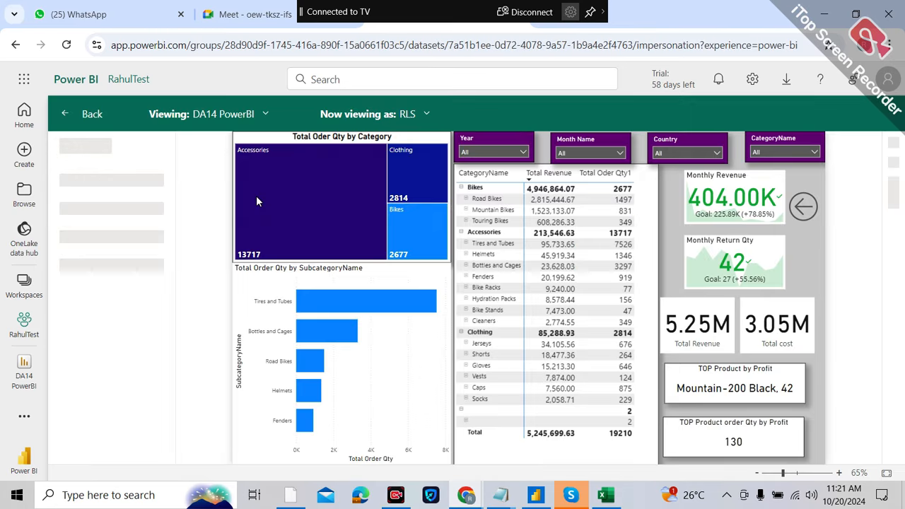
{"action": "left_click", "coordinate": [718, 153]}
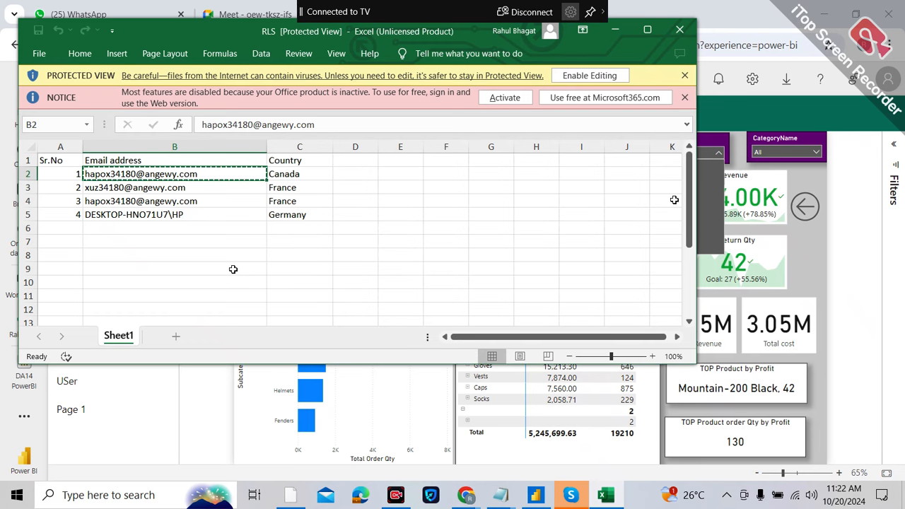
{"action": "left_click", "coordinate": [614, 31]}
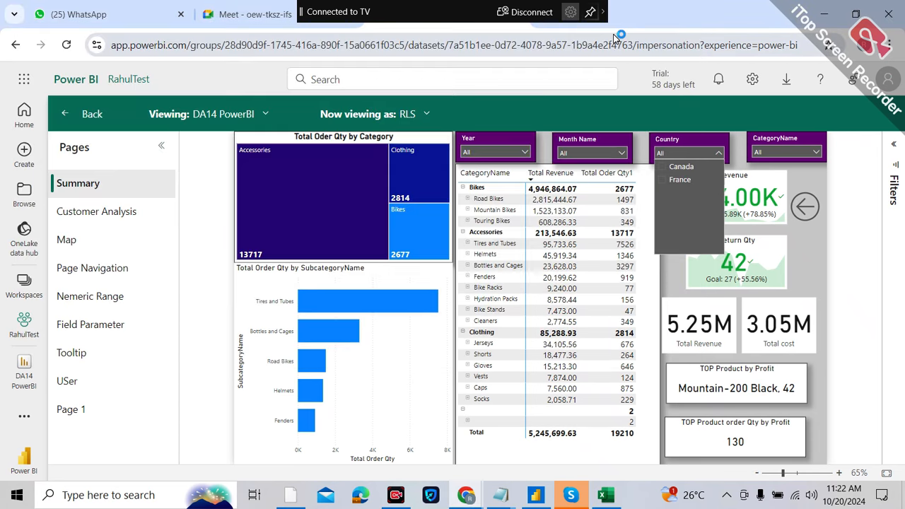
{"action": "left_click", "coordinate": [13, 336]}
{"action": "left_click", "coordinate": [117, 277]}
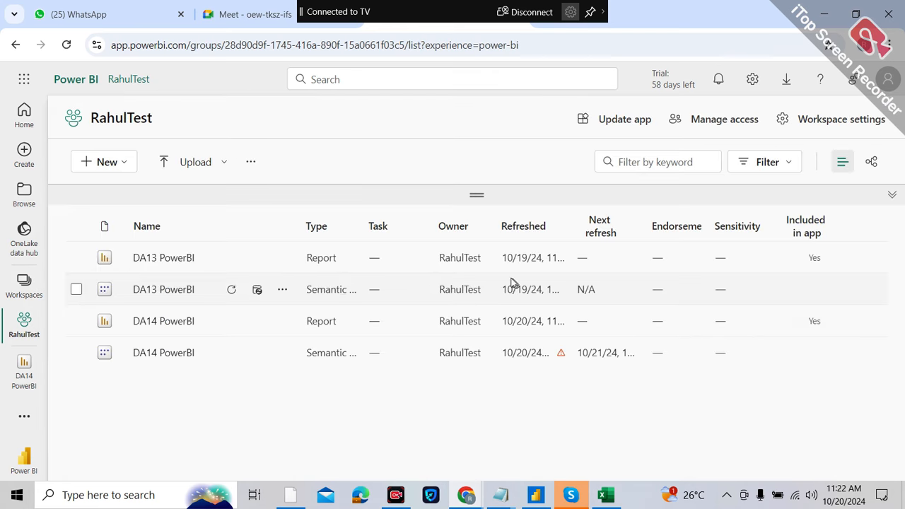
Check the DA14 PowerBI semantic model's data source credentials error in its Settings page
{"action": "mouse_move", "coordinate": [561, 360]}
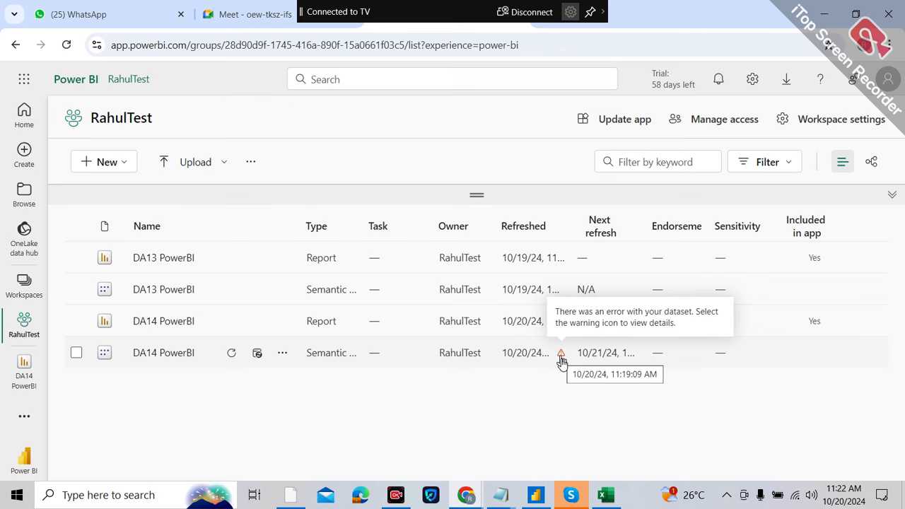
{"action": "left_click", "coordinate": [282, 354]}
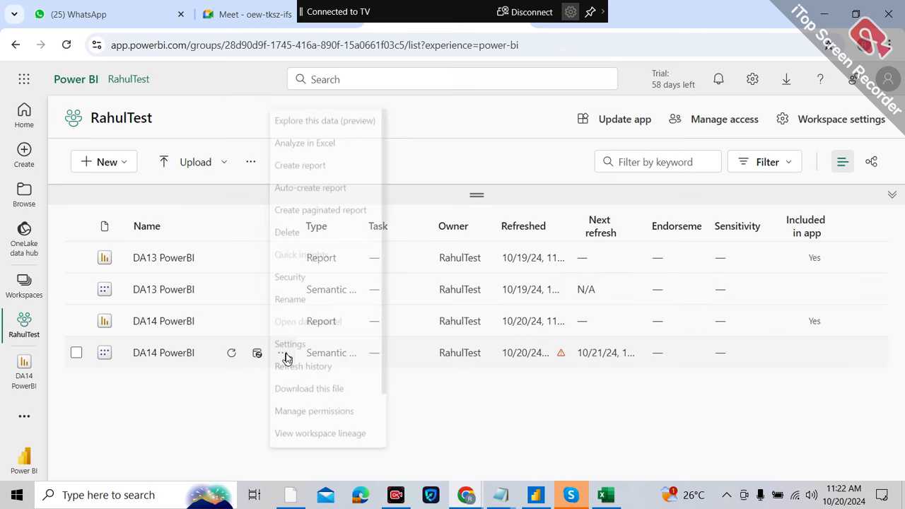
{"action": "left_click", "coordinate": [294, 328]}
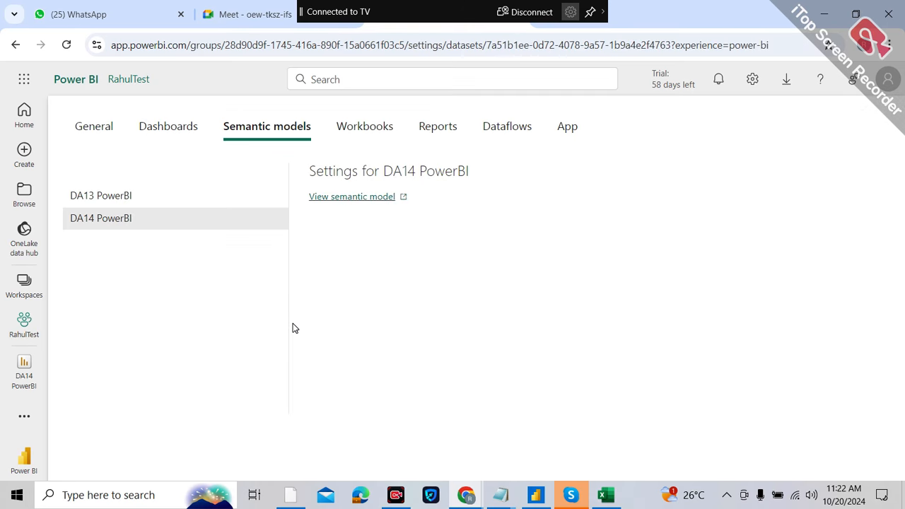
{"action": "scroll", "coordinate": [344, 303], "scroll_direction": "down", "scroll_amount": 5}
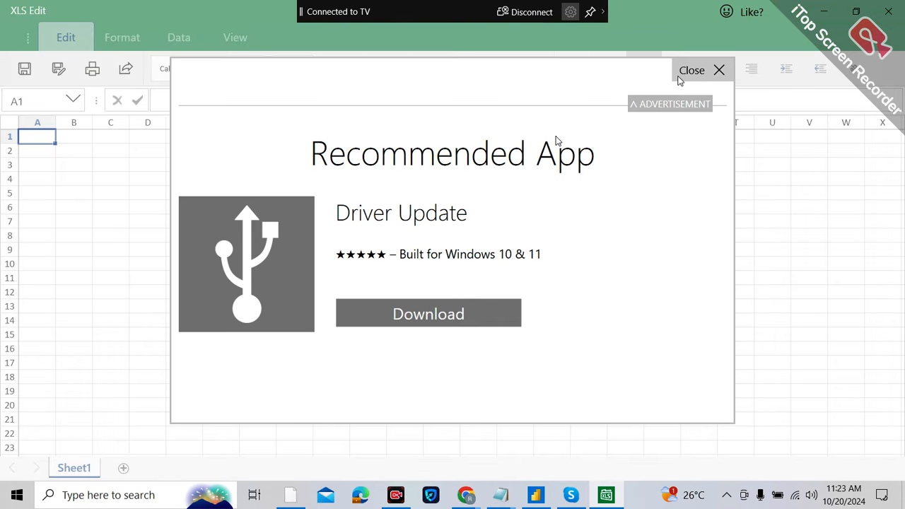
Add row 6 with Sr.No 5 and the same e-mail address as cell B2
{"action": "left_click", "coordinate": [693, 69]}
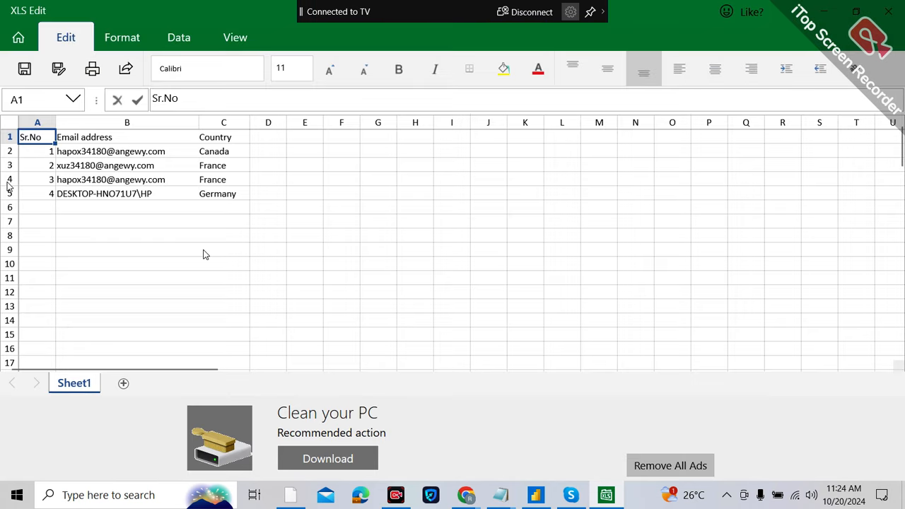
{"action": "left_click", "coordinate": [156, 153]}
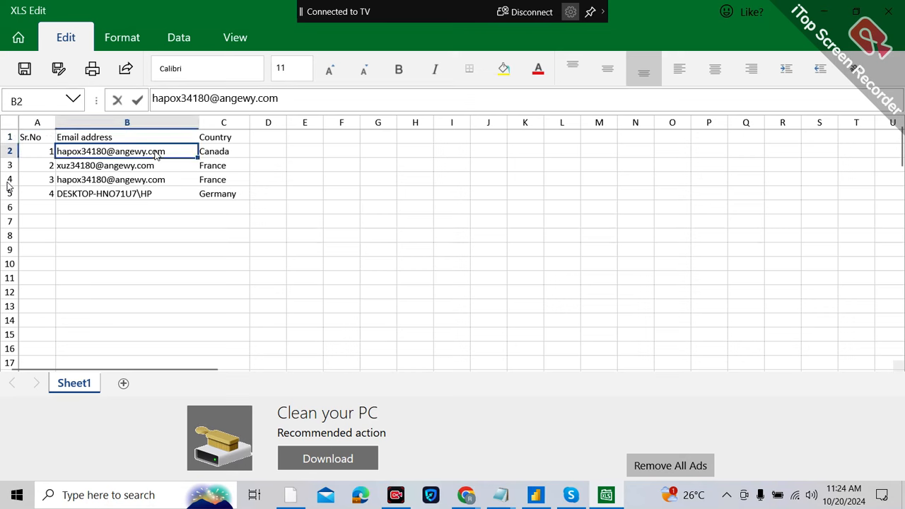
{"action": "left_click", "coordinate": [100, 212]}
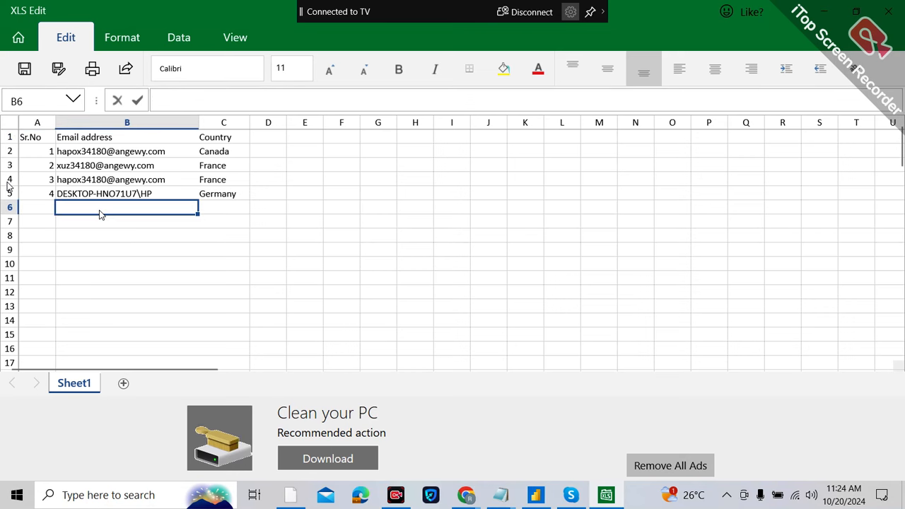
{"action": "key", "text": "ctrl+v"}
{"action": "left_click", "coordinate": [47, 211]}
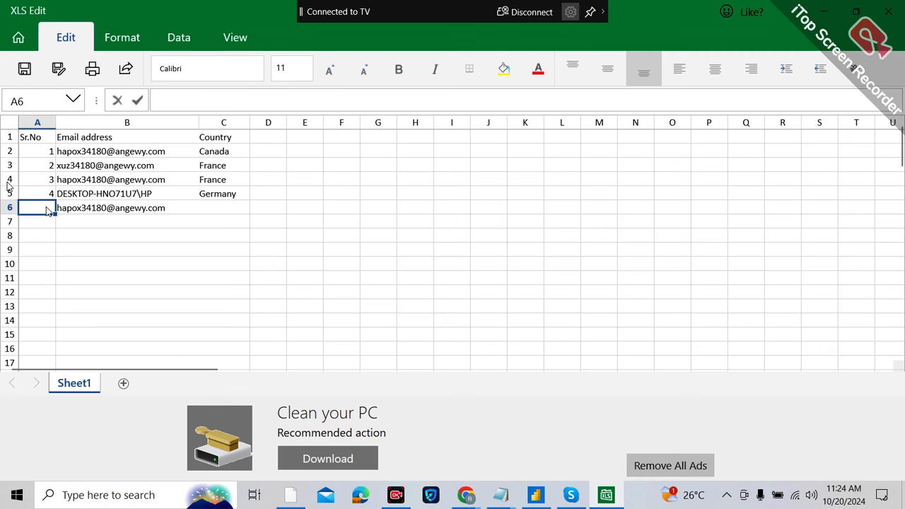
{"action": "type", "text": "5"}
{"action": "left_click", "coordinate": [200, 208]}
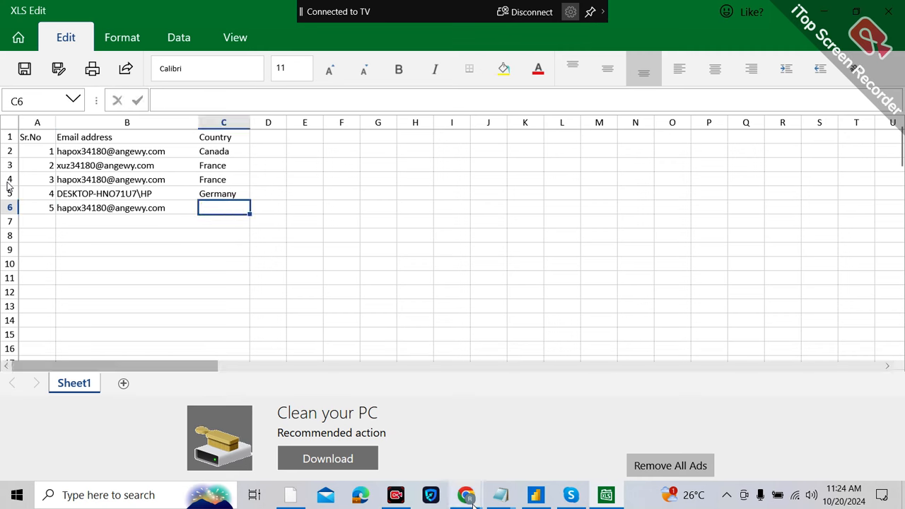
{"action": "left_click", "coordinate": [537, 503]}
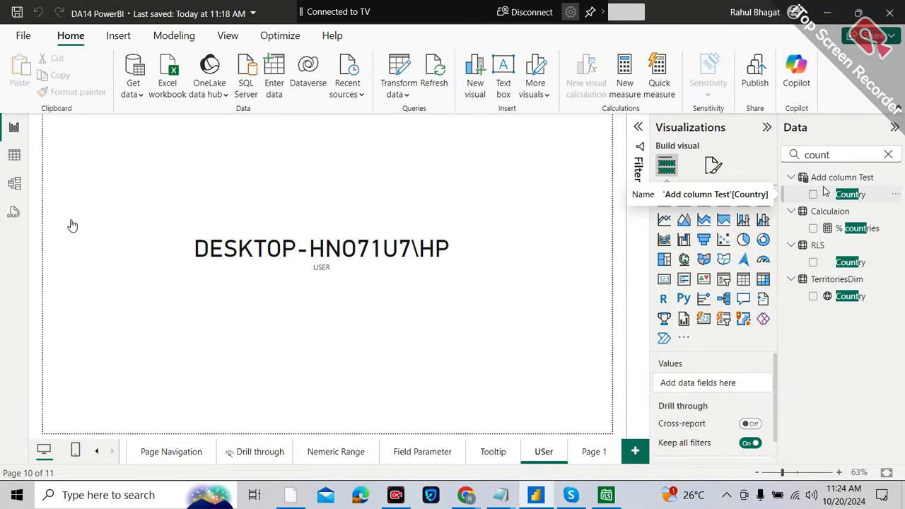
Copy the Country column of the TerritoriesDim table from Table view
{"action": "left_click", "coordinate": [825, 192]}
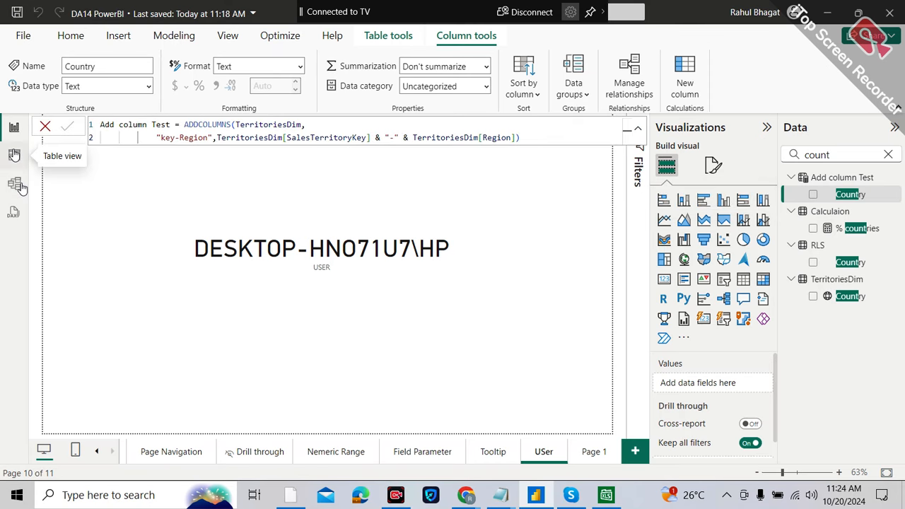
{"action": "left_click", "coordinate": [14, 155]}
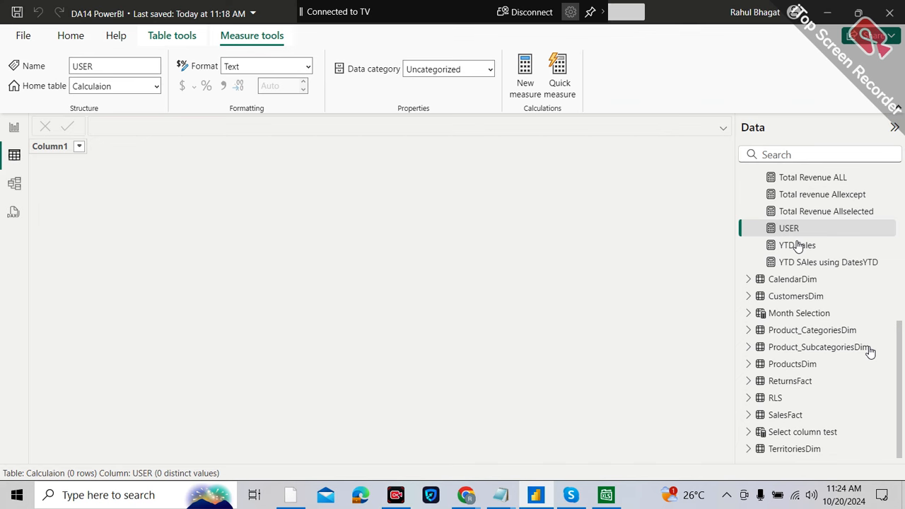
{"action": "left_click", "coordinate": [784, 448]}
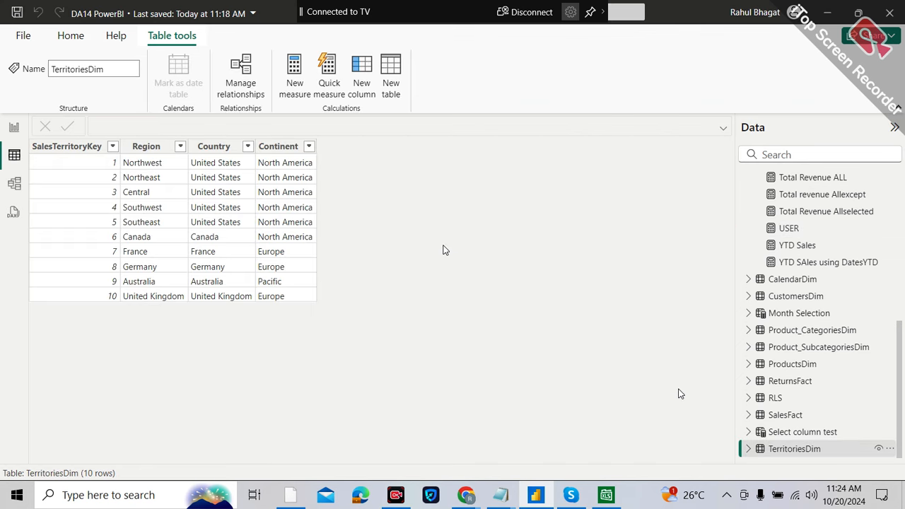
{"action": "left_click", "coordinate": [219, 167]}
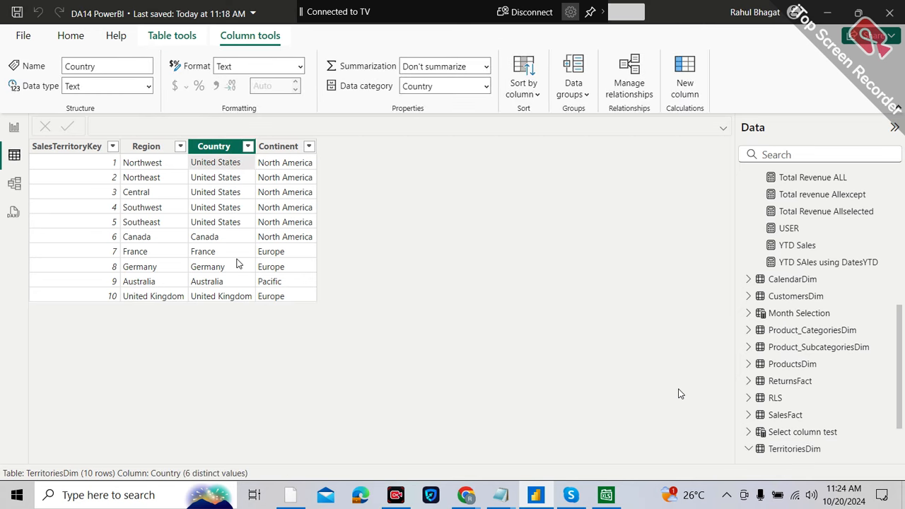
{"action": "left_click", "coordinate": [607, 496]}
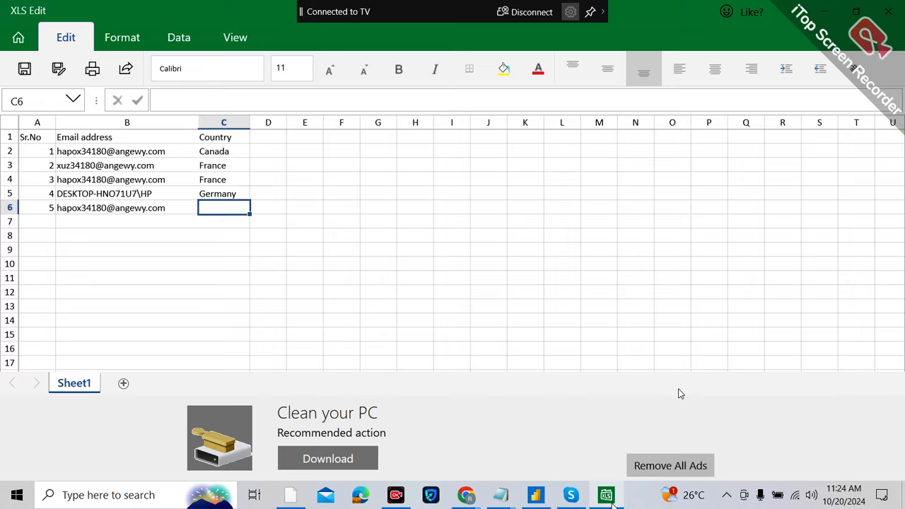
{"action": "left_click", "coordinate": [612, 503]}
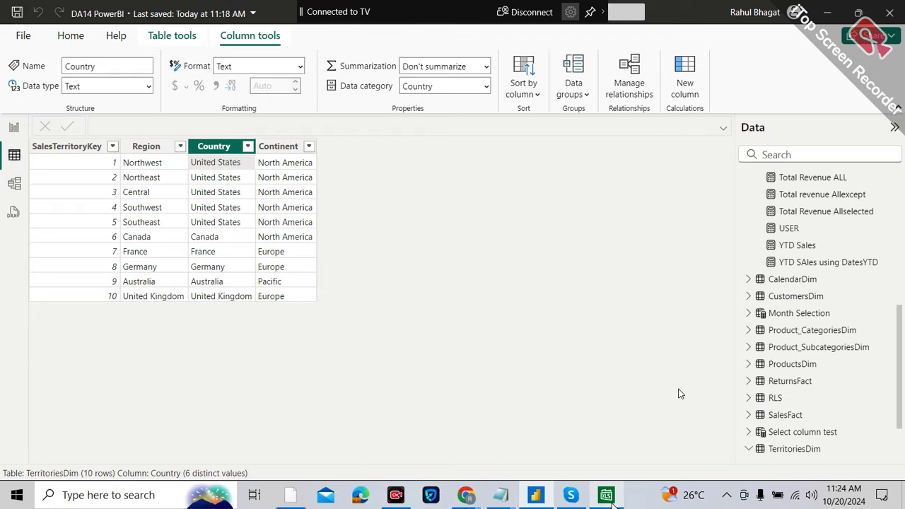
{"action": "right_click", "coordinate": [228, 161]}
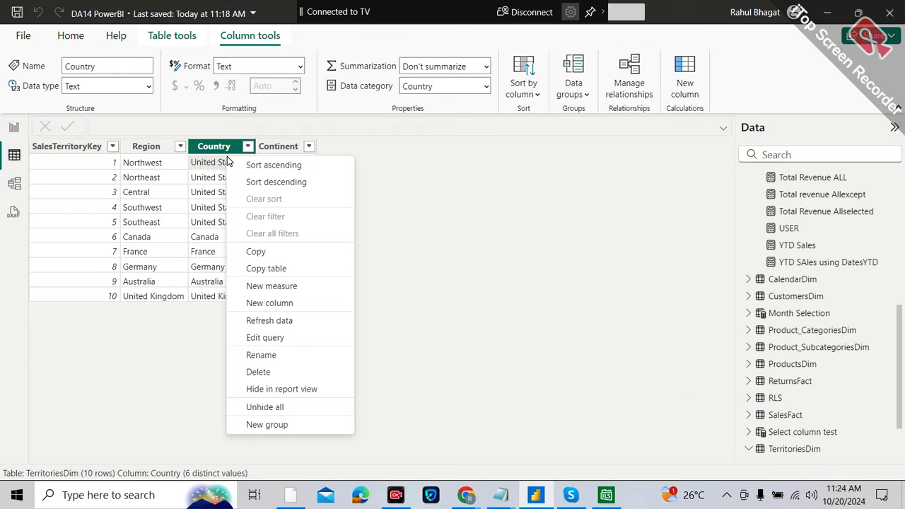
{"action": "left_click", "coordinate": [263, 253]}
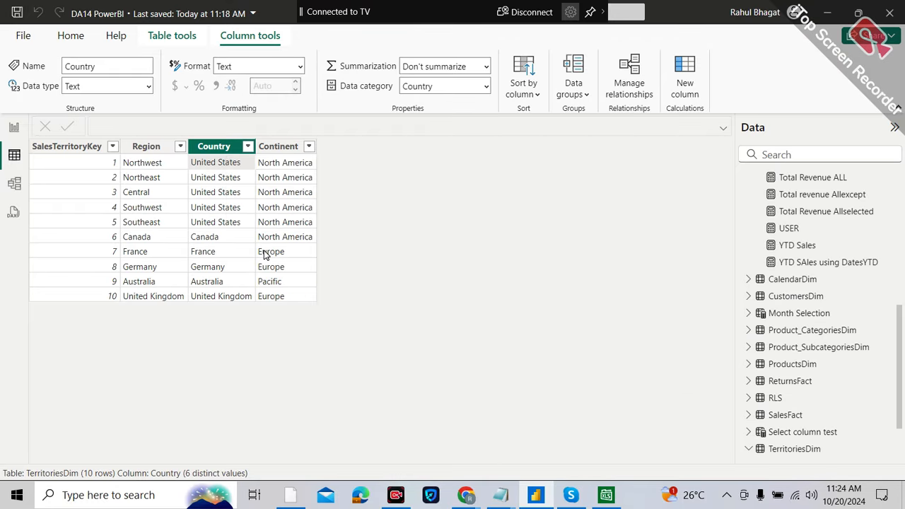
{"action": "left_click", "coordinate": [605, 494]}
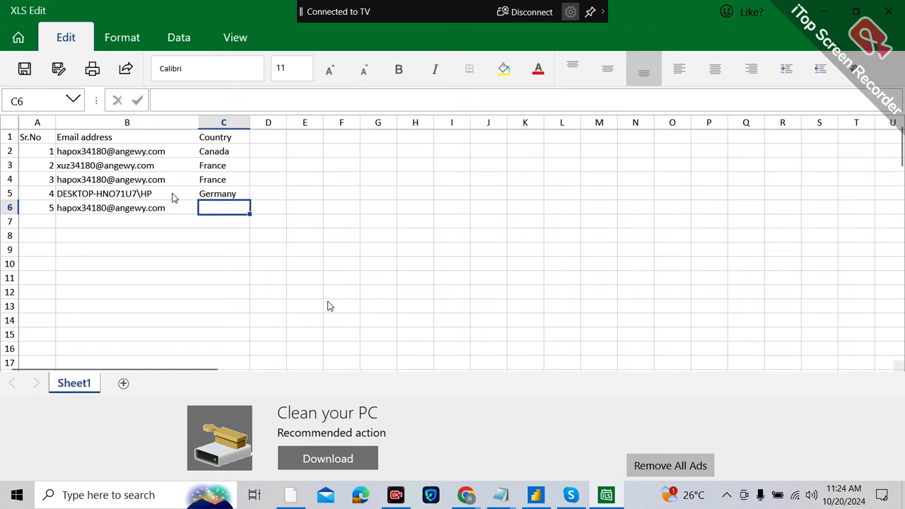
Paste the country list and set cell C6 to United States
{"action": "type", "text": "Country United States United States United States United States United States Canada France Germany Australia United Kingdom"}
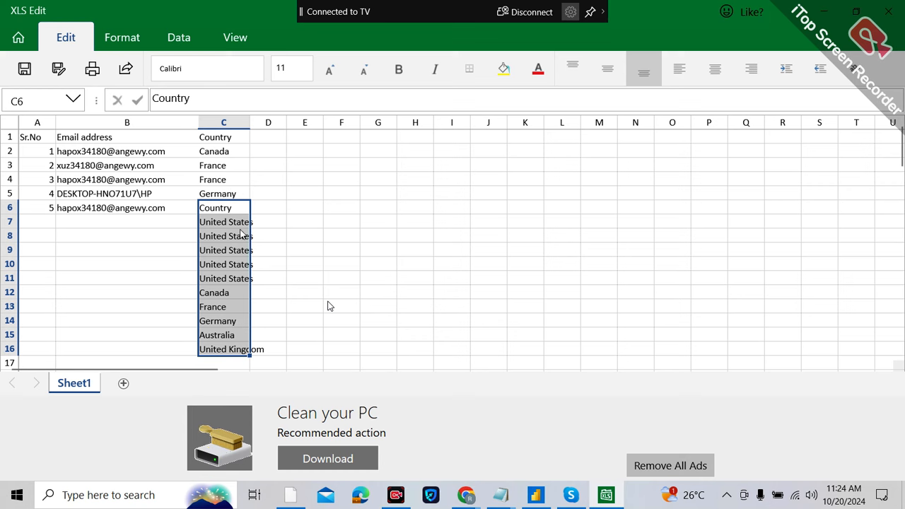
{"action": "left_click", "coordinate": [241, 235]}
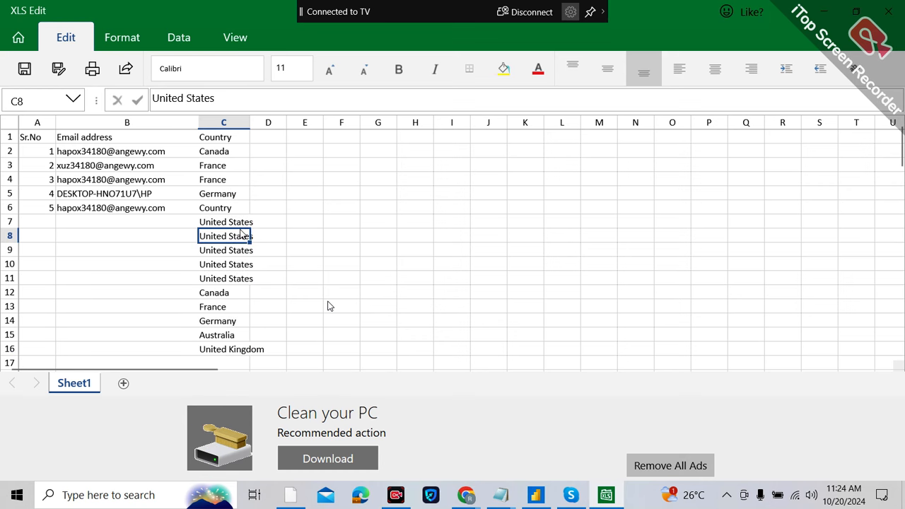
{"action": "left_click", "coordinate": [224, 209]}
{"action": "key", "text": "BackSpace"}
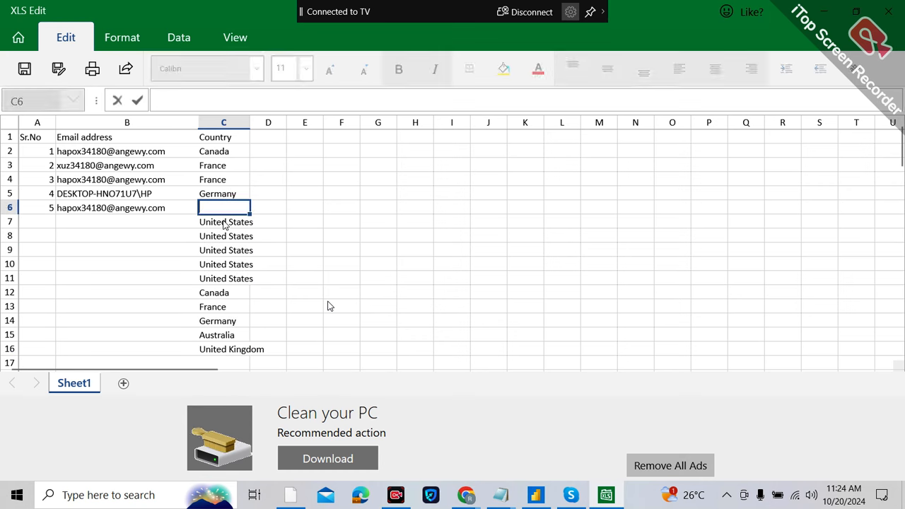
{"action": "left_click", "coordinate": [225, 223]}
{"action": "left_click", "coordinate": [225, 209]}
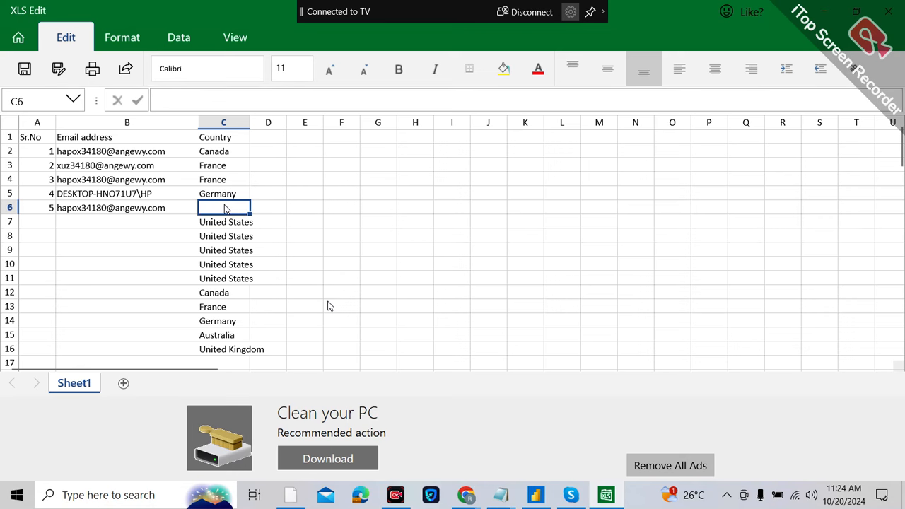
{"action": "type", "text": "United States"}
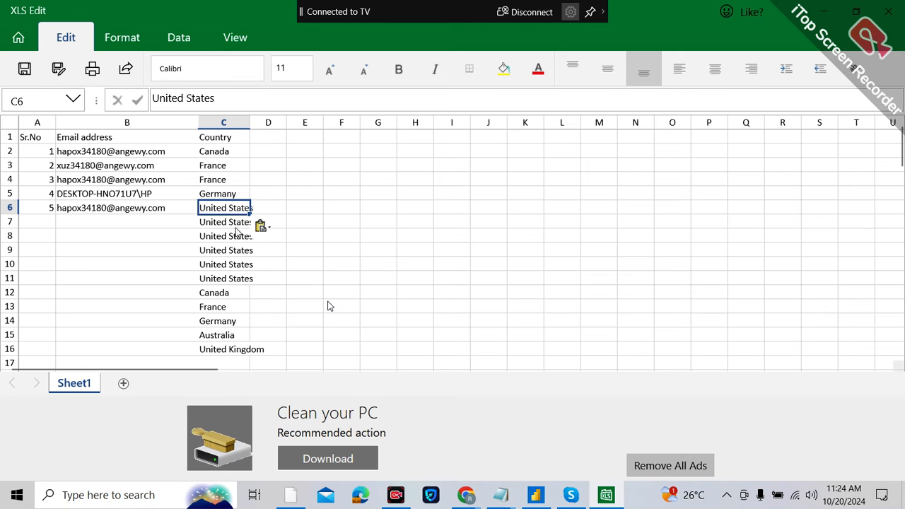
Clear the leftover countries in C7:C16 and save the spreadsheet
{"action": "left_click_drag", "start_coordinate": [235, 228], "coordinate": [240, 351]}
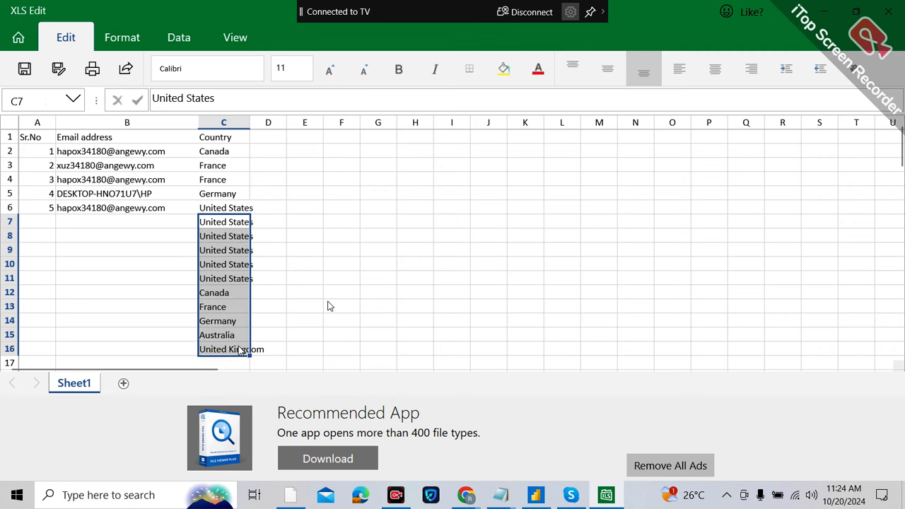
{"action": "right_click", "coordinate": [248, 314]}
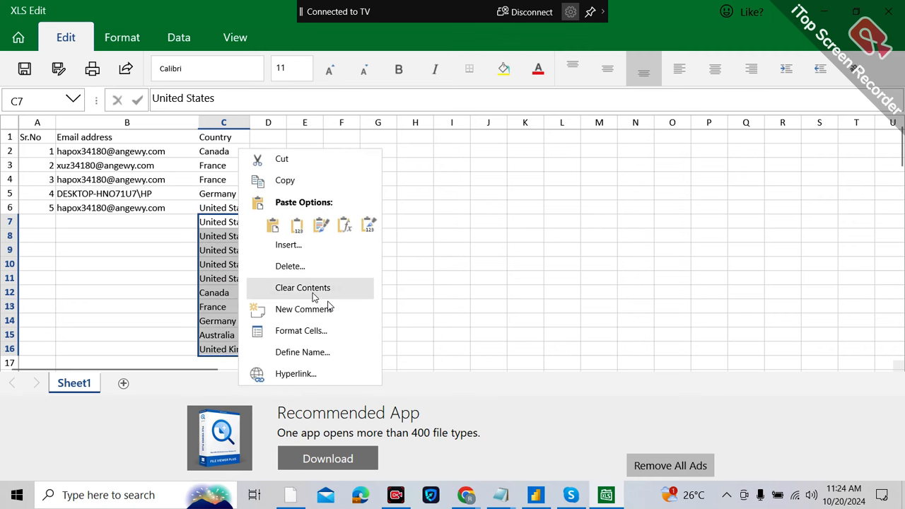
{"action": "left_click", "coordinate": [313, 296]}
{"action": "left_click", "coordinate": [435, 266]}
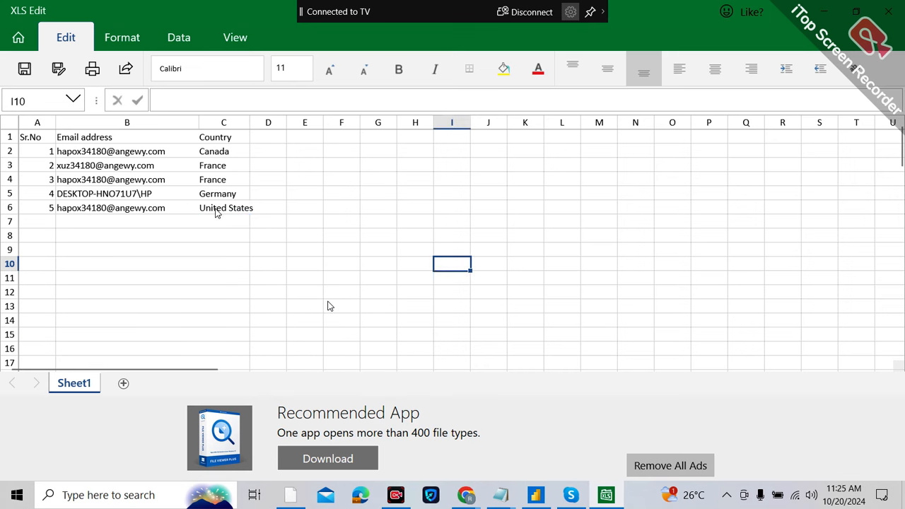
{"action": "key", "text": "ctrl+s"}
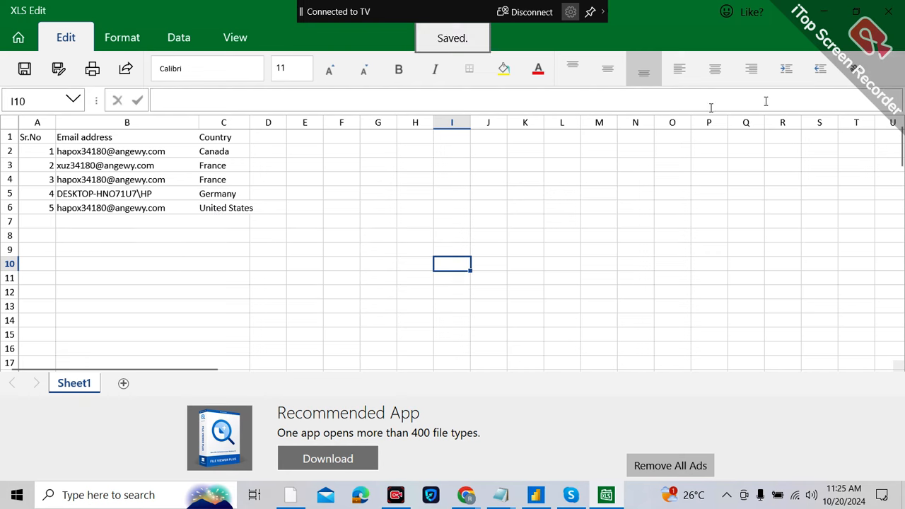
Close XLS Edit and refresh the DA14 PowerBI semantic model in the RahulTest workspace
{"action": "left_click", "coordinate": [887, 11]}
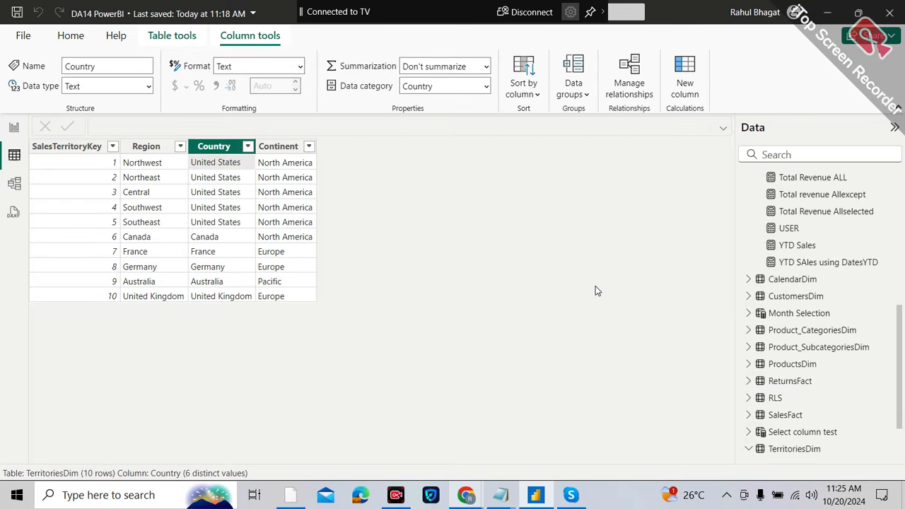
{"action": "mouse_move", "coordinate": [465, 495]}
{"action": "left_click", "coordinate": [371, 432]}
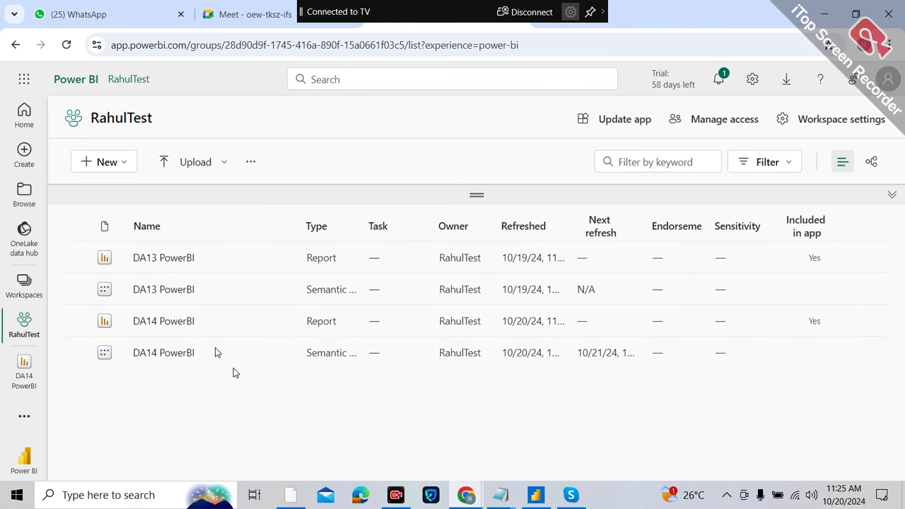
{"action": "left_click", "coordinate": [232, 359]}
Check the DA14 PowerBI report's Country slicer values, then return to the RahulTest workspace
{"action": "left_click", "coordinate": [178, 329]}
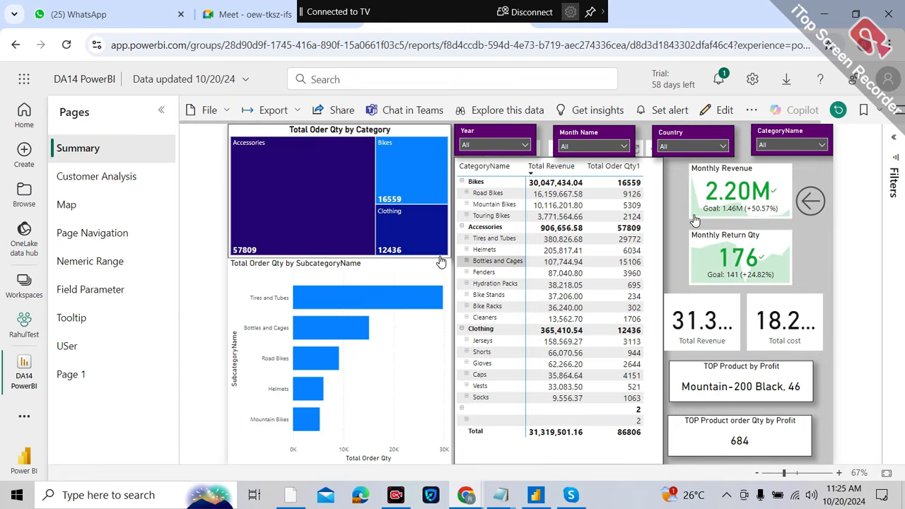
{"action": "left_click", "coordinate": [721, 145]}
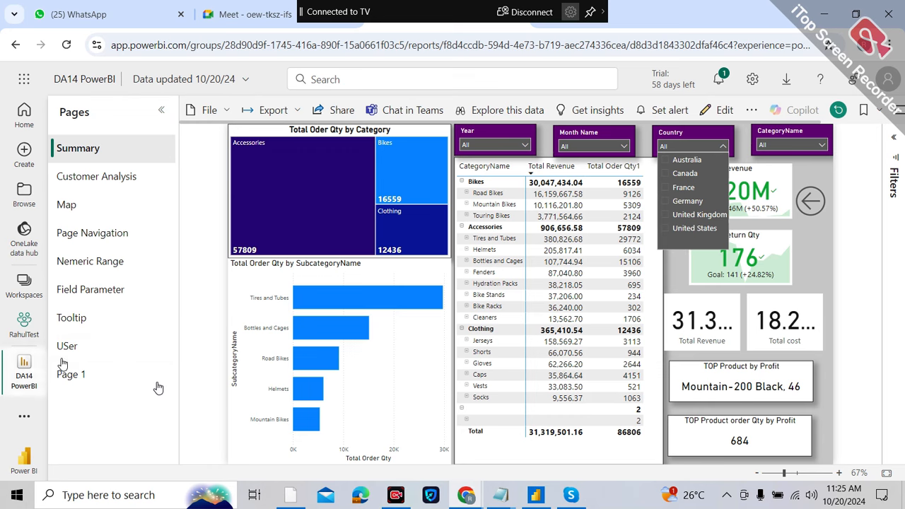
{"action": "left_click", "coordinate": [24, 301]}
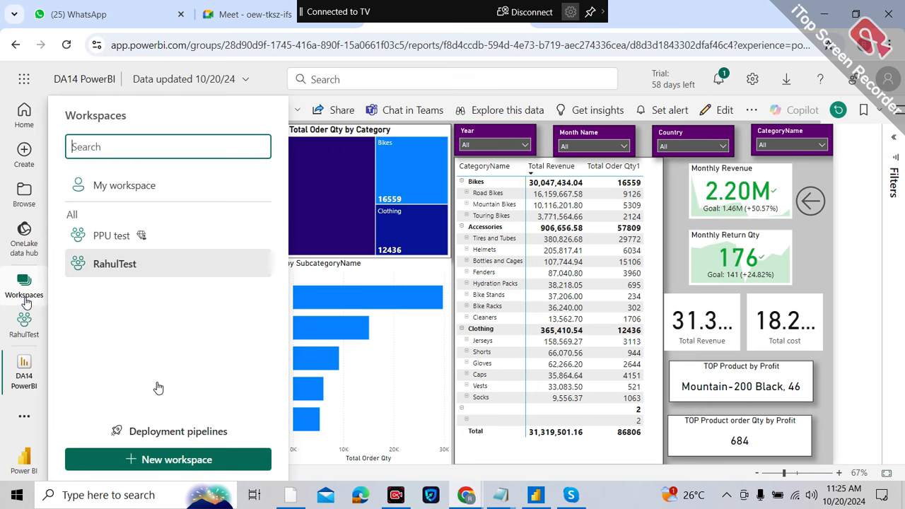
{"action": "left_click", "coordinate": [124, 269]}
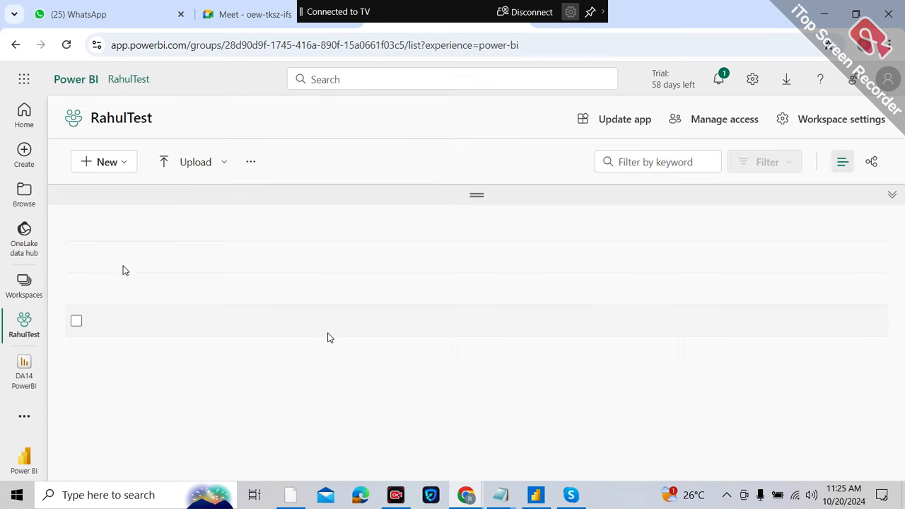
{"action": "left_click", "coordinate": [282, 354]}
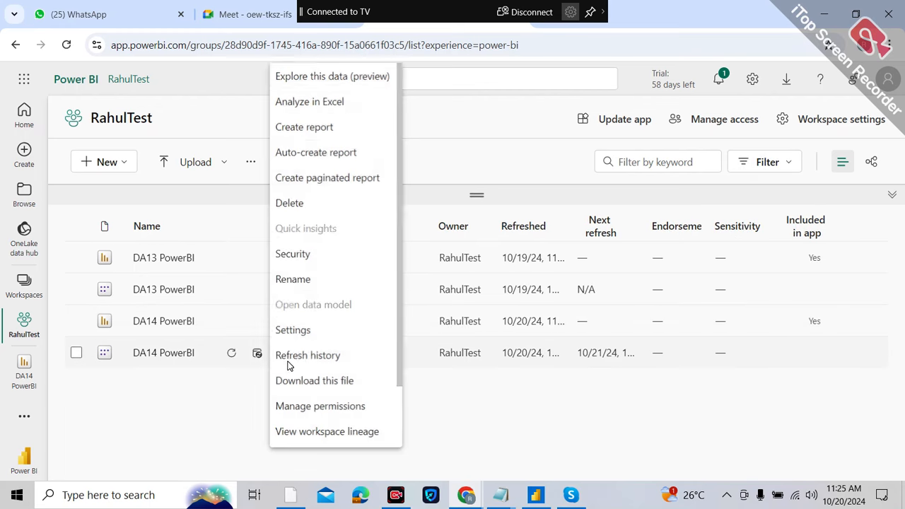
Review the RLS role's single member under Security, then test the report as that role
{"action": "left_click", "coordinate": [296, 257]}
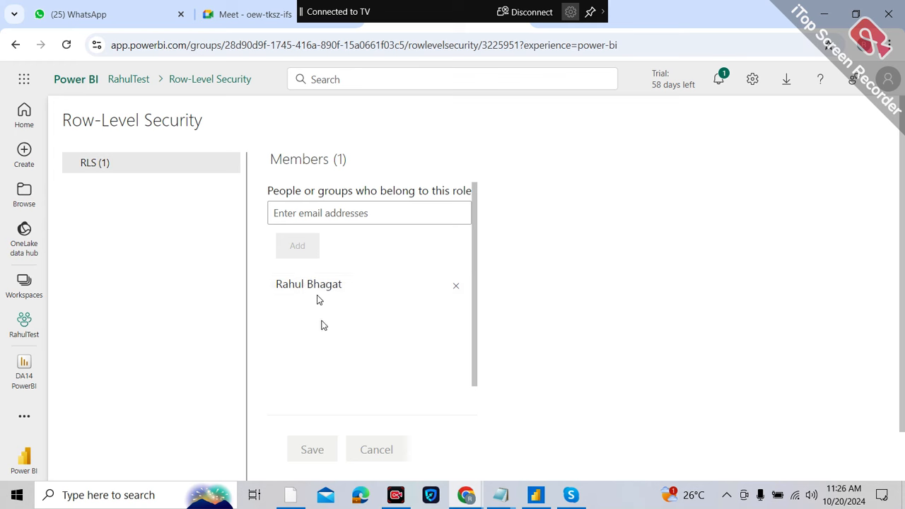
{"action": "scroll", "coordinate": [322, 321], "scroll_direction": "down", "scroll_amount": 1}
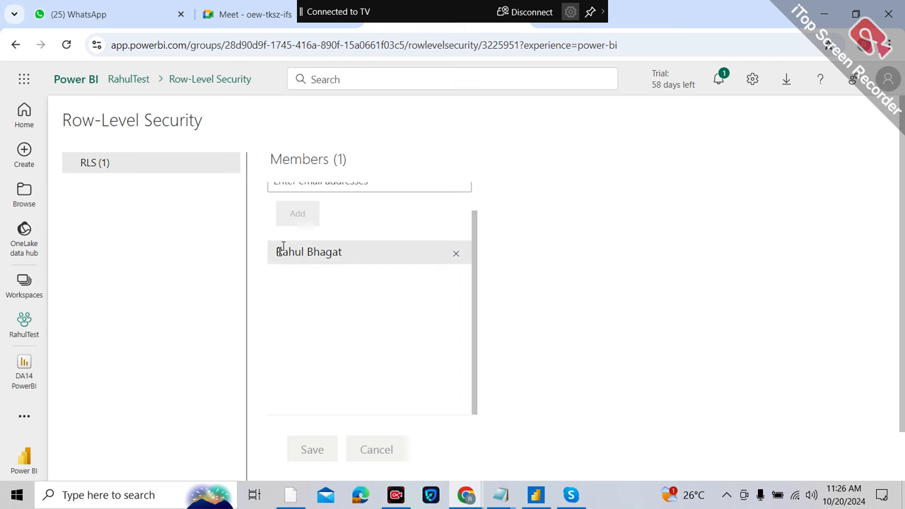
{"action": "scroll", "coordinate": [335, 309], "scroll_direction": "up", "scroll_amount": 1}
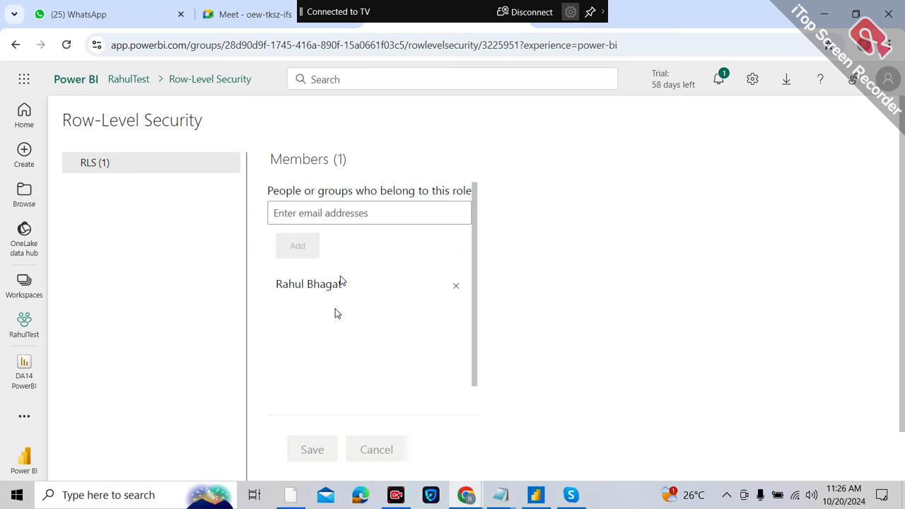
{"action": "left_click", "coordinate": [230, 168]}
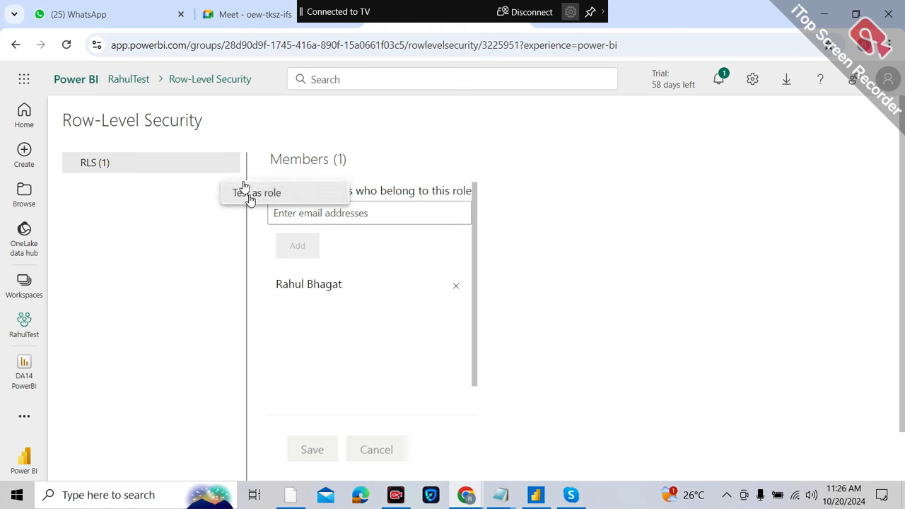
{"action": "left_click", "coordinate": [249, 193]}
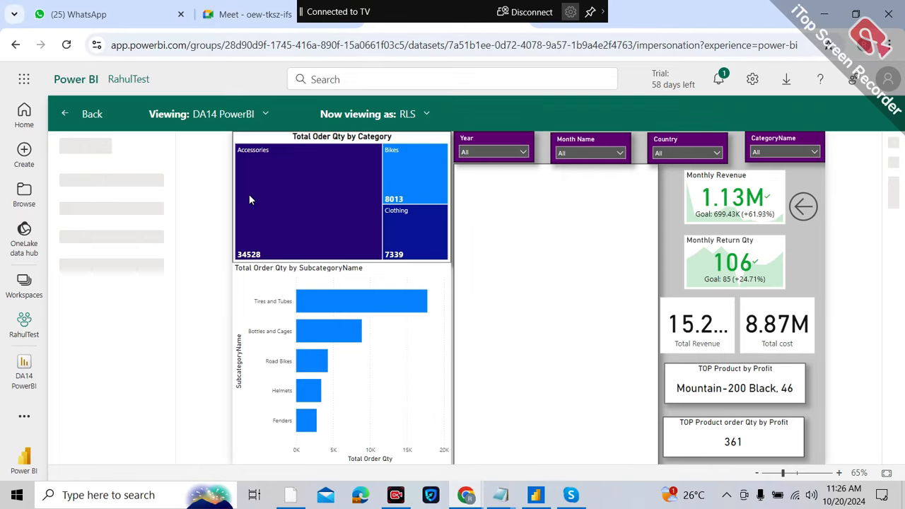
{"action": "left_click", "coordinate": [719, 153]}
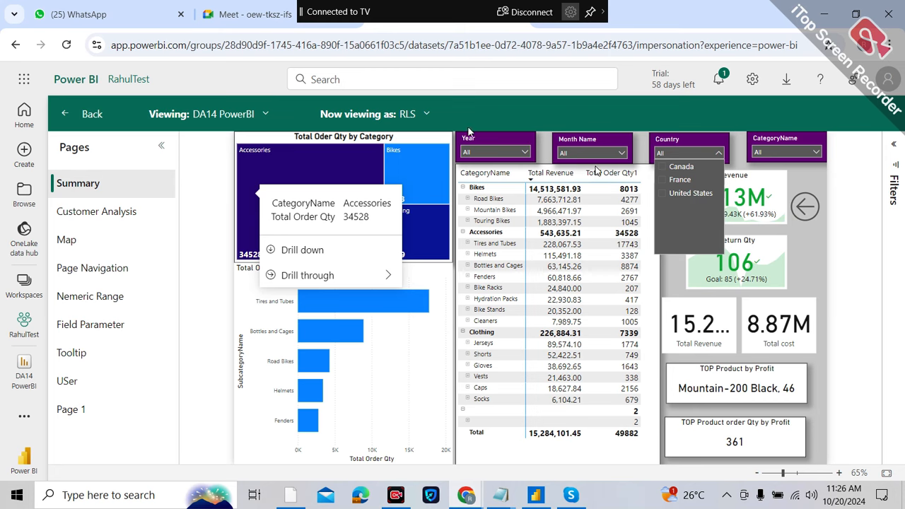
{"action": "left_click", "coordinate": [483, 79]}
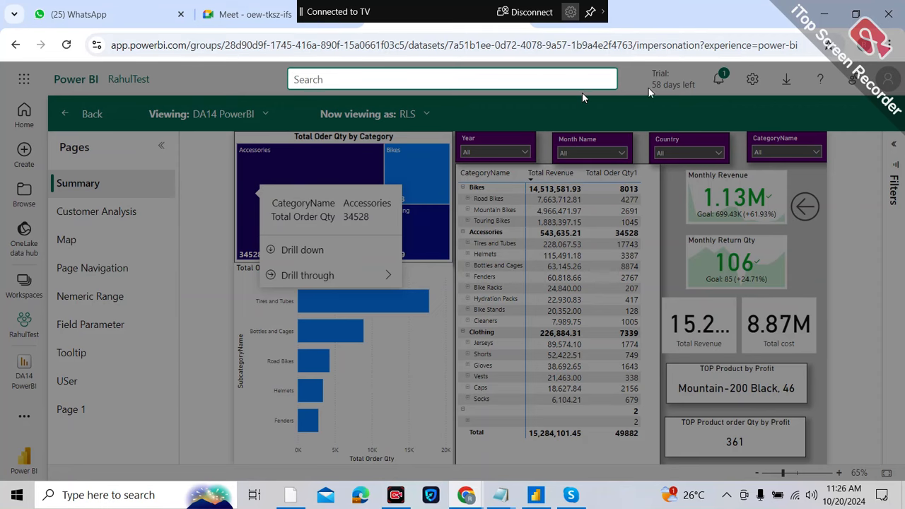
{"action": "left_click", "coordinate": [641, 107]}
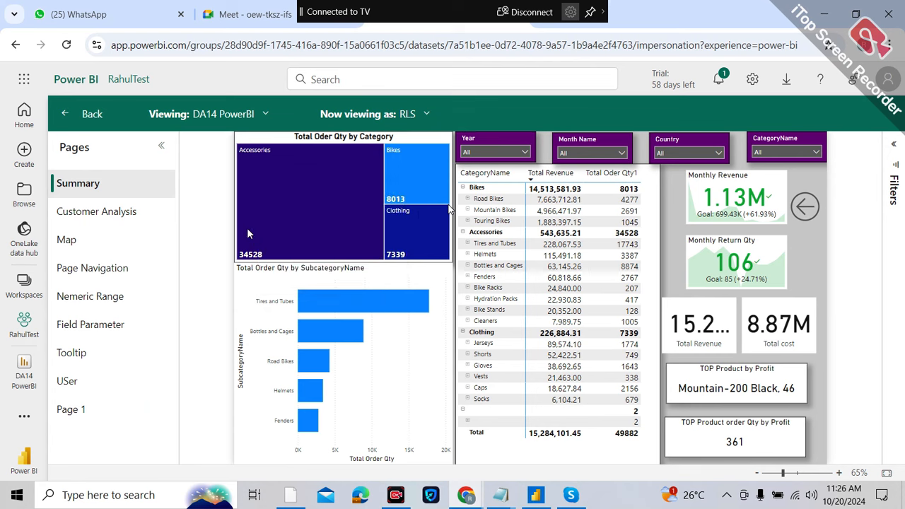
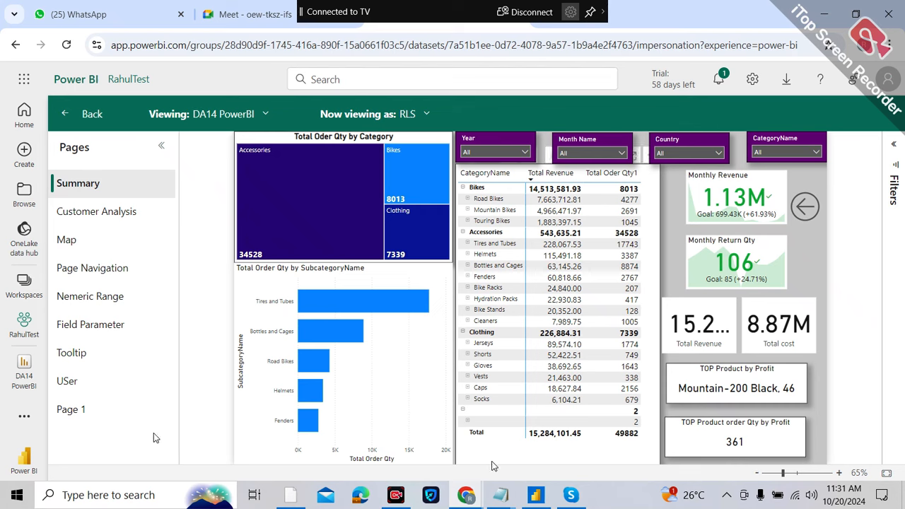
Minimize the browser so Power BI Desktop's TerritoriesDim table view is visible
{"action": "mouse_move", "coordinate": [536, 495]}
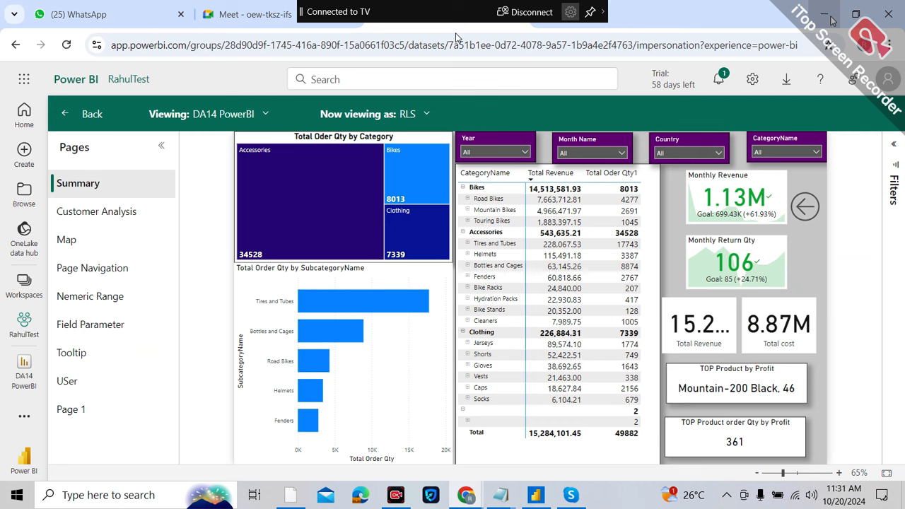
{"action": "left_click", "coordinate": [827, 16]}
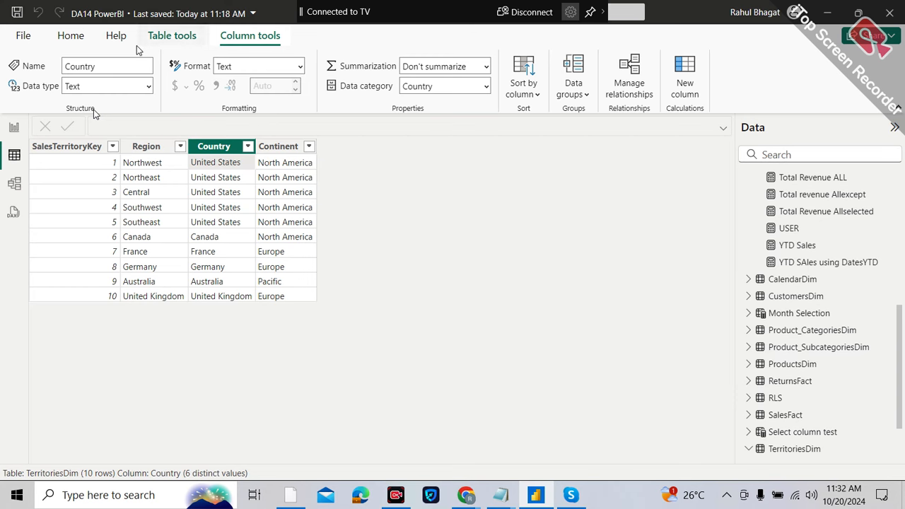
Save and close the DA14 PowerBI file, then relaunch Power BI Desktop from a Windows search for 'power'
{"action": "left_click", "coordinate": [889, 13]}
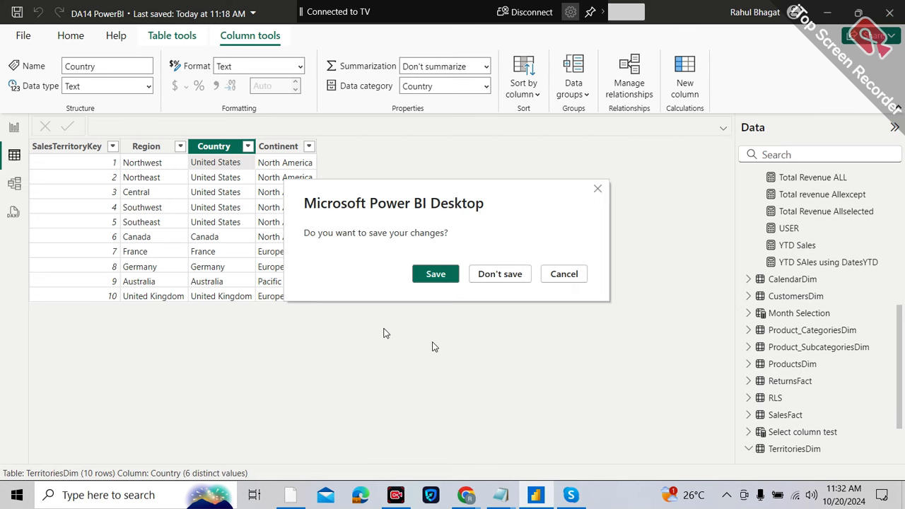
{"action": "left_click", "coordinate": [441, 278]}
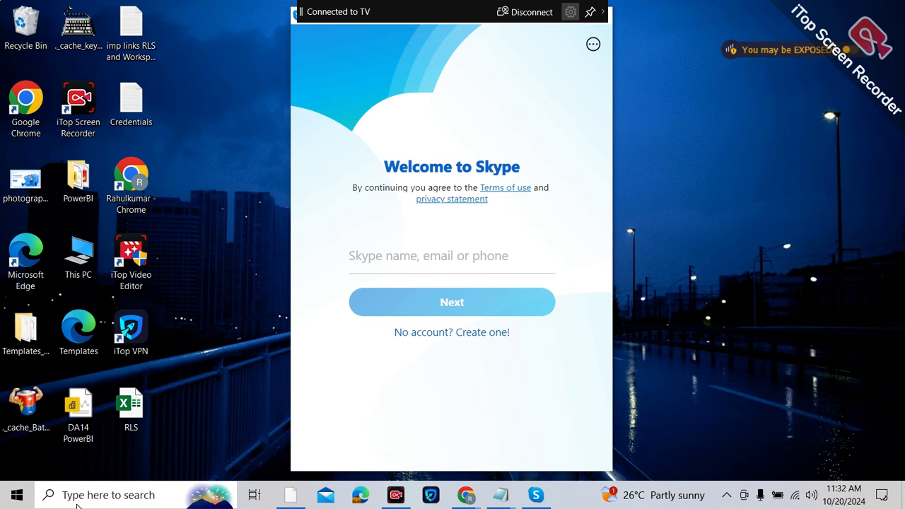
{"action": "left_click", "coordinate": [79, 503]}
{"action": "type", "text": "power"}
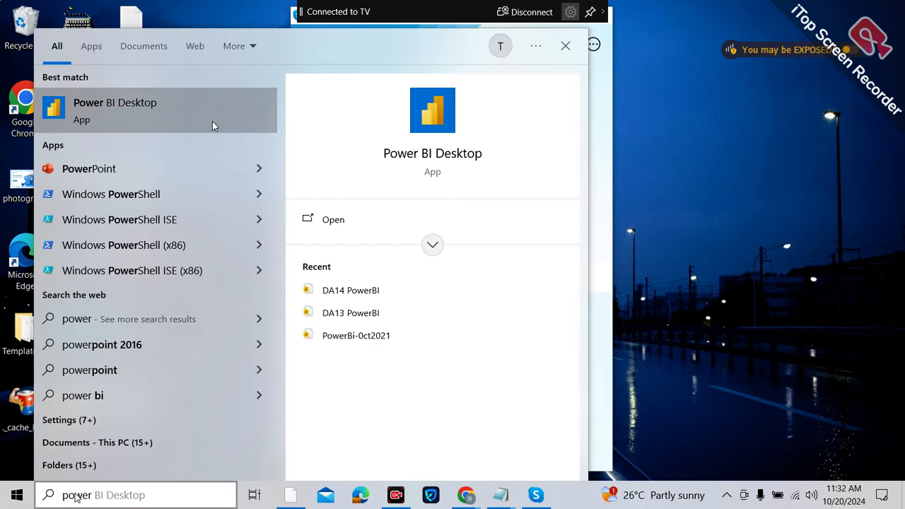
{"action": "left_click", "coordinate": [212, 123]}
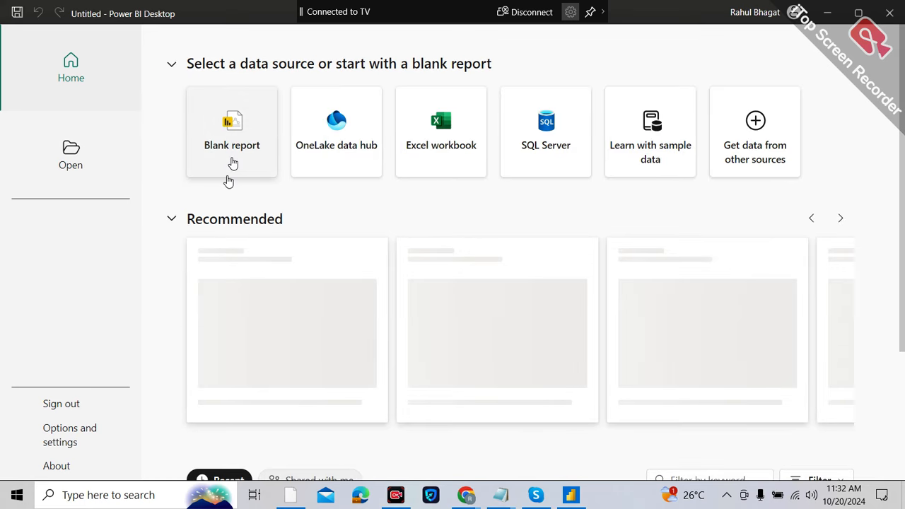
Start a blank report and choose the Azure SQL database connector, found by searching 'azure' in Get data
{"action": "left_click", "coordinate": [232, 163]}
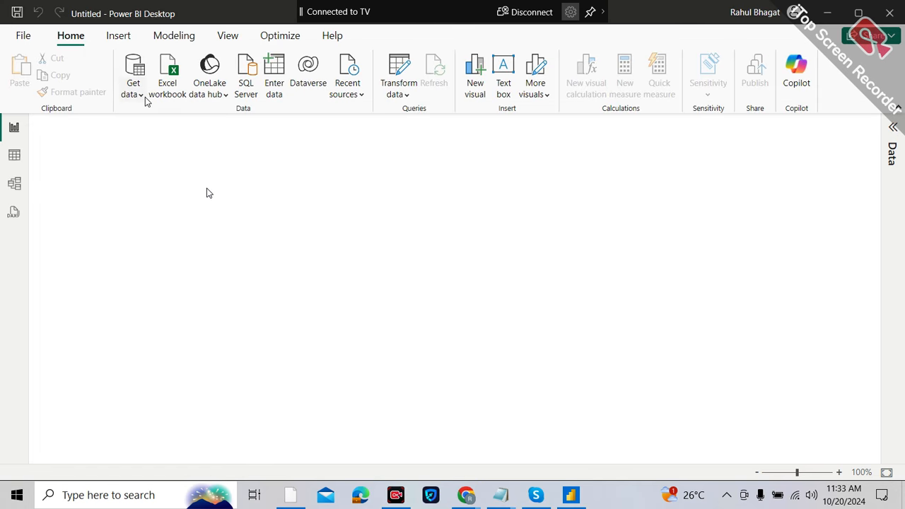
{"action": "left_click", "coordinate": [142, 96]}
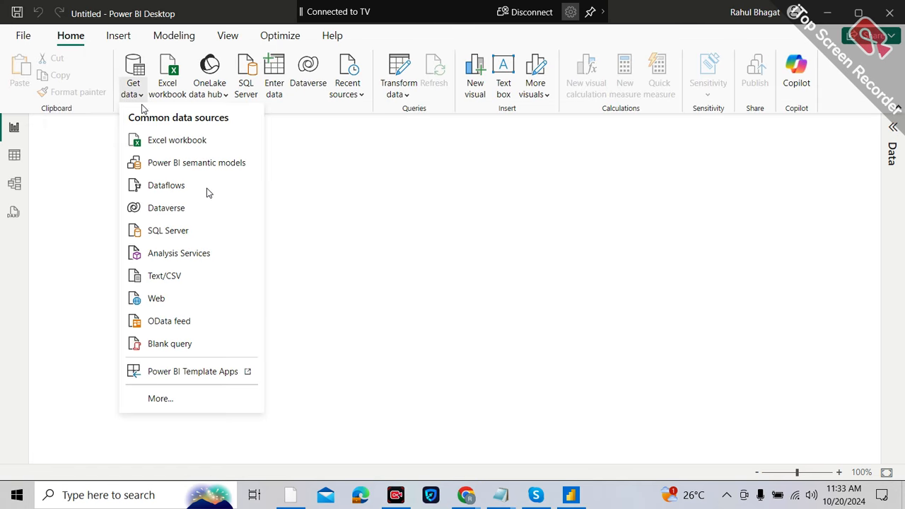
{"action": "left_click", "coordinate": [169, 407]}
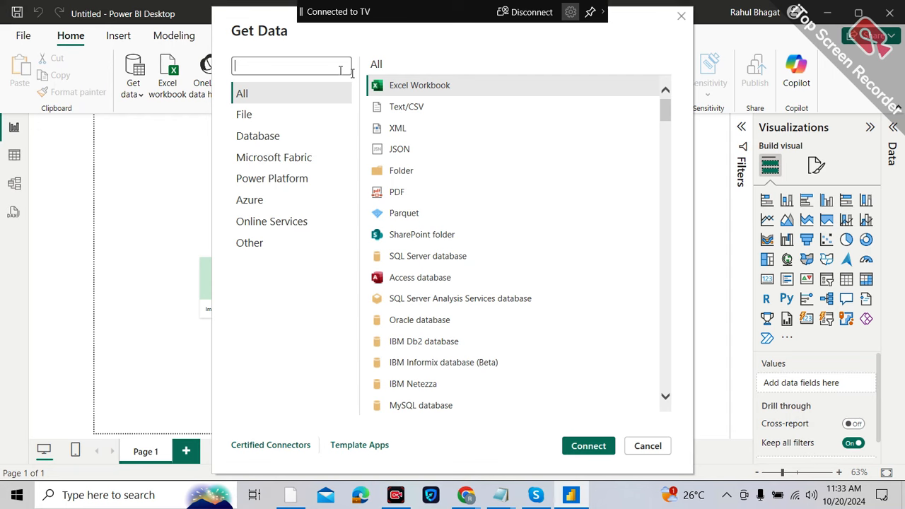
{"action": "type", "text": "azure"}
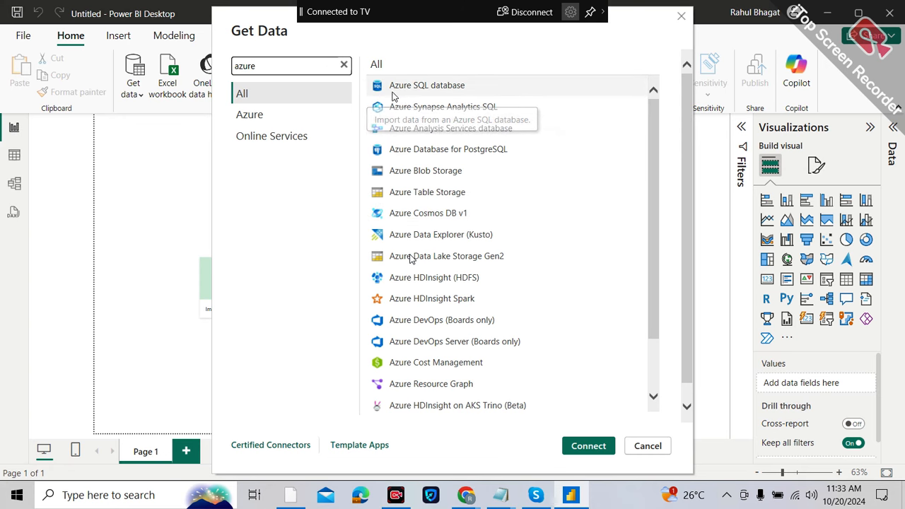
{"action": "left_click", "coordinate": [456, 86]}
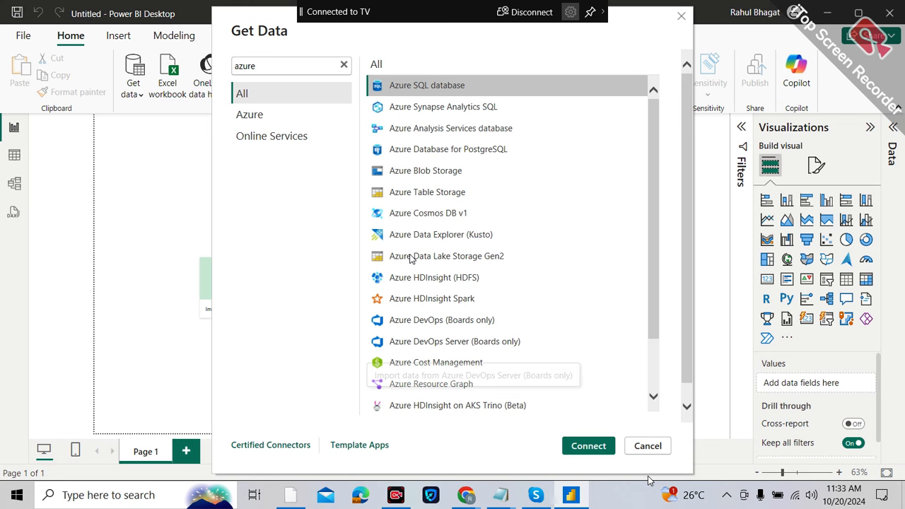
{"action": "left_click", "coordinate": [596, 452]}
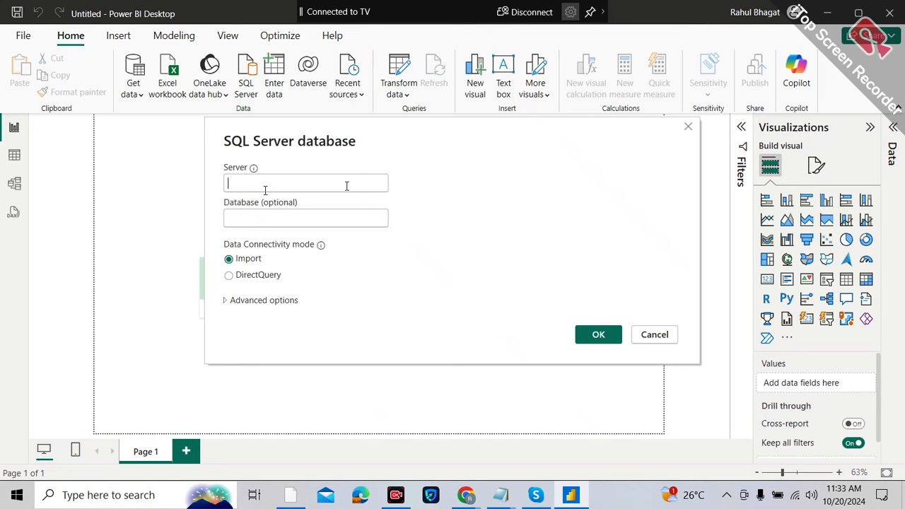
Copy the nmdpvtltd.database.windows.net address from Notepad into the Server field and connect
{"action": "mouse_move", "coordinate": [486, 485]}
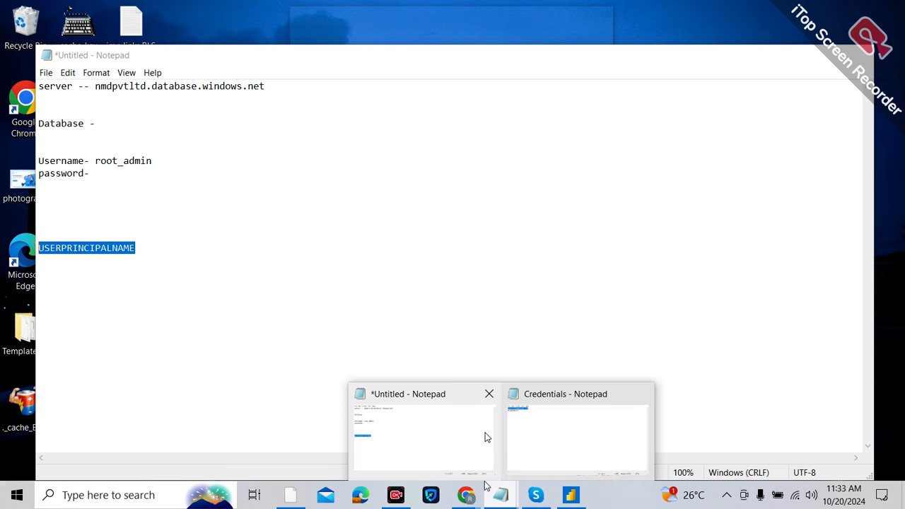
{"action": "left_click", "coordinate": [486, 436]}
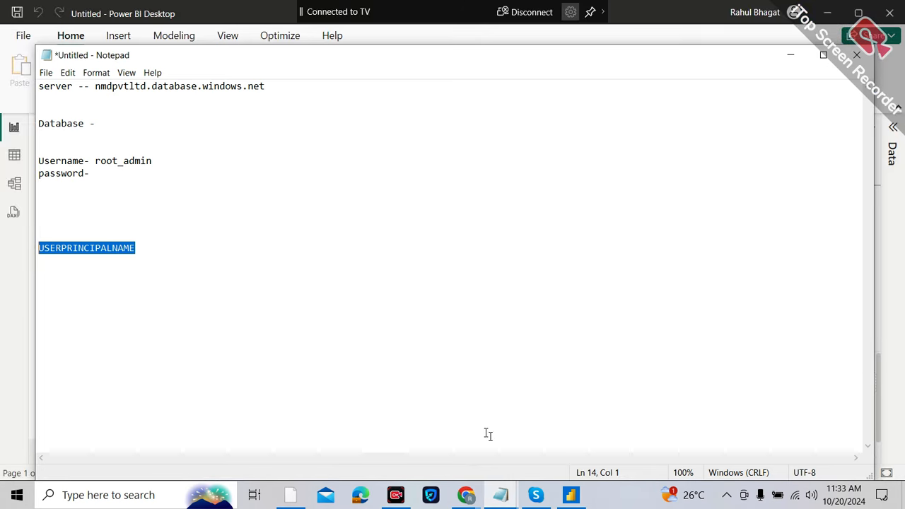
{"action": "left_click", "coordinate": [266, 92]}
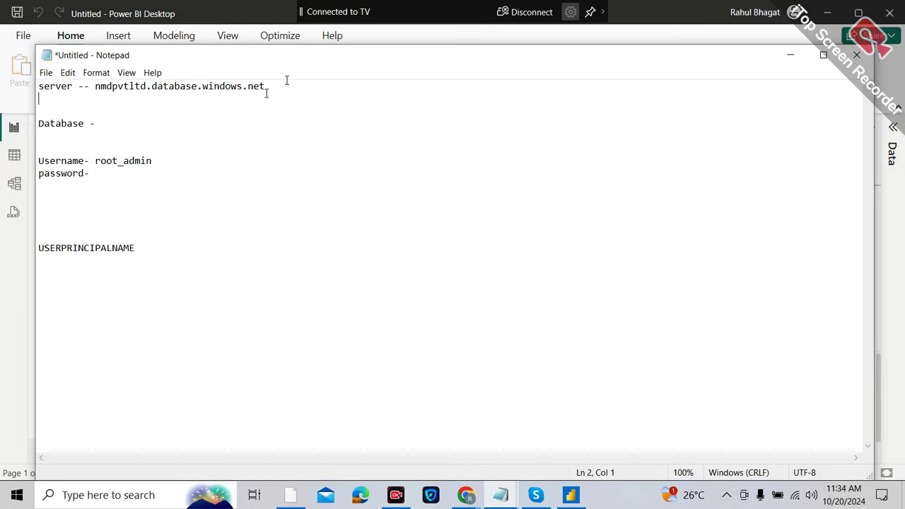
{"action": "left_click_drag", "start_coordinate": [267, 88], "coordinate": [94, 90]}
{"action": "key", "text": "ctrl+c"}
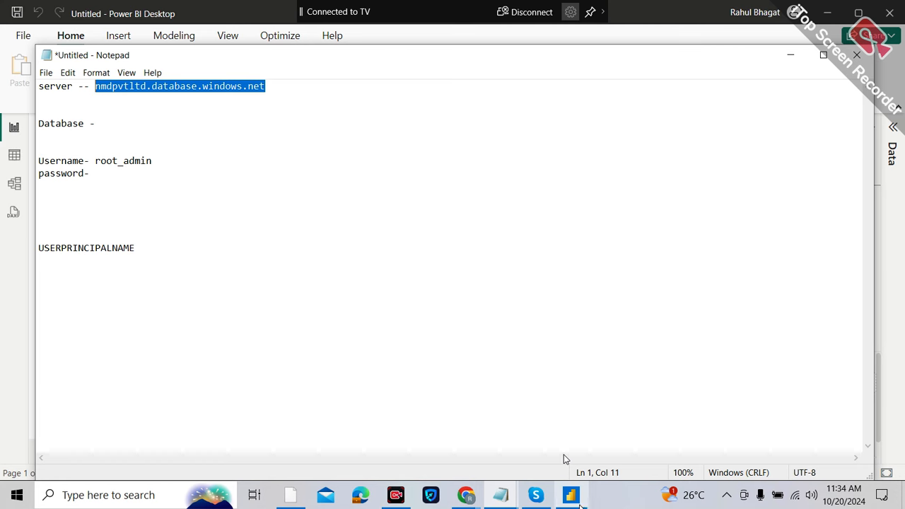
{"action": "left_click", "coordinate": [578, 504]}
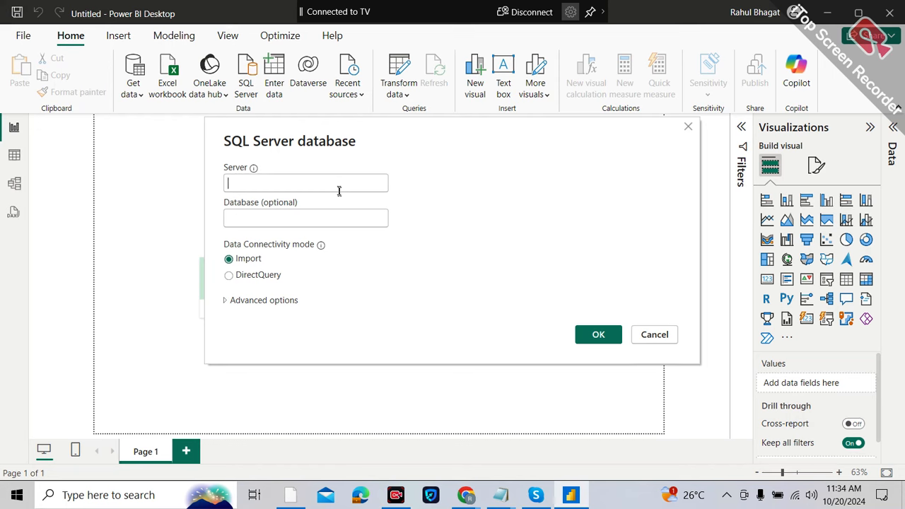
{"action": "left_click", "coordinate": [339, 190]}
{"action": "key", "text": "ctrl+v"}
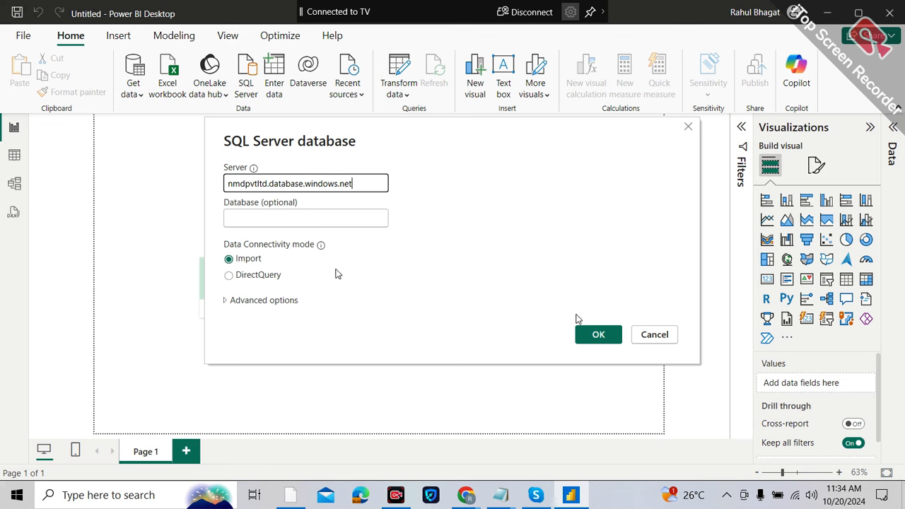
{"action": "left_click", "coordinate": [598, 334]}
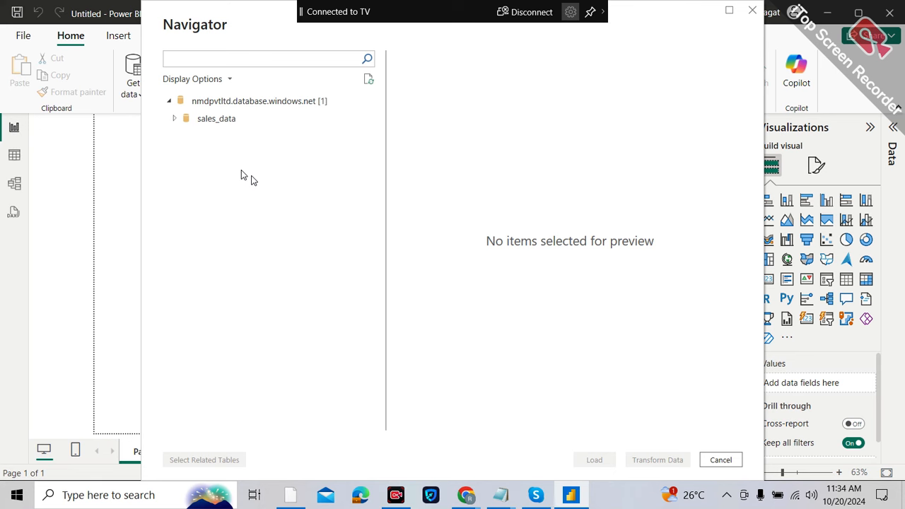
Cancel the Navigator and delete the server's saved permissions in Data source settings
{"action": "left_click", "coordinate": [719, 461]}
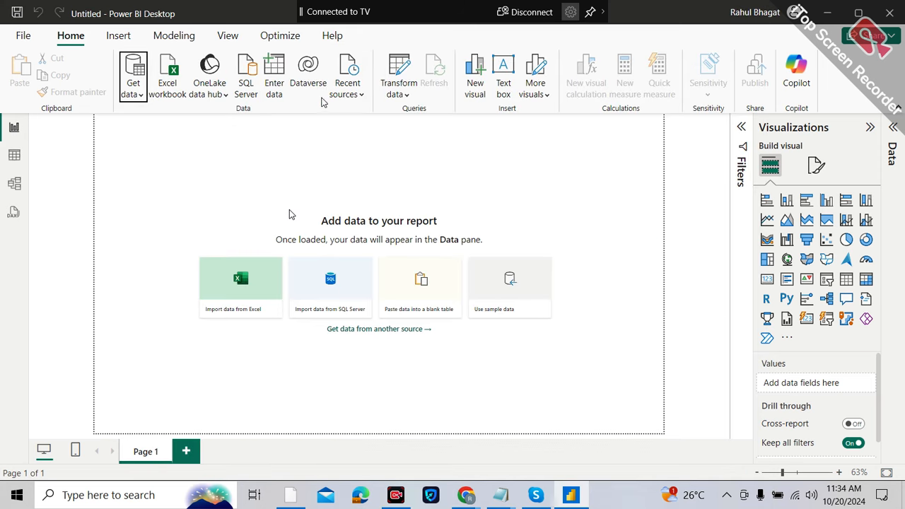
{"action": "left_click", "coordinate": [414, 95]}
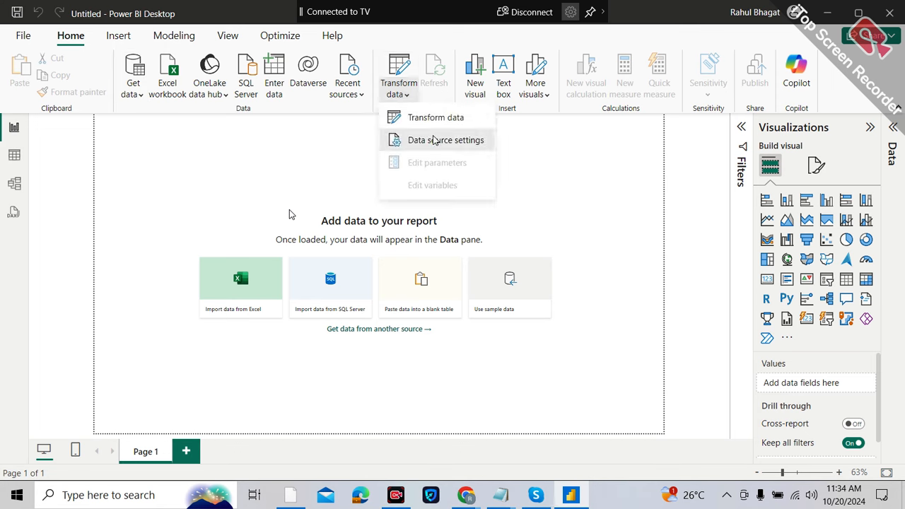
{"action": "left_click", "coordinate": [433, 140]}
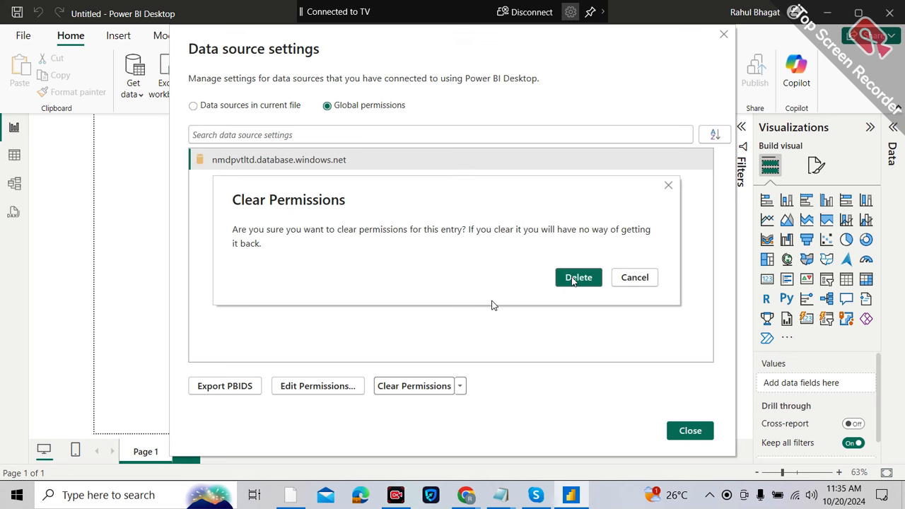
{"action": "left_click", "coordinate": [576, 277]}
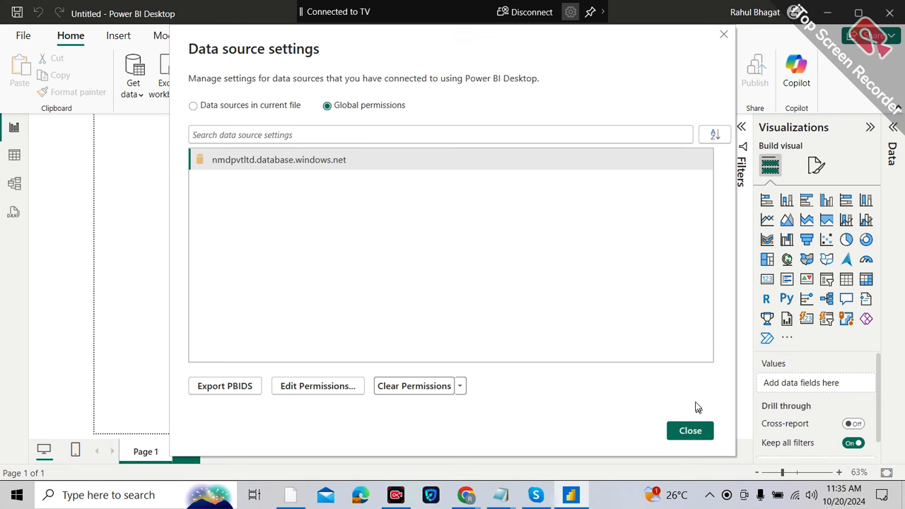
{"action": "left_click", "coordinate": [700, 436]}
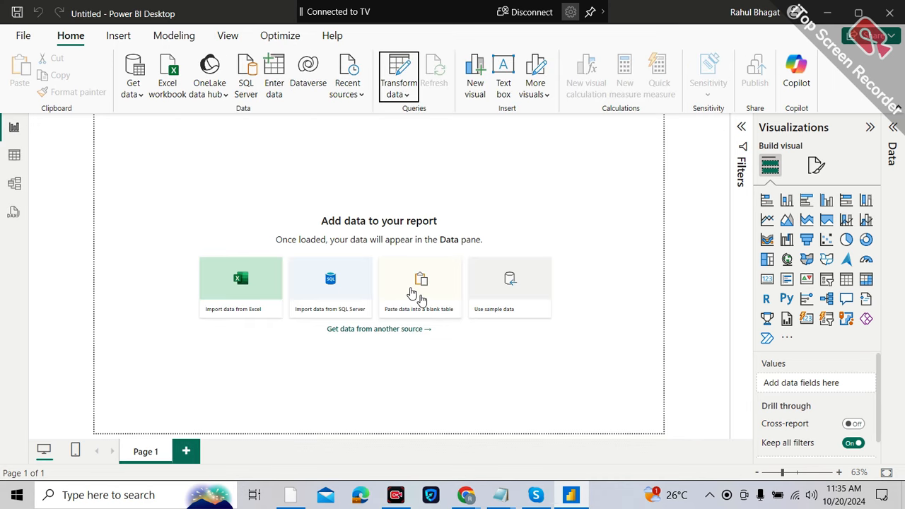
Choose Azure SQL database again and enter nmdpvtltd.database.windows.net as the server
{"action": "left_click", "coordinate": [140, 91]}
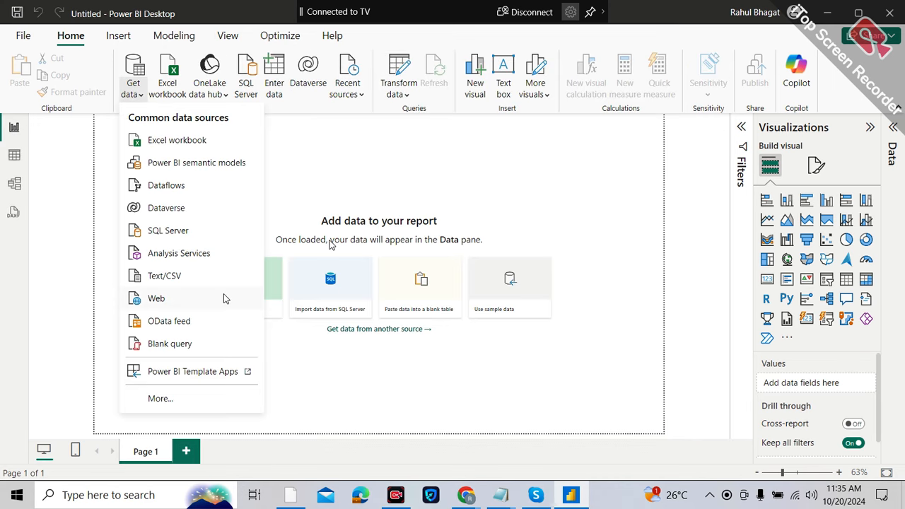
{"action": "left_click", "coordinate": [165, 396]}
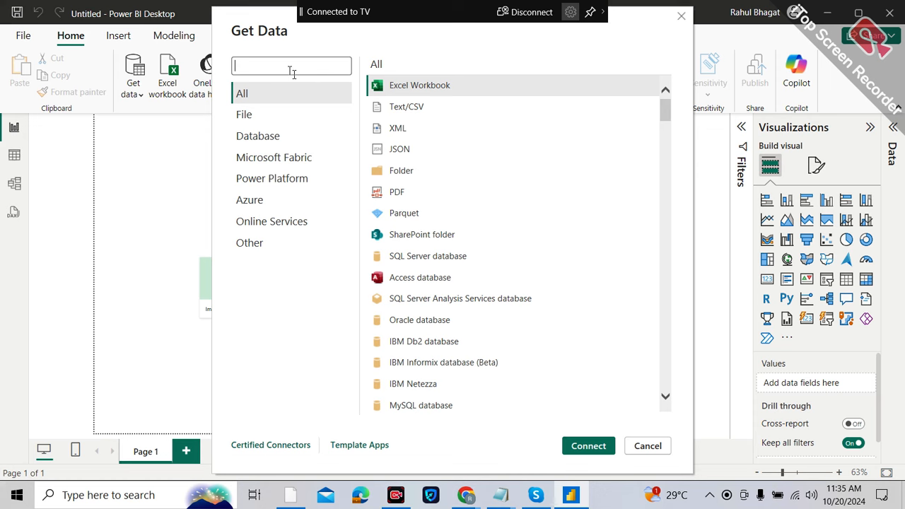
{"action": "type", "text": "azure"}
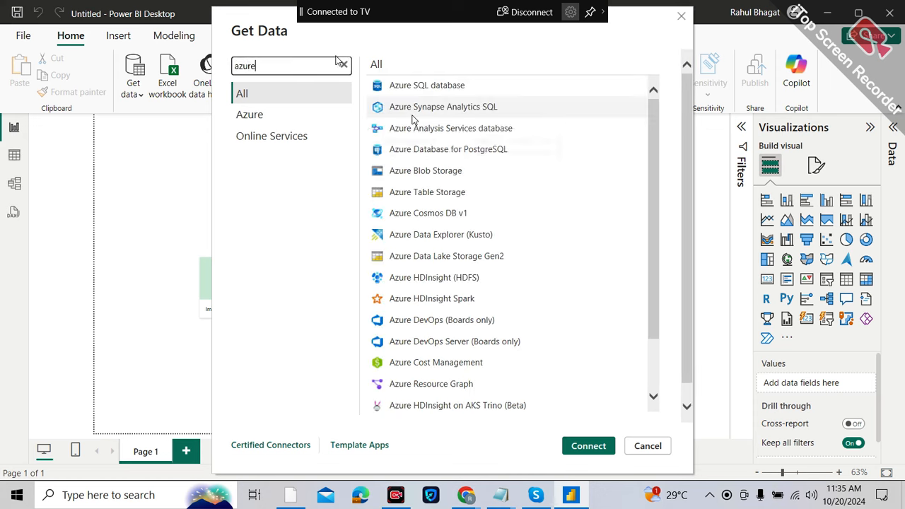
{"action": "left_click", "coordinate": [438, 88]}
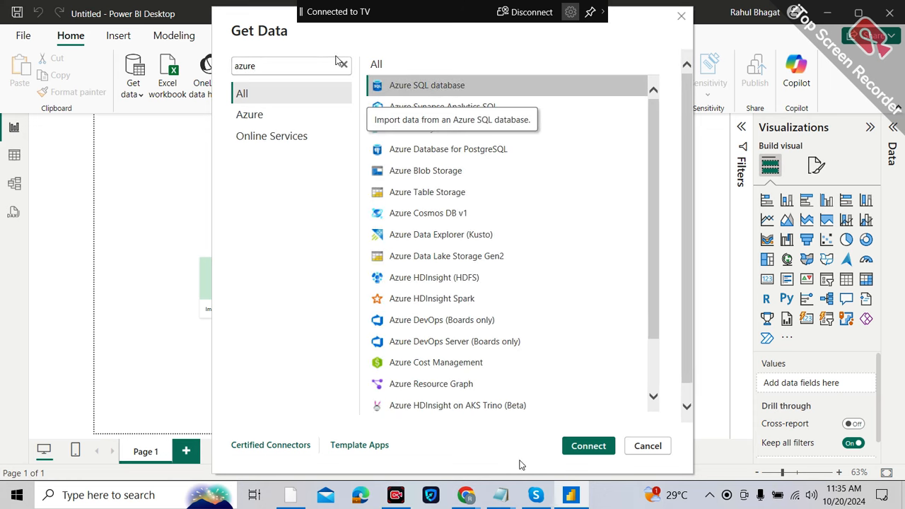
{"action": "left_click", "coordinate": [588, 446]}
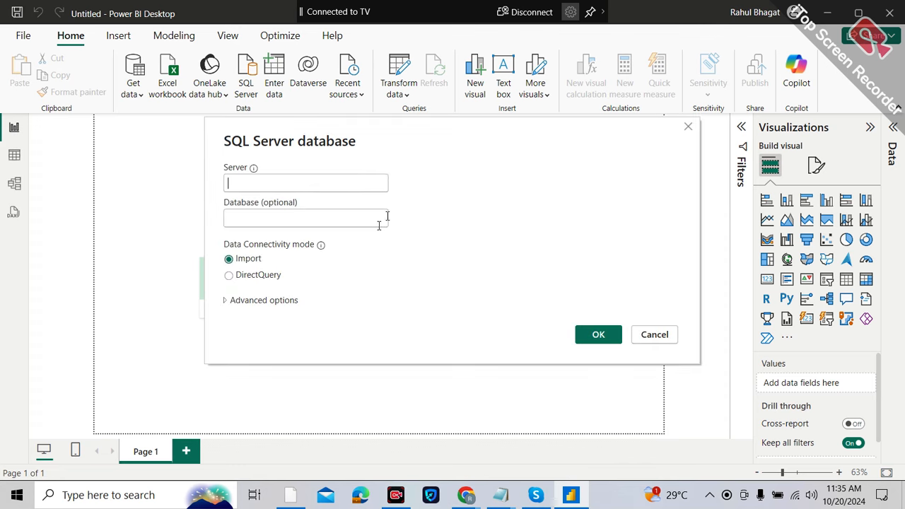
{"action": "key", "text": "ctrl+v"}
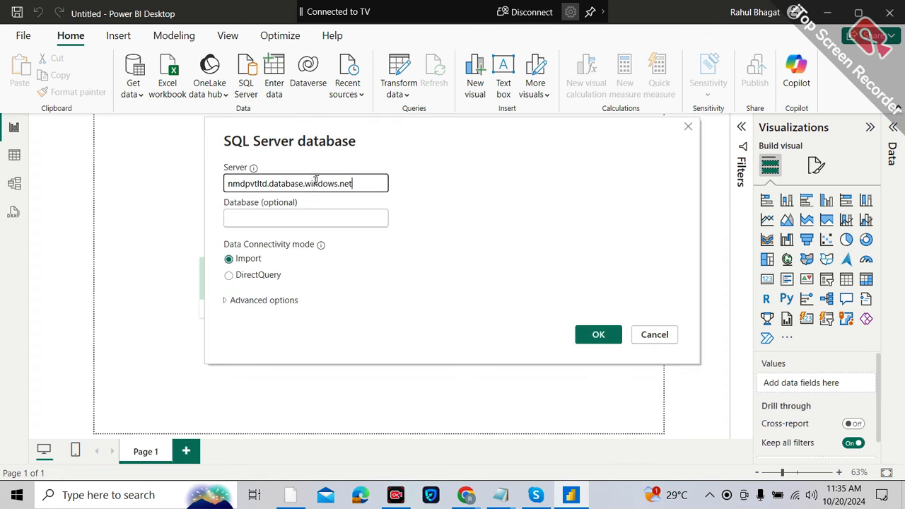
{"action": "left_click", "coordinate": [598, 338]}
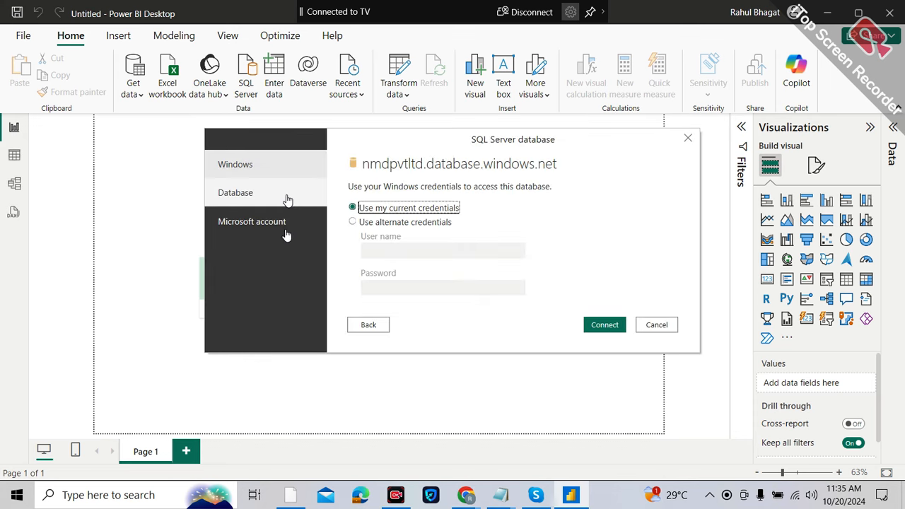
Sign in with Database credentials, entering the database user name and password
{"action": "left_click", "coordinate": [249, 196]}
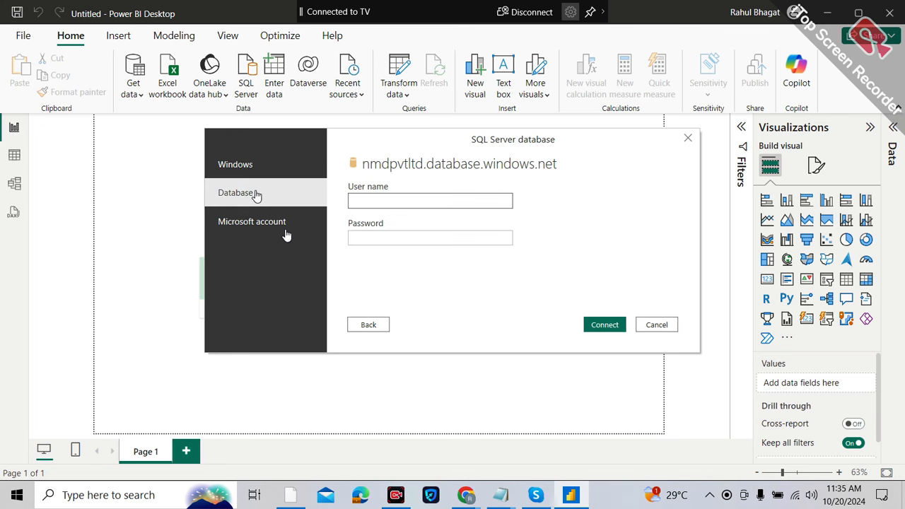
{"action": "left_click", "coordinate": [402, 202]}
{"action": "type", "text": "r"}
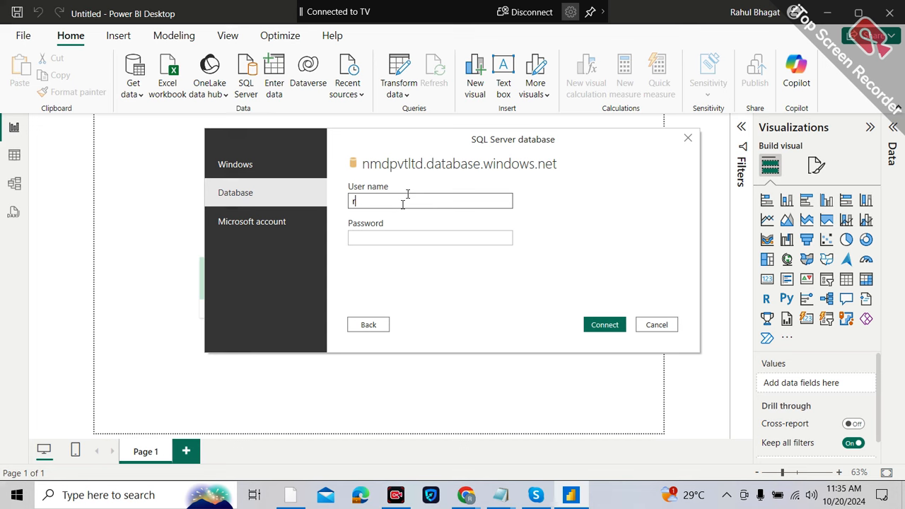
{"action": "type", "text": "rooot_admin"}
{"action": "left_click", "coordinate": [403, 242]}
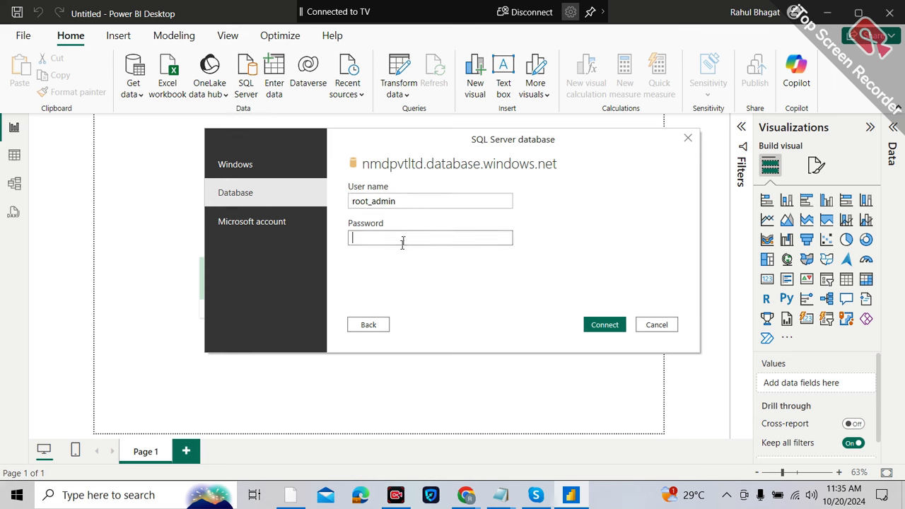
{"action": "type", "text": "••"}
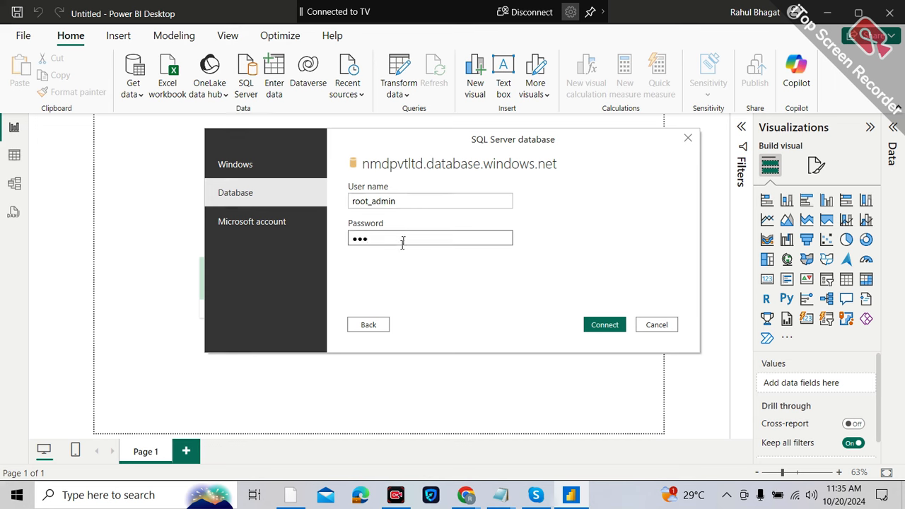
{"action": "type", "text": "••••••"}
{"action": "left_click", "coordinate": [597, 324]}
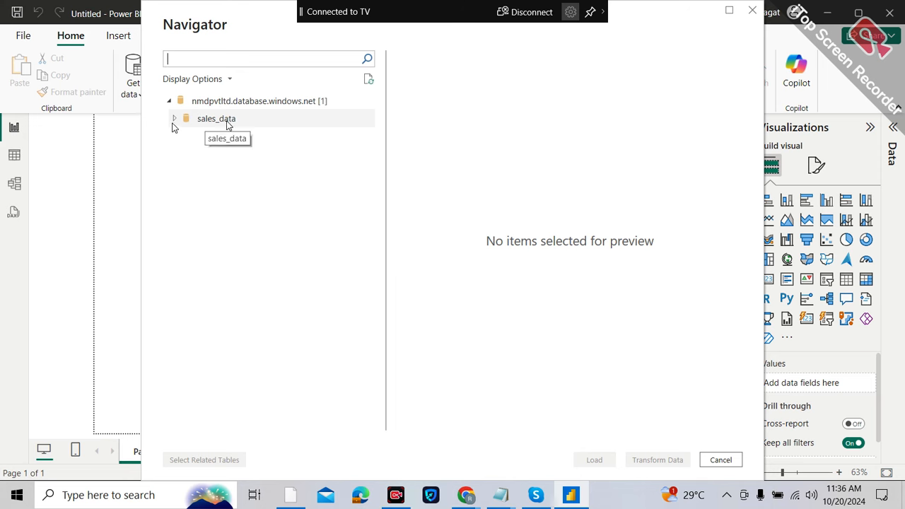
Expand sales_data in the Navigator and scroll through its 21 tables, views and functions
{"action": "left_click", "coordinate": [175, 122]}
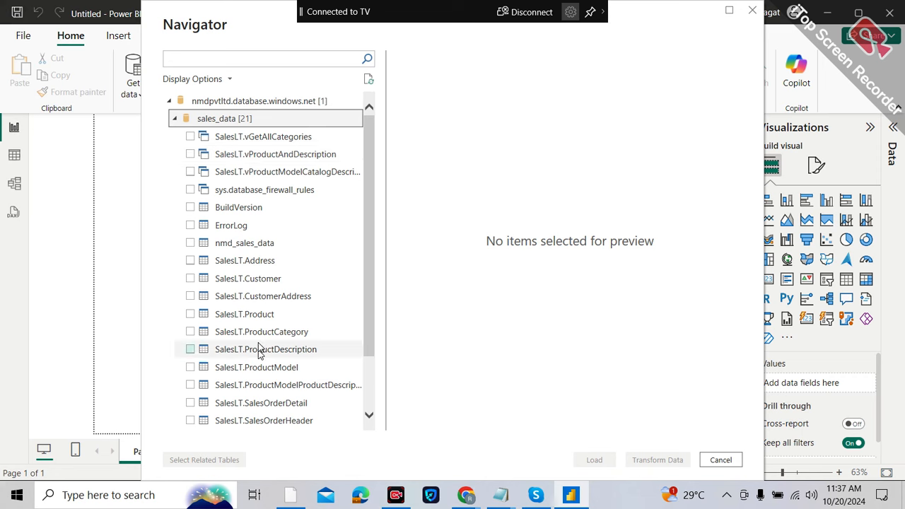
{"action": "scroll", "coordinate": [262, 304], "scroll_direction": "down", "scroll_amount": 4}
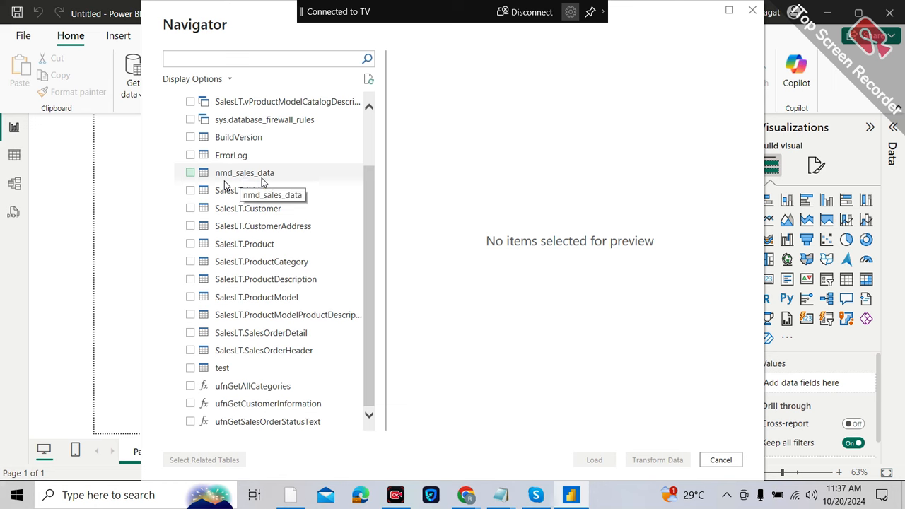
Select nmd_sales_data and scroll its preview across to the DATE, column10 and column11 columns
{"action": "left_click", "coordinate": [190, 173]}
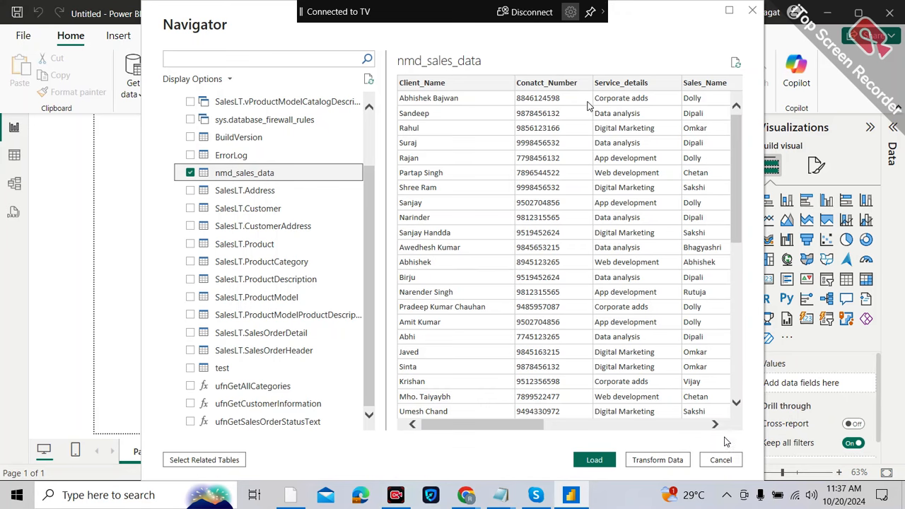
{"action": "left_click", "coordinate": [714, 424]}
{"action": "left_click", "coordinate": [714, 424]}
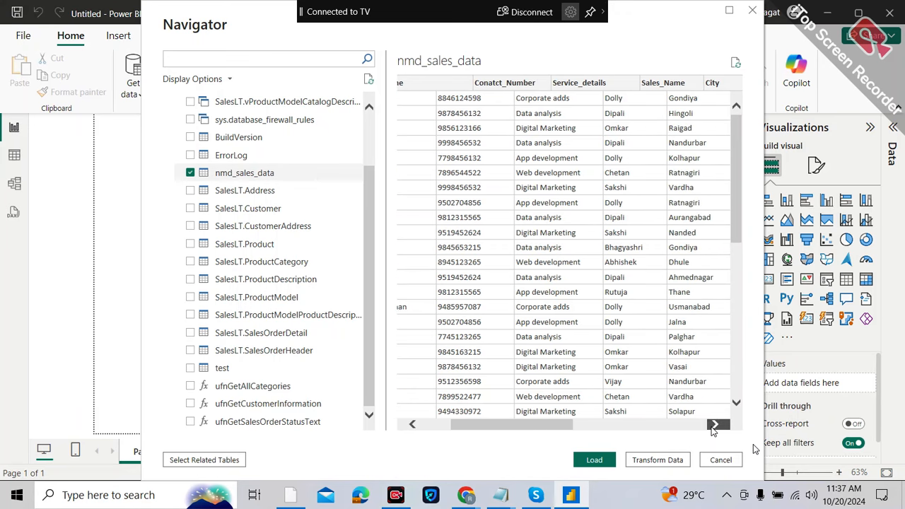
{"action": "left_click", "coordinate": [714, 424]}
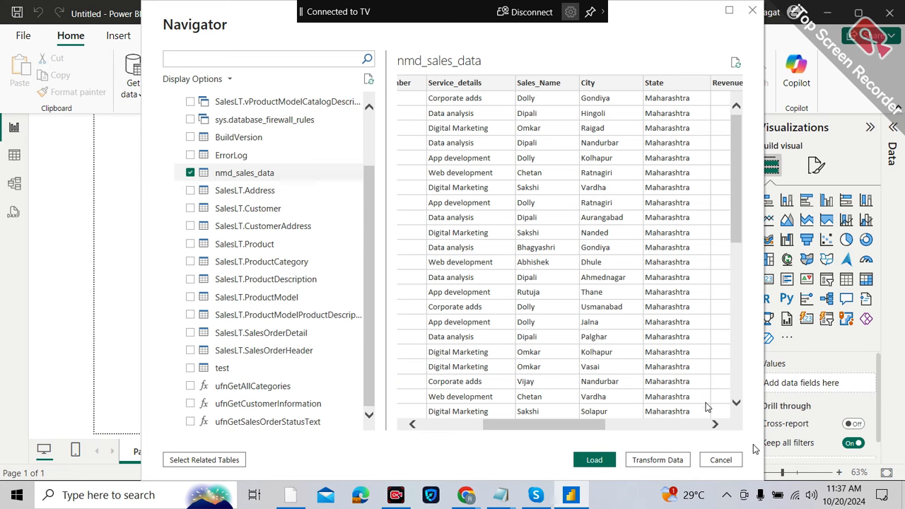
{"action": "left_click", "coordinate": [714, 424]}
{"action": "left_click", "coordinate": [714, 424]}
{"action": "left_click", "coordinate": [714, 424]}
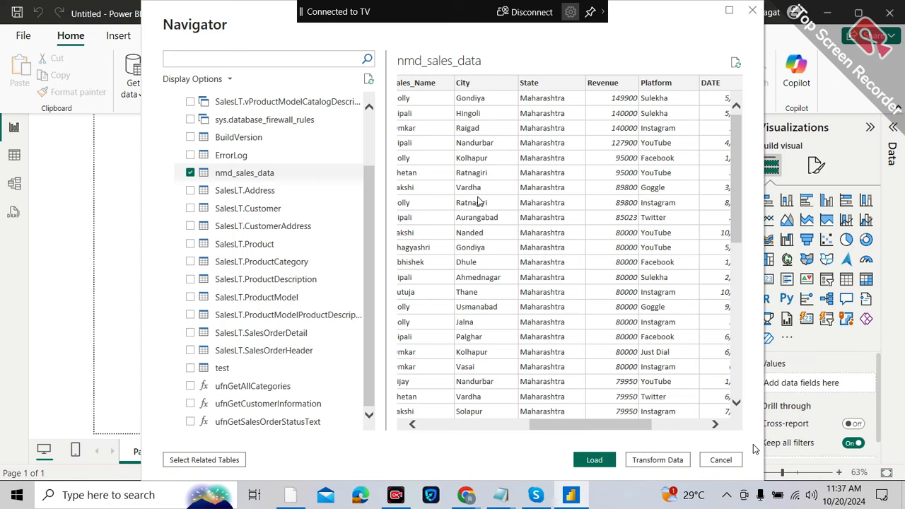
{"action": "left_click", "coordinate": [699, 426]}
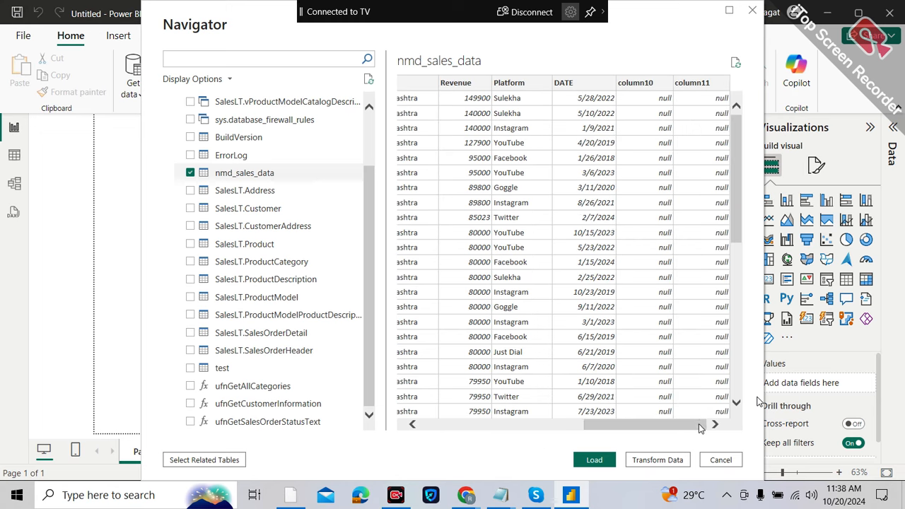
{"action": "left_click", "coordinate": [462, 426]}
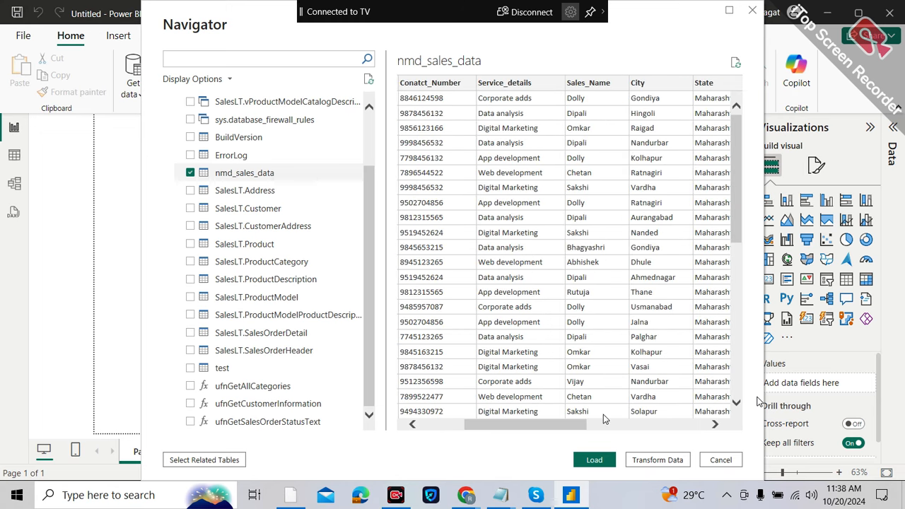
{"action": "left_click", "coordinate": [652, 426]}
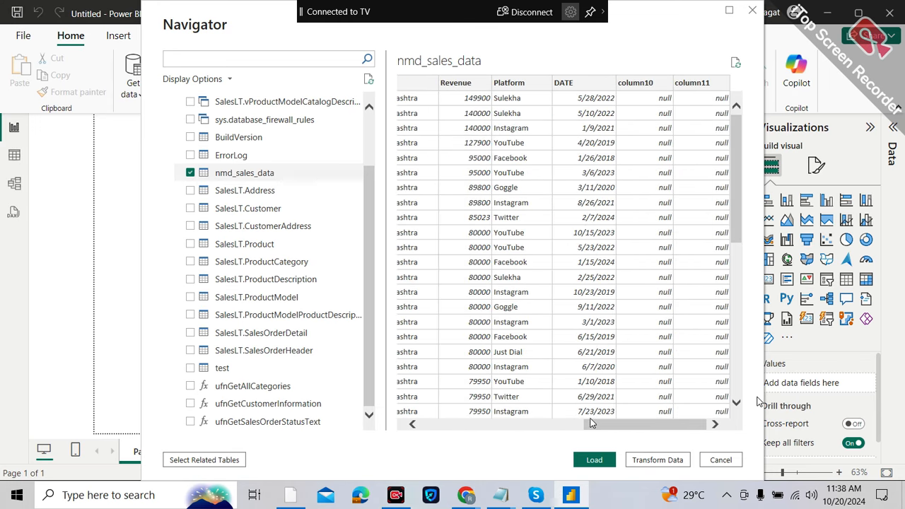
{"action": "left_click", "coordinate": [555, 430]}
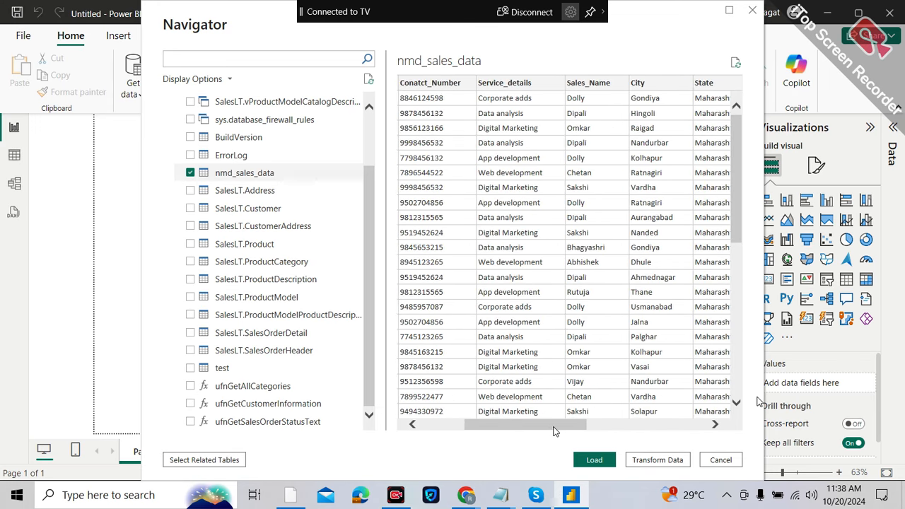
{"action": "left_click", "coordinate": [459, 428]}
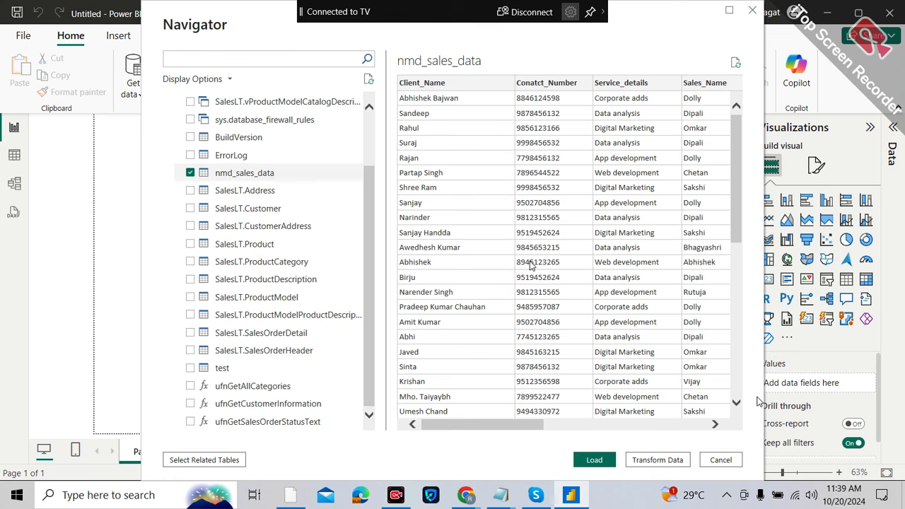
{"action": "scroll", "coordinate": [560, 233], "scroll_direction": "right", "scroll_amount": 5}
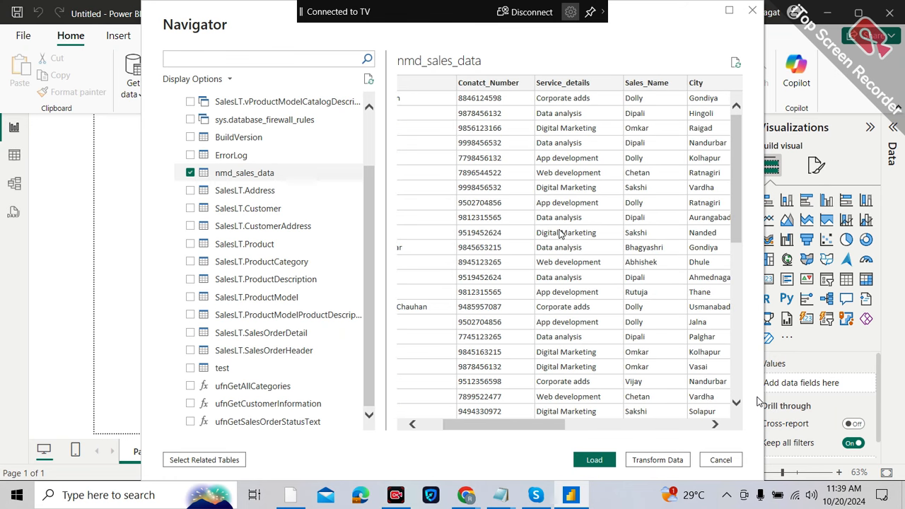
{"action": "scroll", "coordinate": [622, 127], "scroll_direction": "left", "scroll_amount": 5}
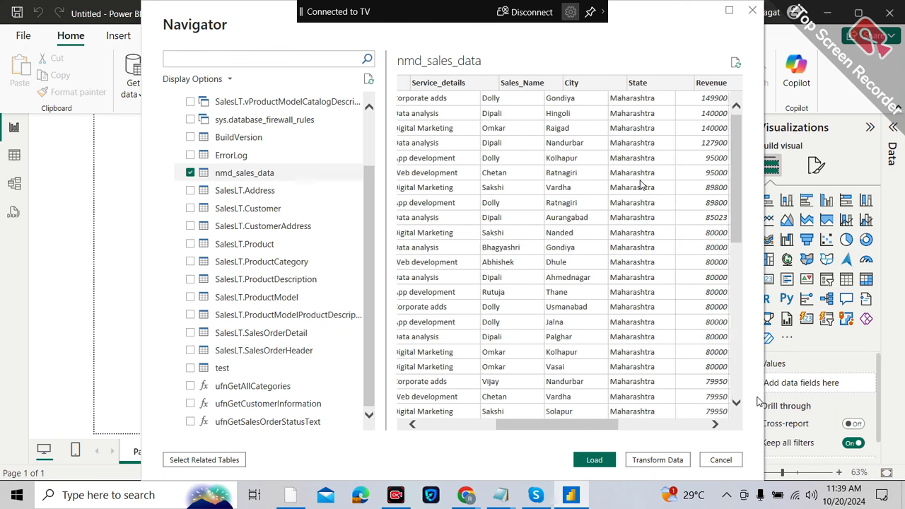
{"action": "scroll", "coordinate": [445, 106], "scroll_direction": "left", "scroll_amount": 1}
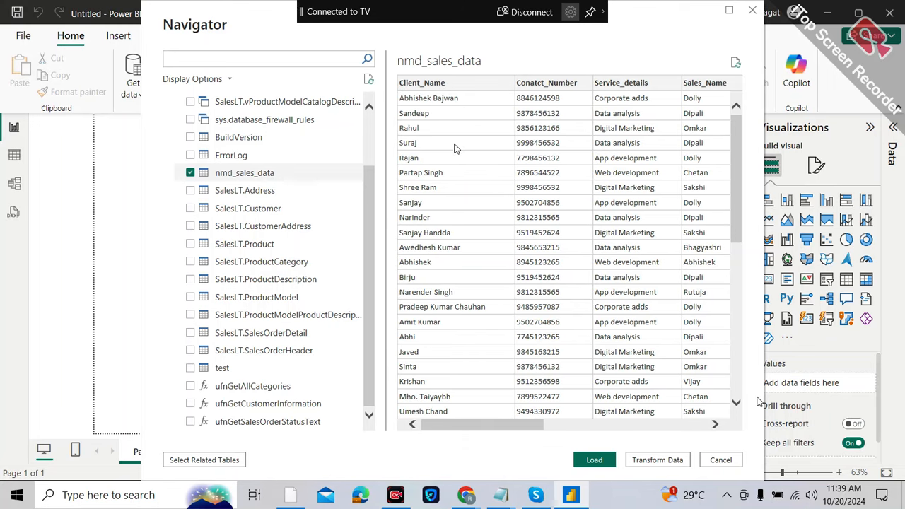
{"action": "scroll", "coordinate": [467, 240], "scroll_direction": "down", "scroll_amount": 4}
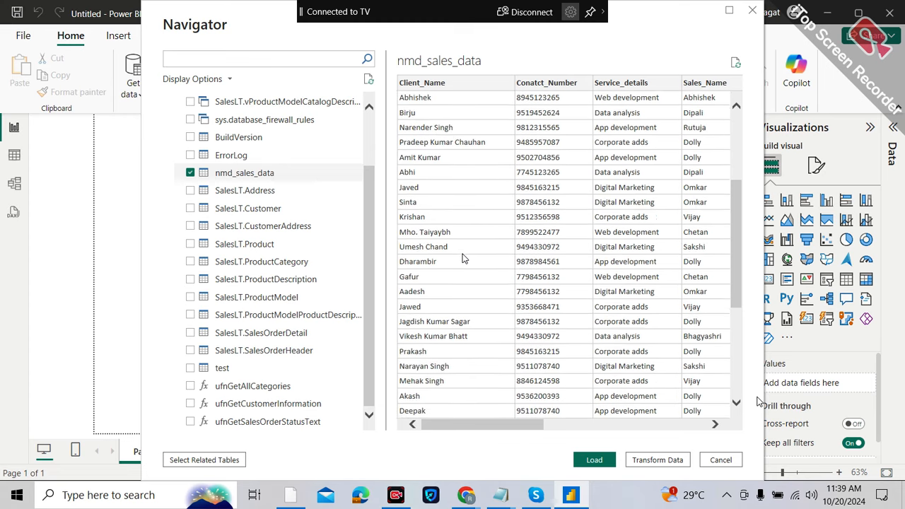
{"action": "scroll", "coordinate": [463, 254], "scroll_direction": "up", "scroll_amount": 4}
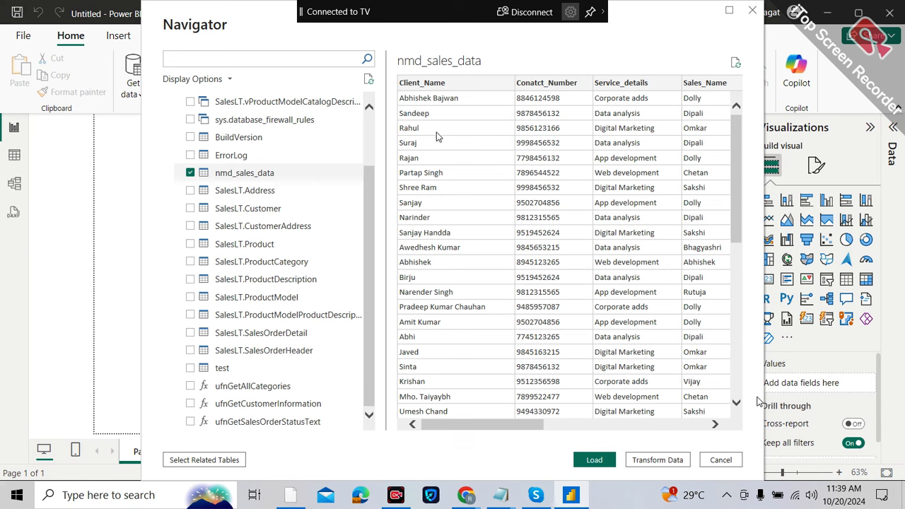
{"action": "scroll", "coordinate": [581, 192], "scroll_direction": "right", "scroll_amount": 3}
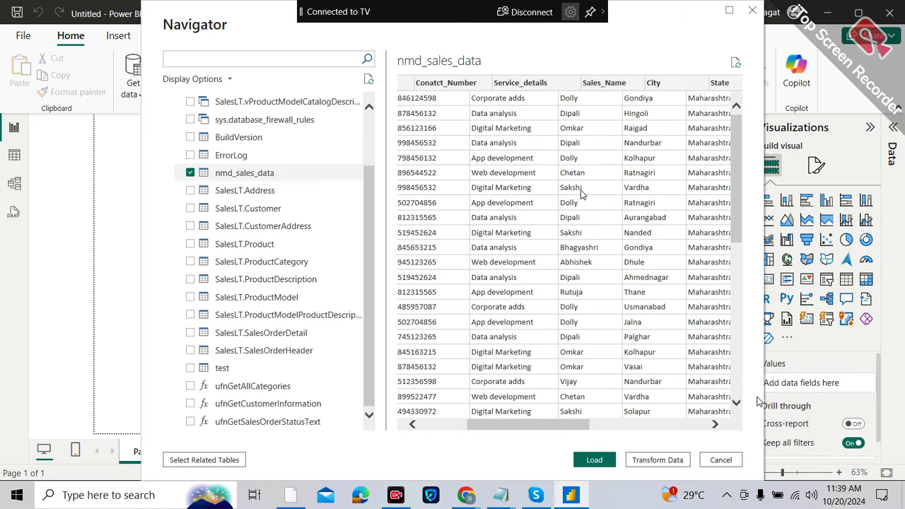
{"action": "scroll", "coordinate": [581, 192], "scroll_direction": "right", "scroll_amount": 2}
{"action": "scroll", "coordinate": [580, 189], "scroll_direction": "left", "scroll_amount": 1}
{"action": "scroll", "coordinate": [580, 189], "scroll_direction": "right", "scroll_amount": 3}
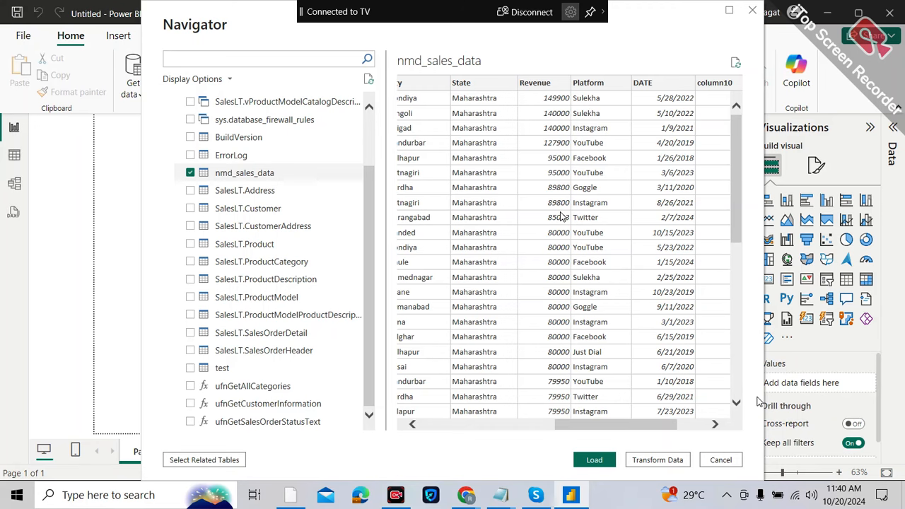
{"action": "scroll", "coordinate": [573, 202], "scroll_direction": "left", "scroll_amount": 5}
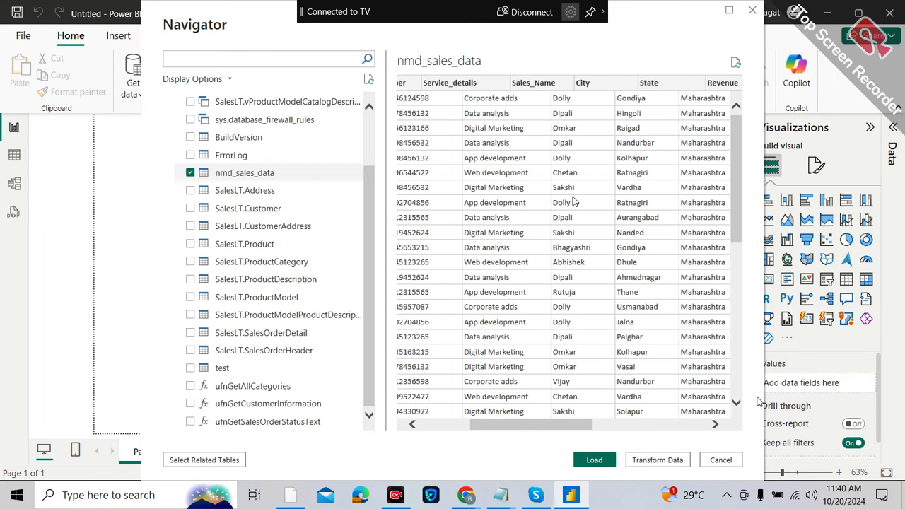
{"action": "scroll", "coordinate": [572, 203], "scroll_direction": "left", "scroll_amount": 2}
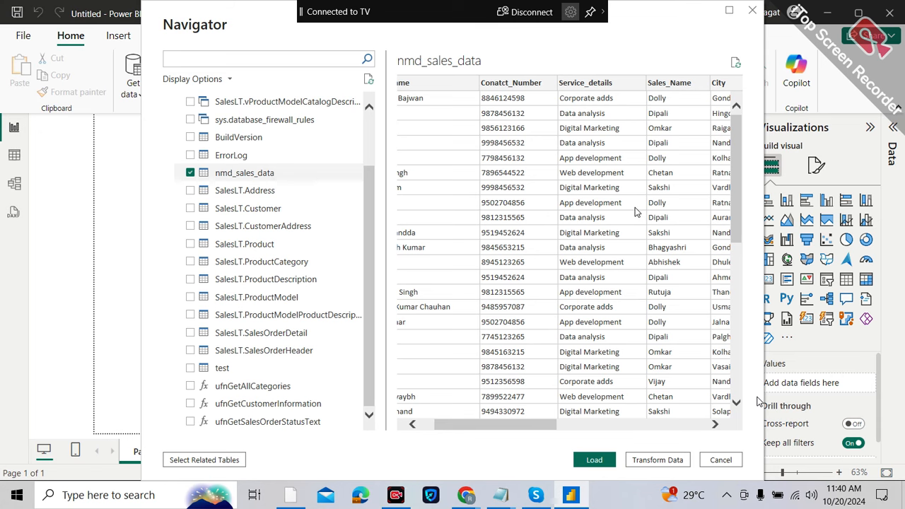
{"action": "scroll", "coordinate": [653, 224], "scroll_direction": "left", "scroll_amount": 2}
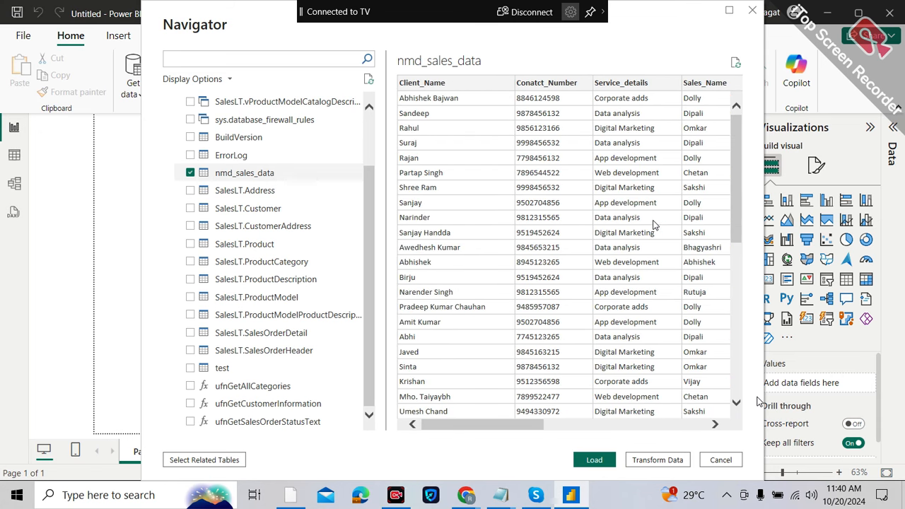
{"action": "scroll", "coordinate": [654, 224], "scroll_direction": "right", "scroll_amount": 5}
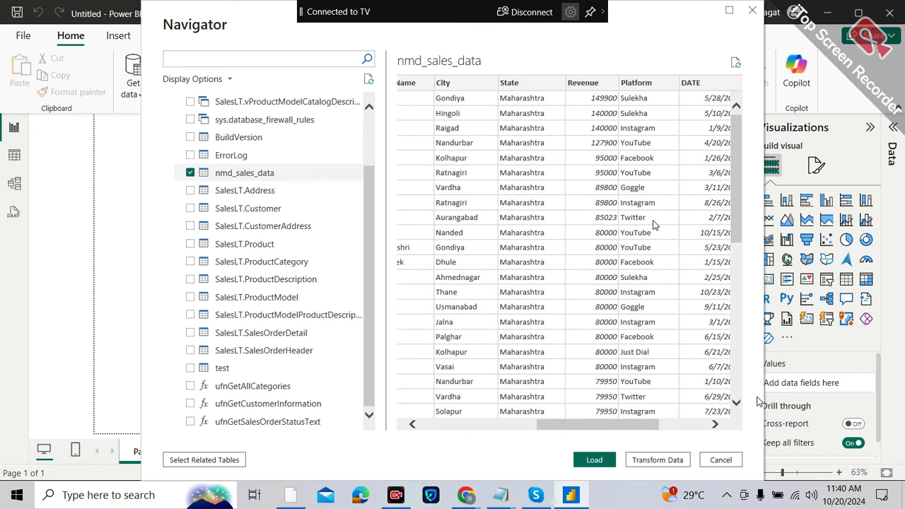
{"action": "scroll", "coordinate": [654, 224], "scroll_direction": "right", "scroll_amount": 2}
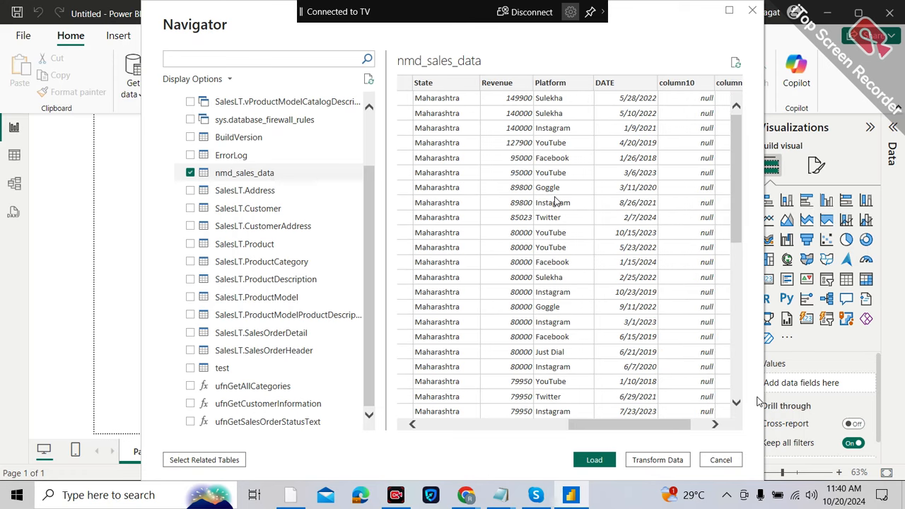
{"action": "scroll", "coordinate": [584, 200], "scroll_direction": "right", "scroll_amount": 1}
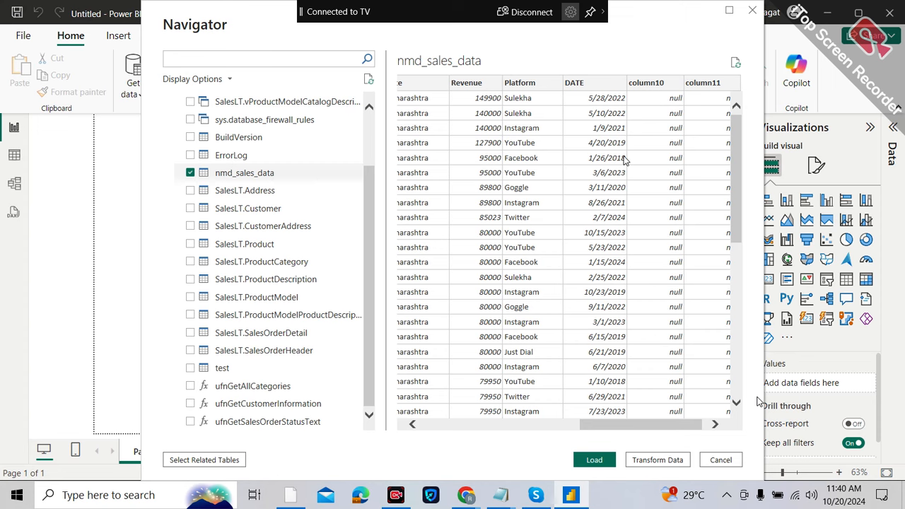
{"action": "scroll", "coordinate": [573, 215], "scroll_direction": "left", "scroll_amount": 4}
{"action": "scroll", "coordinate": [574, 216], "scroll_direction": "left", "scroll_amount": 2}
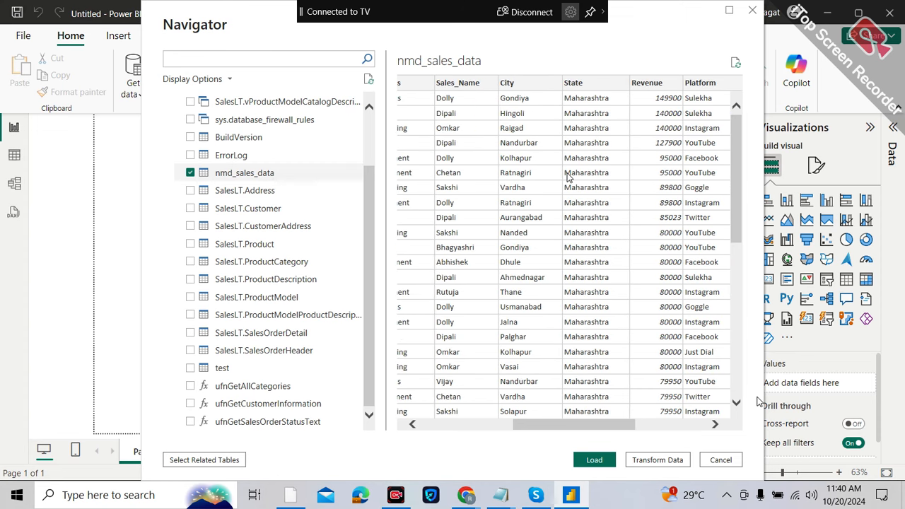
{"action": "scroll", "coordinate": [569, 178], "scroll_direction": "left", "scroll_amount": 3}
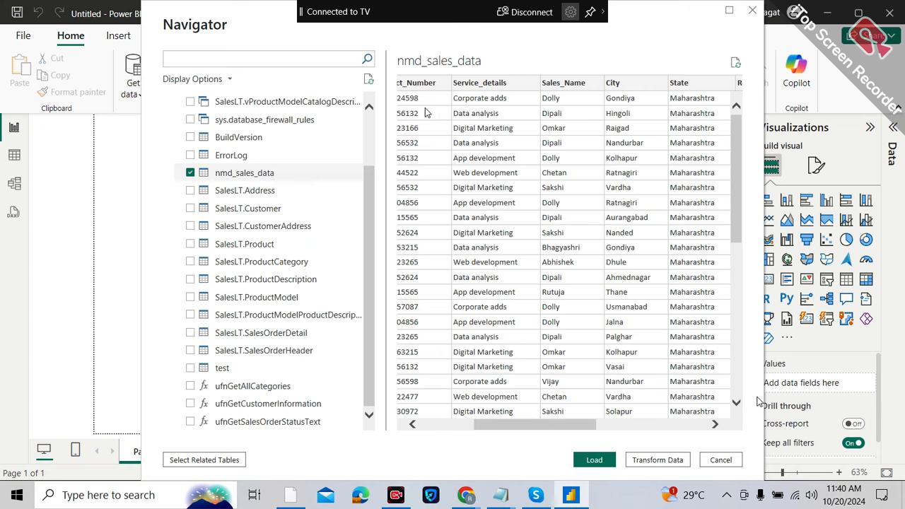
{"action": "scroll", "coordinate": [463, 205], "scroll_direction": "left", "scroll_amount": 3}
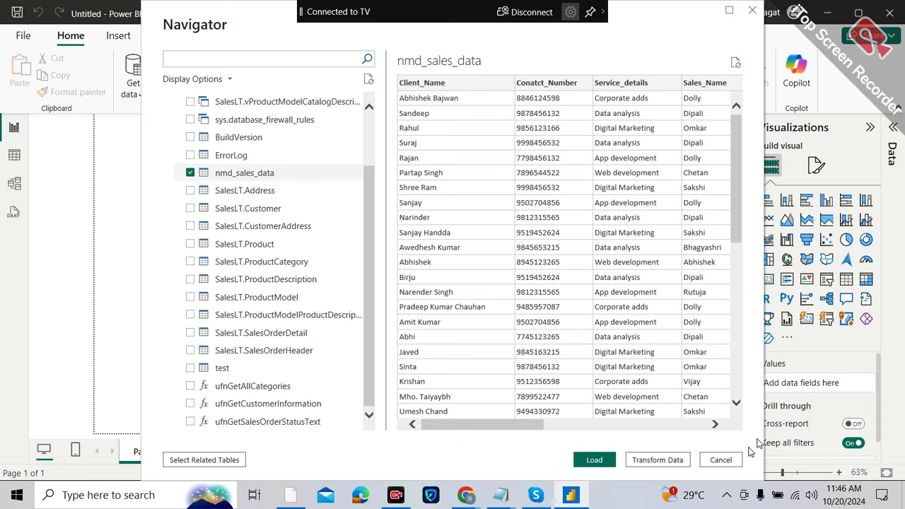
Cancel the Navigator without loading nmd_sales_data, returning to the empty report canvas
{"action": "left_click", "coordinate": [728, 463]}
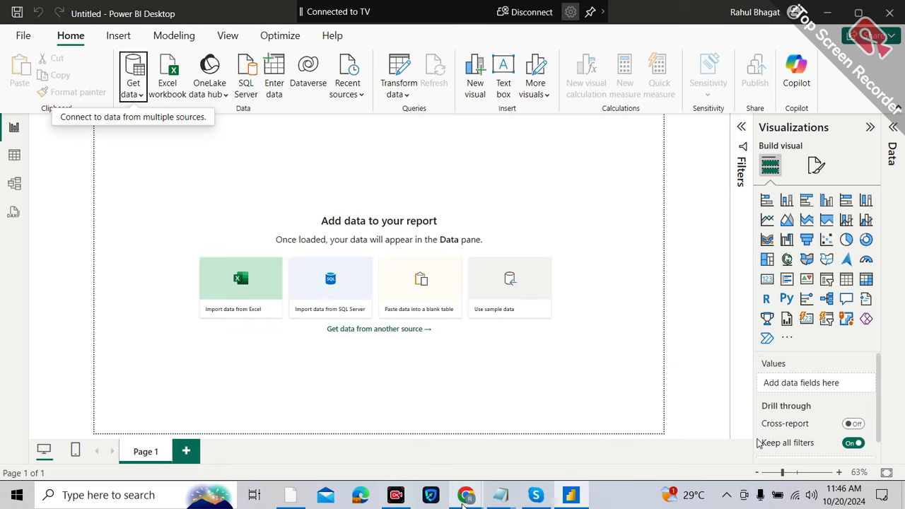
{"action": "mouse_move", "coordinate": [566, 501]}
{"action": "mouse_move", "coordinate": [466, 496]}
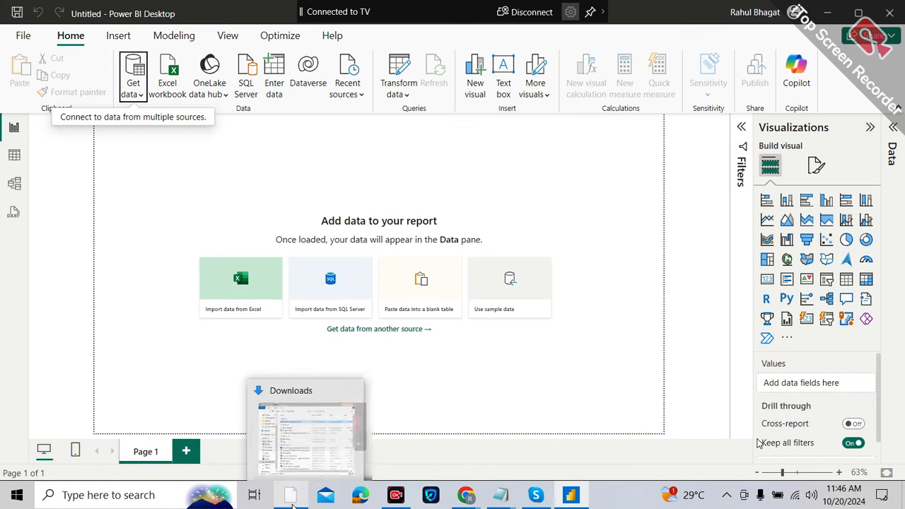
Browse Desktop > PowerBI > Projects > Superstore in File Explorer and open the Super Store BRS workbook
{"action": "left_click", "coordinate": [291, 504]}
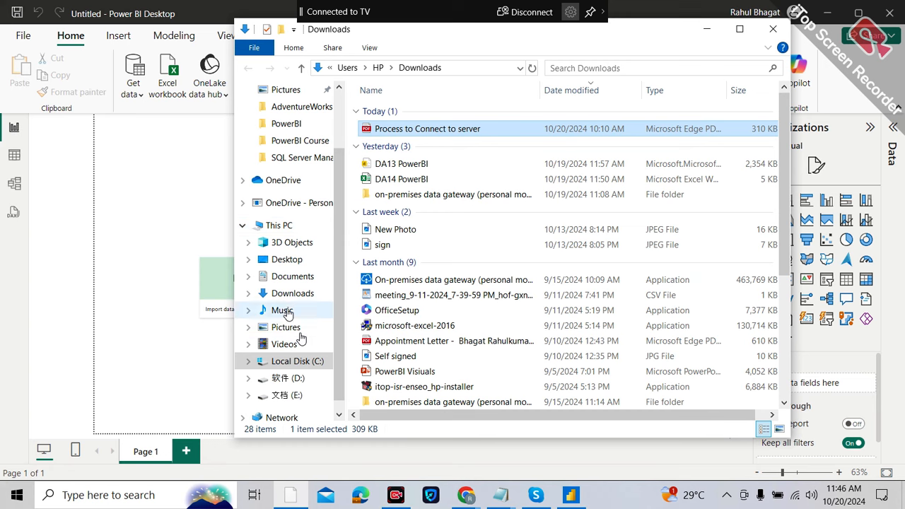
{"action": "left_click", "coordinate": [287, 225]}
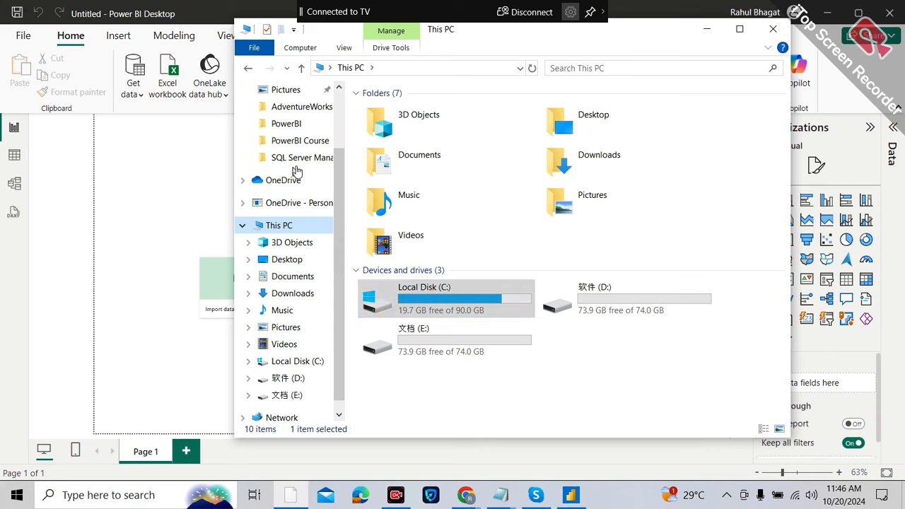
{"action": "left_click", "coordinate": [293, 260]}
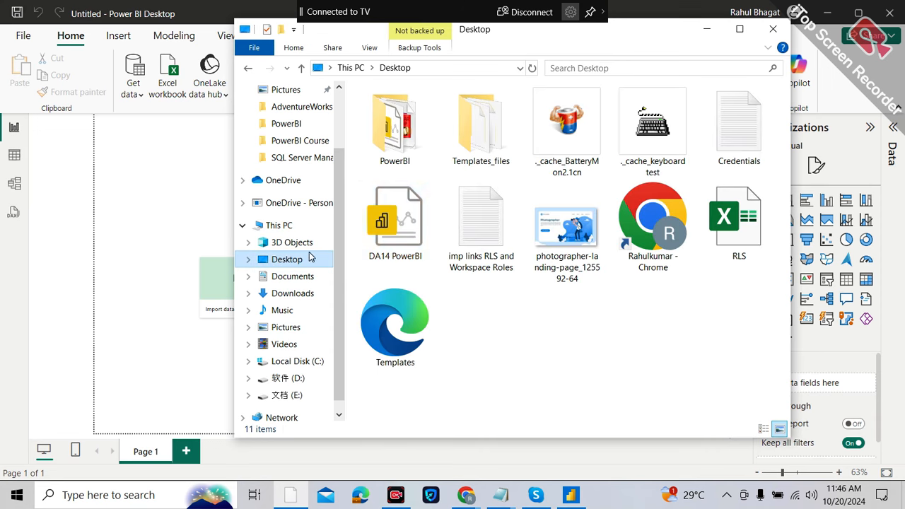
{"action": "double_click", "coordinate": [406, 160]}
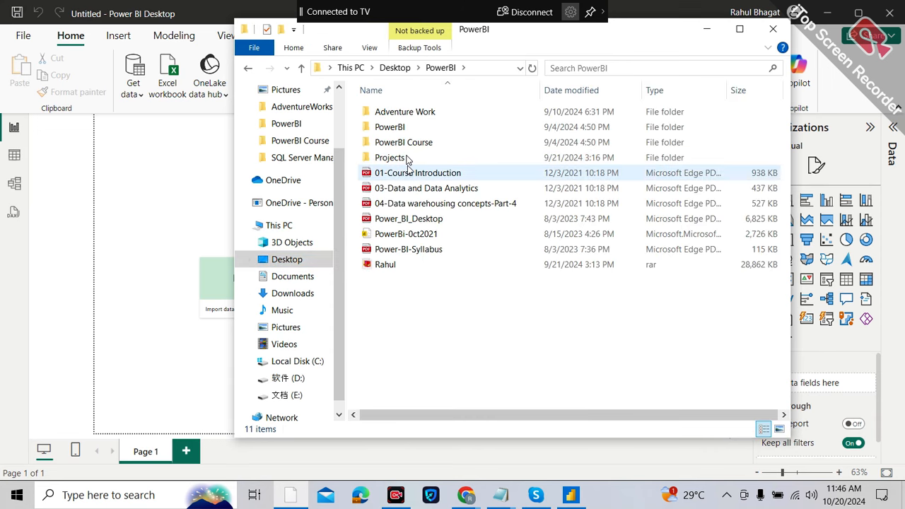
{"action": "left_click", "coordinate": [407, 165]}
{"action": "double_click", "coordinate": [408, 159]}
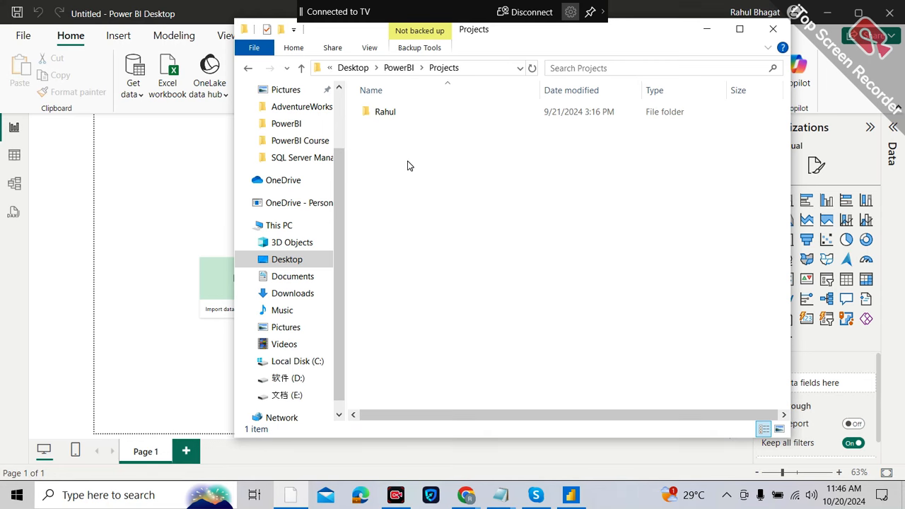
{"action": "double_click", "coordinate": [396, 120]}
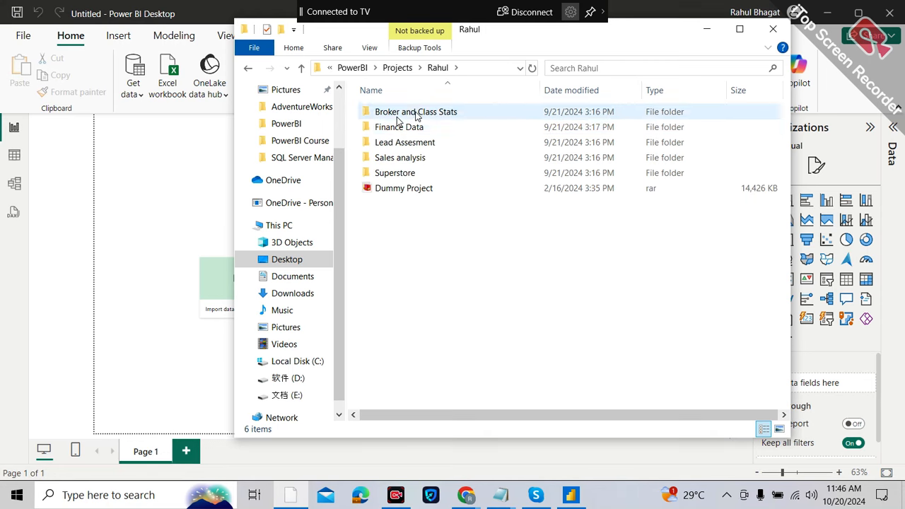
{"action": "left_click", "coordinate": [405, 177]}
{"action": "double_click", "coordinate": [403, 177]}
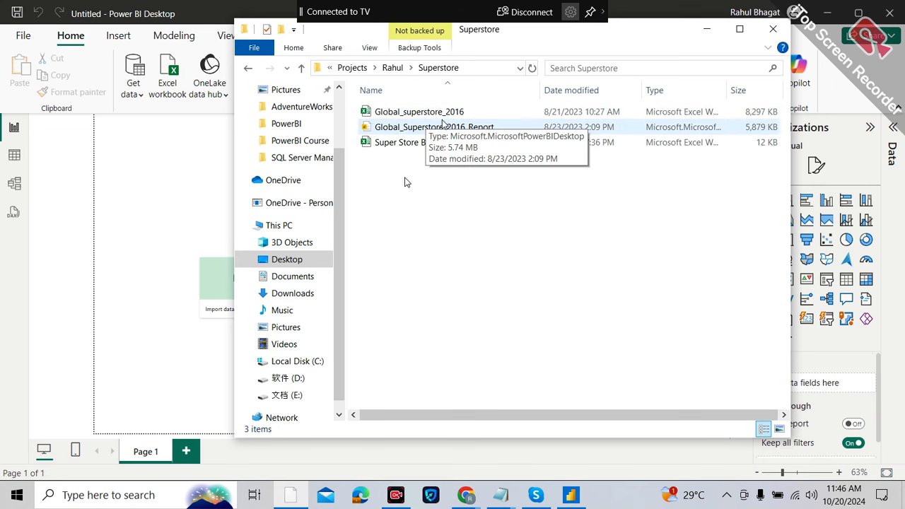
{"action": "left_click", "coordinate": [401, 143]}
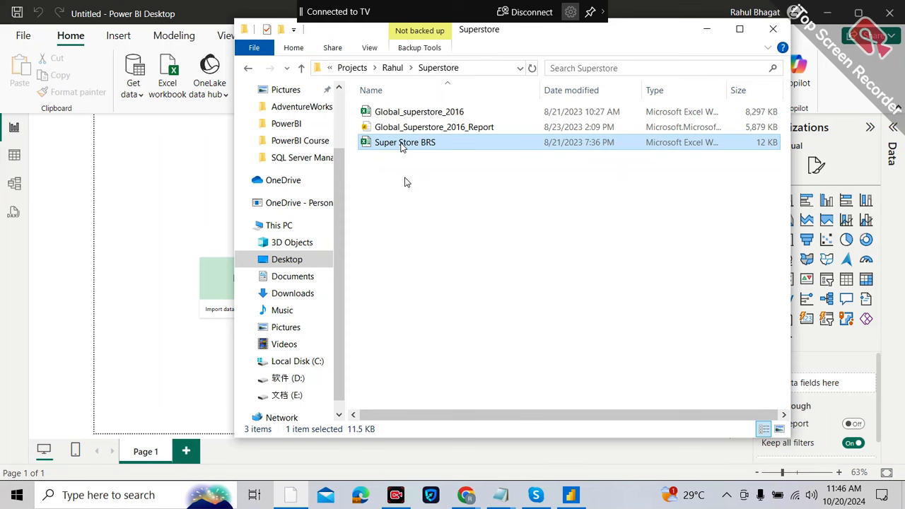
{"action": "double_click", "coordinate": [417, 145]}
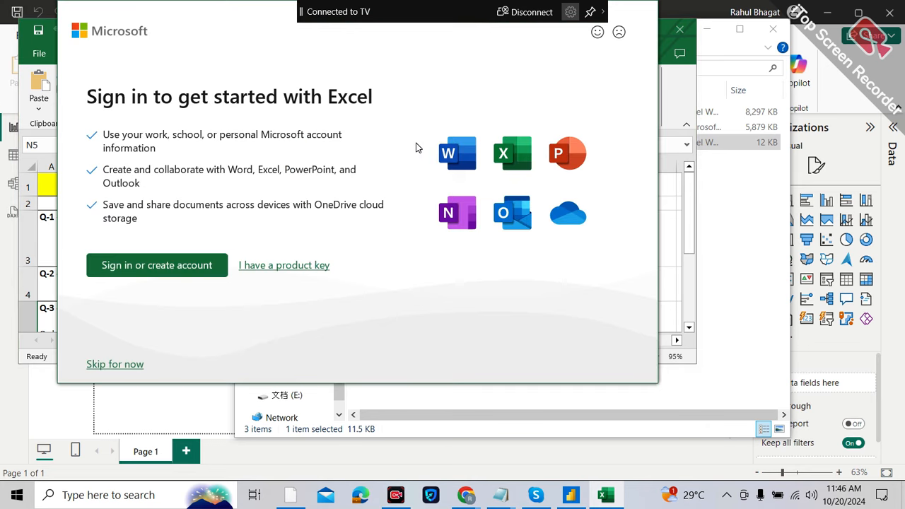
Skip the Excel sign-in, close the Microsoft 365 window and maximize the workbook
{"action": "left_click", "coordinate": [115, 363]}
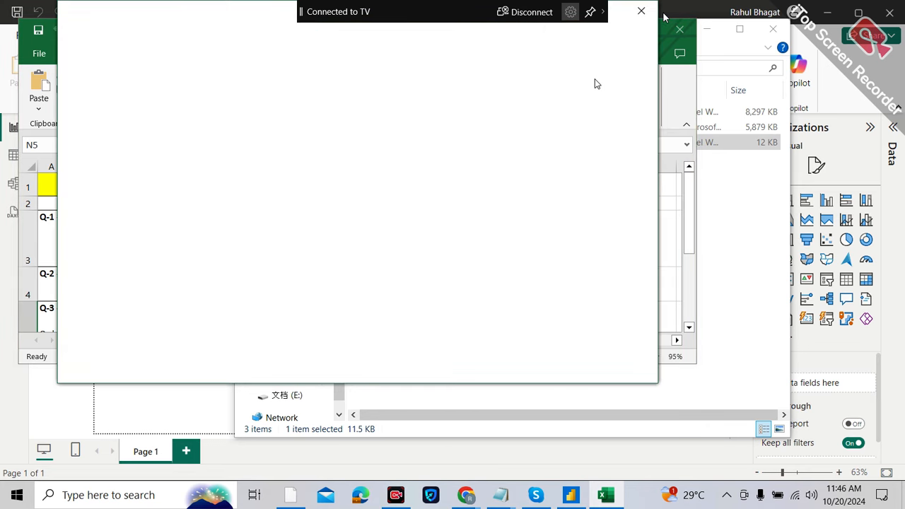
{"action": "left_click", "coordinate": [641, 11]}
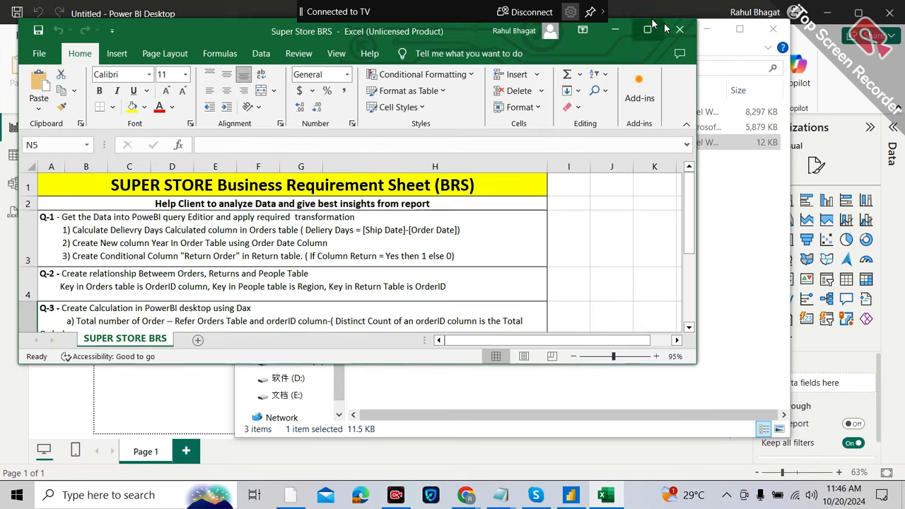
{"action": "left_click", "coordinate": [646, 29]}
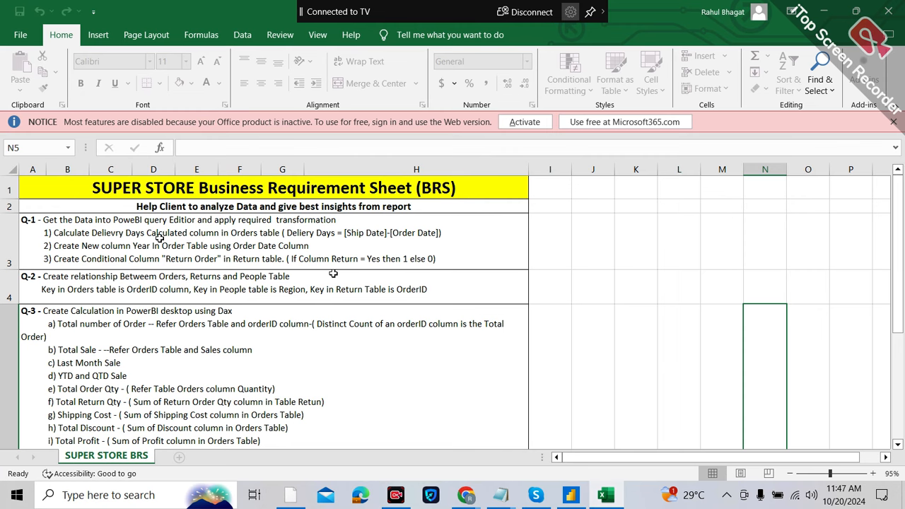
Scroll the SUPER STORE BRS sheet down to show tasks Q-6 through Q-11
{"action": "scroll", "coordinate": [231, 272], "scroll_direction": "down", "scroll_amount": 1}
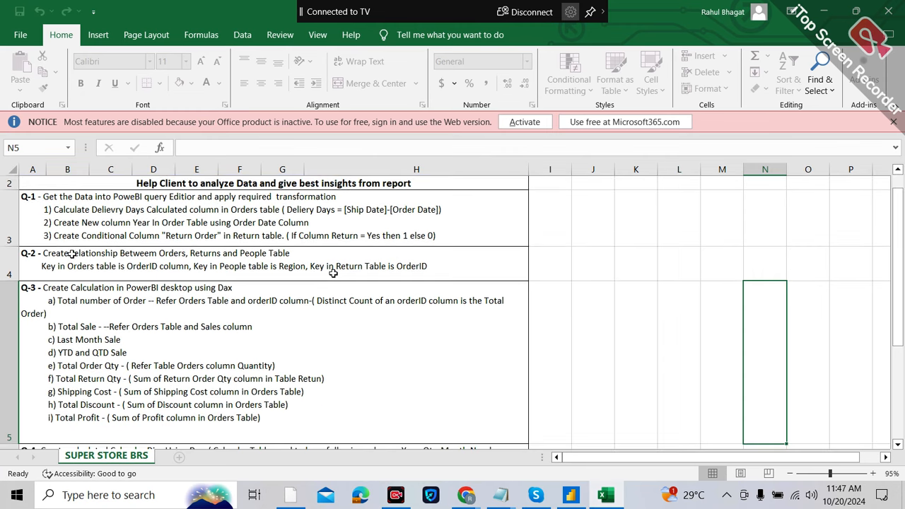
{"action": "scroll", "coordinate": [162, 337], "scroll_direction": "down", "scroll_amount": 2}
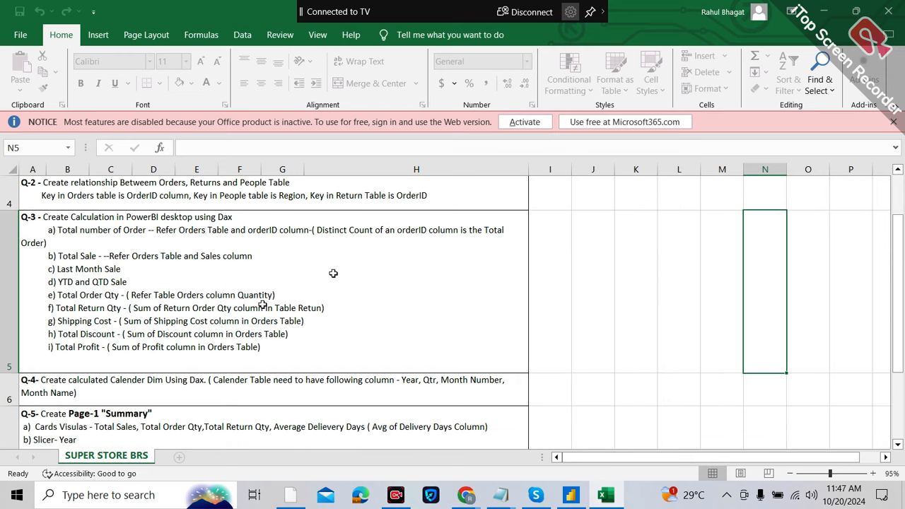
{"action": "scroll", "coordinate": [262, 305], "scroll_direction": "down", "scroll_amount": 3}
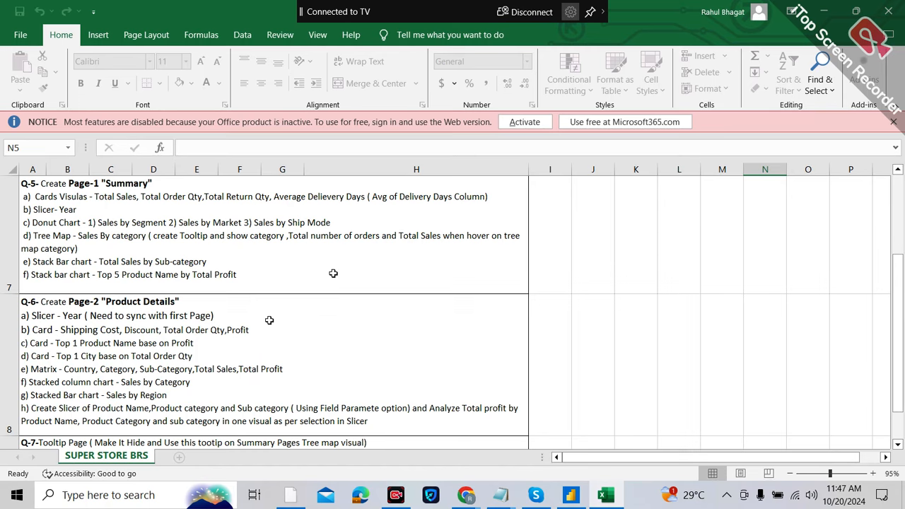
{"action": "scroll", "coordinate": [269, 321], "scroll_direction": "down", "scroll_amount": 3}
{"action": "scroll", "coordinate": [212, 353], "scroll_direction": "up", "scroll_amount": 2}
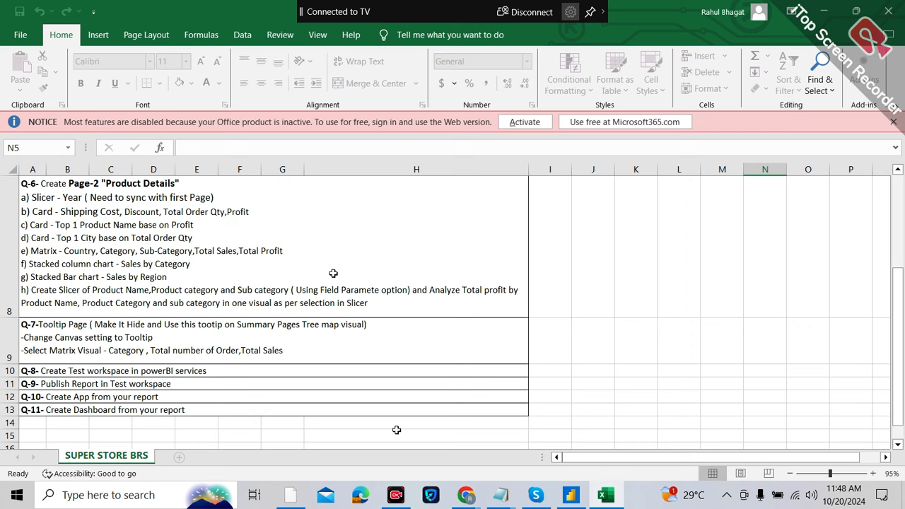
{"action": "mouse_move", "coordinate": [453, 502]}
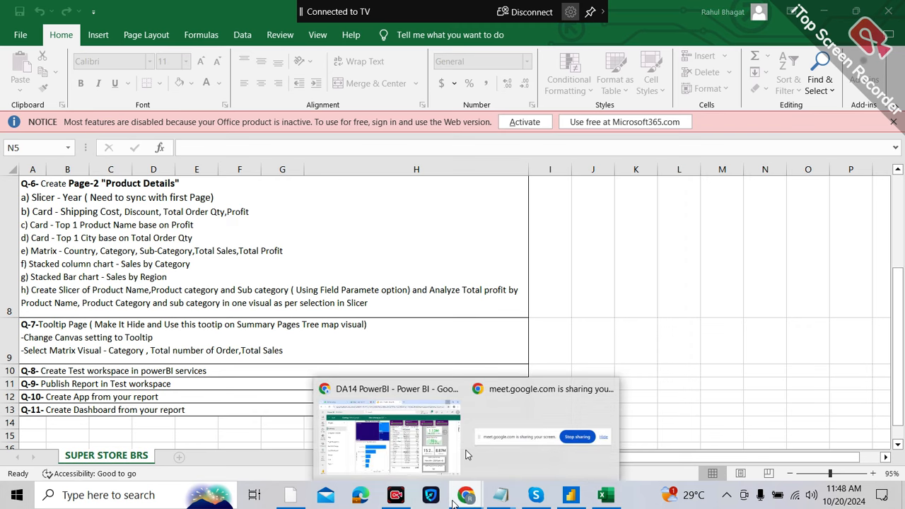
Leave the DA14 PowerBI report's View as role preview and open the RahulTest workspace content list
{"action": "left_click", "coordinate": [464, 453]}
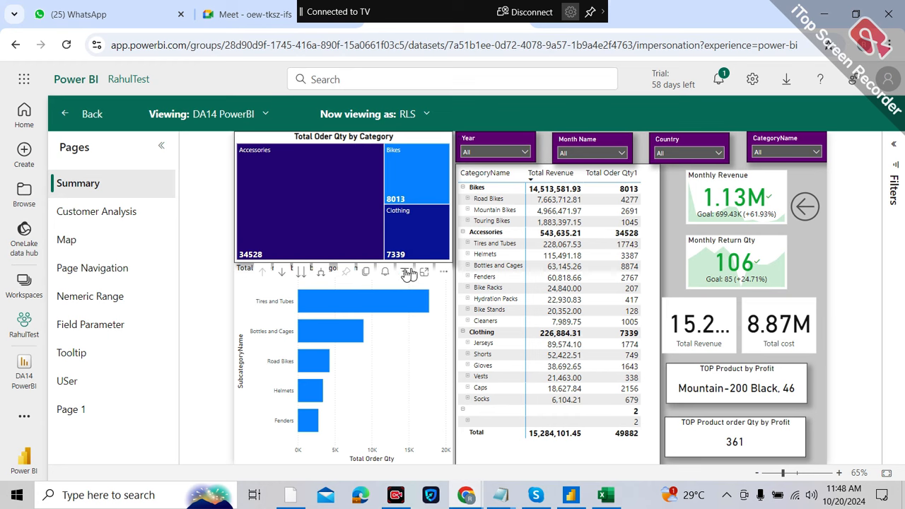
{"action": "left_click", "coordinate": [442, 272]}
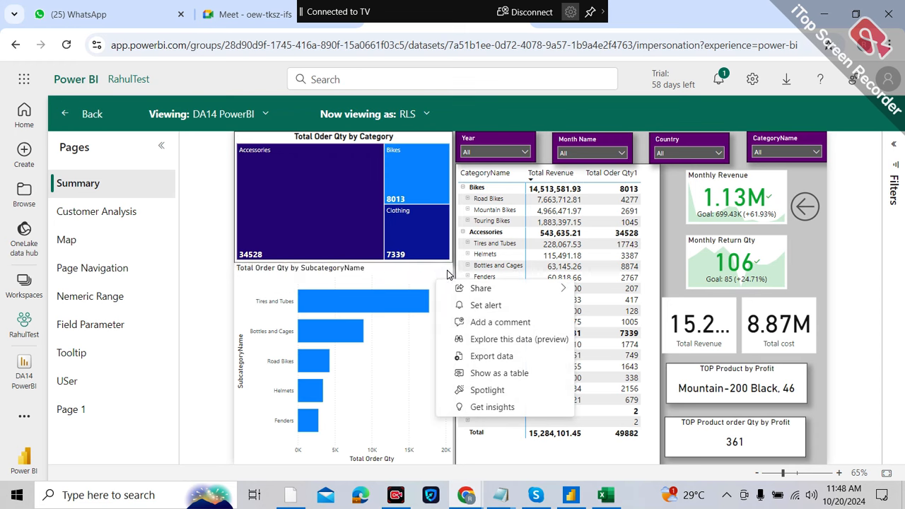
{"action": "key", "text": "Escape"}
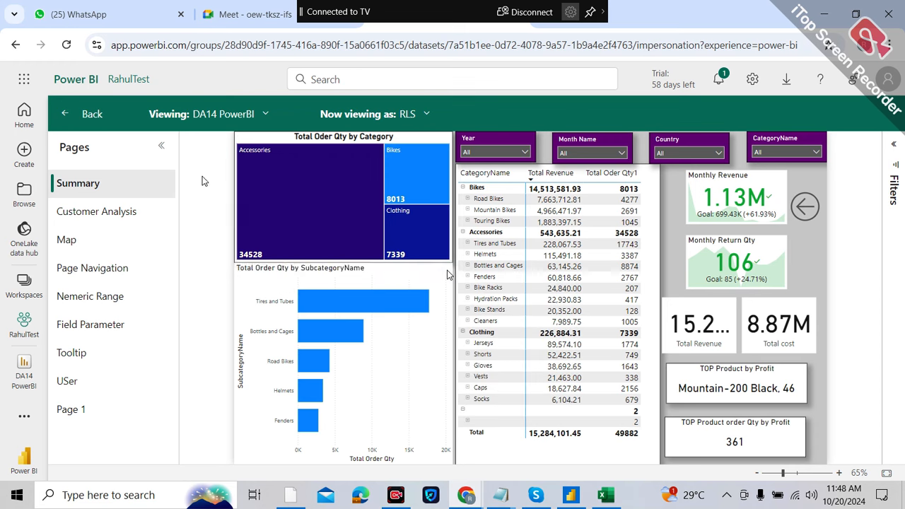
{"action": "left_click", "coordinate": [423, 114]}
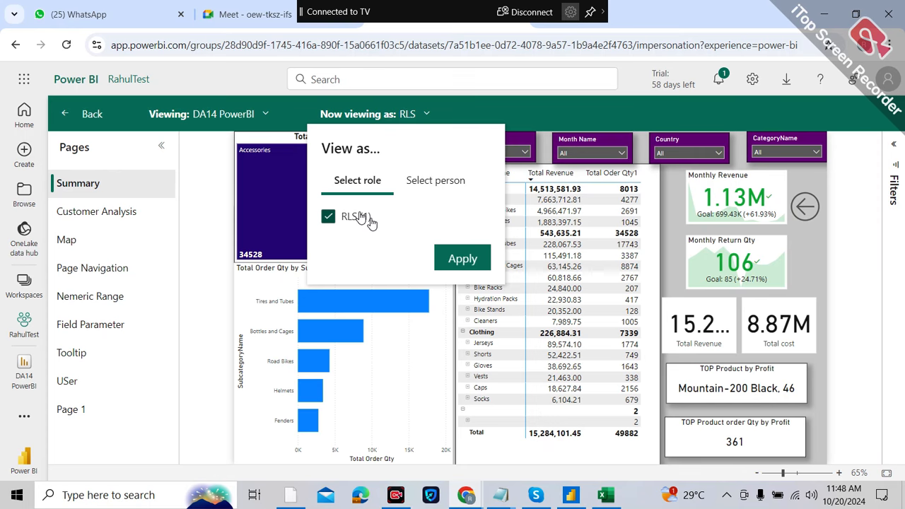
{"action": "left_click", "coordinate": [36, 332]}
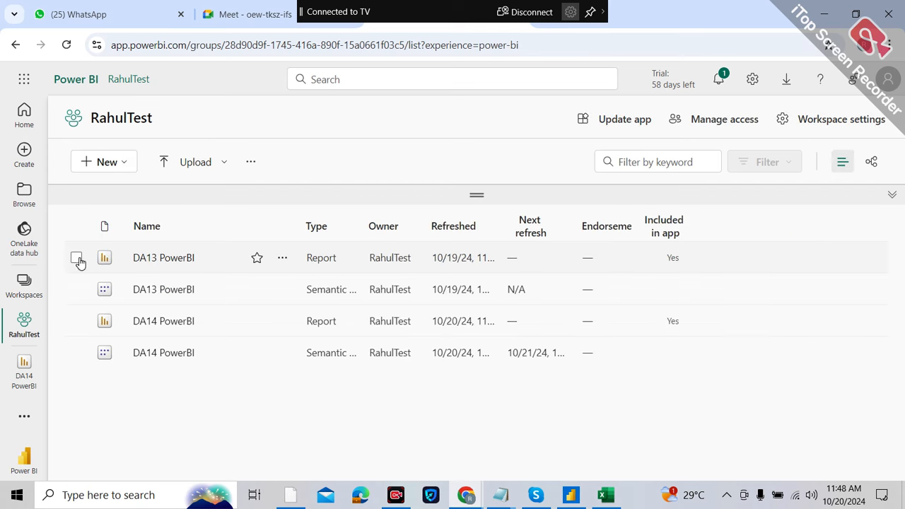
Open the DA14 PowerBI report and pin its Total Oder Qty by Category treemap
{"action": "left_click", "coordinate": [179, 330]}
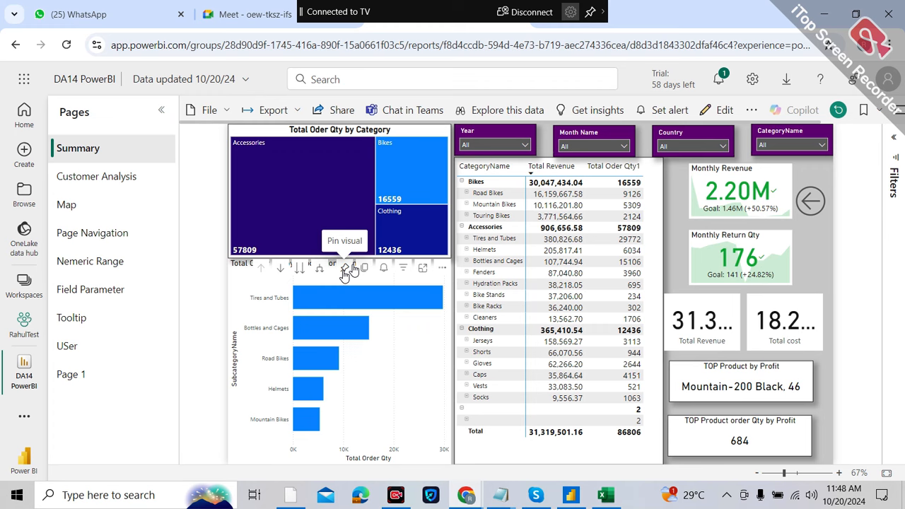
{"action": "left_click", "coordinate": [345, 270]}
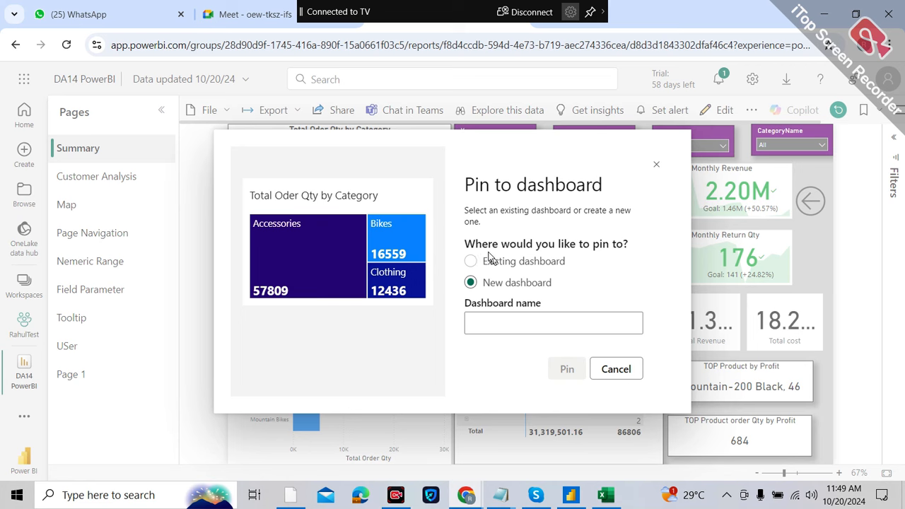
Pin the treemap to a new dashboard named 'TestDashboard'
{"action": "left_click", "coordinate": [509, 272]}
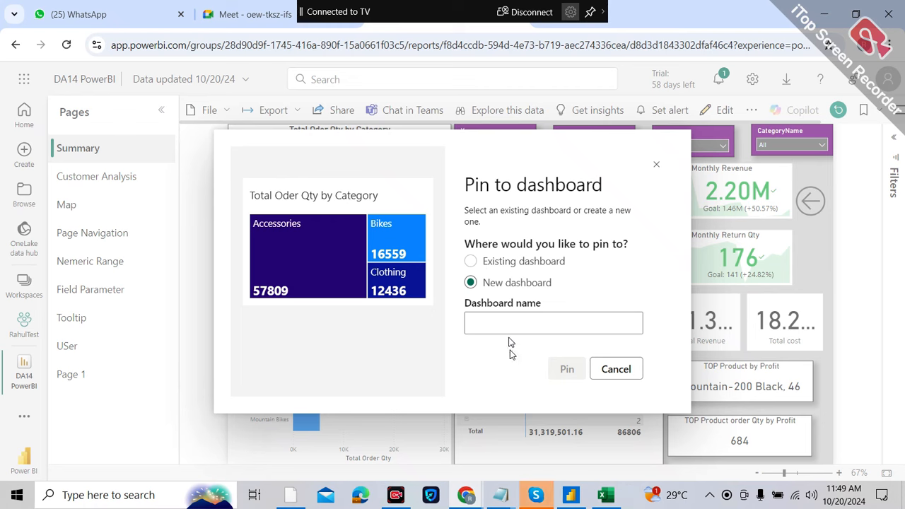
{"action": "left_click", "coordinate": [506, 290]}
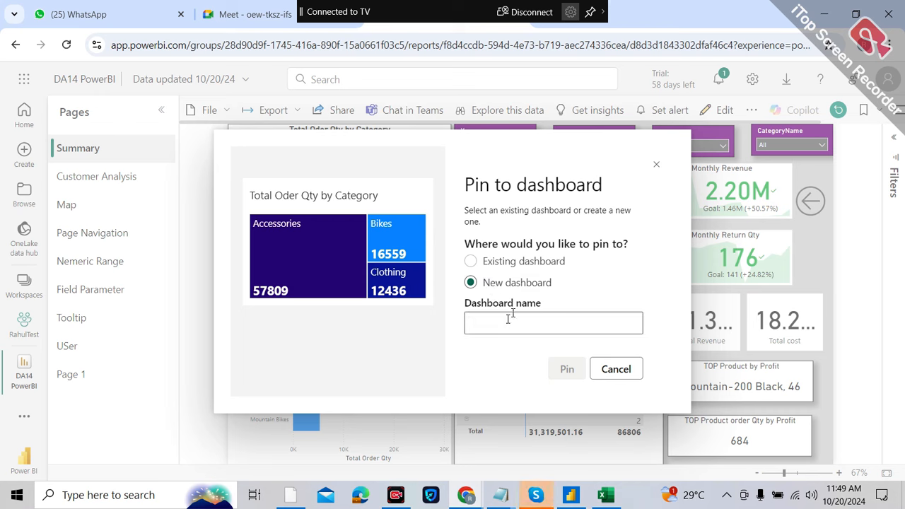
{"action": "type", "text": "Tes"}
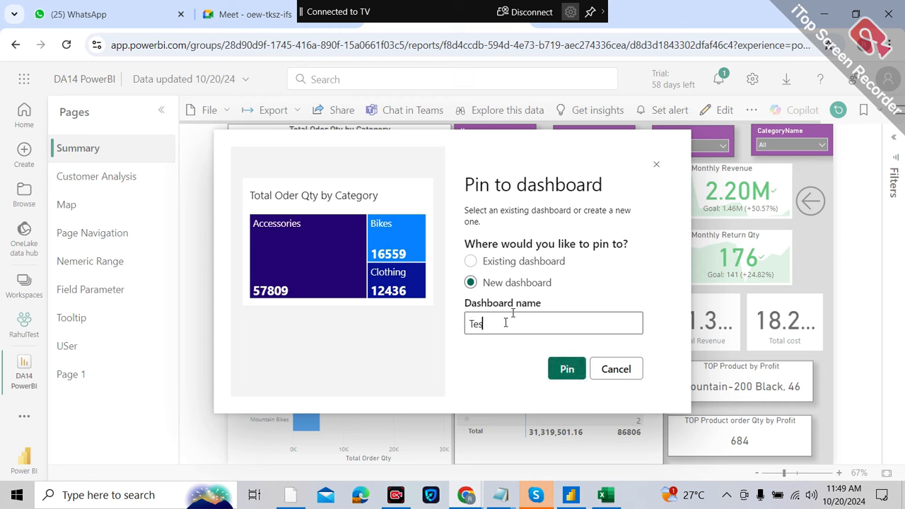
{"action": "type", "text": "tDash"}
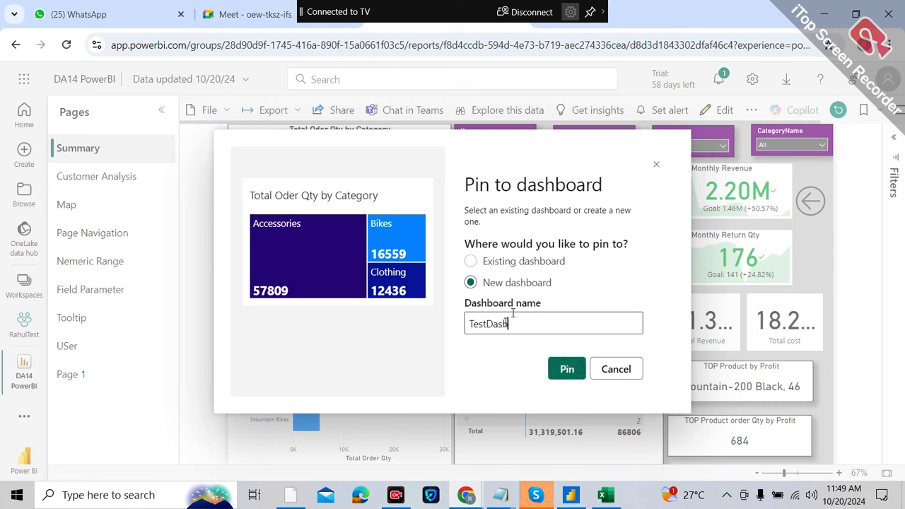
{"action": "type", "text": "board"}
{"action": "left_click", "coordinate": [566, 378]}
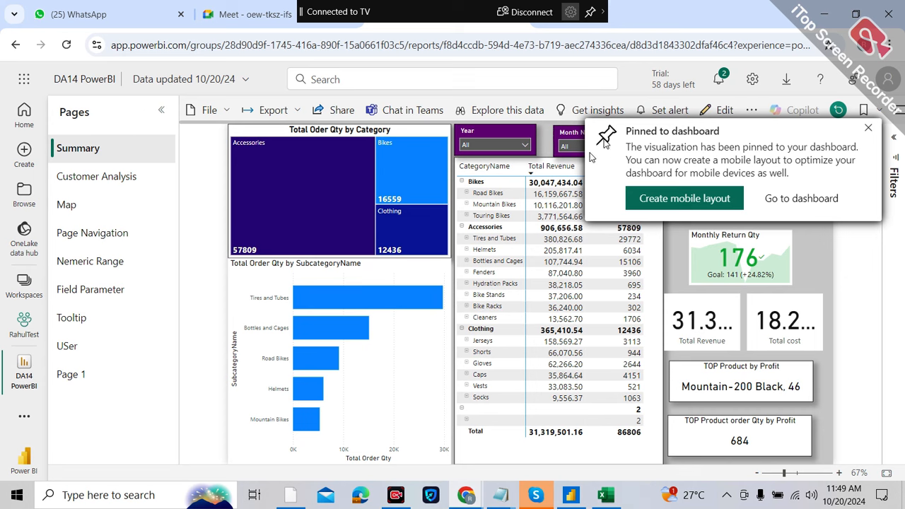
Resize the treemap tile smaller on TestDashboard, then reopen the DA14 PowerBI report from RahulTest
{"action": "left_click", "coordinate": [868, 130]}
{"action": "left_click", "coordinate": [24, 283]}
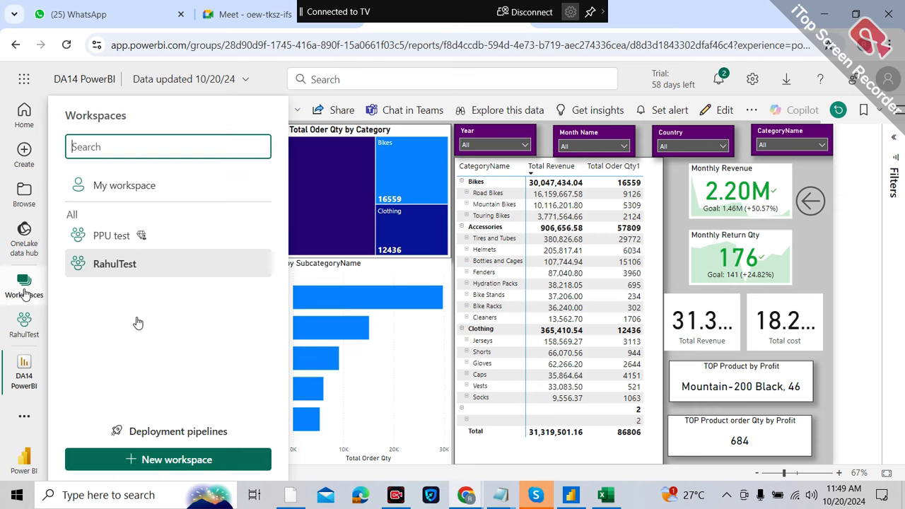
{"action": "left_click", "coordinate": [133, 281]}
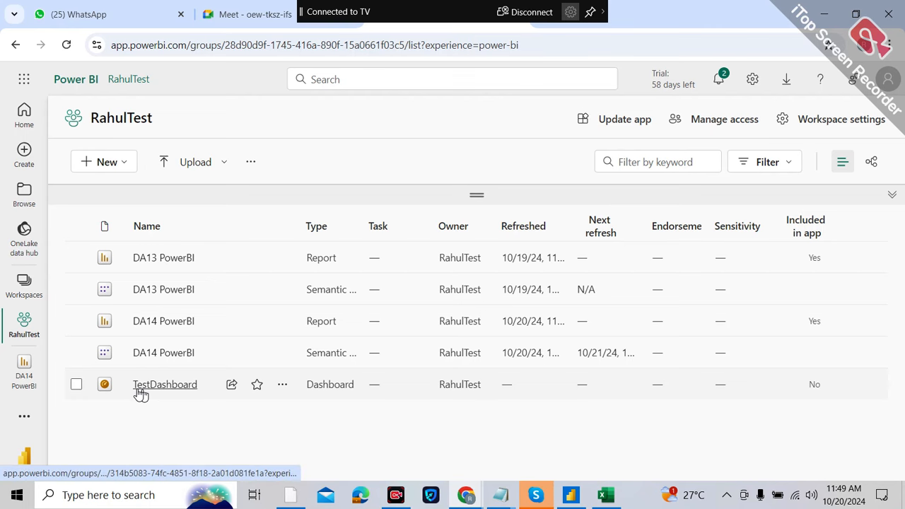
{"action": "left_click", "coordinate": [150, 393]}
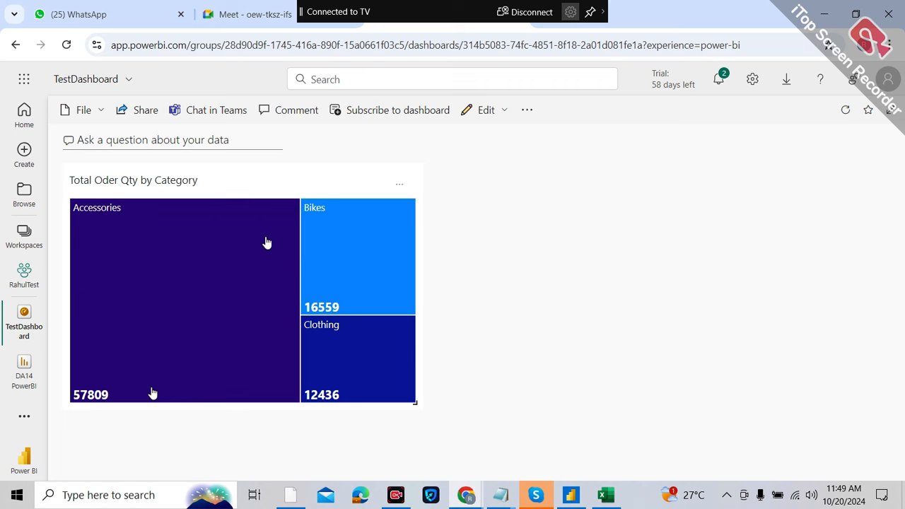
{"action": "mouse_move", "coordinate": [305, 316]}
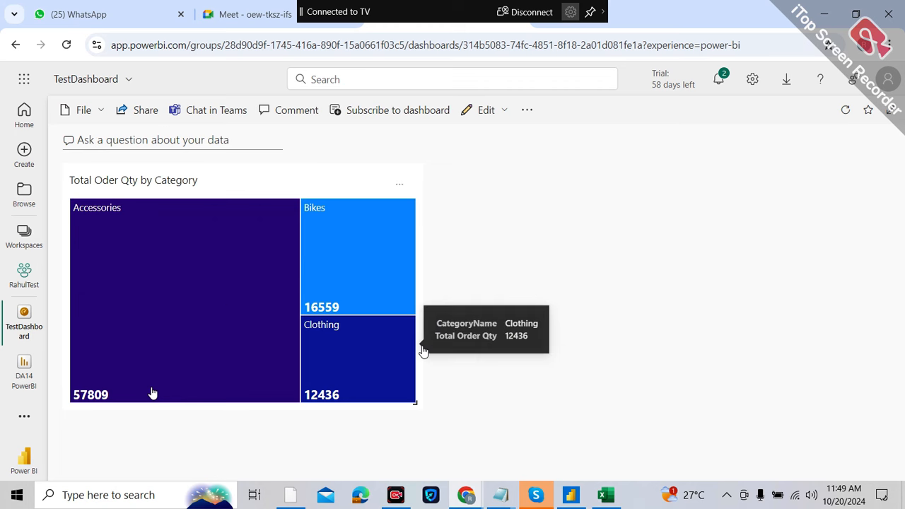
{"action": "left_click_drag", "start_coordinate": [412, 398], "coordinate": [258, 323]}
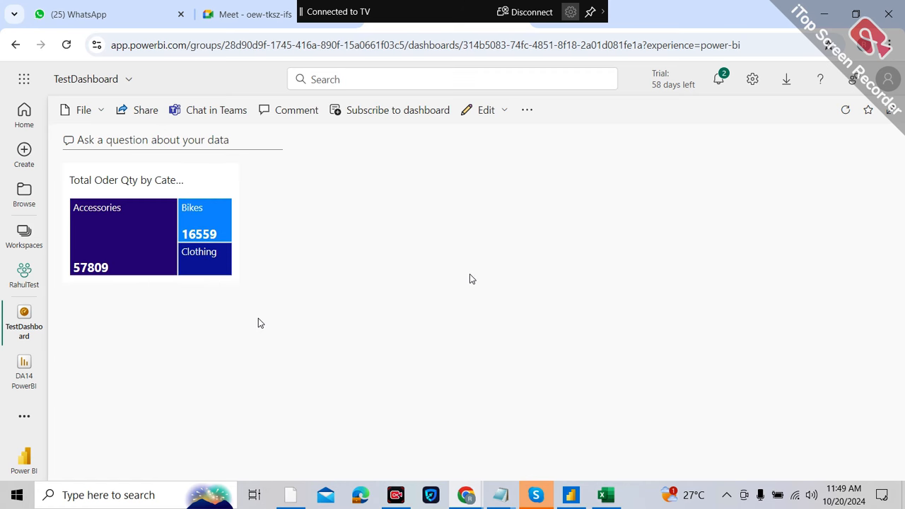
{"action": "left_click", "coordinate": [24, 292]}
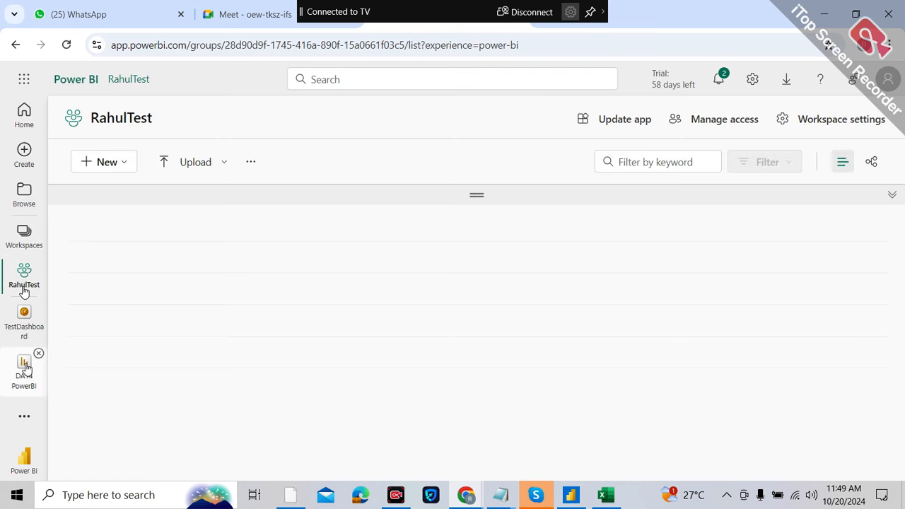
{"action": "left_click", "coordinate": [176, 318]}
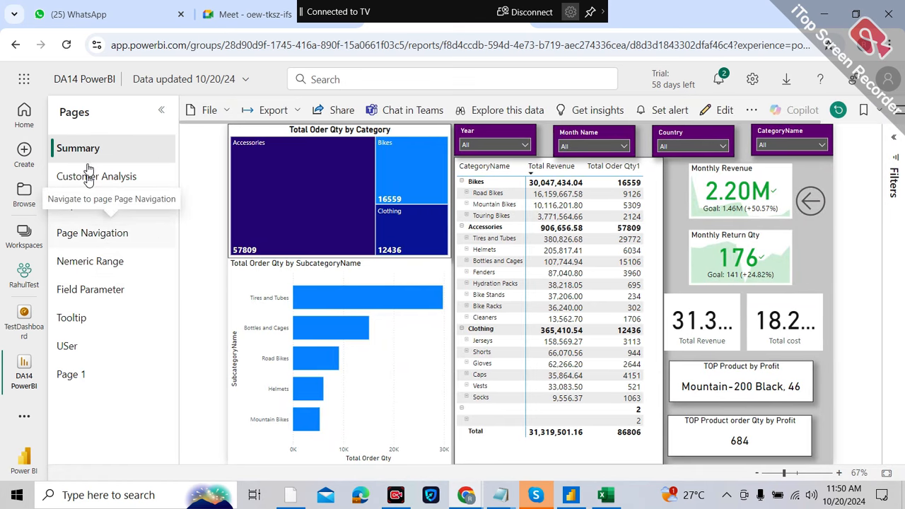
Pin the Customer Analysis page's TOP Customer By Revenue card to TestDashboard and open the dashboard
{"action": "left_click", "coordinate": [94, 178]}
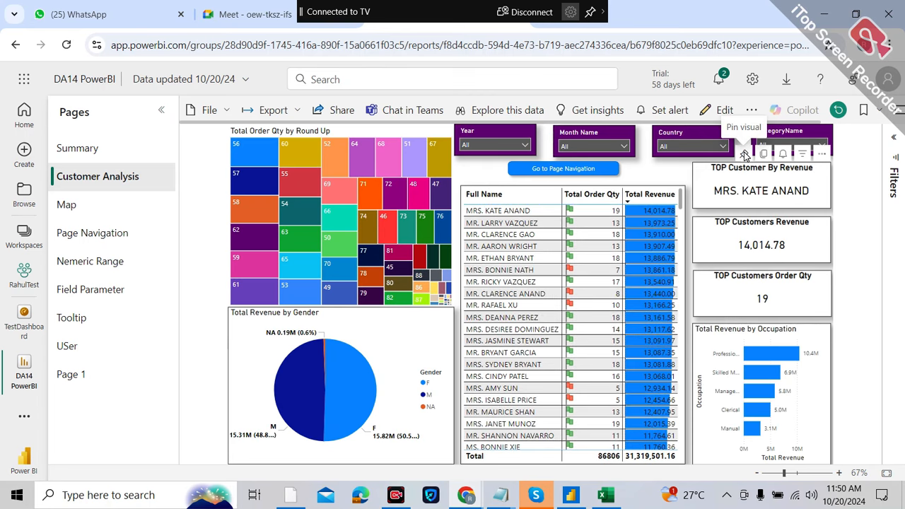
{"action": "left_click", "coordinate": [744, 154]}
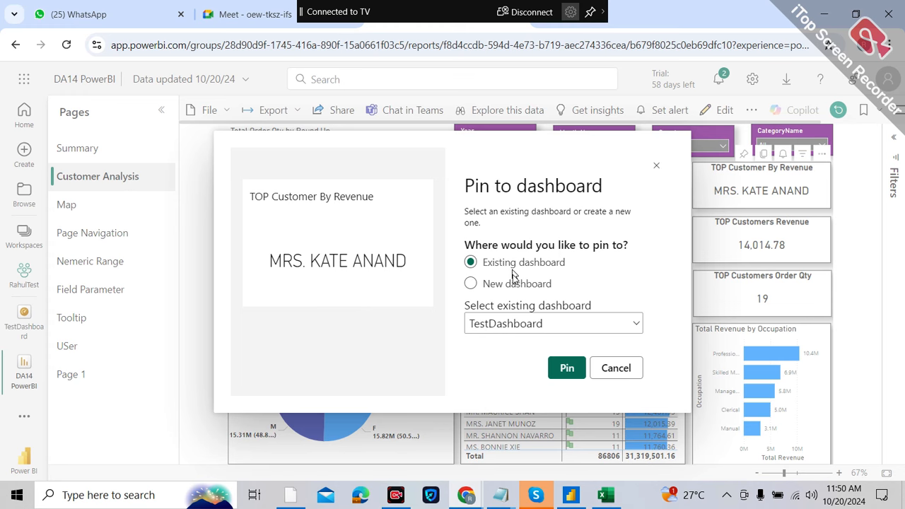
{"action": "left_click", "coordinate": [570, 367]}
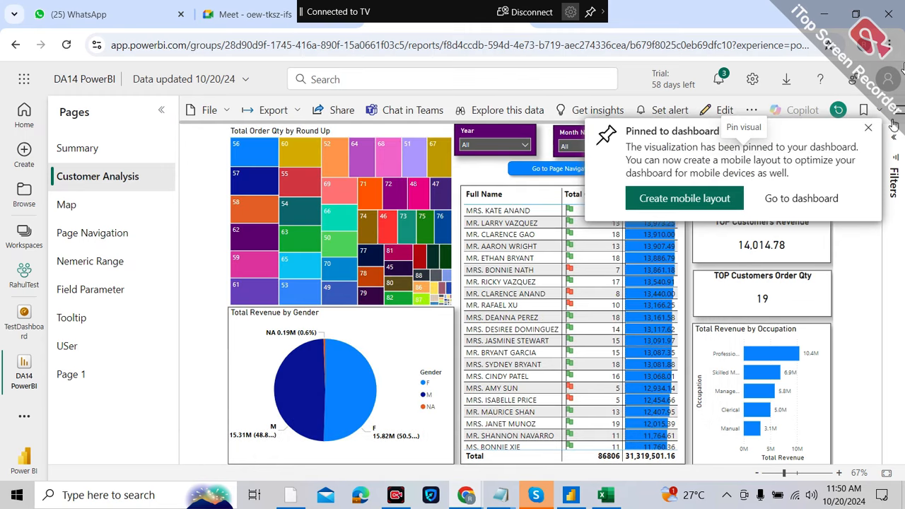
{"action": "left_click", "coordinate": [869, 132]}
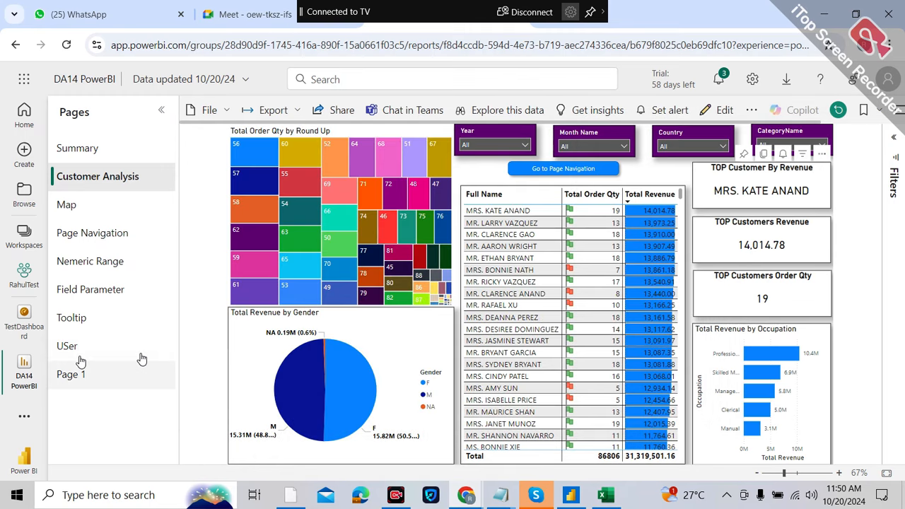
{"action": "left_click", "coordinate": [24, 330]}
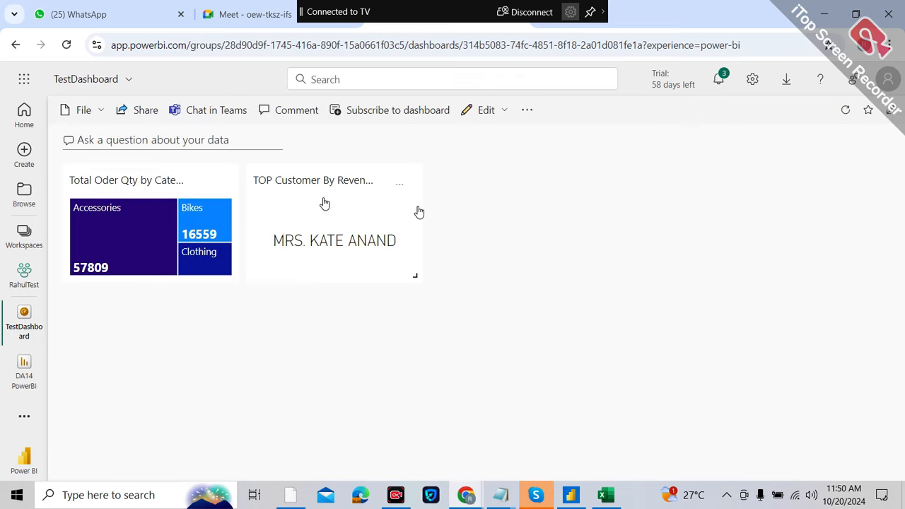
Open the TOP Customer By Revenue tile's source, the DA14 PowerBI Customer Analysis page
{"action": "left_click", "coordinate": [325, 203]}
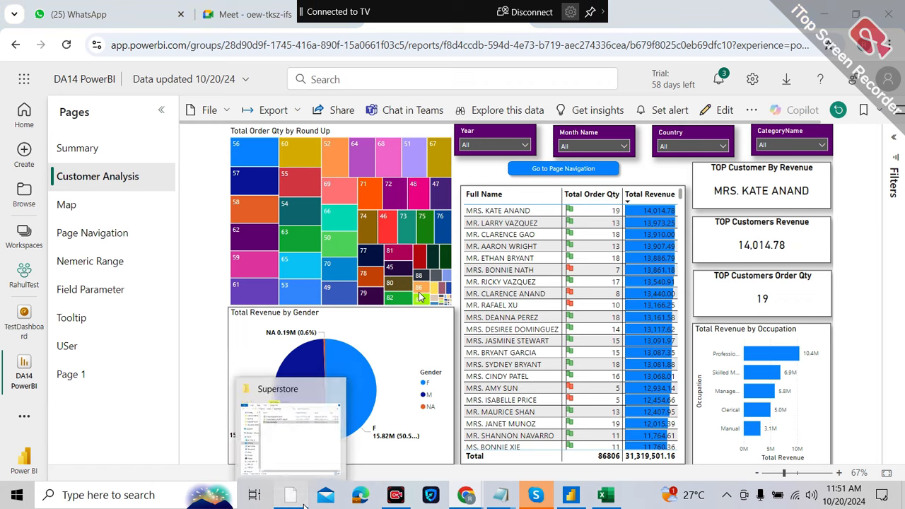
{"action": "left_click", "coordinate": [290, 495]}
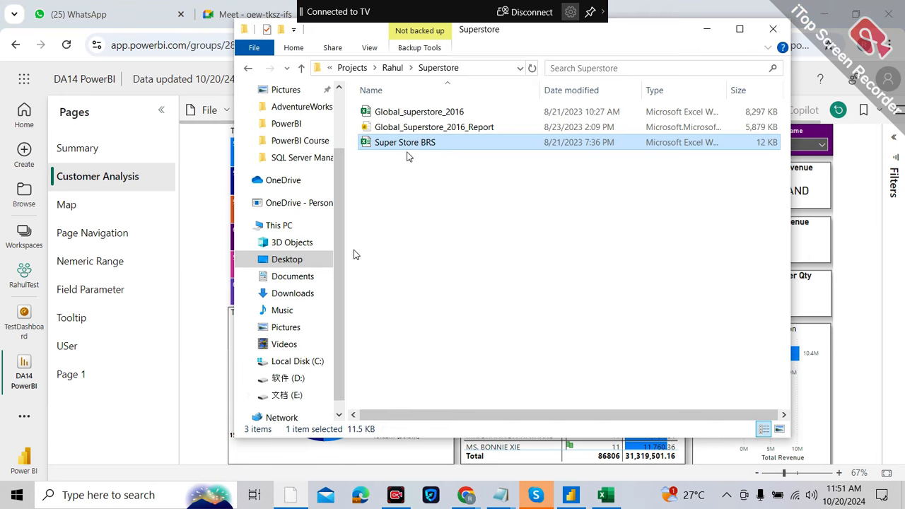
{"action": "left_click", "coordinate": [605, 495]}
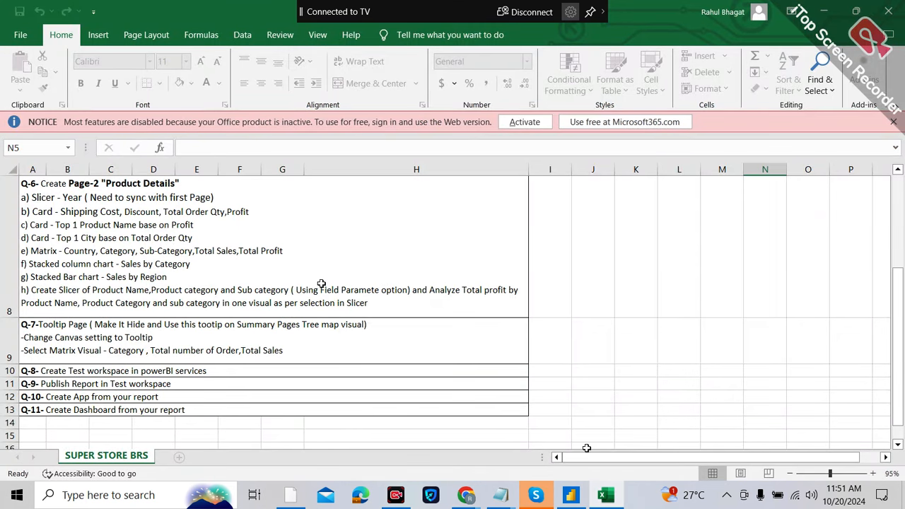
{"action": "scroll", "coordinate": [321, 282], "scroll_direction": "up", "scroll_amount": 3}
{"action": "scroll", "coordinate": [321, 283], "scroll_direction": "up", "scroll_amount": 2}
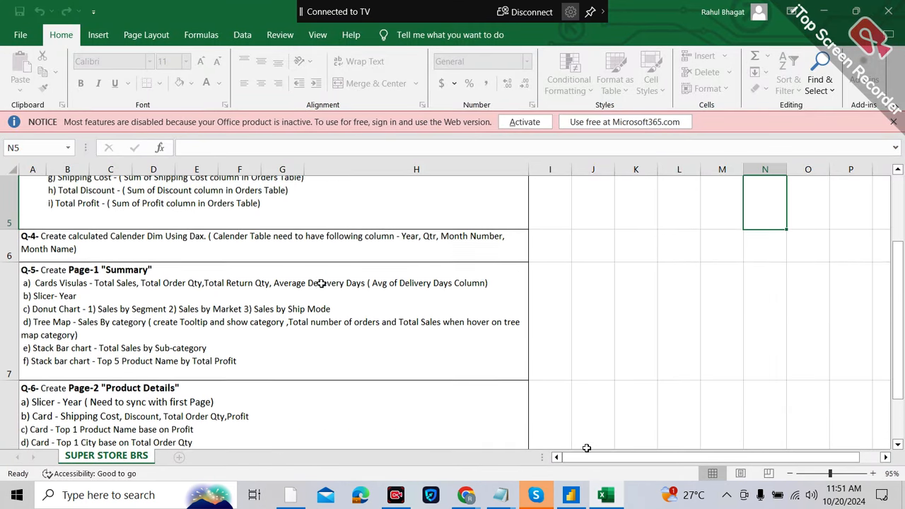
{"action": "scroll", "coordinate": [321, 282], "scroll_direction": "down", "scroll_amount": 2}
{"action": "scroll", "coordinate": [354, 285], "scroll_direction": "down", "scroll_amount": 1}
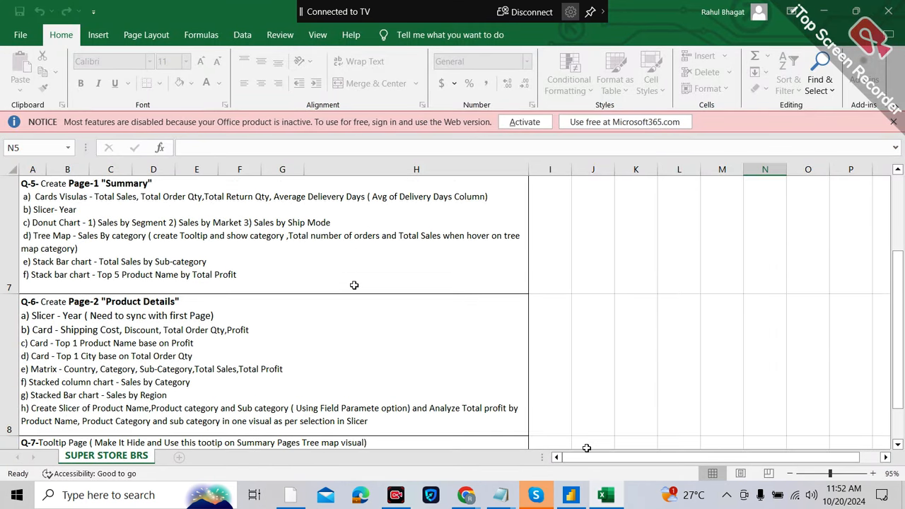
{"action": "scroll", "coordinate": [293, 268], "scroll_direction": "up", "scroll_amount": 2}
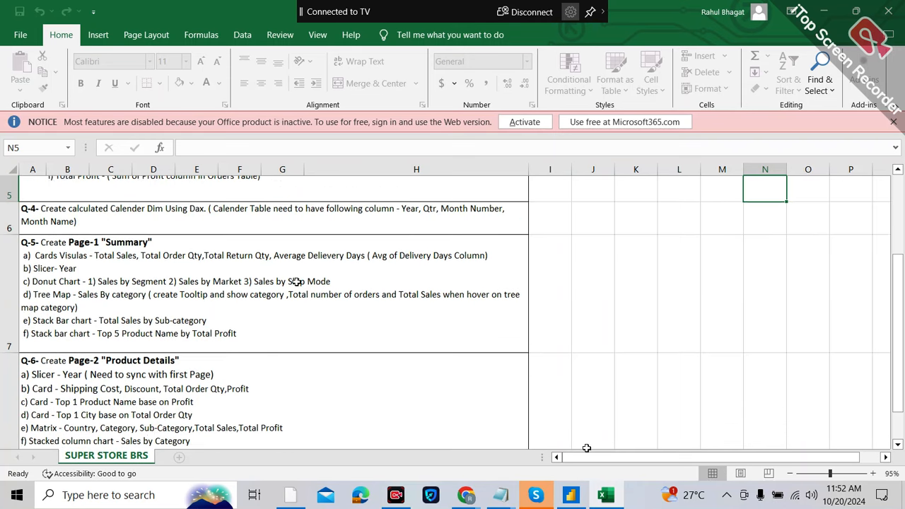
{"action": "scroll", "coordinate": [276, 283], "scroll_direction": "down", "scroll_amount": 1}
{"action": "scroll", "coordinate": [295, 297], "scroll_direction": "up", "scroll_amount": 1}
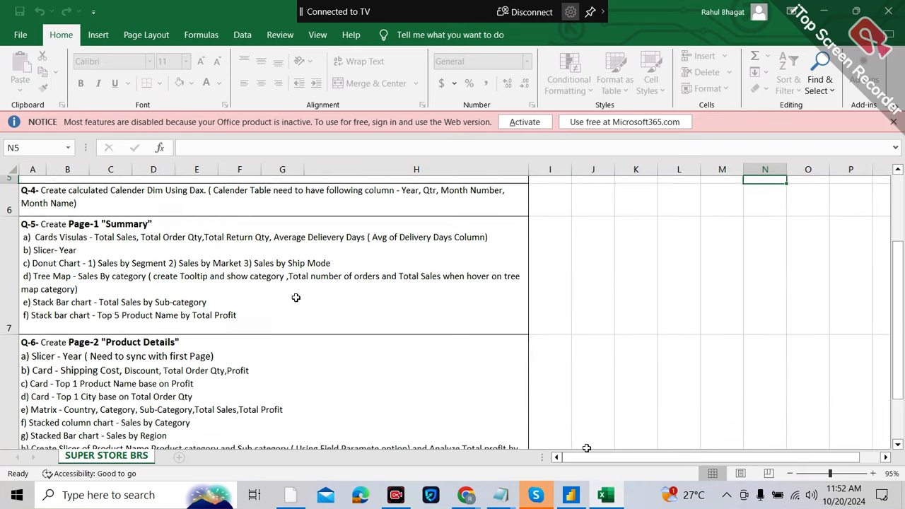
{"action": "scroll", "coordinate": [387, 213], "scroll_direction": "down", "scroll_amount": 1}
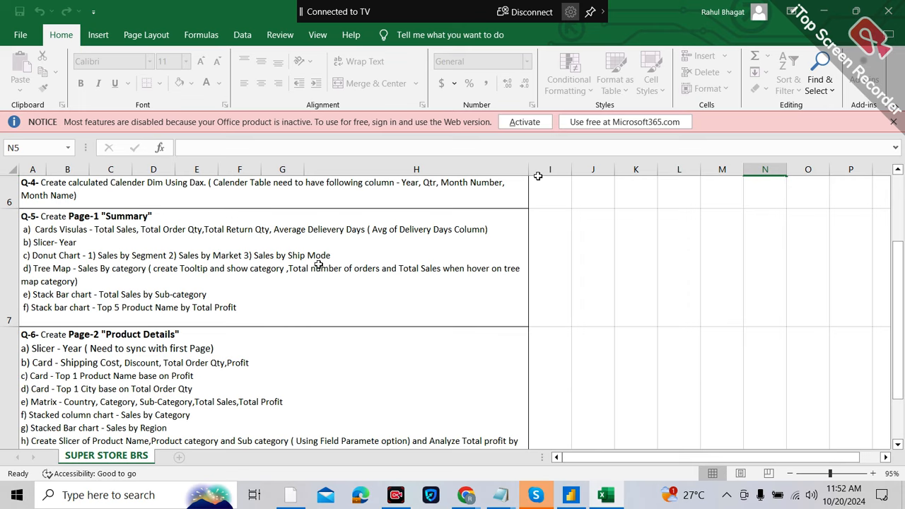
{"action": "scroll", "coordinate": [317, 263], "scroll_direction": "up", "scroll_amount": 2}
{"action": "scroll", "coordinate": [355, 297], "scroll_direction": "up", "scroll_amount": 3}
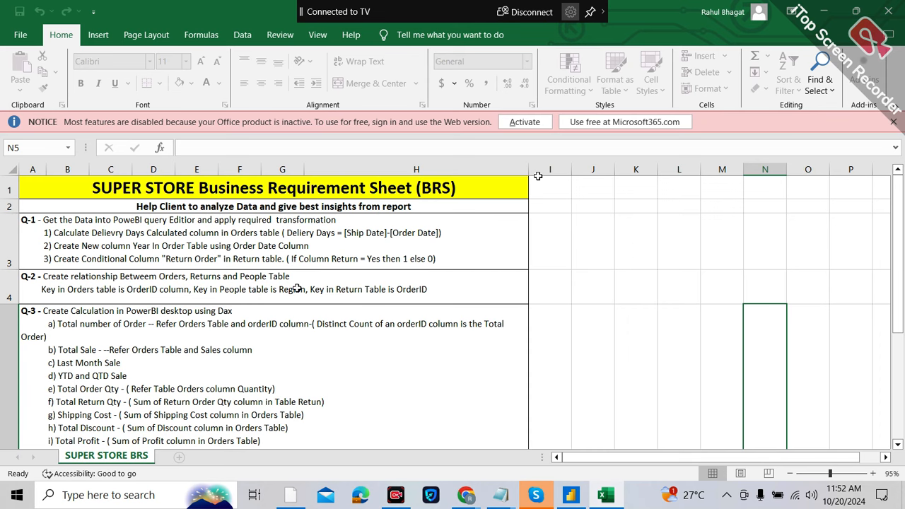
{"action": "scroll", "coordinate": [297, 289], "scroll_direction": "down", "scroll_amount": 1}
{"action": "scroll", "coordinate": [297, 288], "scroll_direction": "up", "scroll_amount": 1}
{"action": "scroll", "coordinate": [297, 287], "scroll_direction": "down", "scroll_amount": 1}
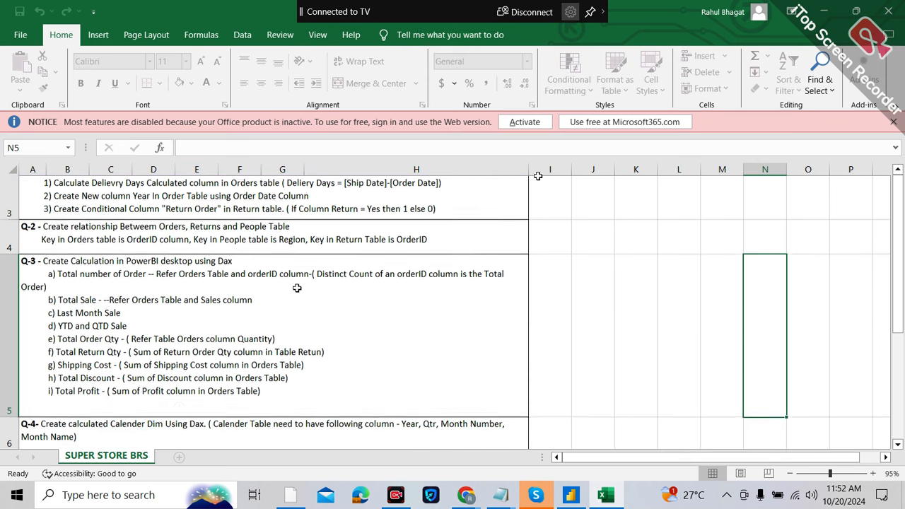
{"action": "scroll", "coordinate": [297, 288], "scroll_direction": "down", "scroll_amount": 2}
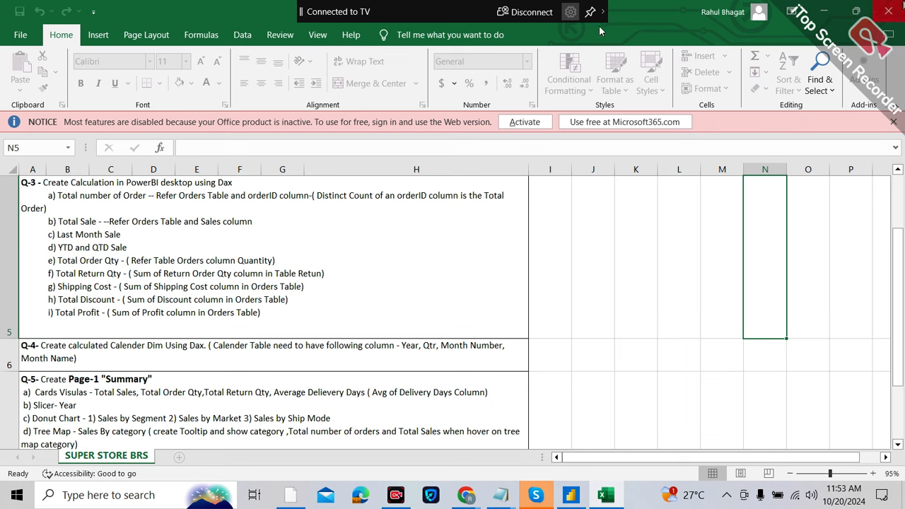
Close the Super Store BRS workbook and open BRS sheet-Sales Analysis from the Sales analysis folder
{"action": "left_click", "coordinate": [887, 11]}
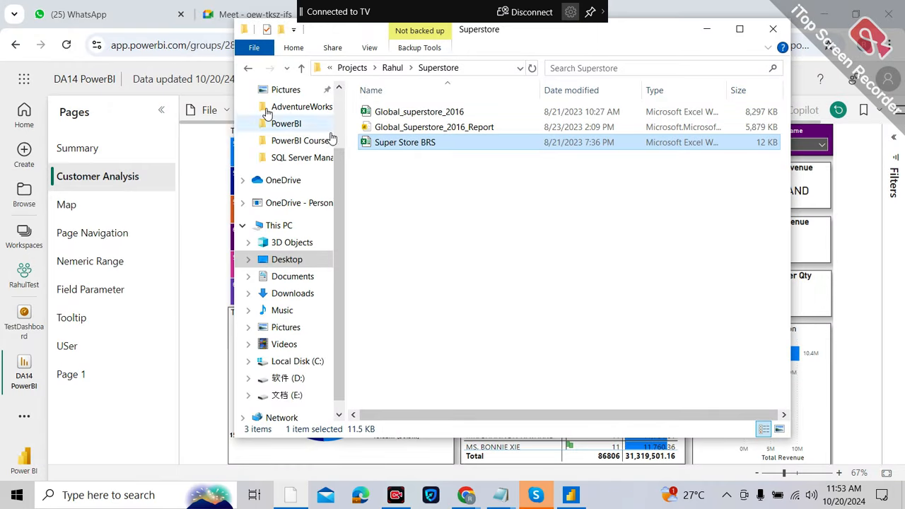
{"action": "left_click", "coordinate": [246, 70]}
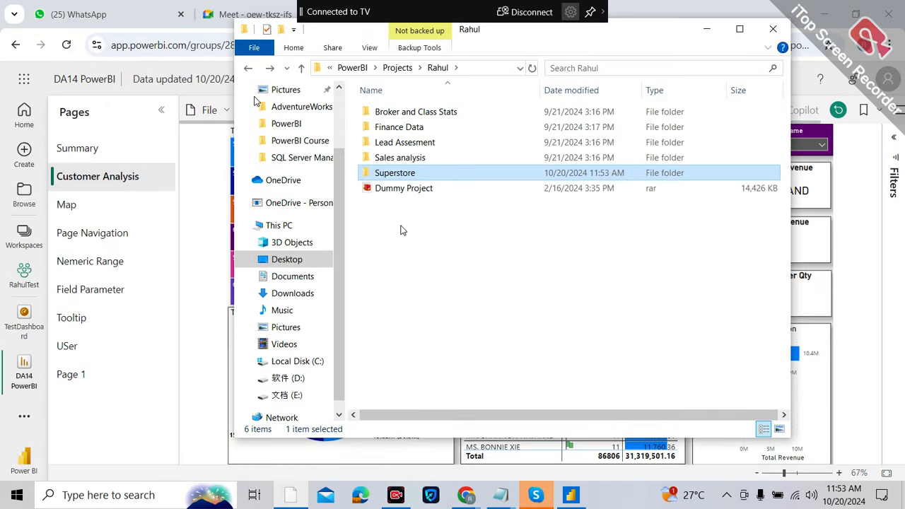
{"action": "double_click", "coordinate": [404, 158]}
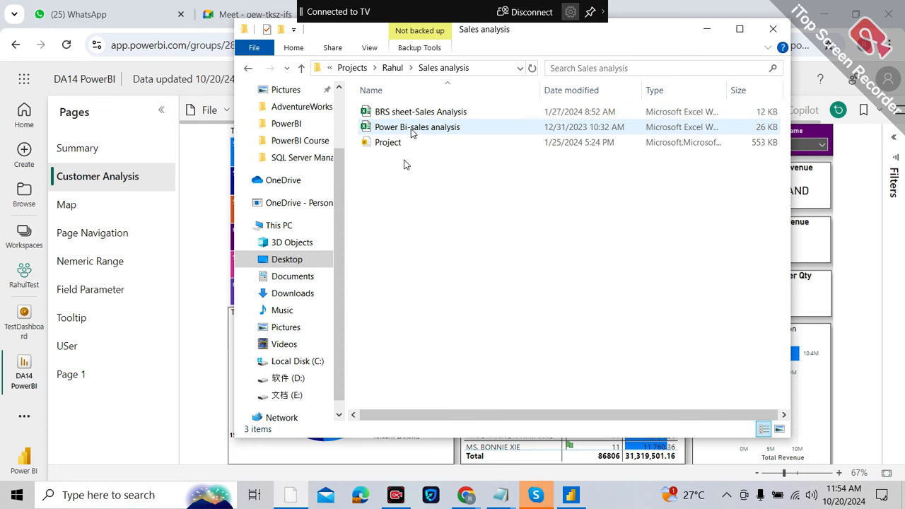
{"action": "double_click", "coordinate": [411, 116]}
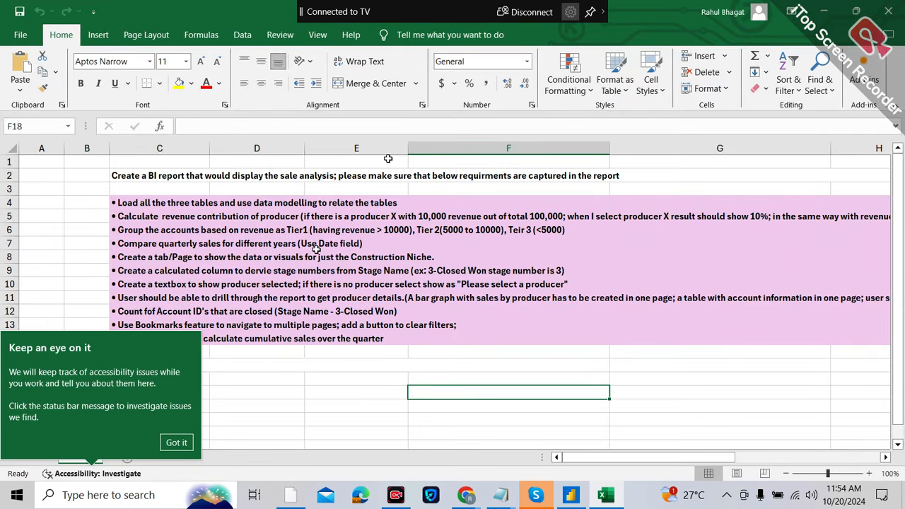
Dismiss the tip, sign-in and Microsoft 365 prompts, review the eleven BI tasks, then close the workbook
{"action": "left_click", "coordinate": [262, 365]}
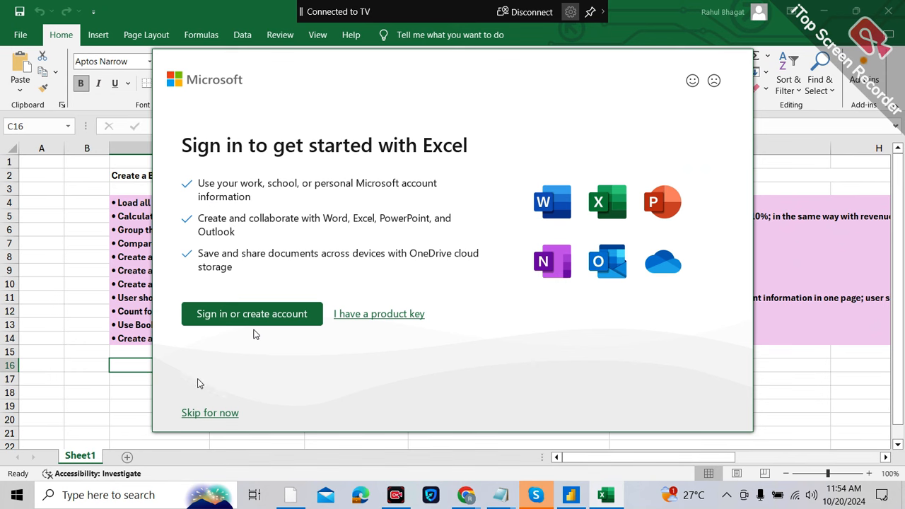
{"action": "left_click", "coordinate": [199, 412]}
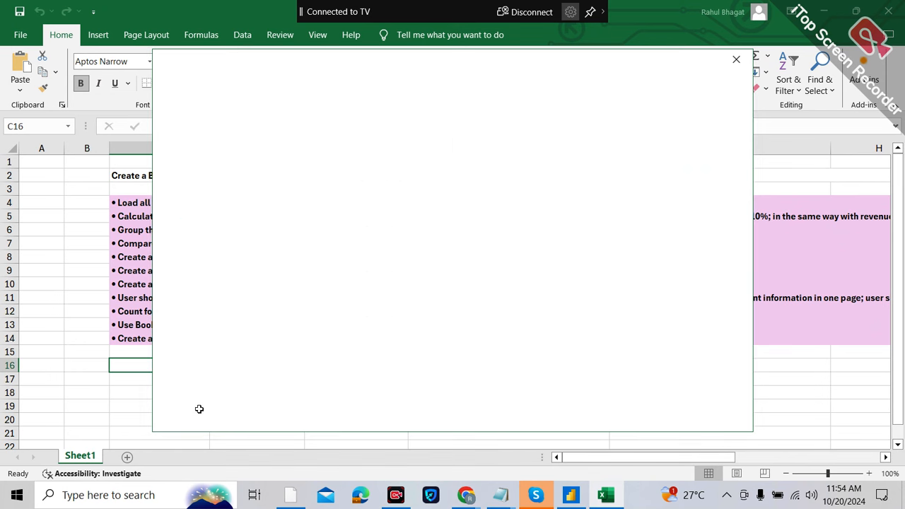
{"action": "left_click", "coordinate": [735, 60]}
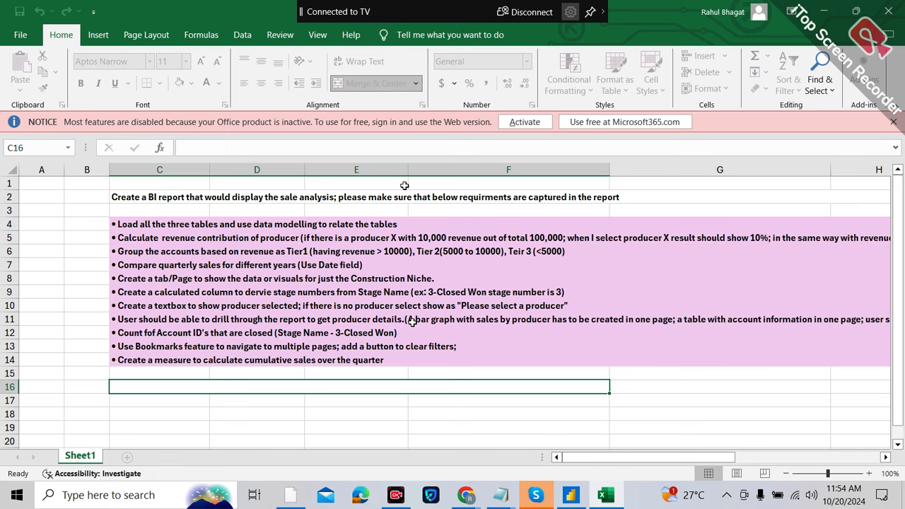
{"action": "left_click", "coordinate": [892, 15]}
Close the empty Excel window and open the Dummy Project archive from the Rahul folder in BreeZip
{"action": "left_click", "coordinate": [892, 16]}
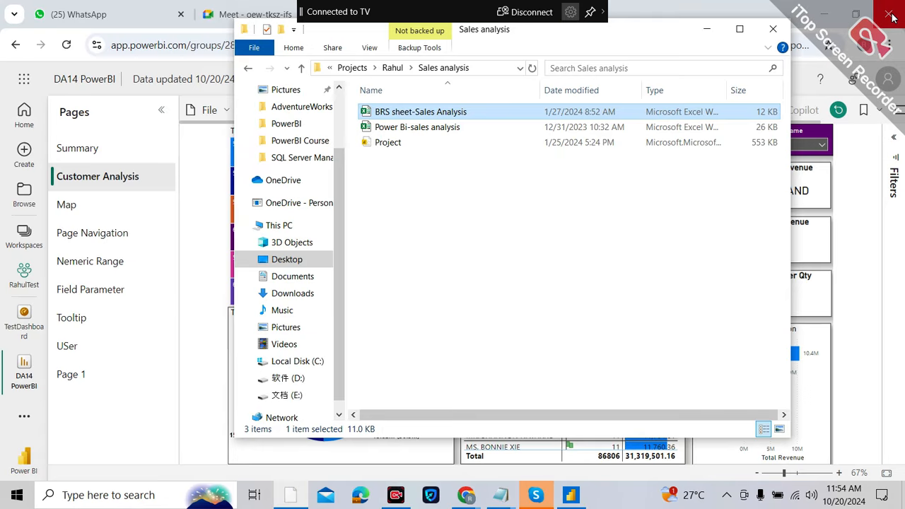
{"action": "left_click", "coordinate": [248, 68]}
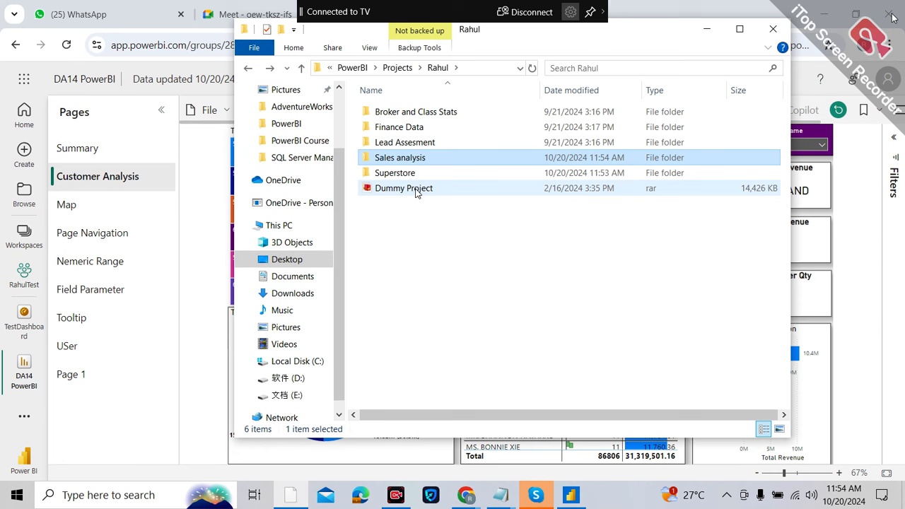
{"action": "left_click", "coordinate": [416, 192]}
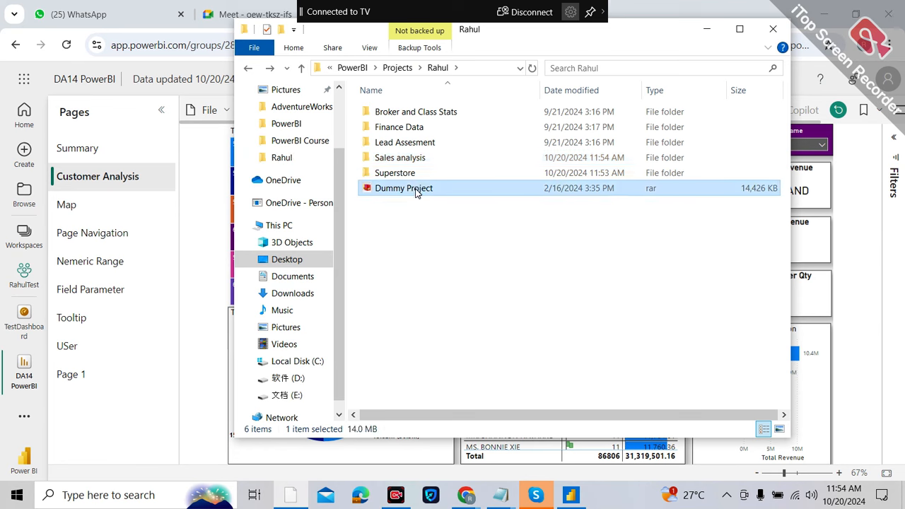
{"action": "double_click", "coordinate": [415, 189]}
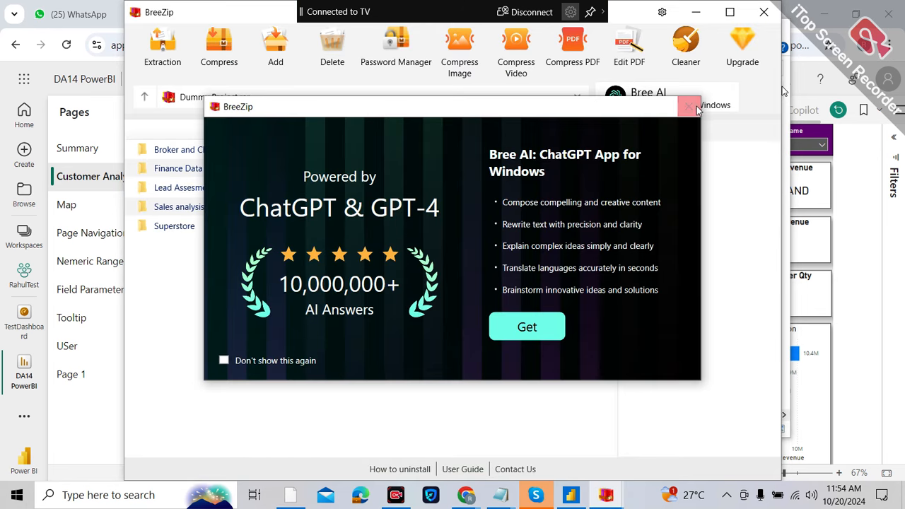
Dismiss the Bree AI popup, view the three files in the archive's Superstore folder, then close BreeZip
{"action": "left_click", "coordinate": [697, 106]}
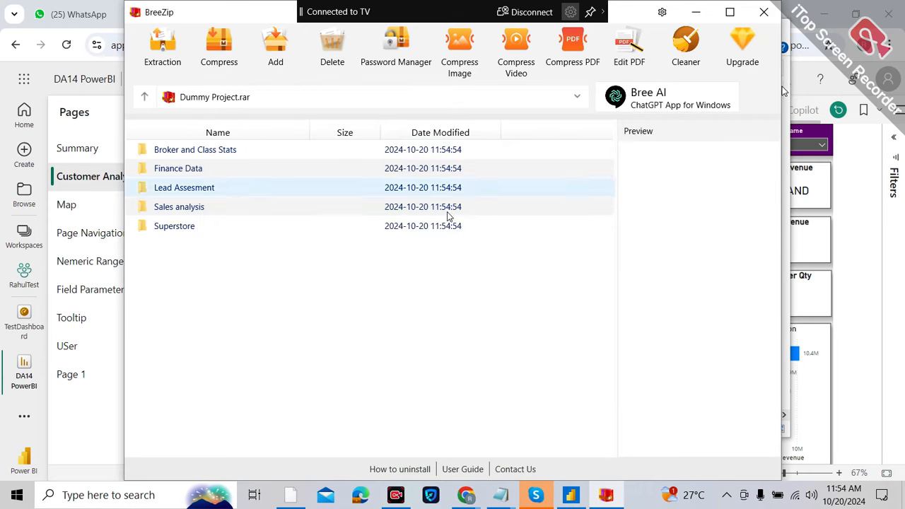
{"action": "double_click", "coordinate": [242, 227]}
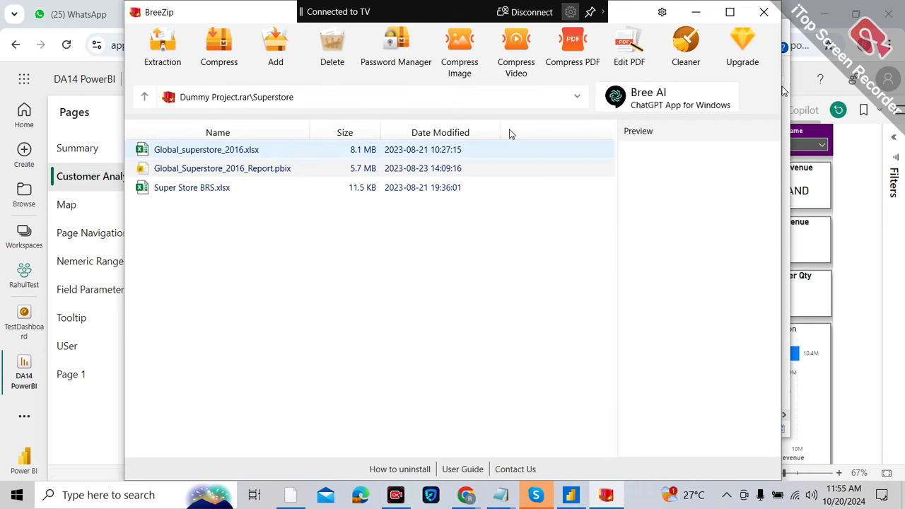
{"action": "left_click", "coordinate": [777, 11]}
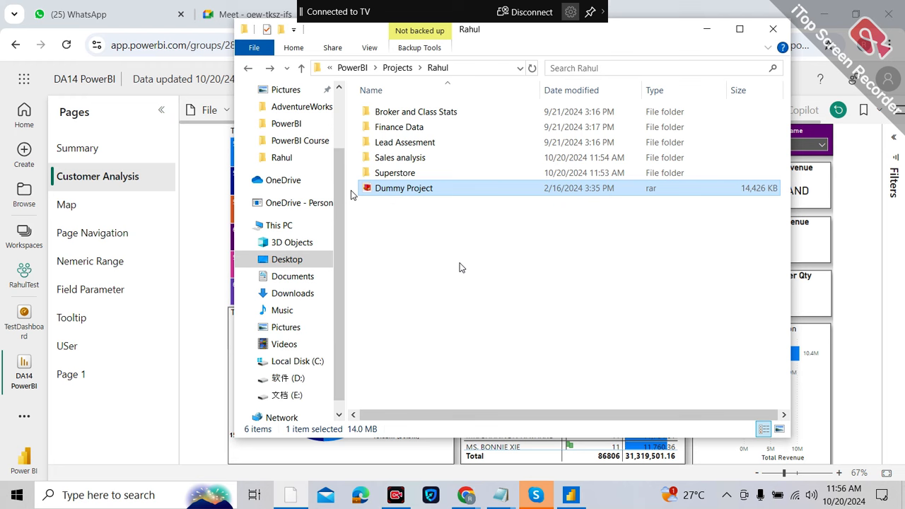
{"action": "left_click", "coordinate": [398, 496]}
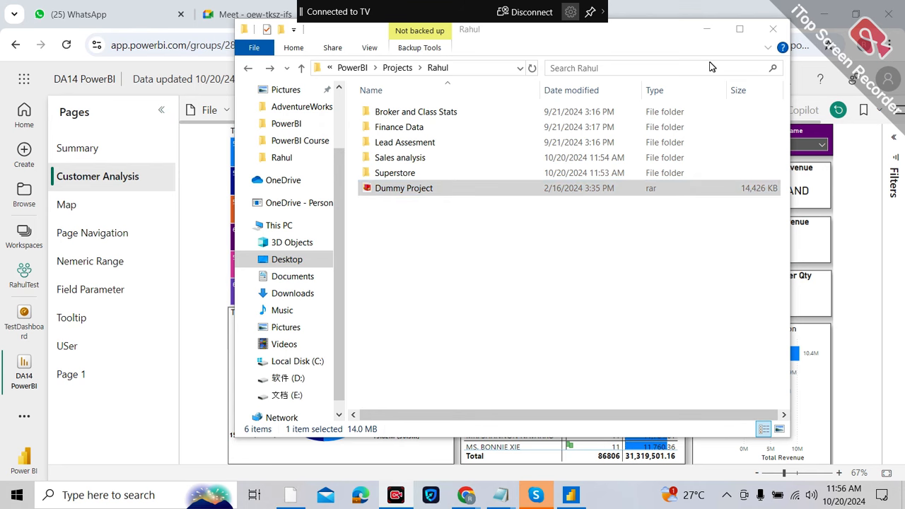
Minimize File Explorer and the browser to bring the blank Untitled Power BI Desktop report forward
{"action": "left_click", "coordinate": [712, 31]}
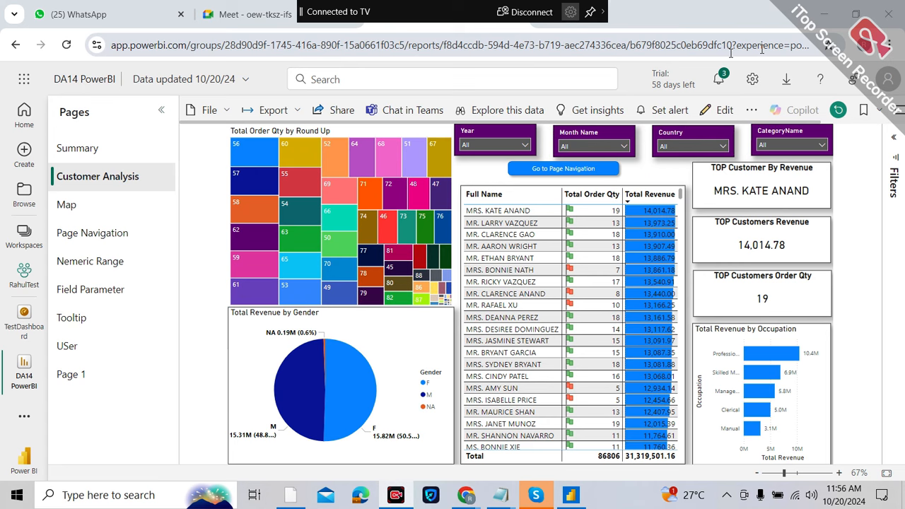
{"action": "left_click", "coordinate": [824, 16]}
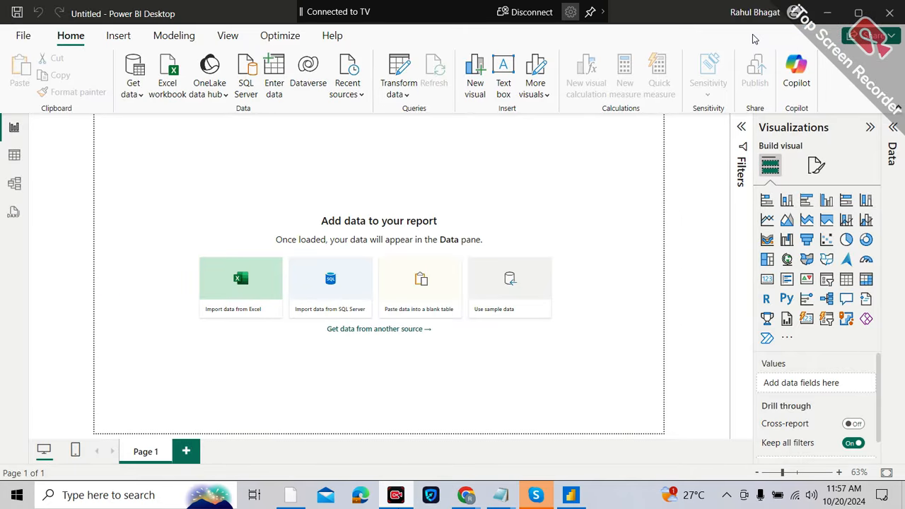